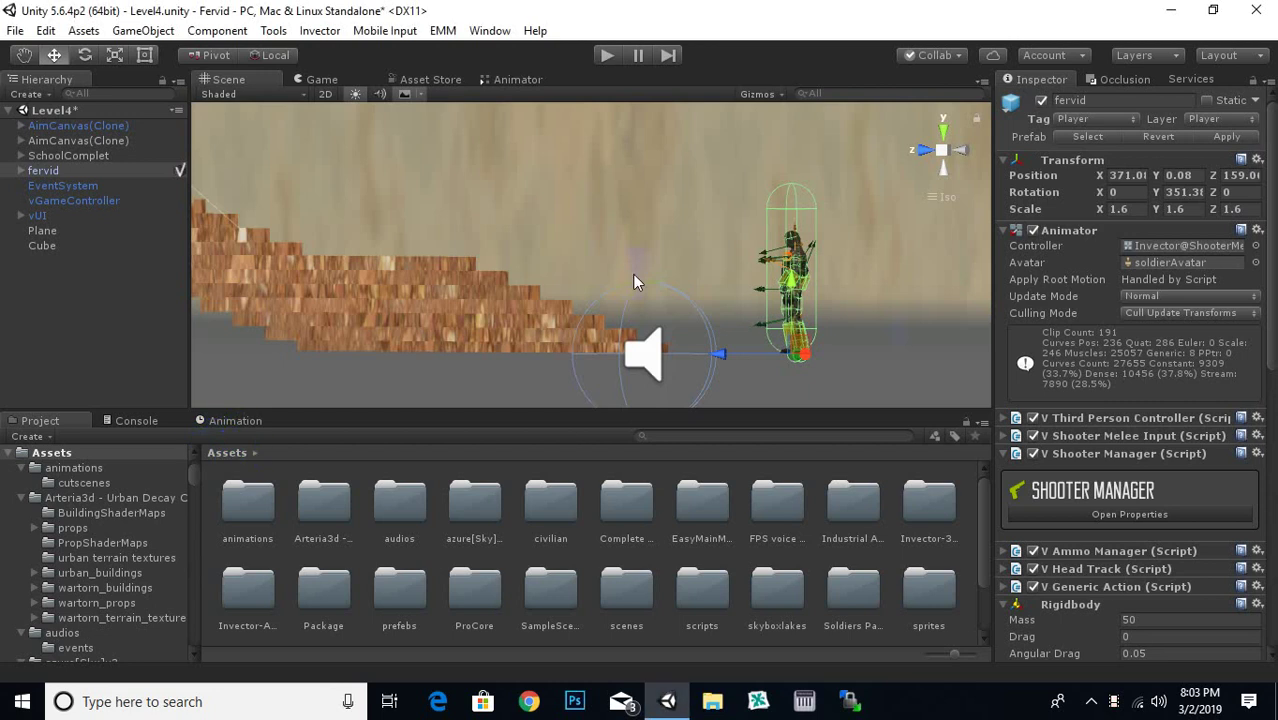
- Orbit the Scene view around the stairs to see the character and brick wall from new angles
{"action": "left_click_drag", "start_coordinate": [600, 275], "coordinate": [649, 273], "text": "alt"}
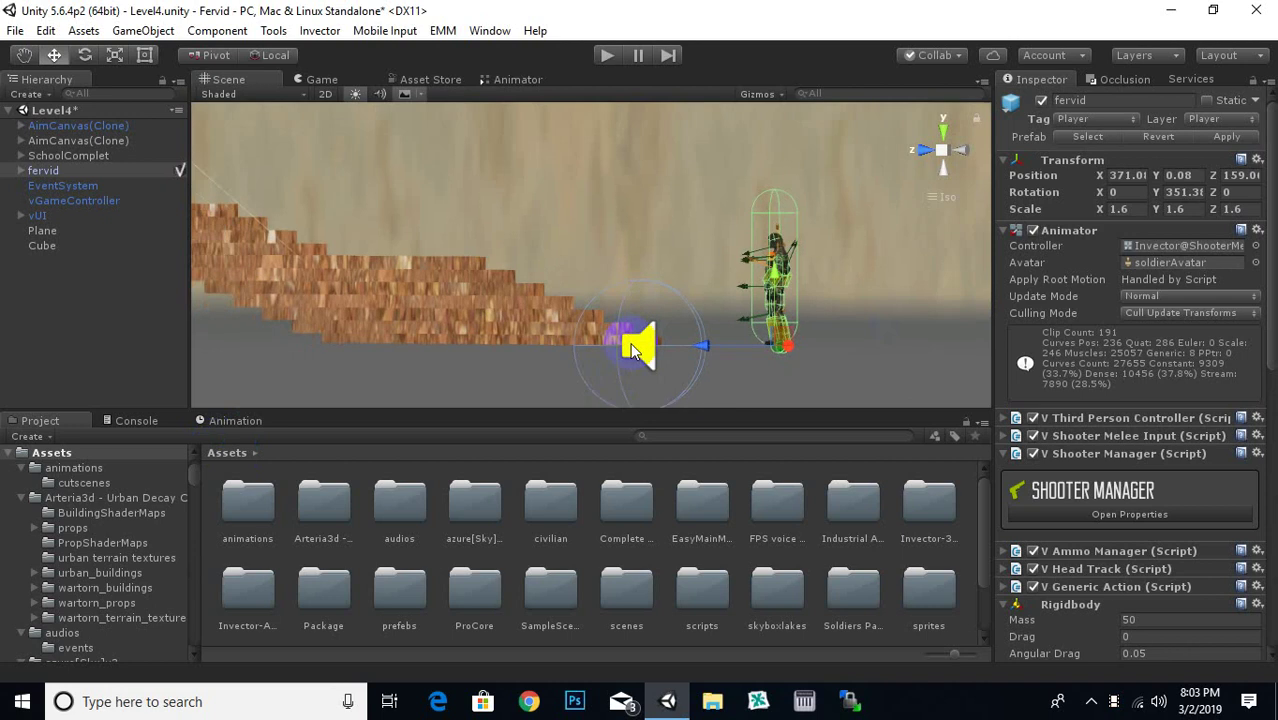
{"action": "mouse_move", "coordinate": [642, 226]}
{"action": "left_mouse_down", "text": "alt"}
{"action": "mouse_move", "coordinate": [470, 257]}
{"action": "mouse_move", "coordinate": [614, 345]}
{"action": "left_mouse_up", "text": "alt"}
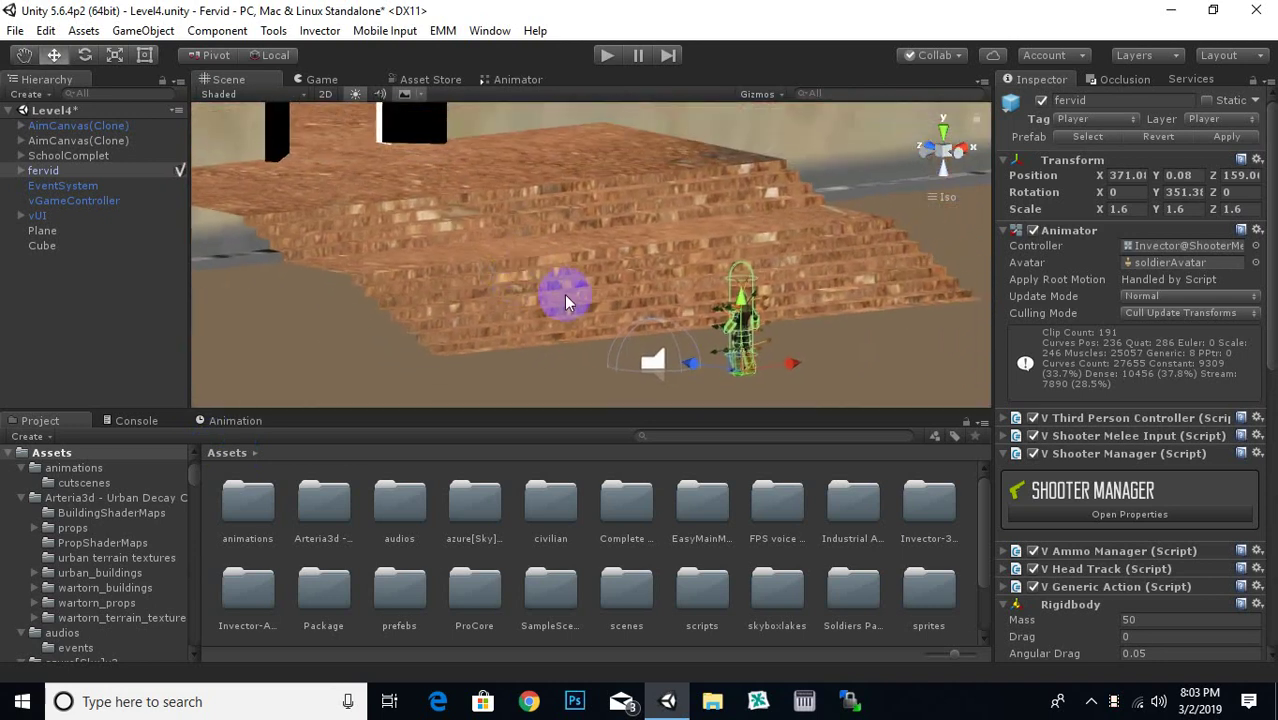
{"action": "mouse_move", "coordinate": [495, 345]}
{"action": "left_mouse_down", "text": "alt"}
{"action": "mouse_move", "coordinate": [616, 340]}
{"action": "mouse_move", "coordinate": [445, 353]}
{"action": "mouse_move", "coordinate": [760, 330]}
{"action": "left_mouse_up", "text": "alt"}
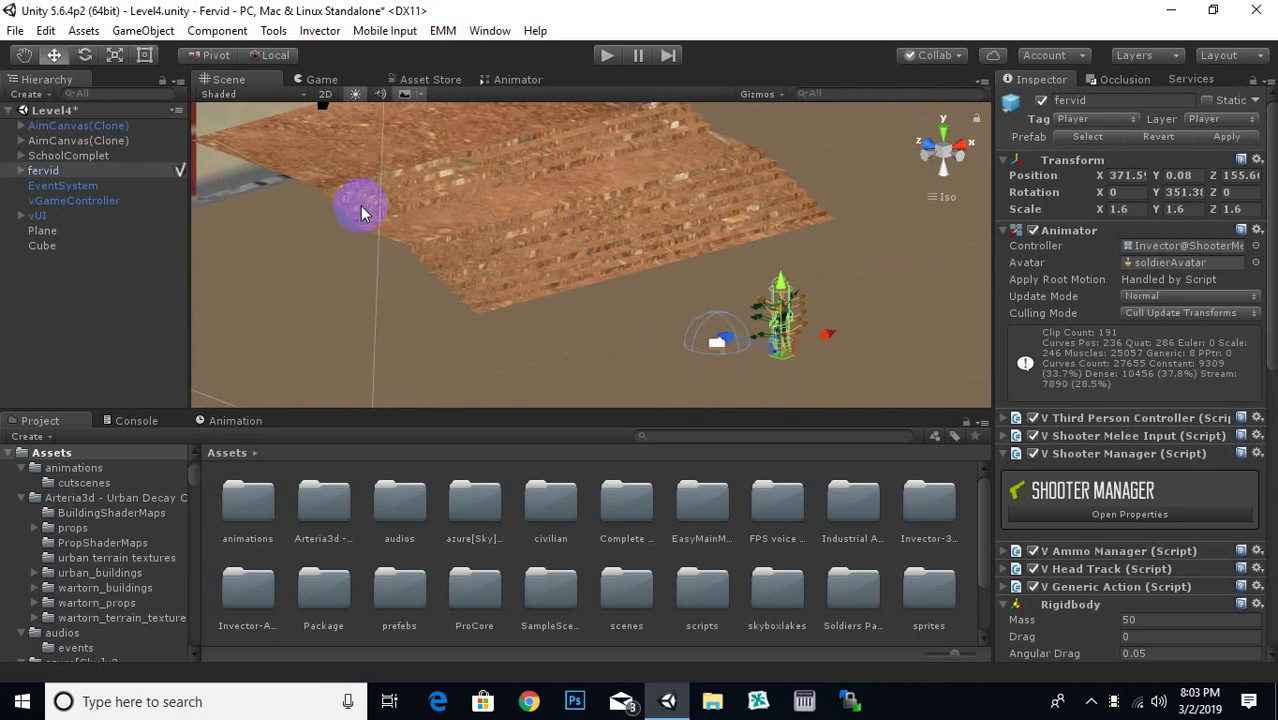
{"action": "left_click_drag", "start_coordinate": [478, 296], "coordinate": [454, 303], "text": "alt"}
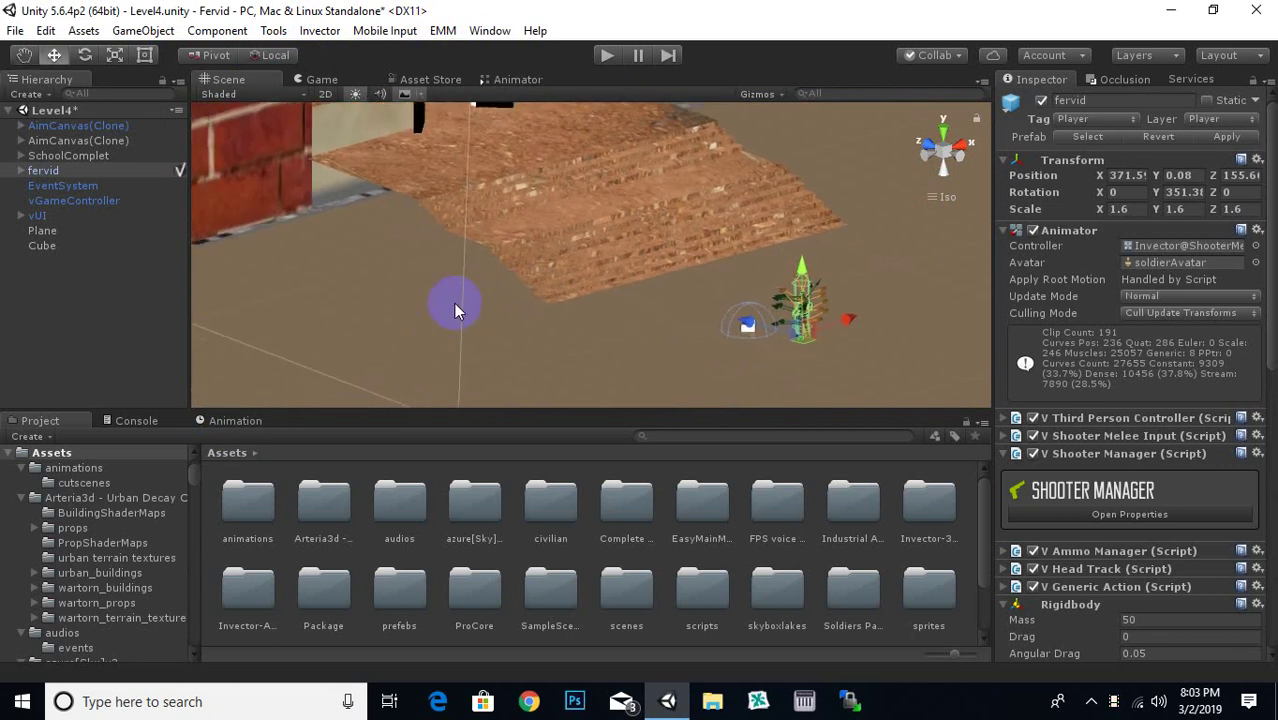
- Open Invector's AI Controller > Create New AI window from the Invector menu
{"action": "left_click", "coordinate": [320, 32]}
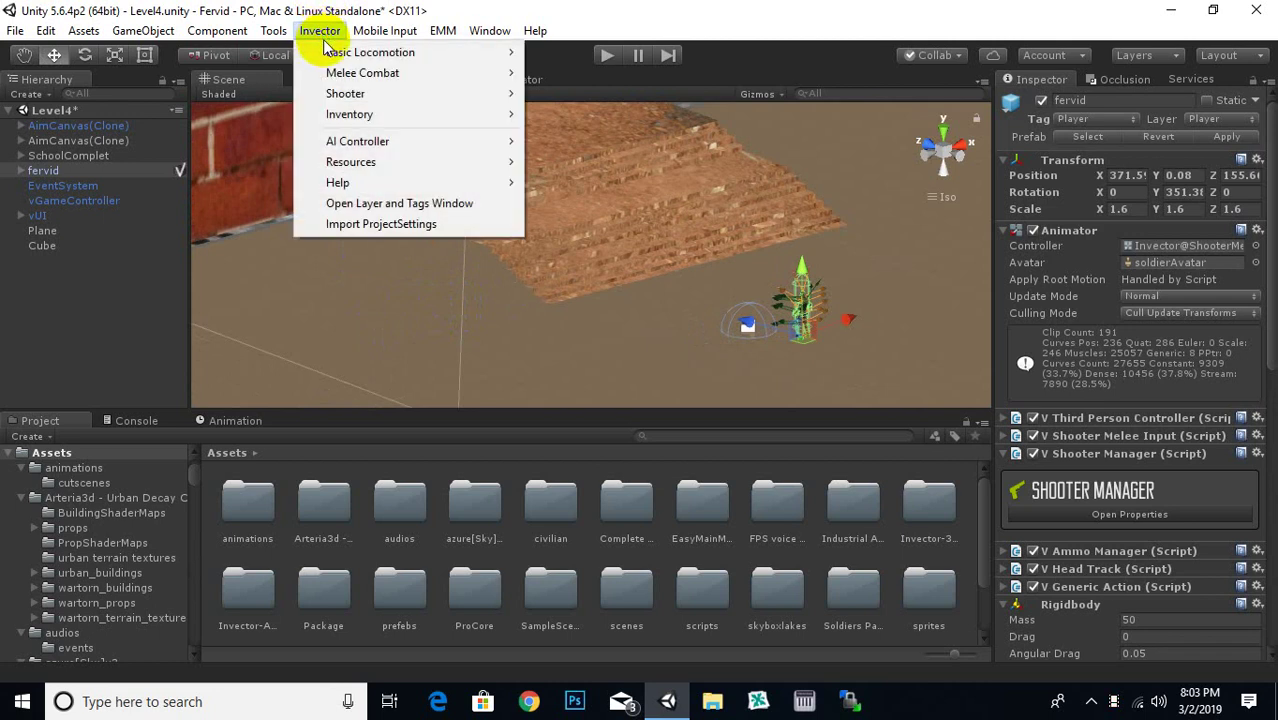
{"action": "mouse_move", "coordinate": [338, 72]}
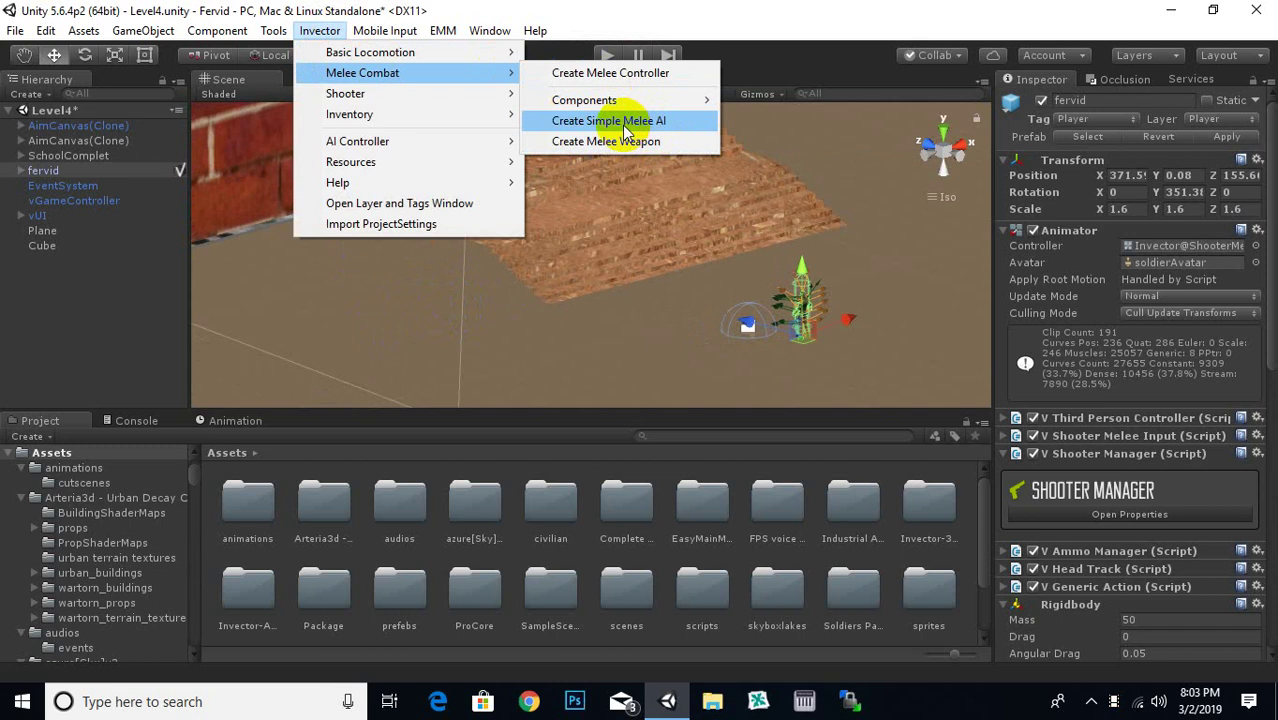
{"action": "mouse_move", "coordinate": [475, 89]}
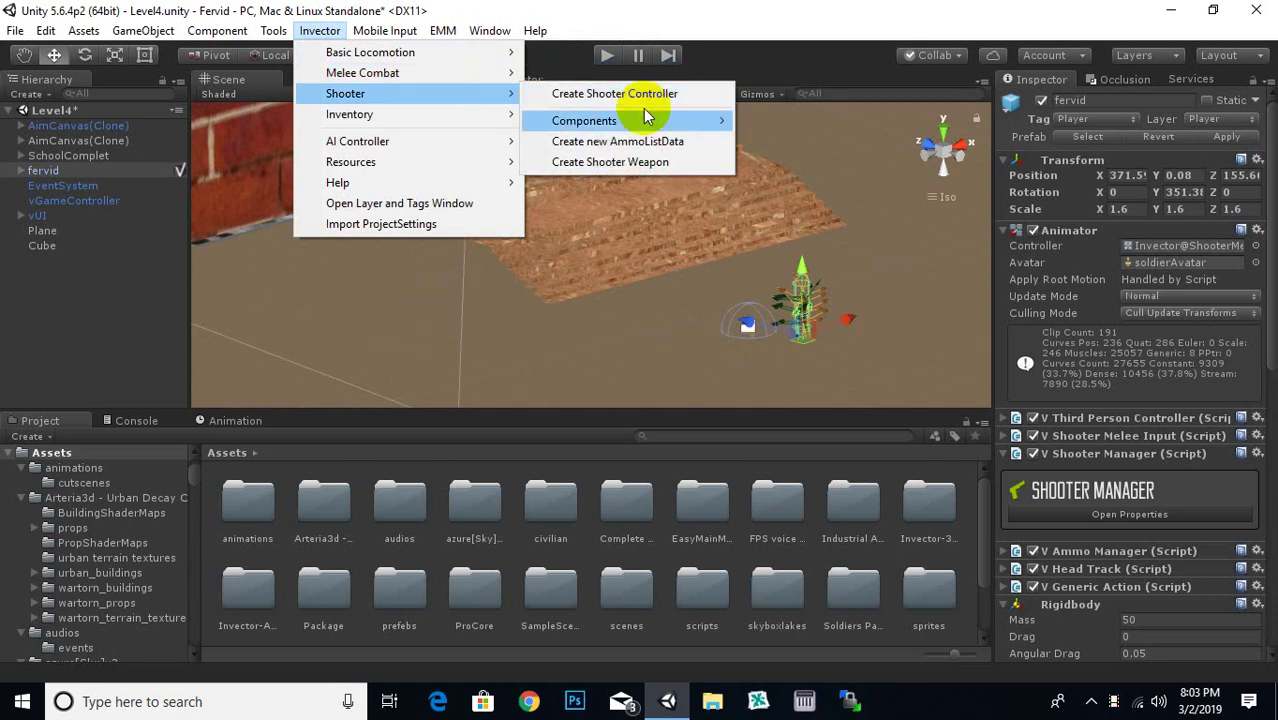
{"action": "mouse_move", "coordinate": [643, 122]}
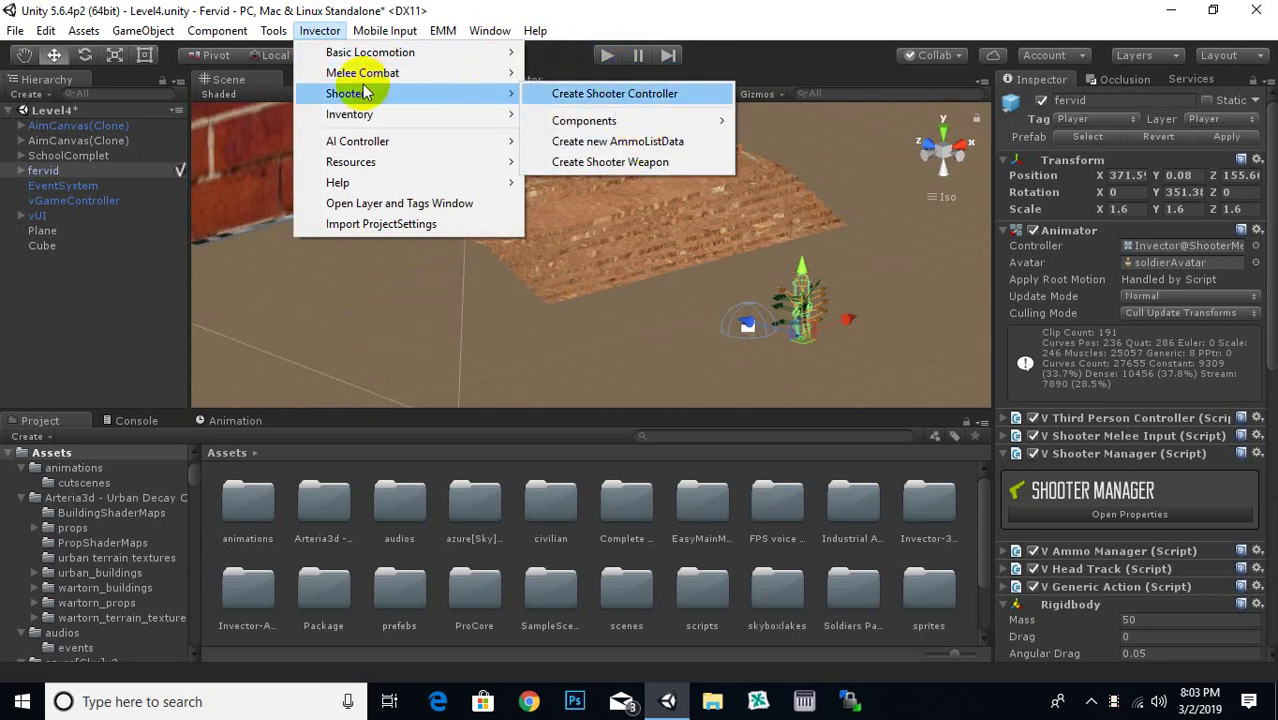
{"action": "mouse_move", "coordinate": [349, 117]}
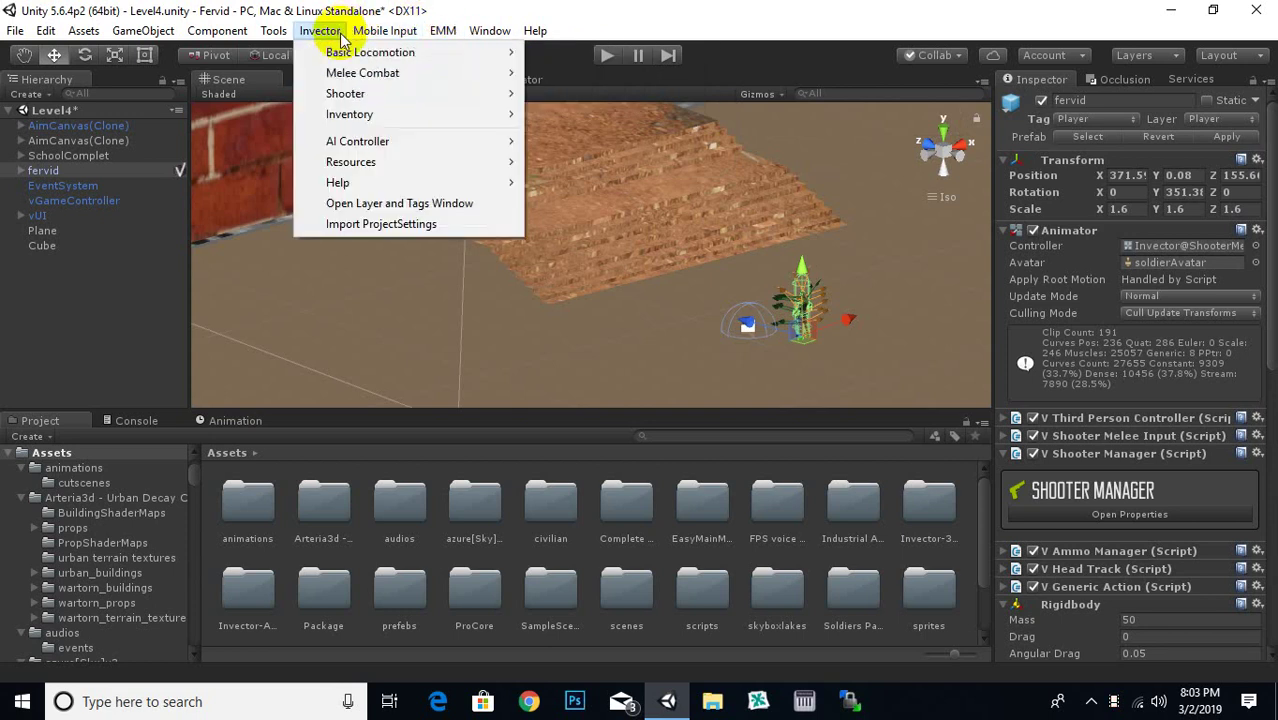
{"action": "mouse_move", "coordinate": [360, 143]}
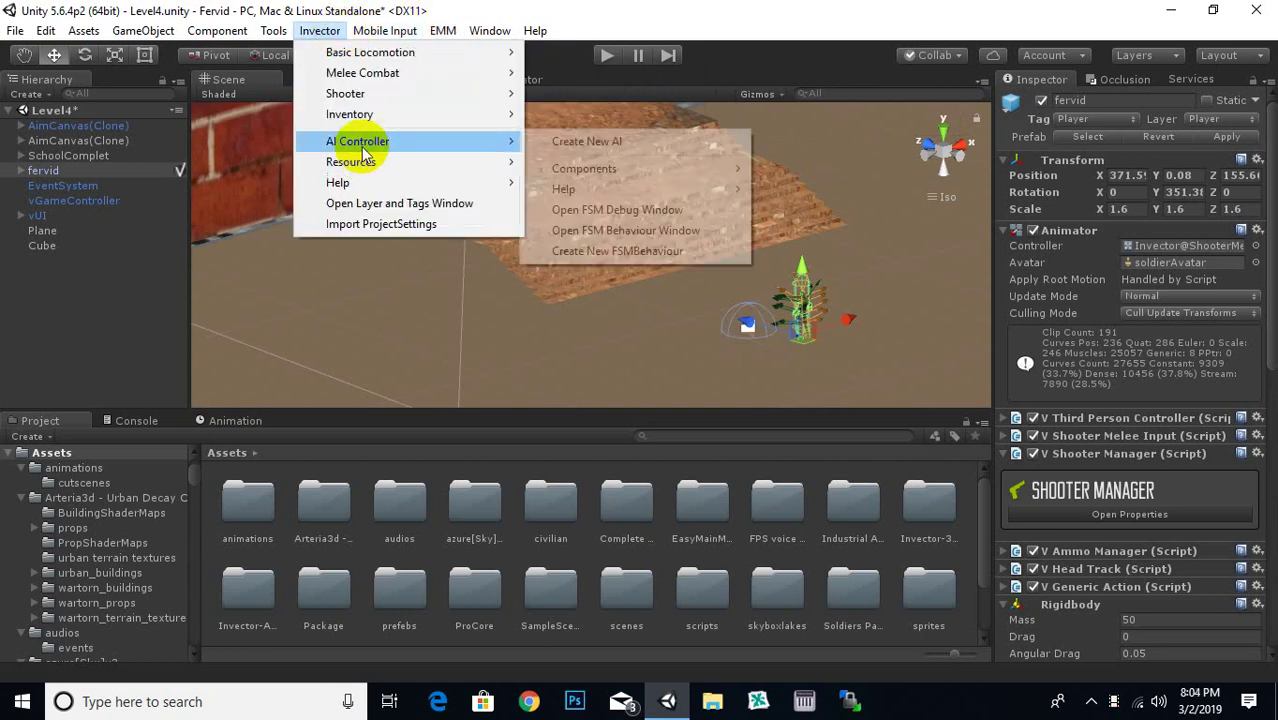
{"action": "left_click", "coordinate": [589, 141]}
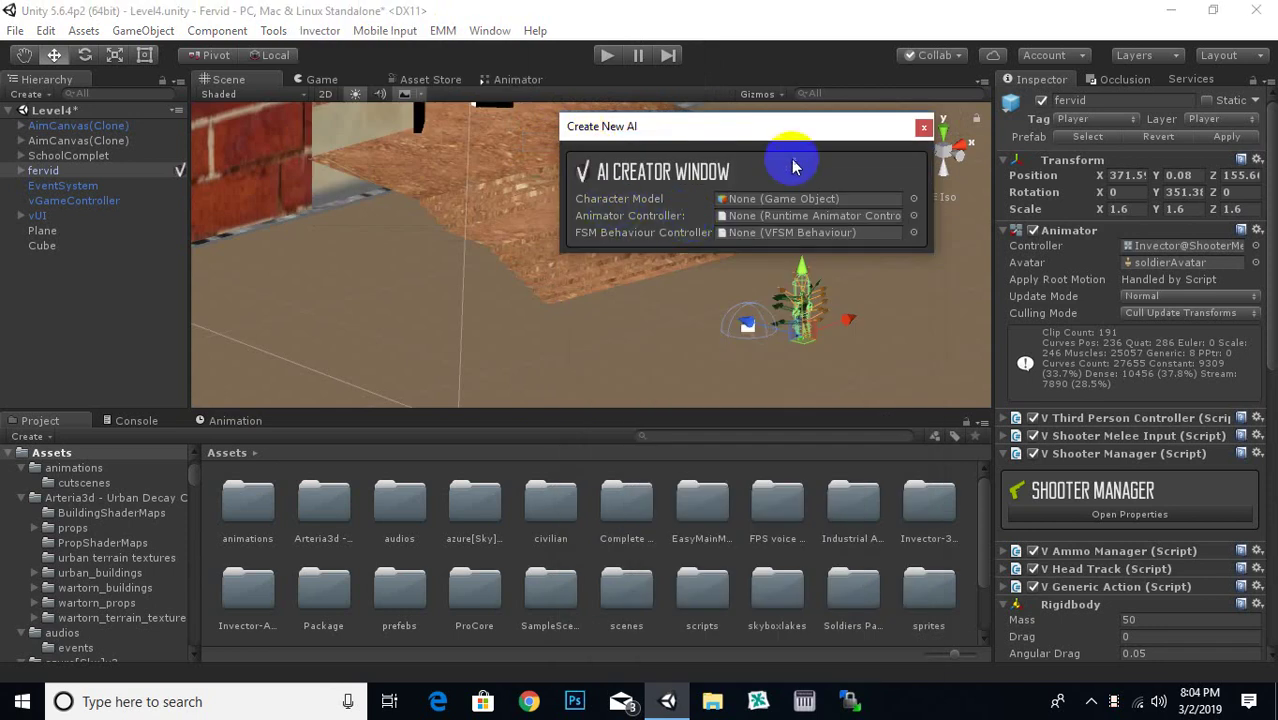
- Open the civilian assets folder and select the civilian_bald_LOD1 model
{"action": "mouse_move", "coordinate": [801, 135]}
{"action": "left_mouse_down"}
{"action": "mouse_move", "coordinate": [822, 148]}
{"action": "mouse_move", "coordinate": [765, 149]}
{"action": "left_mouse_up"}
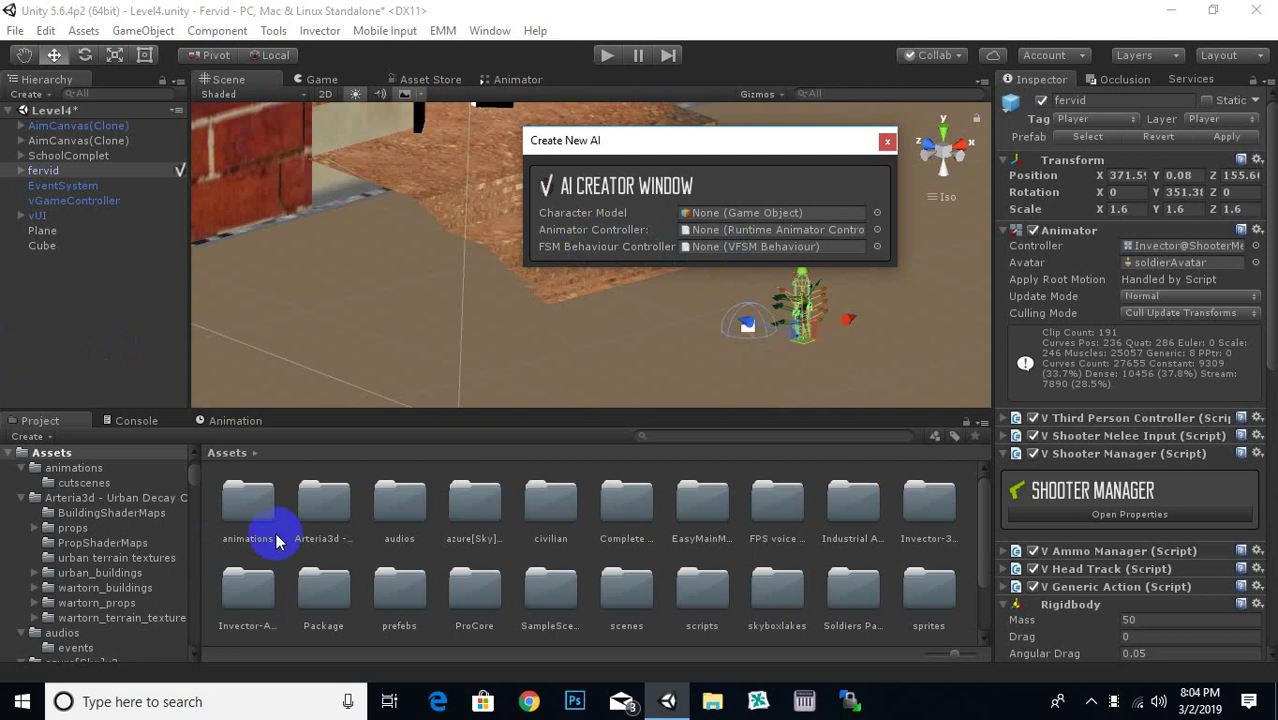
{"action": "left_click", "coordinate": [477, 596]}
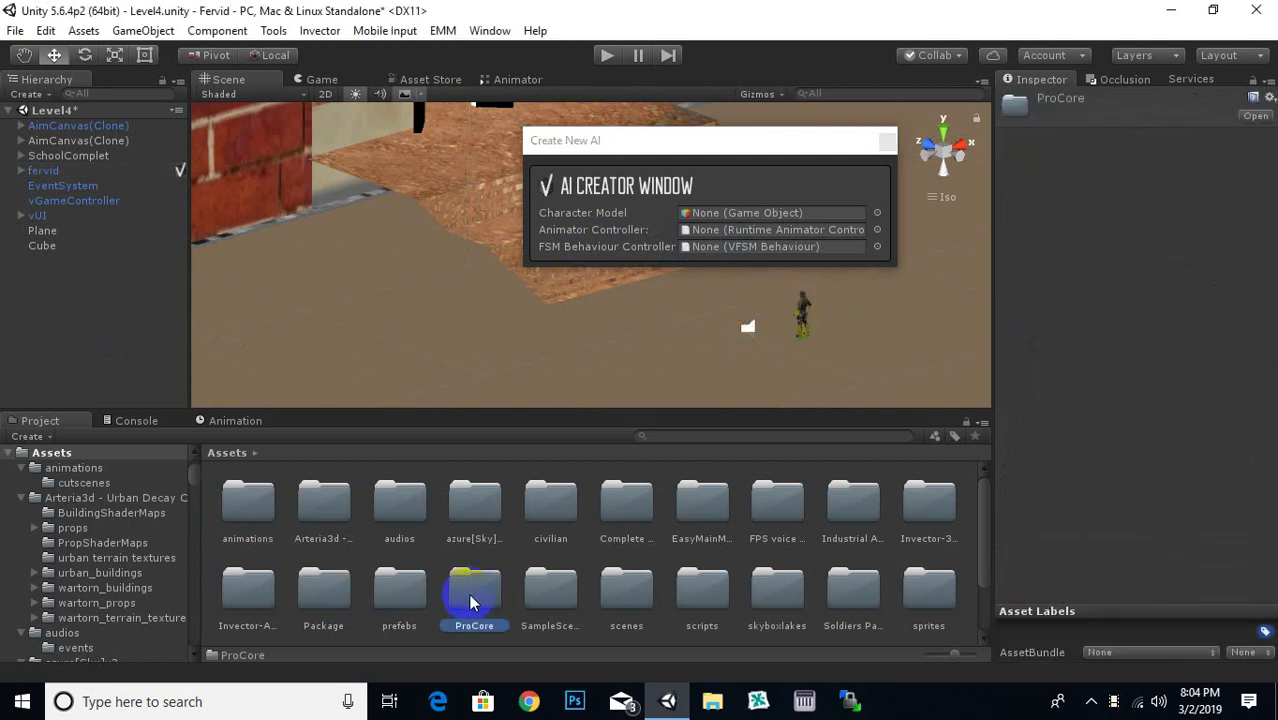
{"action": "double_click", "coordinate": [551, 503]}
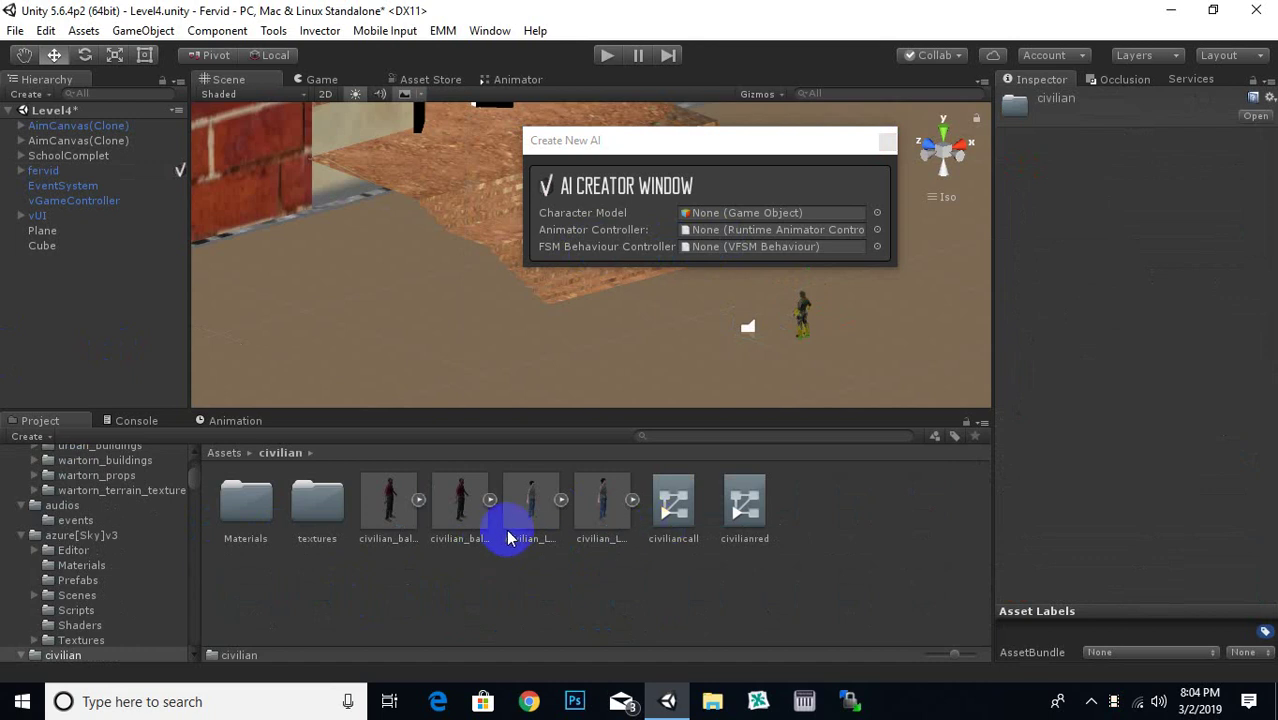
{"action": "left_click", "coordinate": [462, 525]}
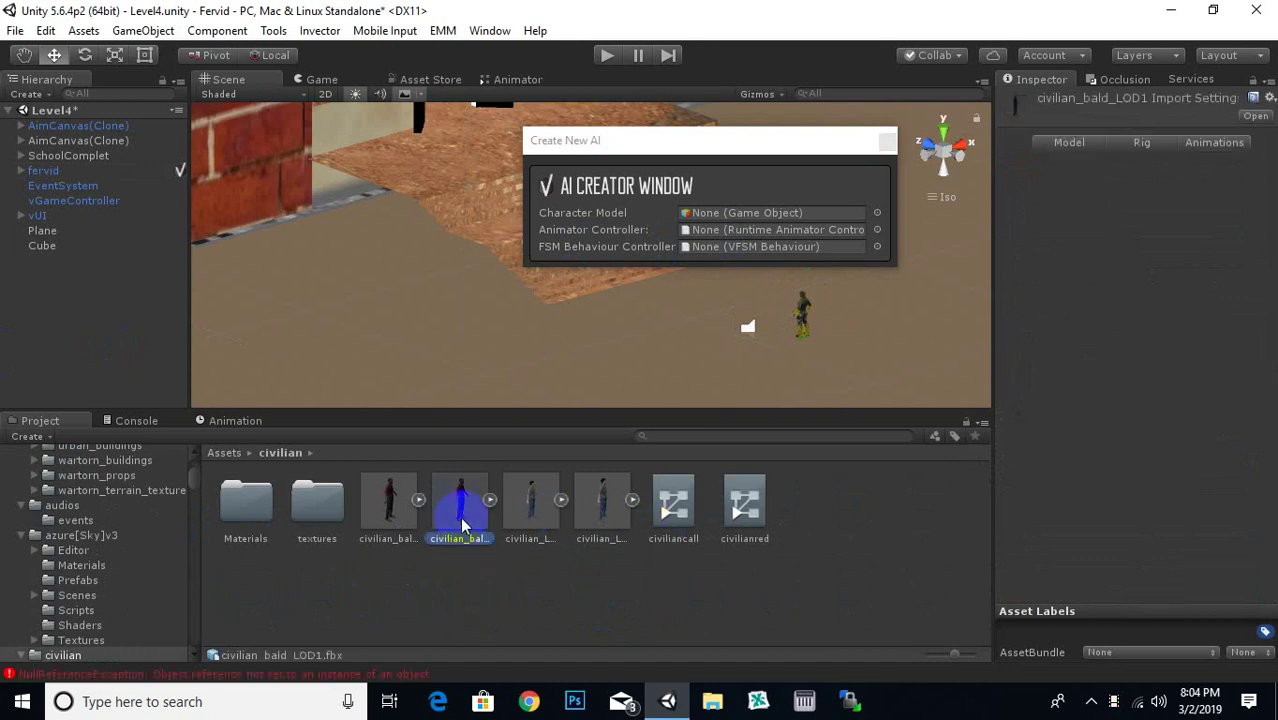
- Set civilian_LOD0's rig Animation Type to Humanoid and apply the reimport
{"action": "left_click", "coordinate": [1143, 146]}
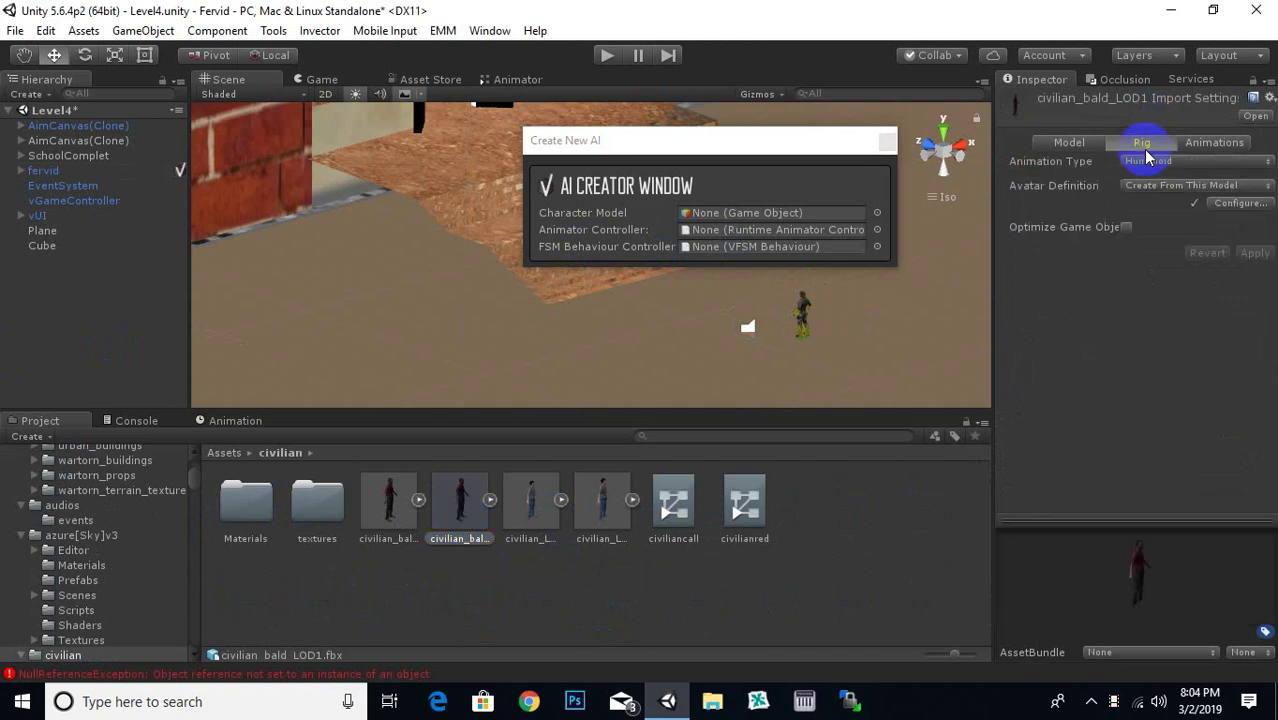
{"action": "left_click", "coordinate": [603, 518]}
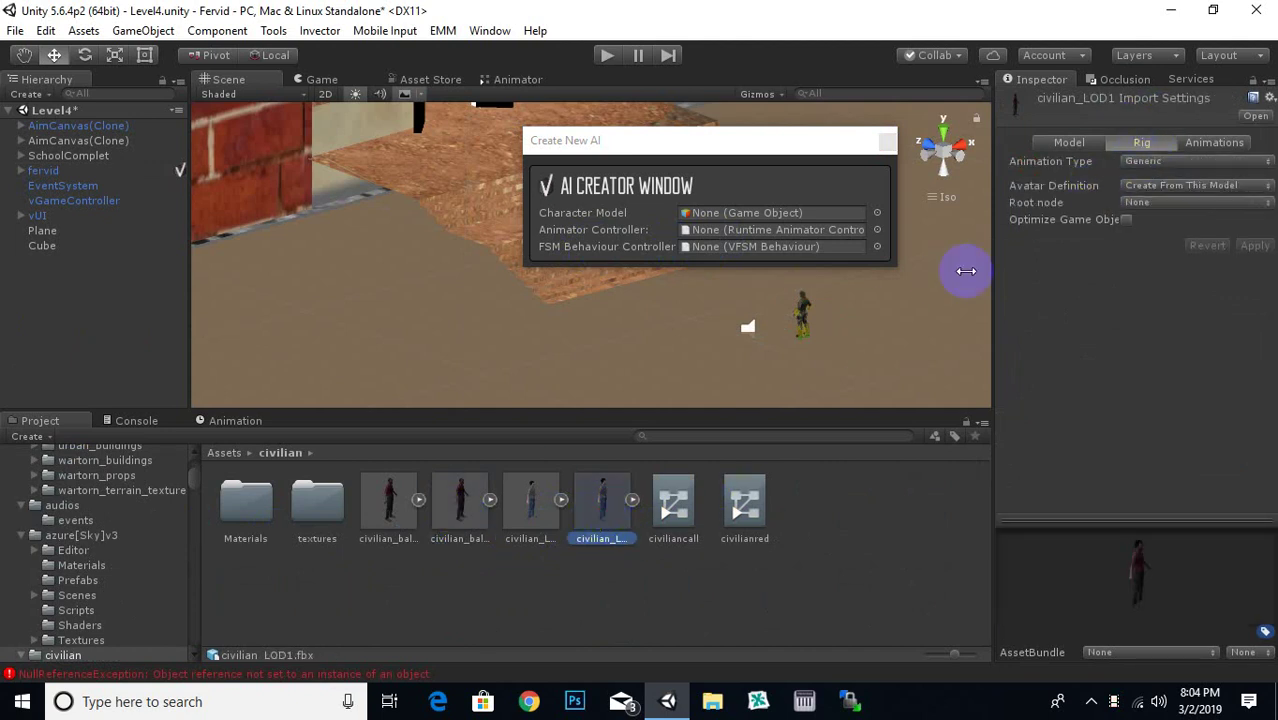
{"action": "left_click", "coordinate": [524, 510]}
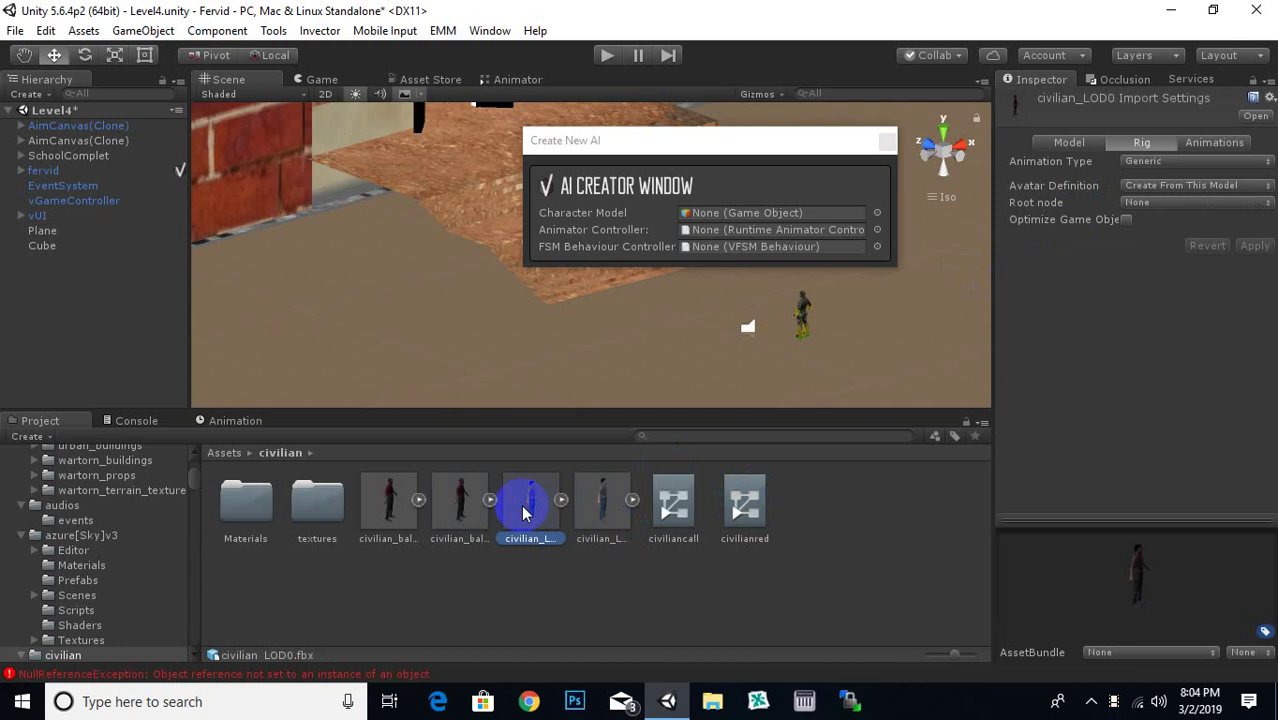
{"action": "left_click", "coordinate": [1190, 165]}
{"action": "left_click", "coordinate": [1178, 243]}
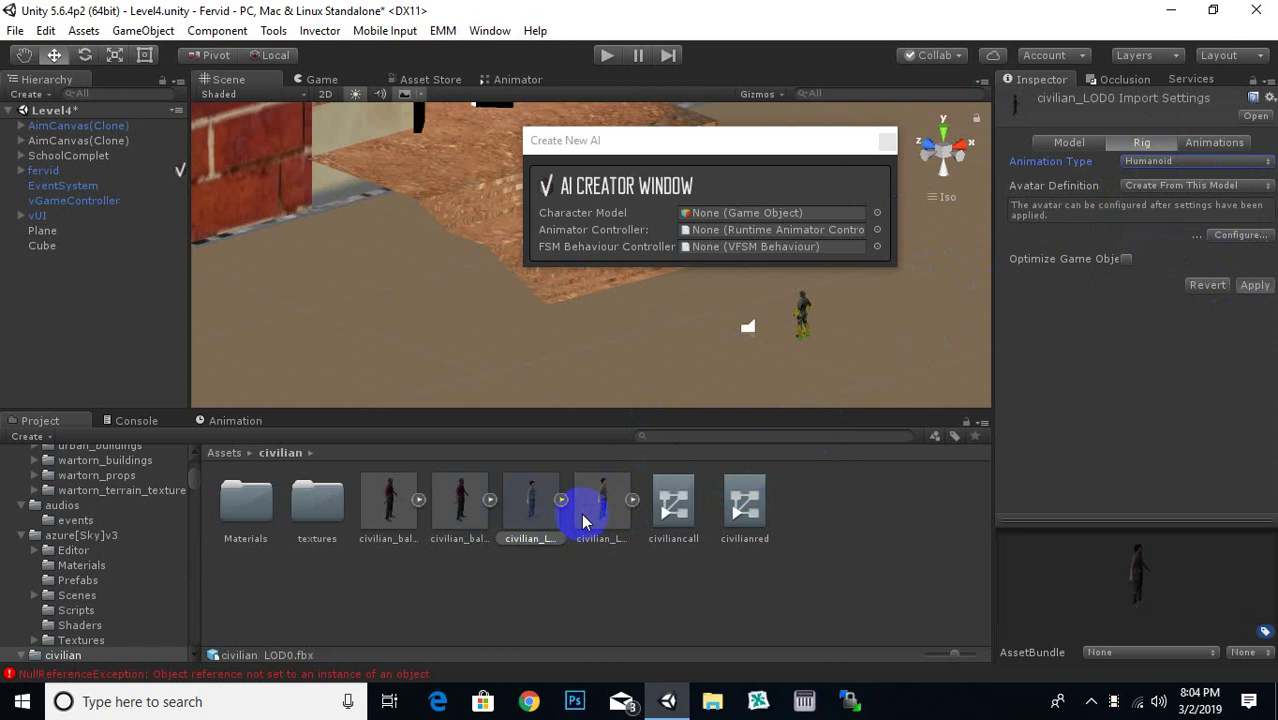
{"action": "left_click", "coordinate": [580, 513]}
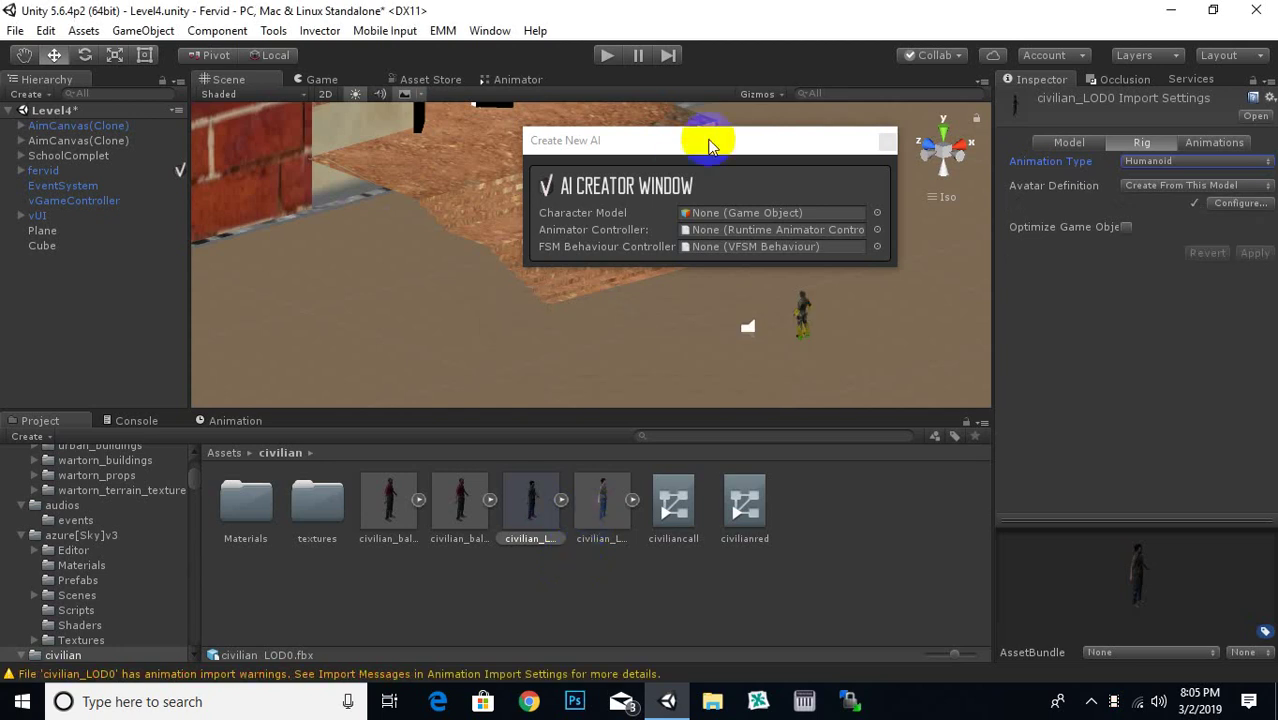
- Drop civilian_LOD0 into Character Model and pick Invector@AI_BasicLocomotion as Animator Controller
{"action": "left_click_drag", "start_coordinate": [708, 145], "coordinate": [700, 153]}
{"action": "left_click_drag", "start_coordinate": [525, 502], "coordinate": [690, 226]}
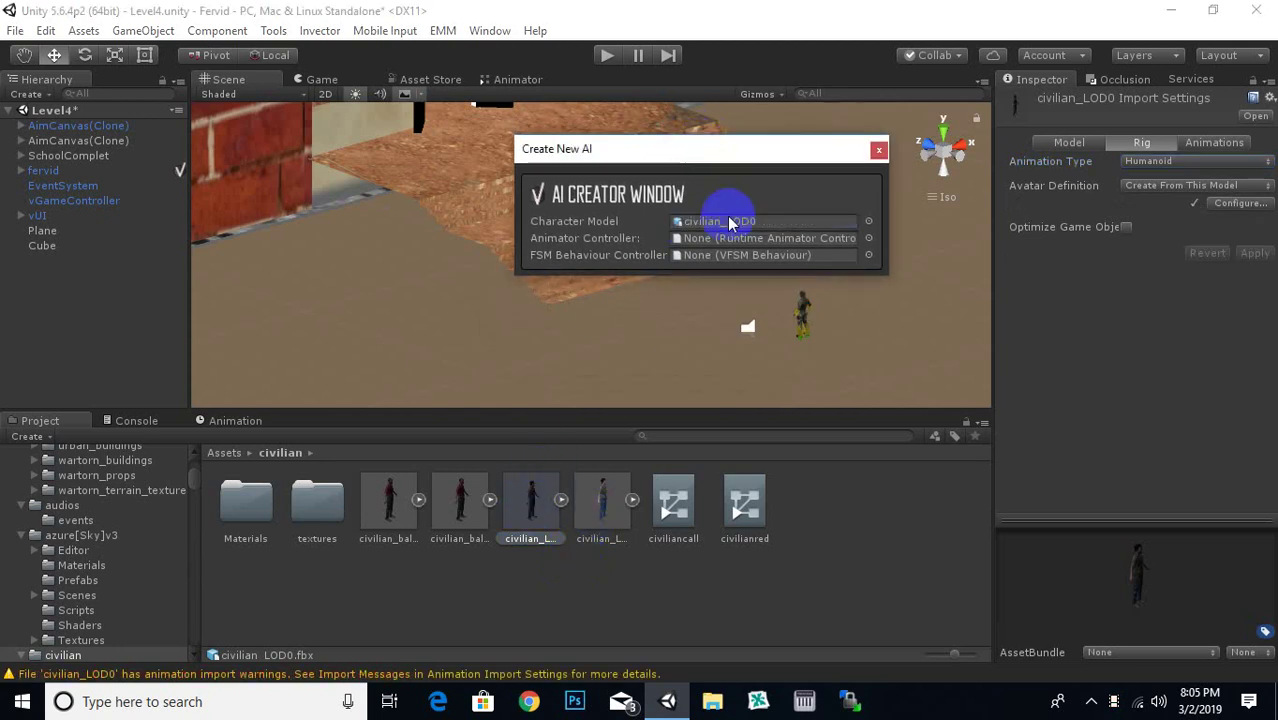
{"action": "left_click", "coordinate": [871, 243]}
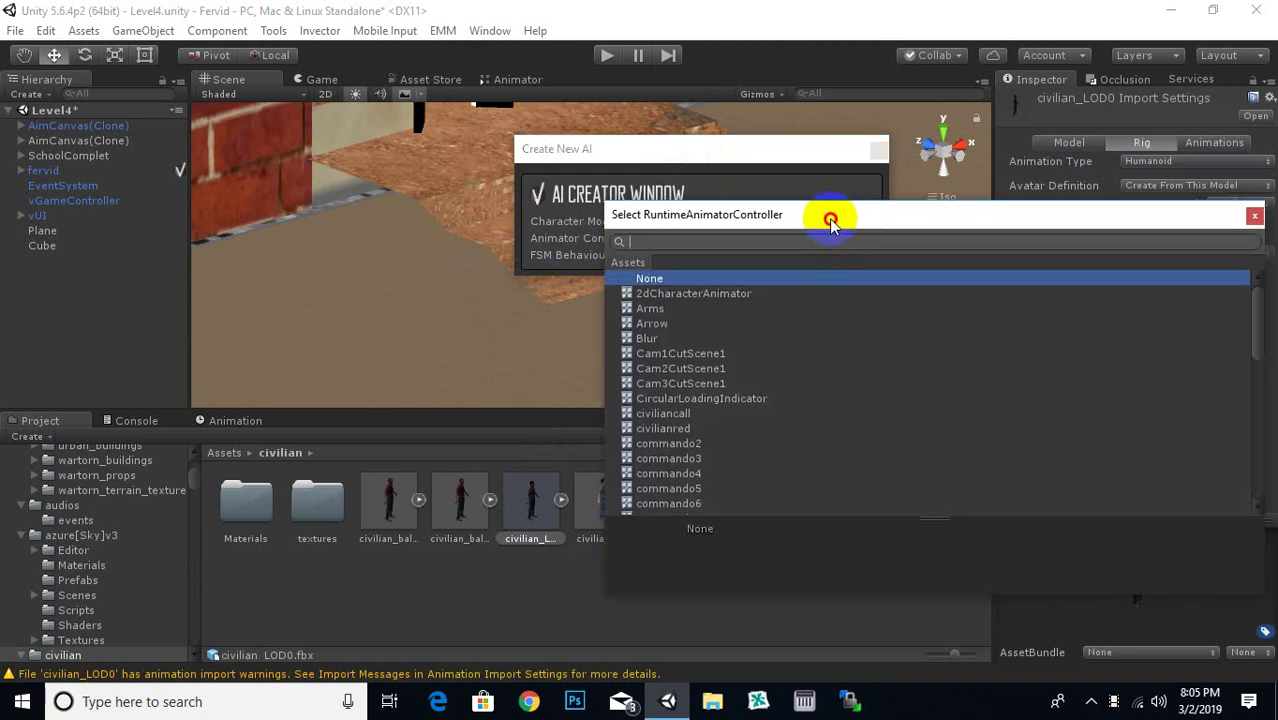
{"action": "scroll", "coordinate": [697, 424], "scroll_direction": "down", "scroll_amount": 5}
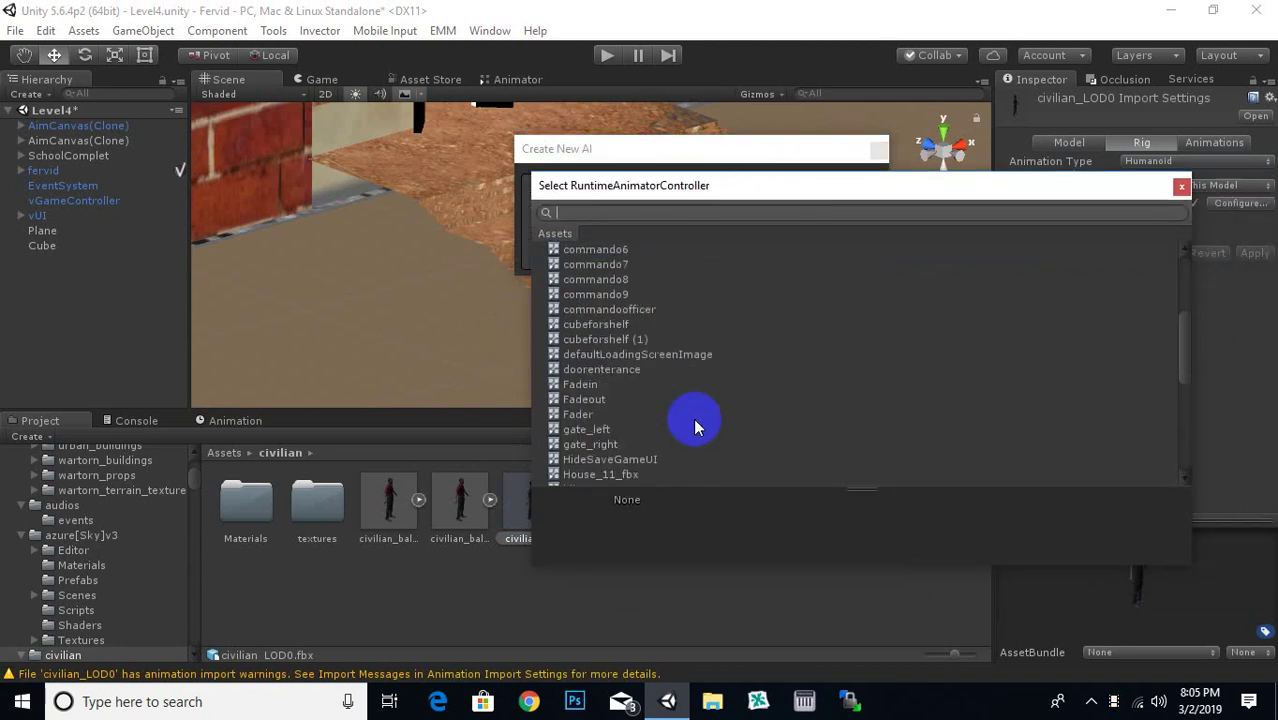
{"action": "scroll", "coordinate": [670, 355], "scroll_direction": "down", "scroll_amount": 5}
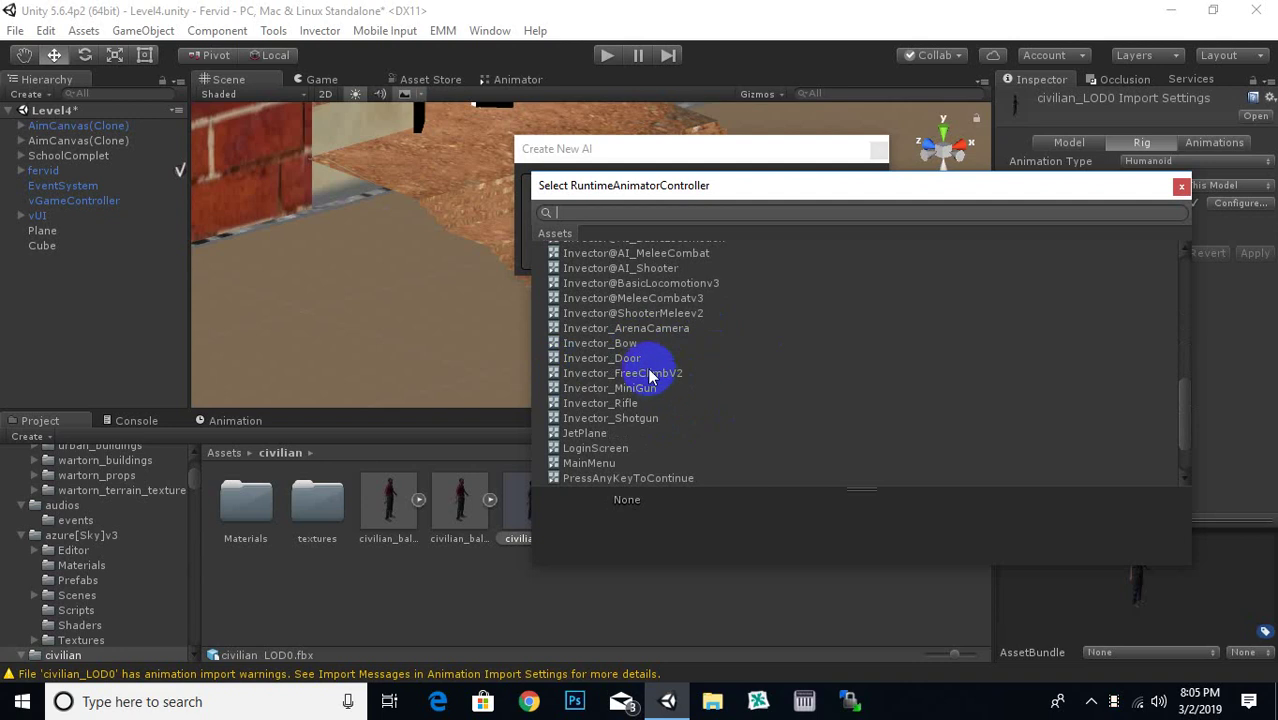
{"action": "left_click", "coordinate": [628, 421]}
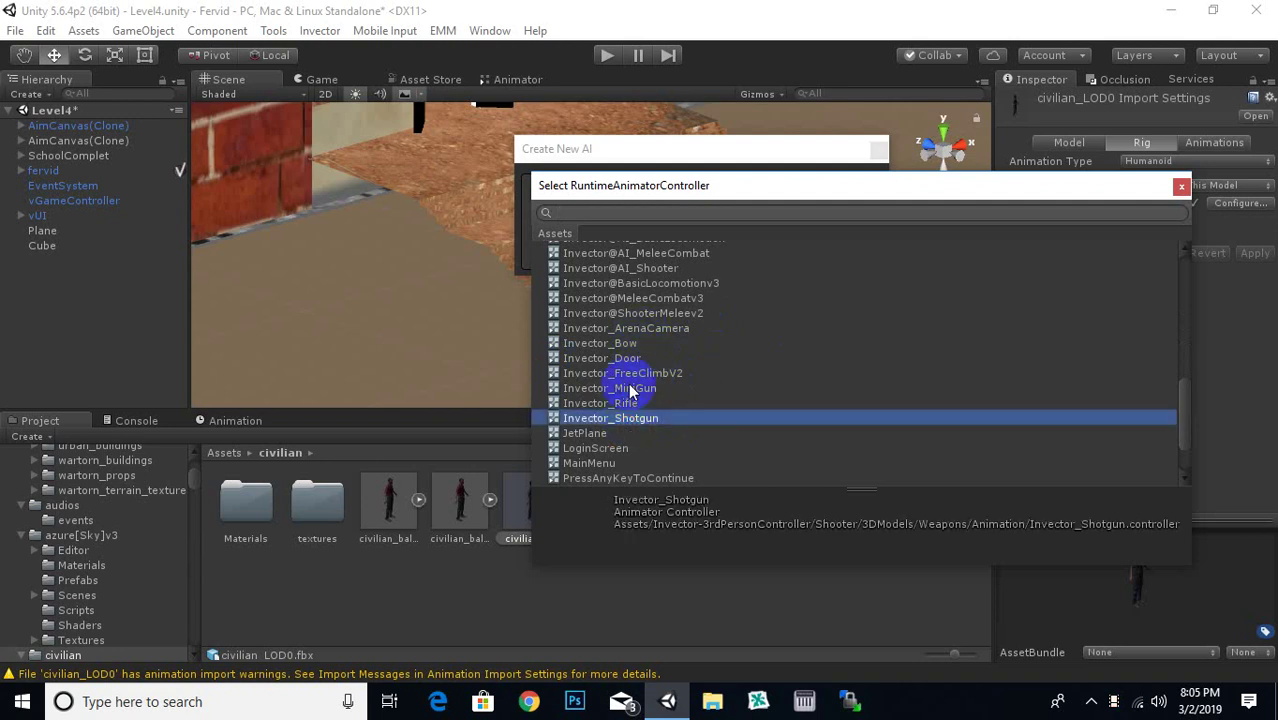
{"action": "scroll", "coordinate": [648, 355], "scroll_direction": "up", "scroll_amount": 2}
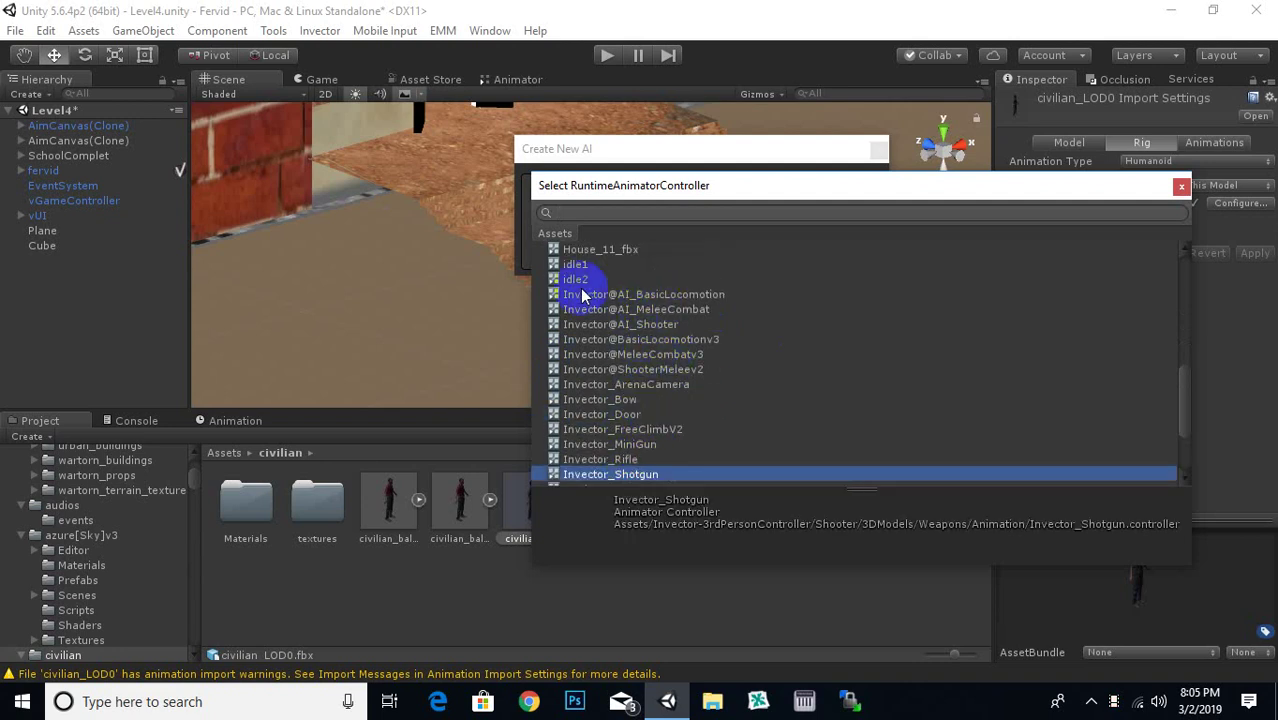
{"action": "left_click", "coordinate": [631, 327]}
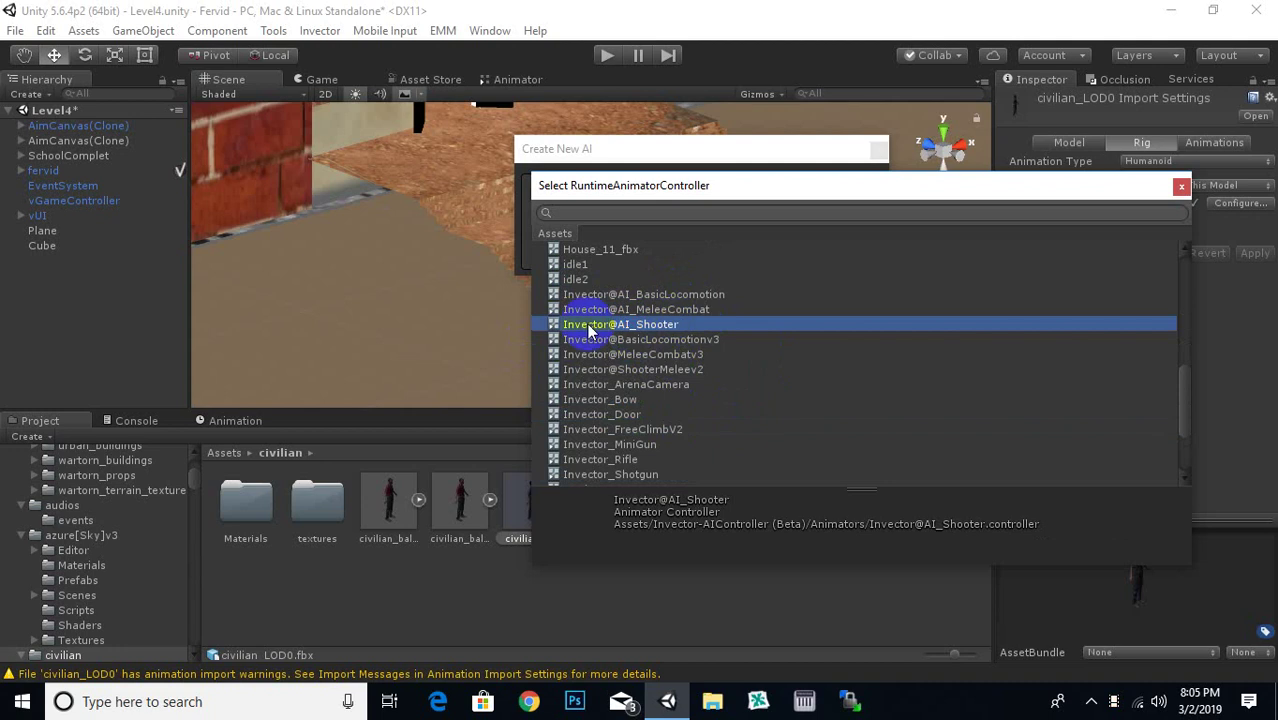
{"action": "left_click", "coordinate": [668, 309]}
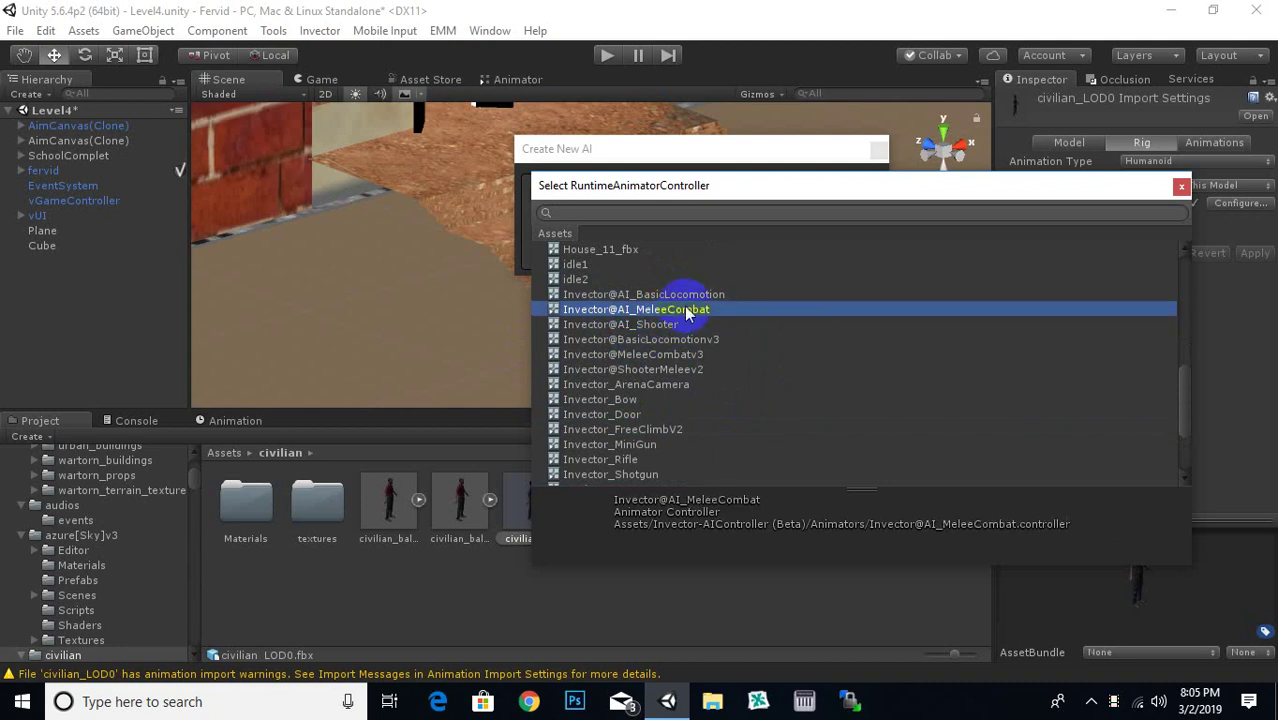
{"action": "left_click", "coordinate": [668, 294]}
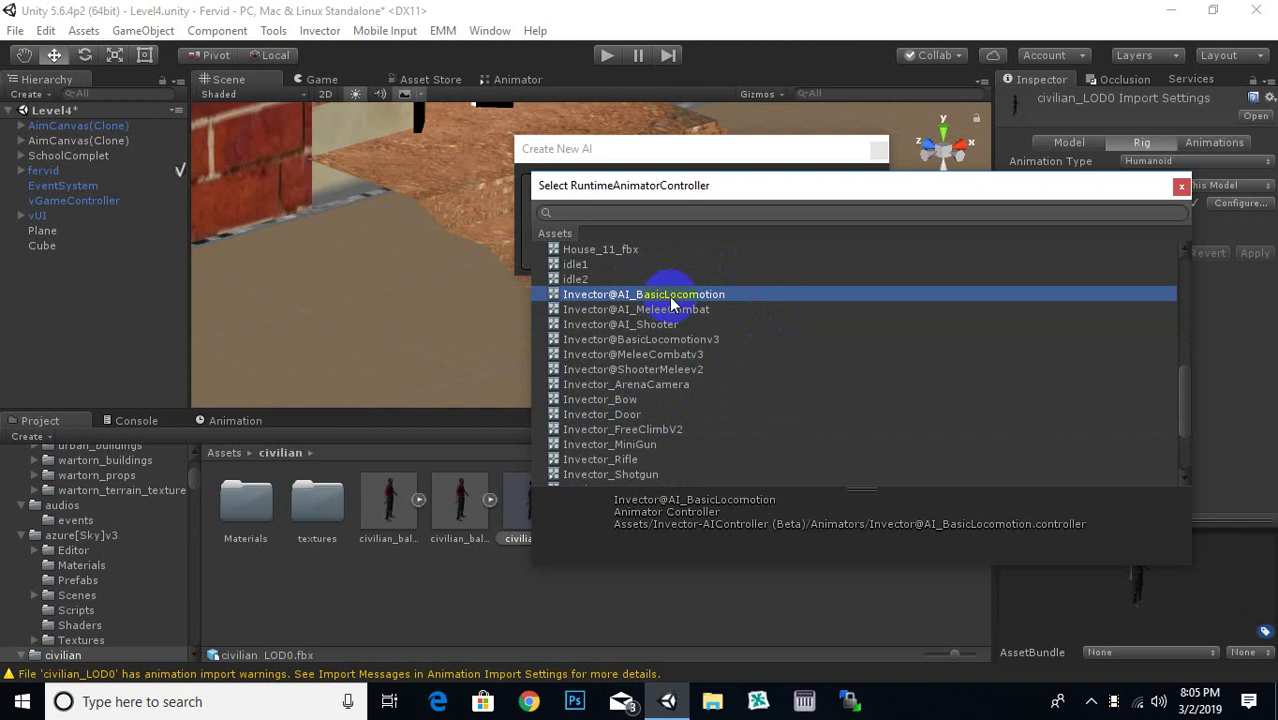
{"action": "double_click", "coordinate": [705, 295]}
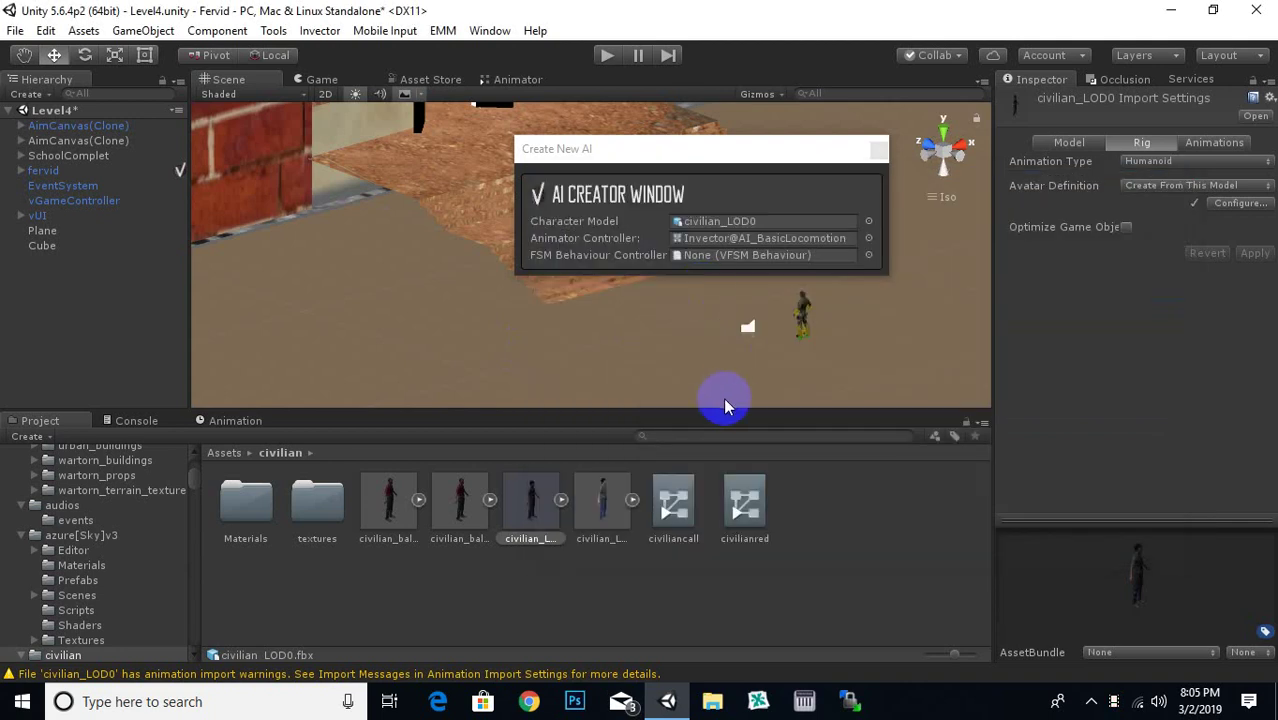
- Choose FSM_CivlilianFighter as the AI Creator's FSM Behaviour Controller
{"action": "left_click", "coordinate": [868, 254]}
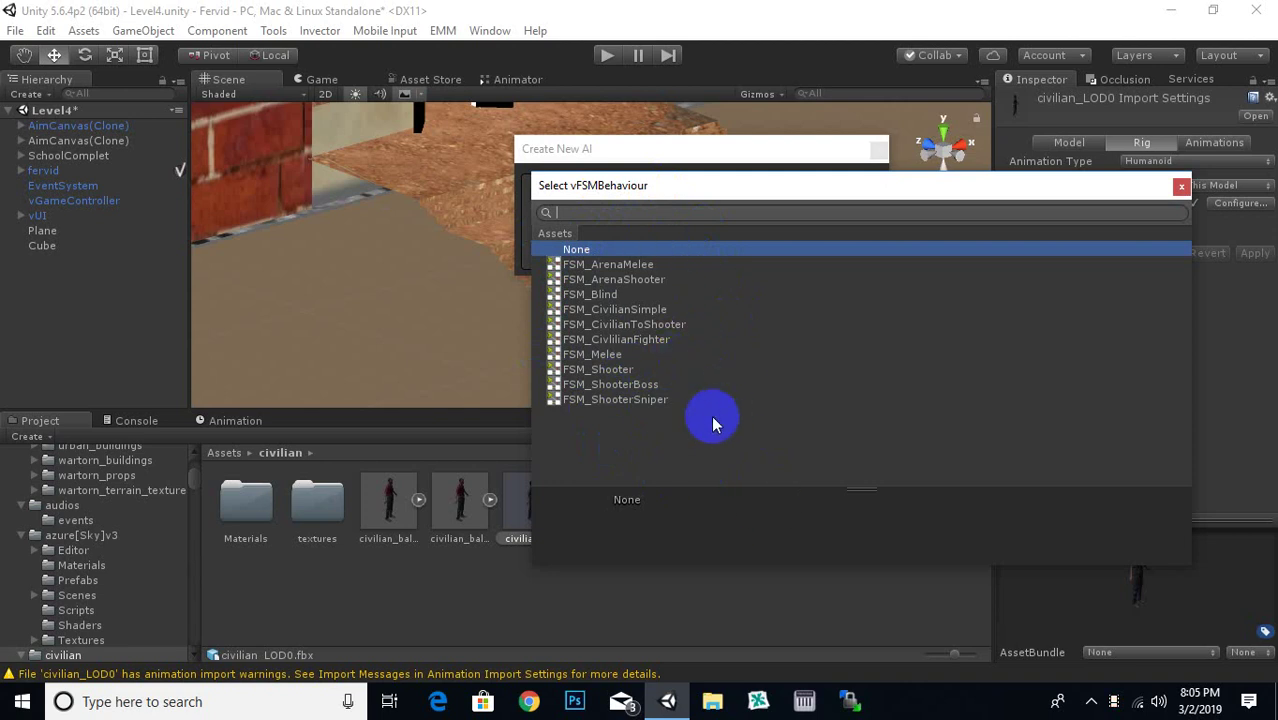
{"action": "left_click", "coordinate": [628, 342]}
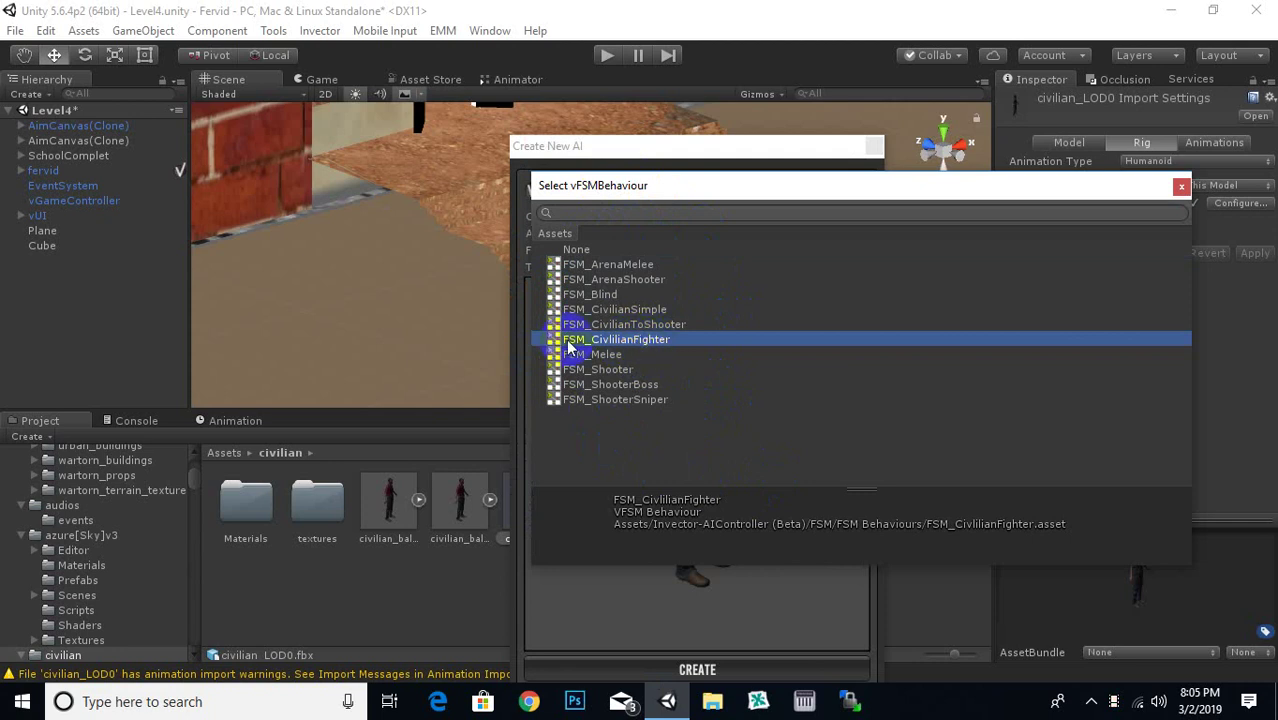
{"action": "left_click", "coordinate": [655, 349]}
{"action": "double_click", "coordinate": [647, 339]}
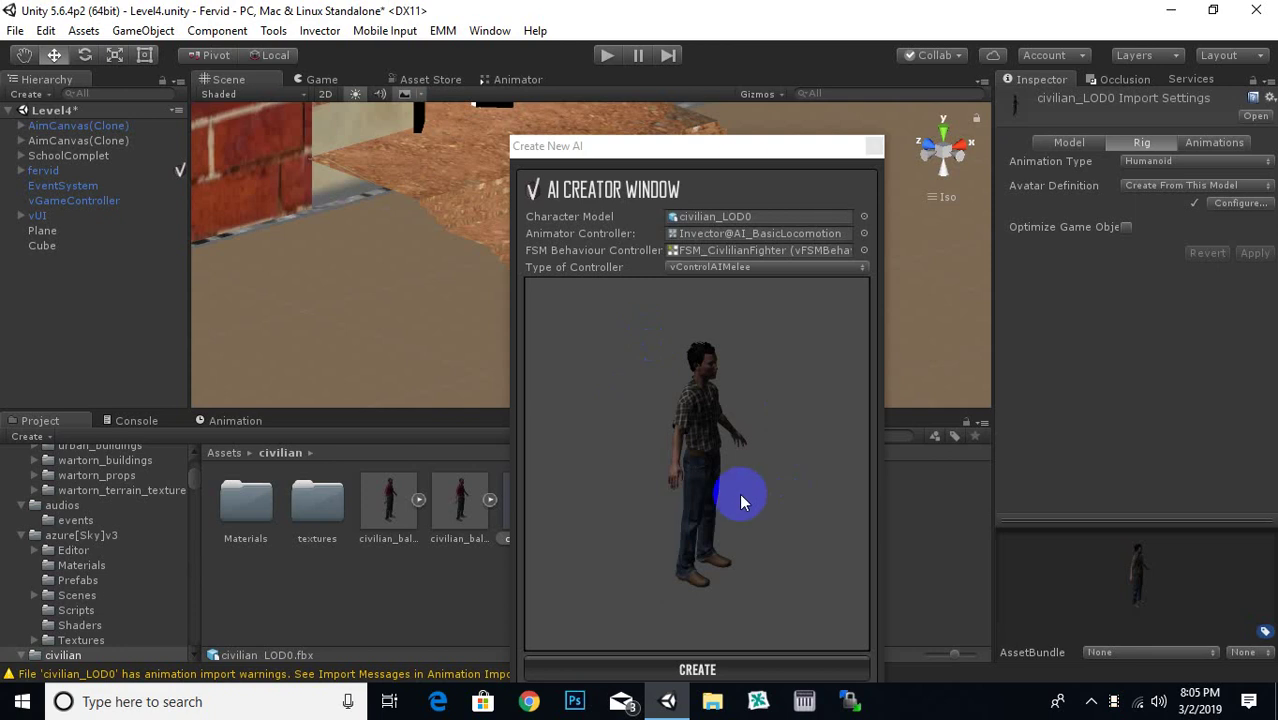
{"action": "left_click", "coordinate": [752, 155]}
{"action": "left_click_drag", "start_coordinate": [752, 155], "coordinate": [804, 107]}
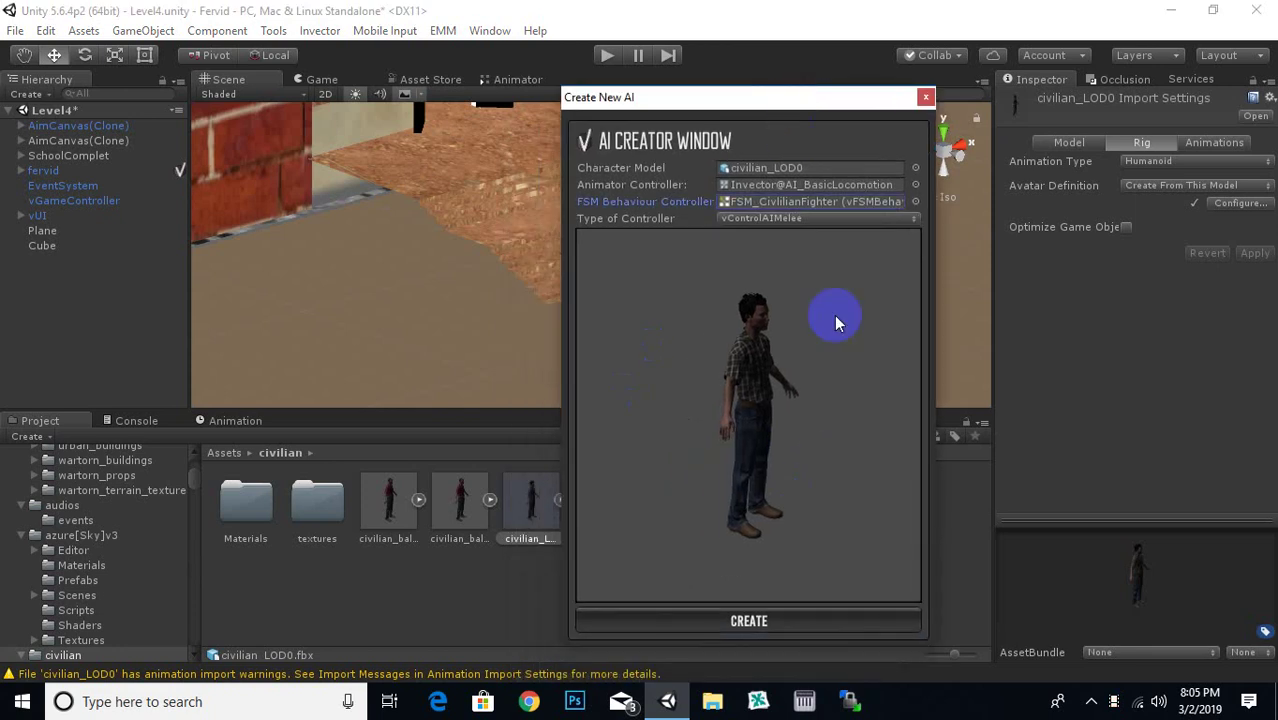
- Create the civilian AI and select civilian_LOD0(Clone) in the Hierarchy
{"action": "left_click", "coordinate": [765, 622]}
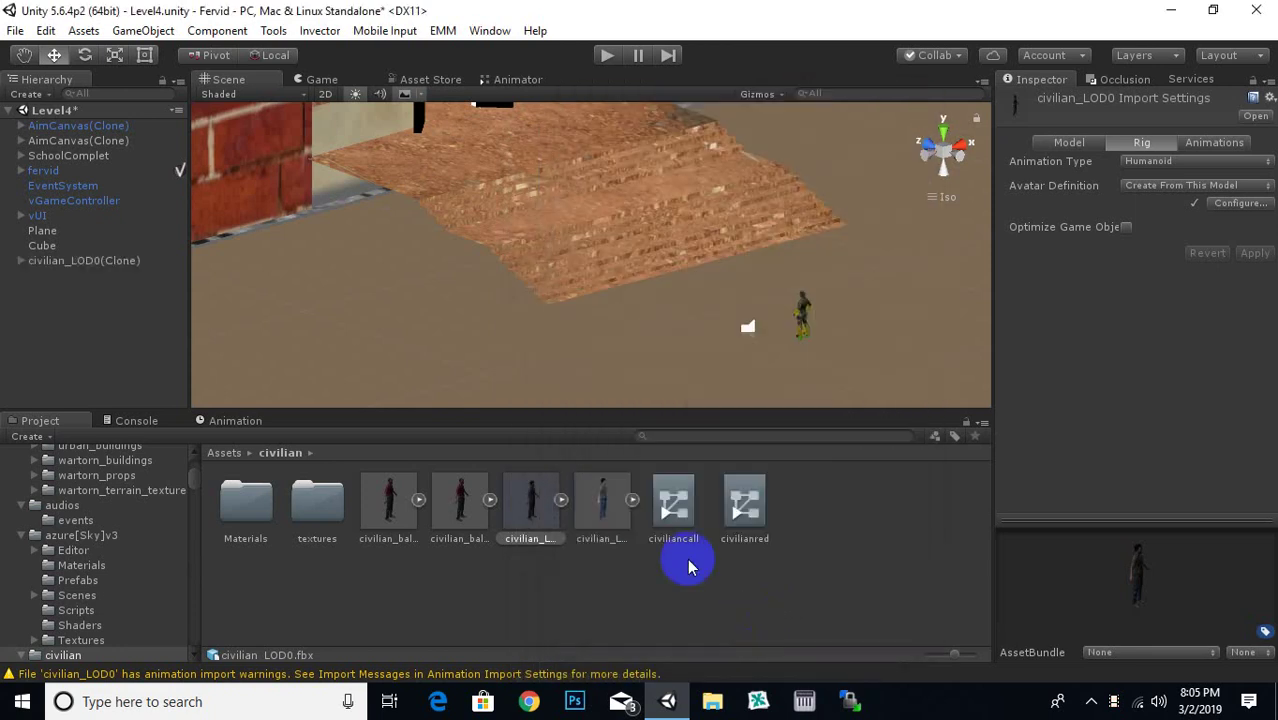
{"action": "left_click", "coordinate": [130, 262]}
{"action": "scroll", "coordinate": [642, 297], "scroll_direction": "down", "scroll_amount": 10}
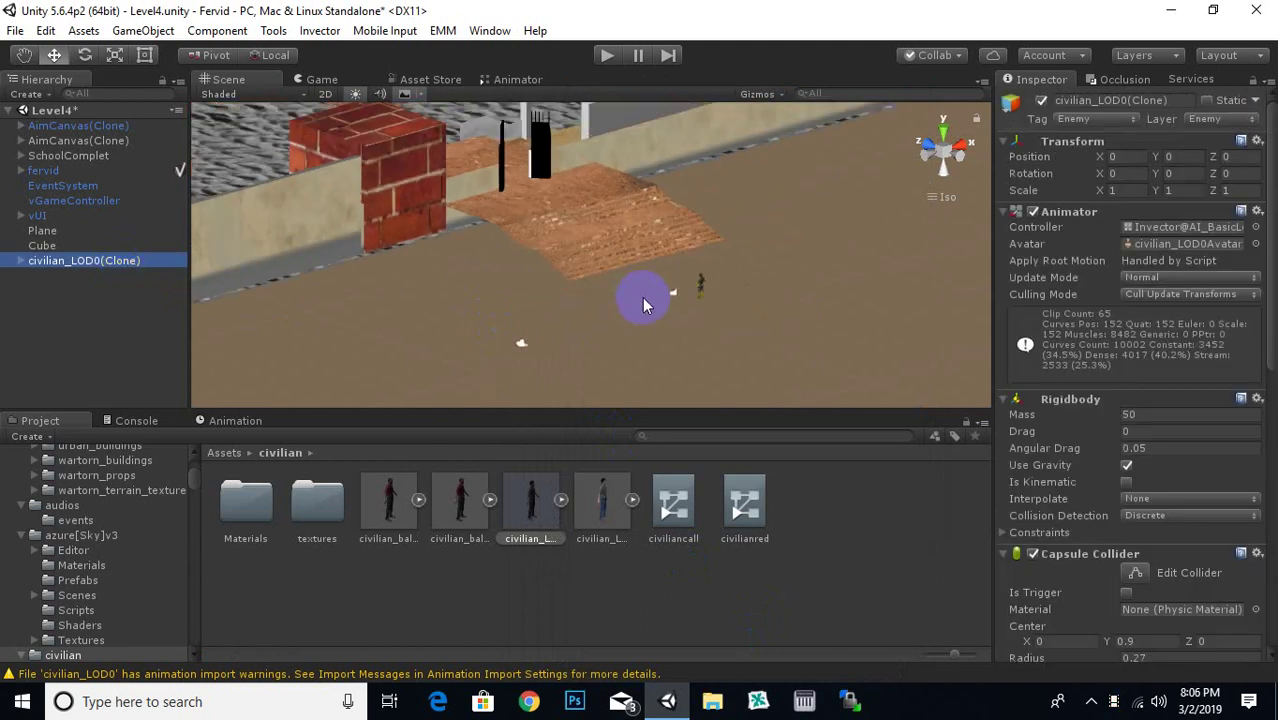
{"action": "scroll", "coordinate": [641, 296], "scroll_direction": "down", "scroll_amount": 3}
{"action": "scroll", "coordinate": [637, 293], "scroll_direction": "down", "scroll_amount": 3}
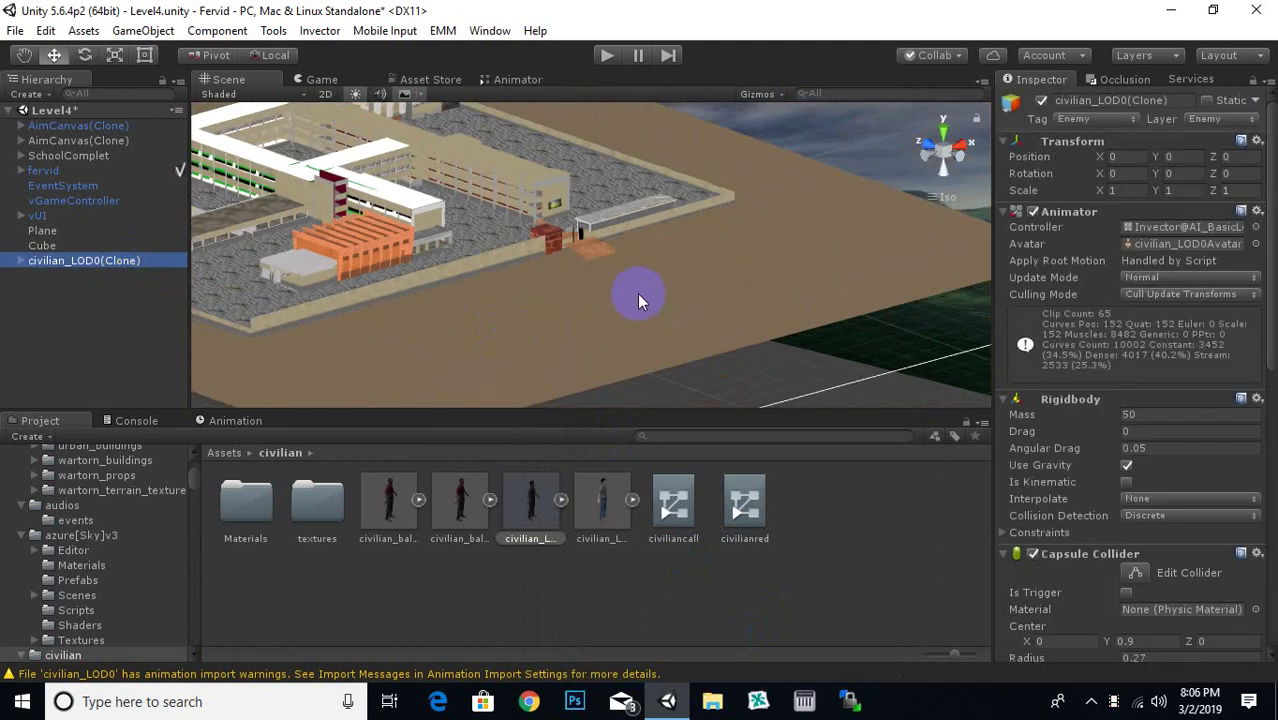
{"action": "scroll", "coordinate": [637, 293], "scroll_direction": "down", "scroll_amount": 3}
{"action": "scroll", "coordinate": [637, 293], "scroll_direction": "down", "scroll_amount": 2}
- Move the civilian along X toward the buildings and frame it in view
{"action": "mouse_move", "coordinate": [430, 387]}
{"action": "left_mouse_down"}
{"action": "mouse_move", "coordinate": [702, 333]}
{"action": "mouse_move", "coordinate": [508, 291]}
{"action": "left_mouse_up"}
{"action": "mouse_move", "coordinate": [618, 264]}
{"action": "left_mouse_down"}
{"action": "mouse_move", "coordinate": [656, 256]}
{"action": "mouse_move", "coordinate": [535, 250]}
{"action": "left_mouse_up"}
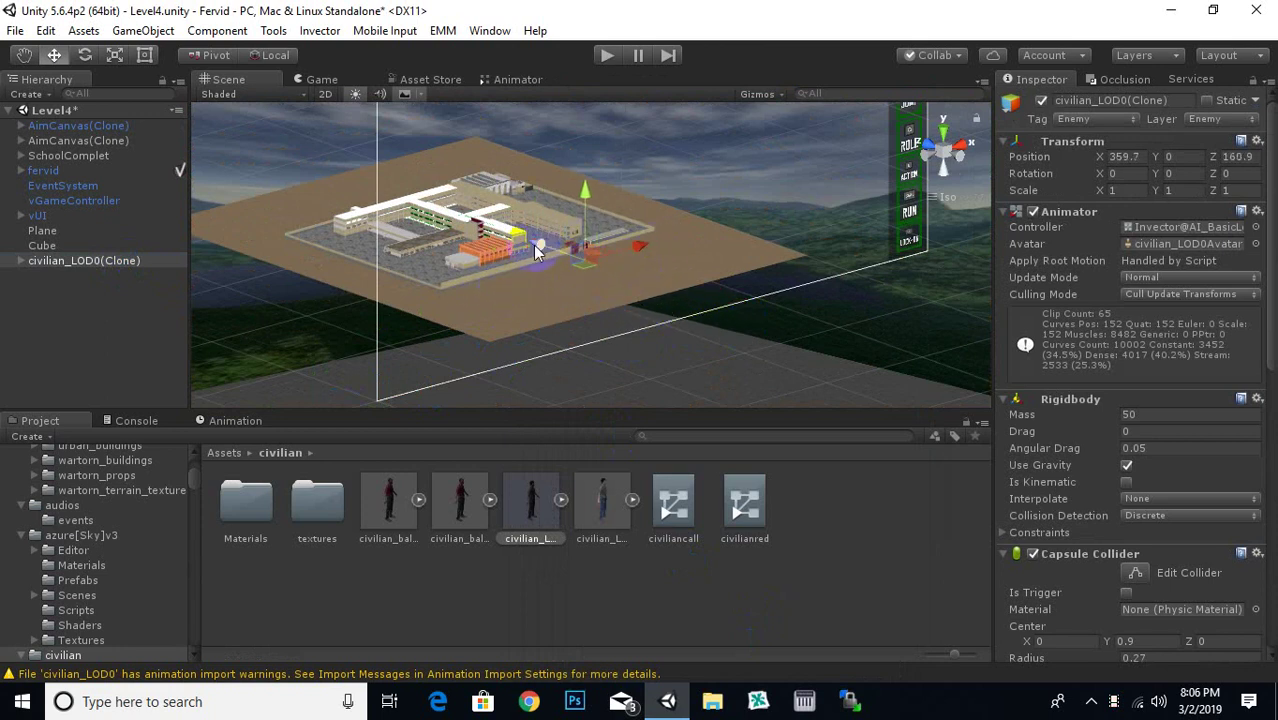
{"action": "key", "text": "f"}
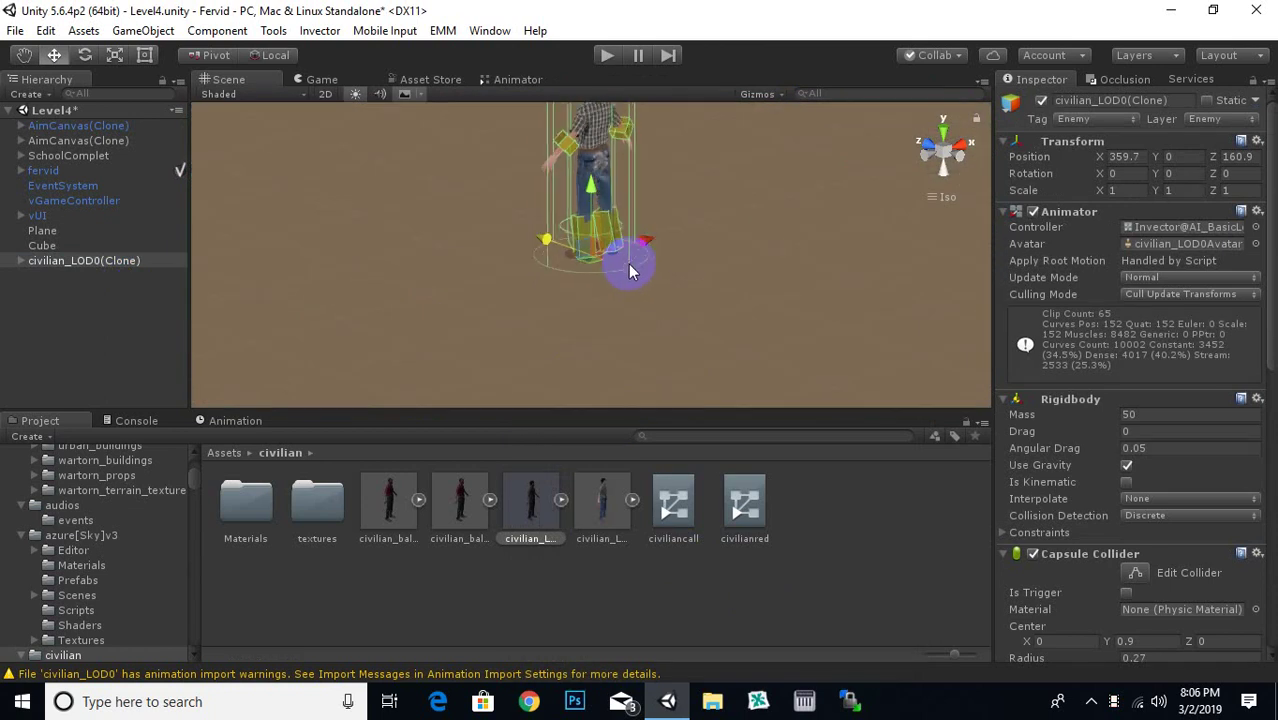
{"action": "middle_click_drag", "start_coordinate": [630, 283], "coordinate": [558, 318]}
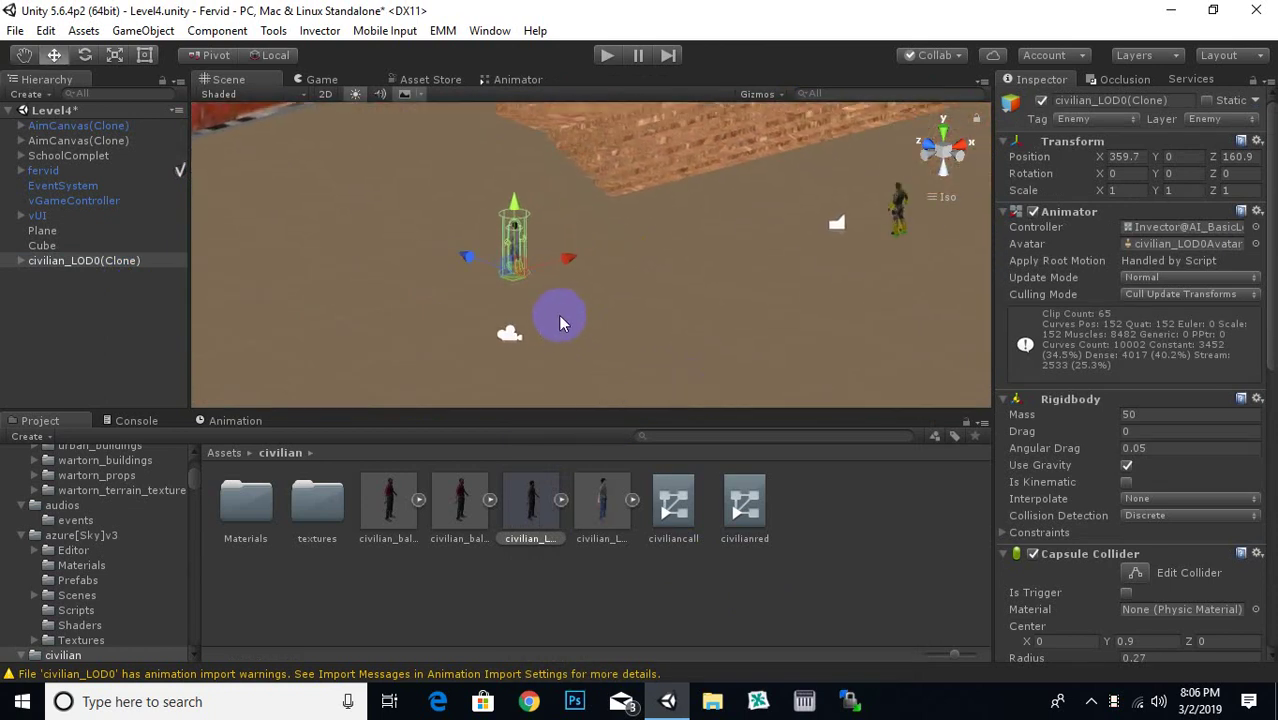
- Turn the civilian around and move it beside the other character near the brick steps
{"action": "left_click", "coordinate": [85, 55]}
{"action": "left_click_drag", "start_coordinate": [511, 287], "coordinate": [43, 293]}
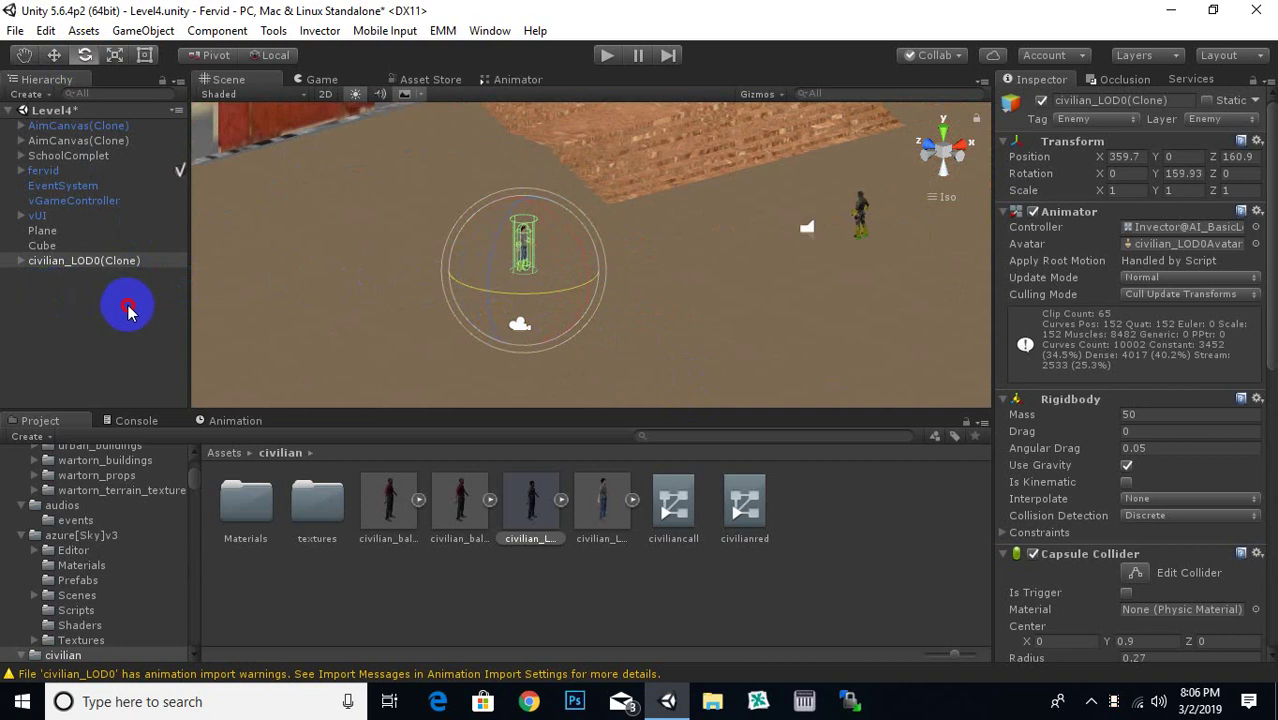
{"action": "left_click", "coordinate": [54, 55]}
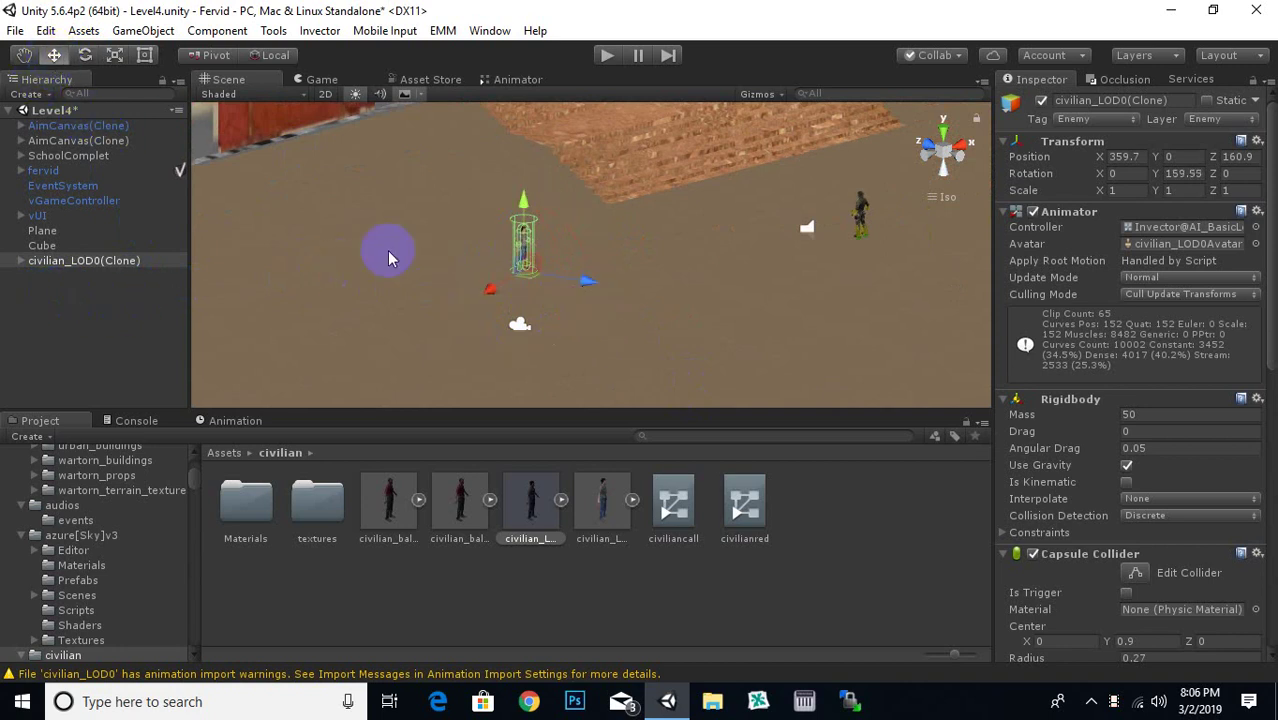
{"action": "mouse_move", "coordinate": [491, 286]}
{"action": "left_mouse_down"}
{"action": "mouse_move", "coordinate": [622, 205]}
{"action": "mouse_move", "coordinate": [777, 233]}
{"action": "left_mouse_up"}
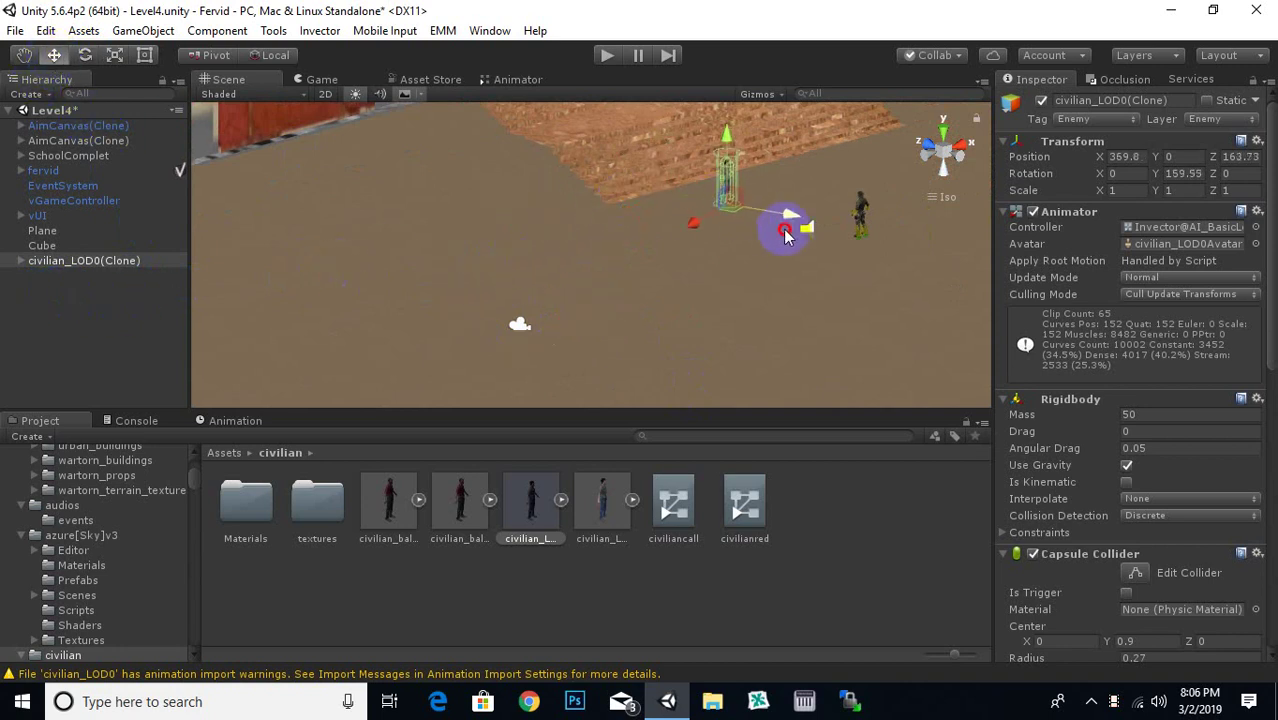
{"action": "scroll", "coordinate": [740, 245], "scroll_direction": "up", "scroll_amount": 5}
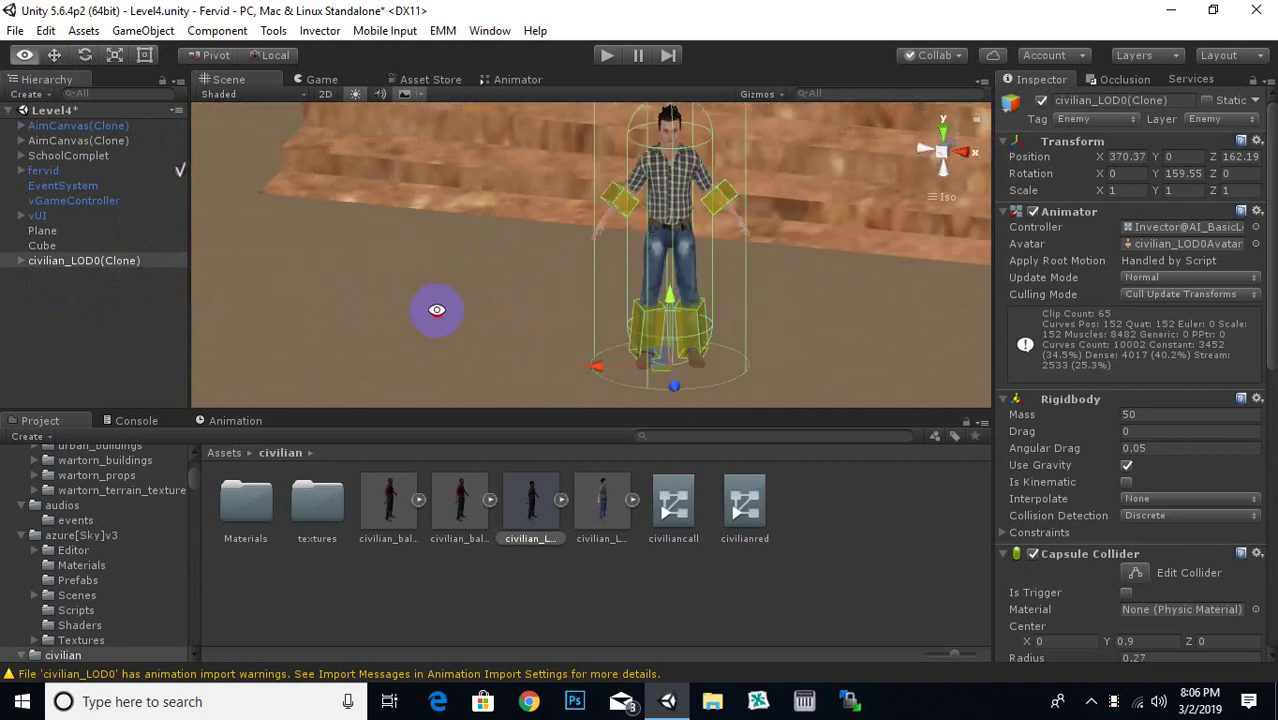
{"action": "mouse_move", "coordinate": [752, 245]}
{"action": "left_mouse_down", "text": "alt"}
{"action": "mouse_move", "coordinate": [645, 330]}
{"action": "mouse_move", "coordinate": [667, 300]}
{"action": "mouse_move", "coordinate": [705, 377]}
{"action": "left_mouse_up", "text": "alt"}
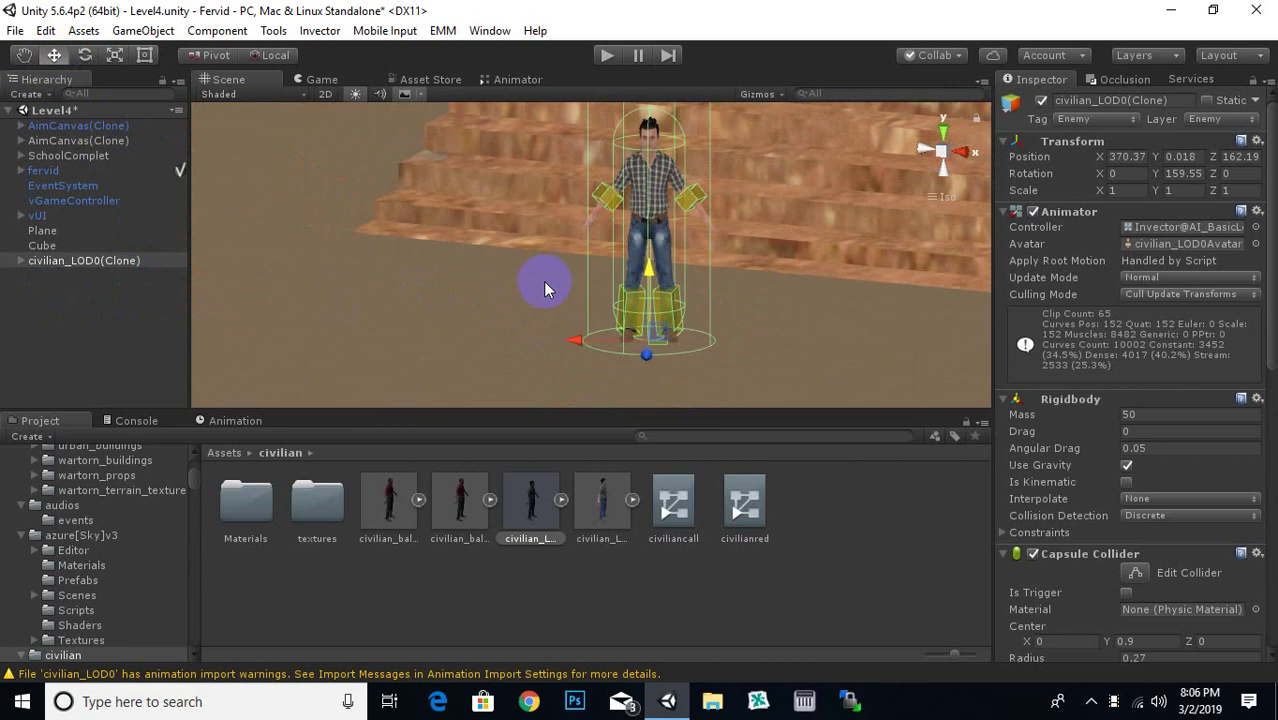
{"action": "mouse_move", "coordinate": [538, 339]}
{"action": "middle_mouse_down"}
{"action": "mouse_move", "coordinate": [480, 266]}
{"action": "mouse_move", "coordinate": [443, 262]}
{"action": "middle_mouse_up"}
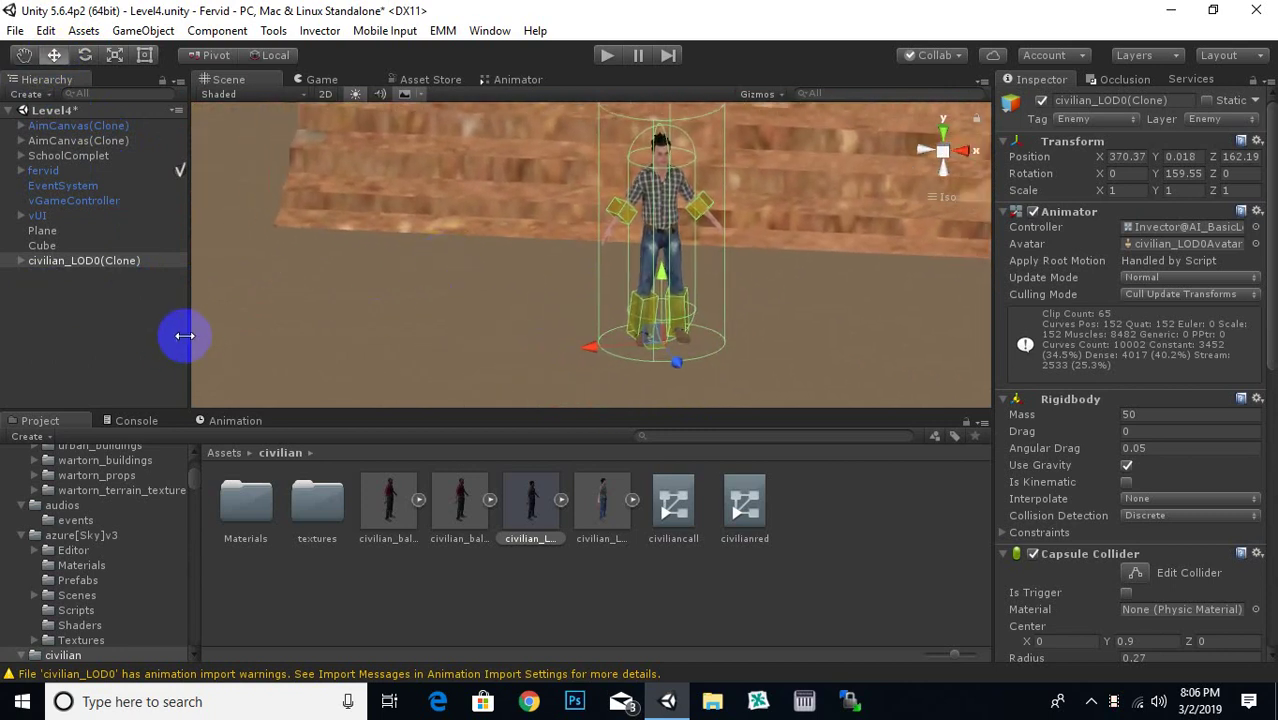
- Open Assets > prefebs > enemies and delete its three existing assets
{"action": "left_click", "coordinate": [236, 458]}
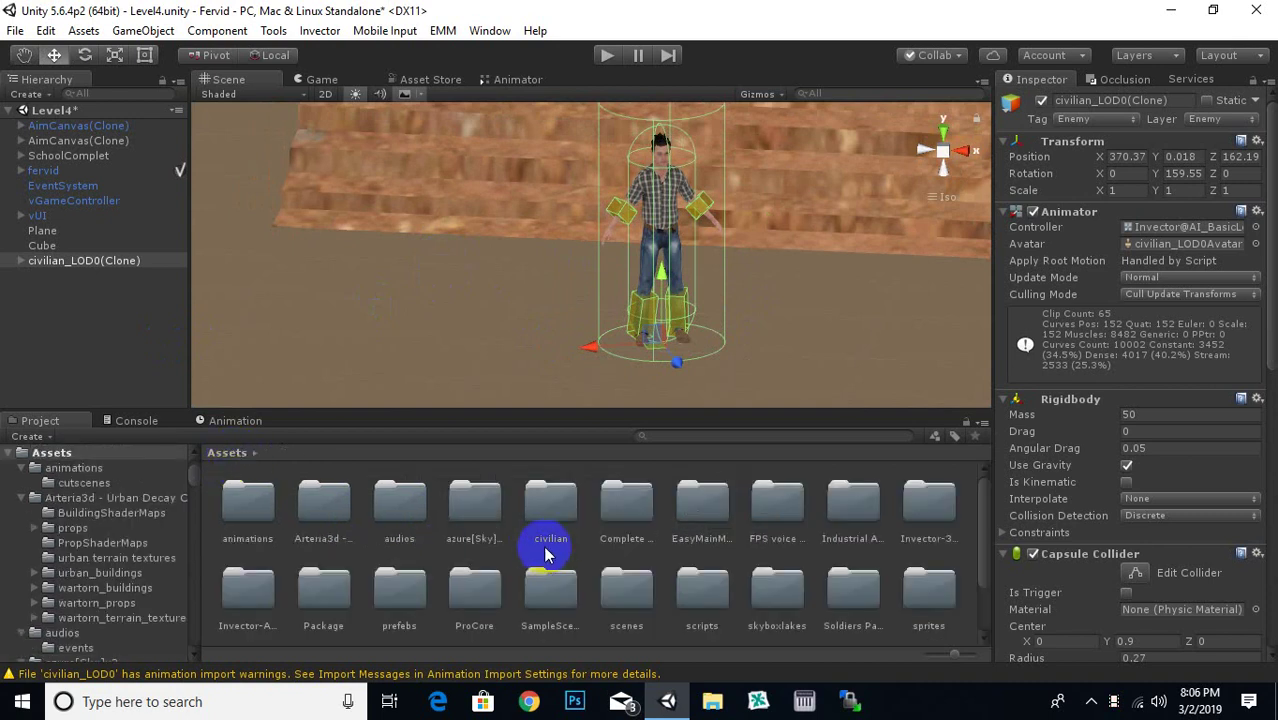
{"action": "double_click", "coordinate": [396, 588]}
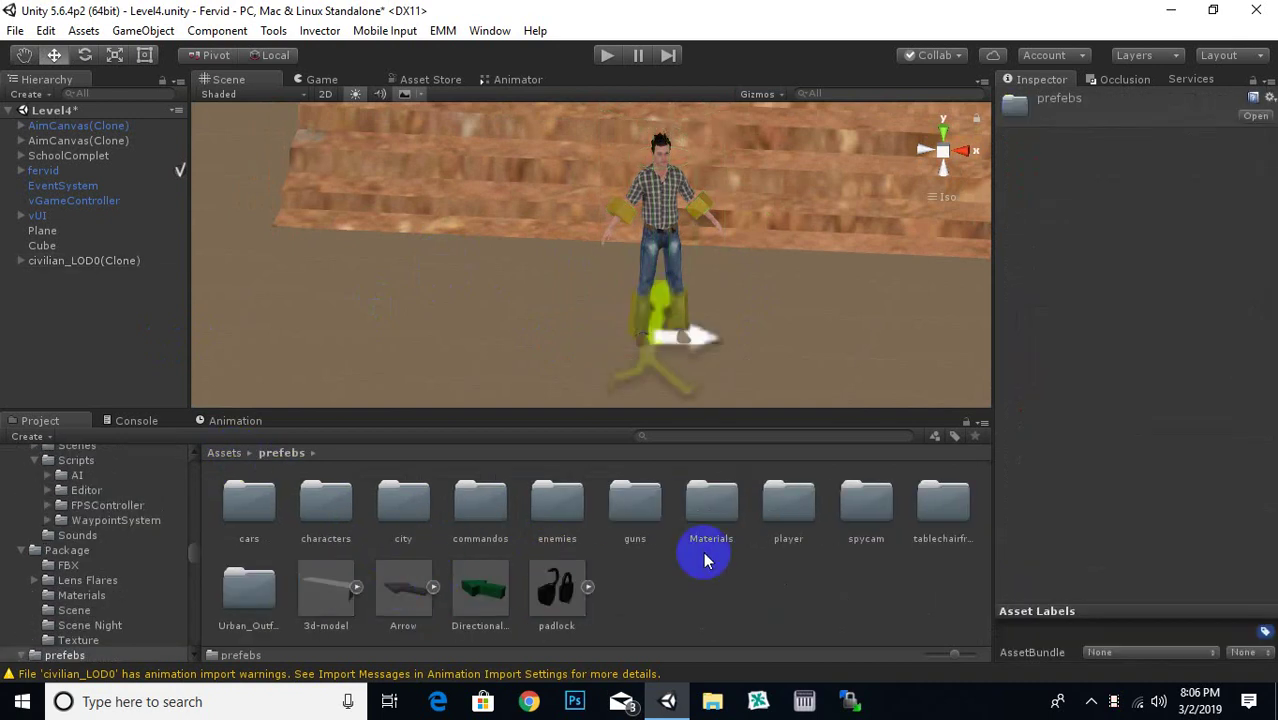
{"action": "right_click", "coordinate": [726, 583]}
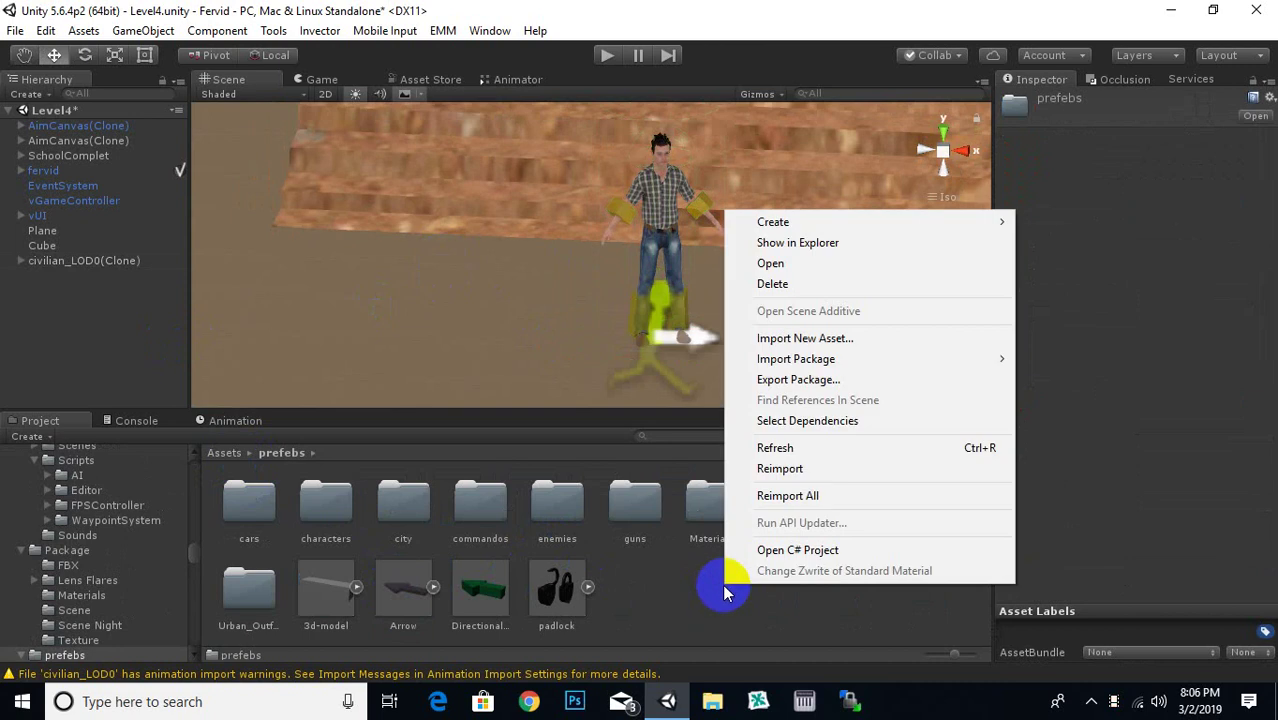
{"action": "double_click", "coordinate": [340, 510]}
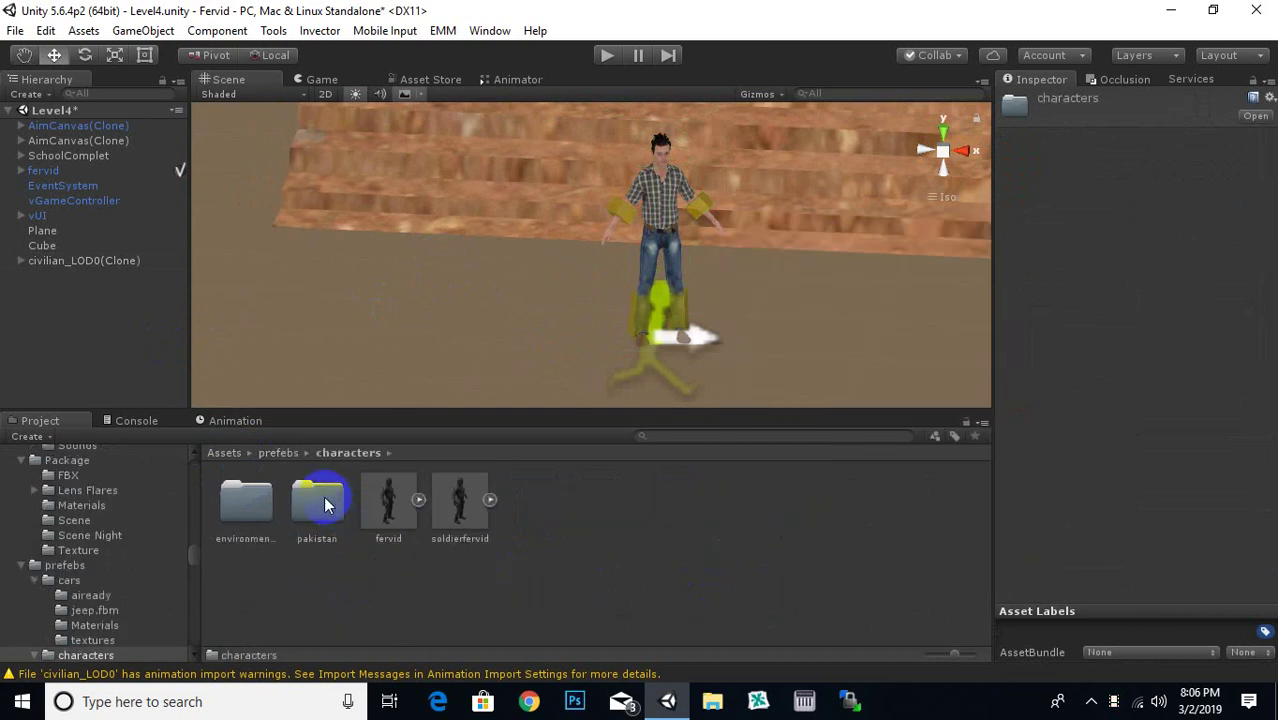
{"action": "left_click", "coordinate": [268, 454]}
{"action": "double_click", "coordinate": [578, 512]}
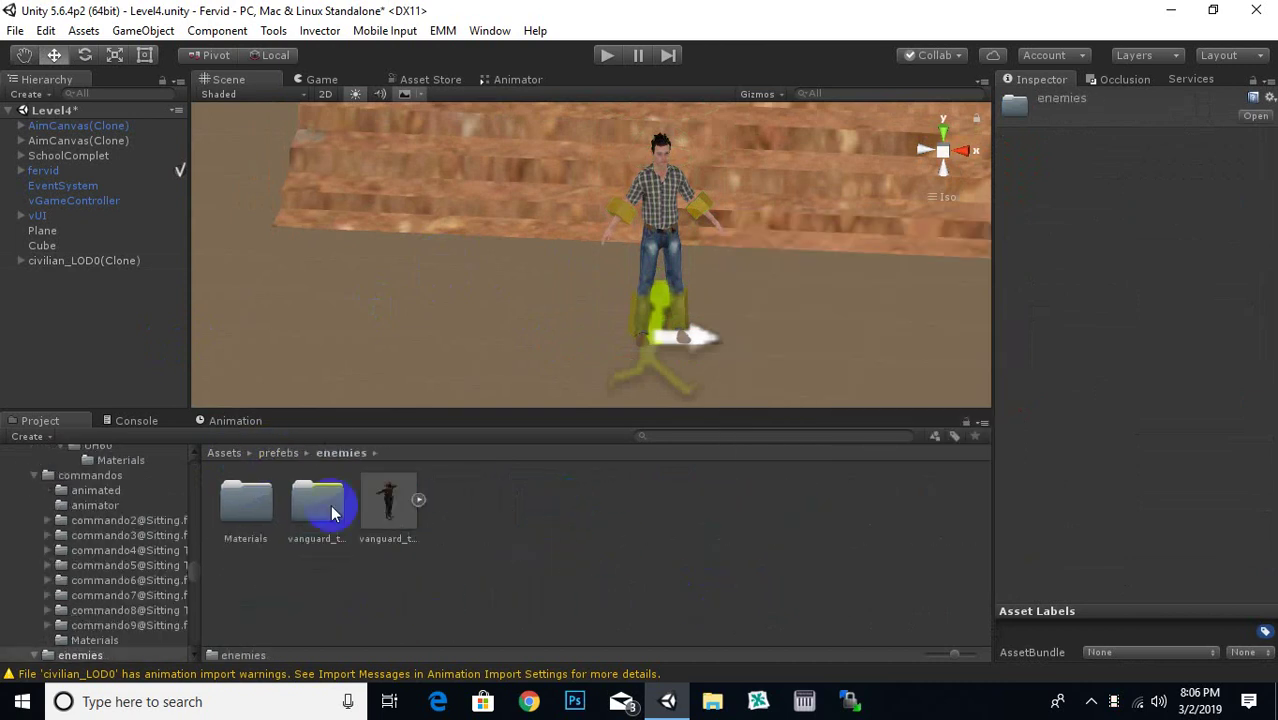
{"action": "left_click", "coordinate": [466, 570]}
{"action": "left_click", "coordinate": [380, 505]}
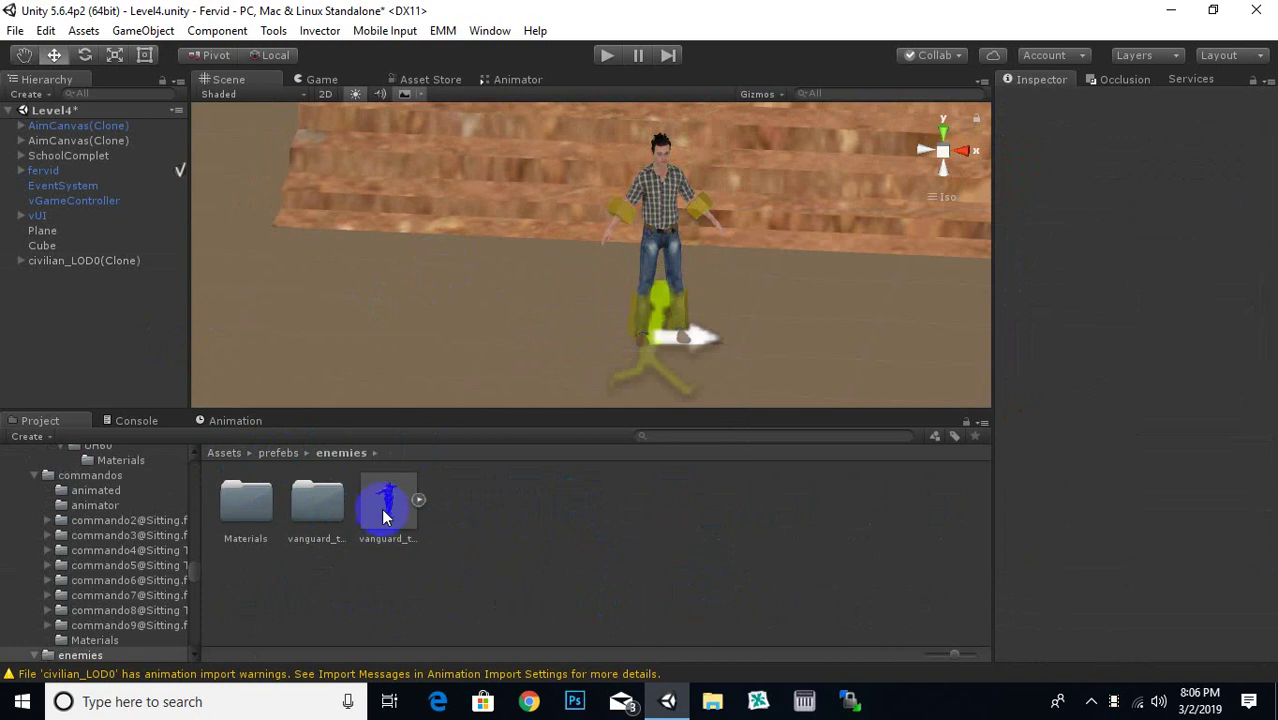
{"action": "left_click", "coordinate": [243, 520], "text": "ctrl"}
{"action": "left_click_drag", "start_coordinate": [245, 505], "coordinate": [317, 509]}
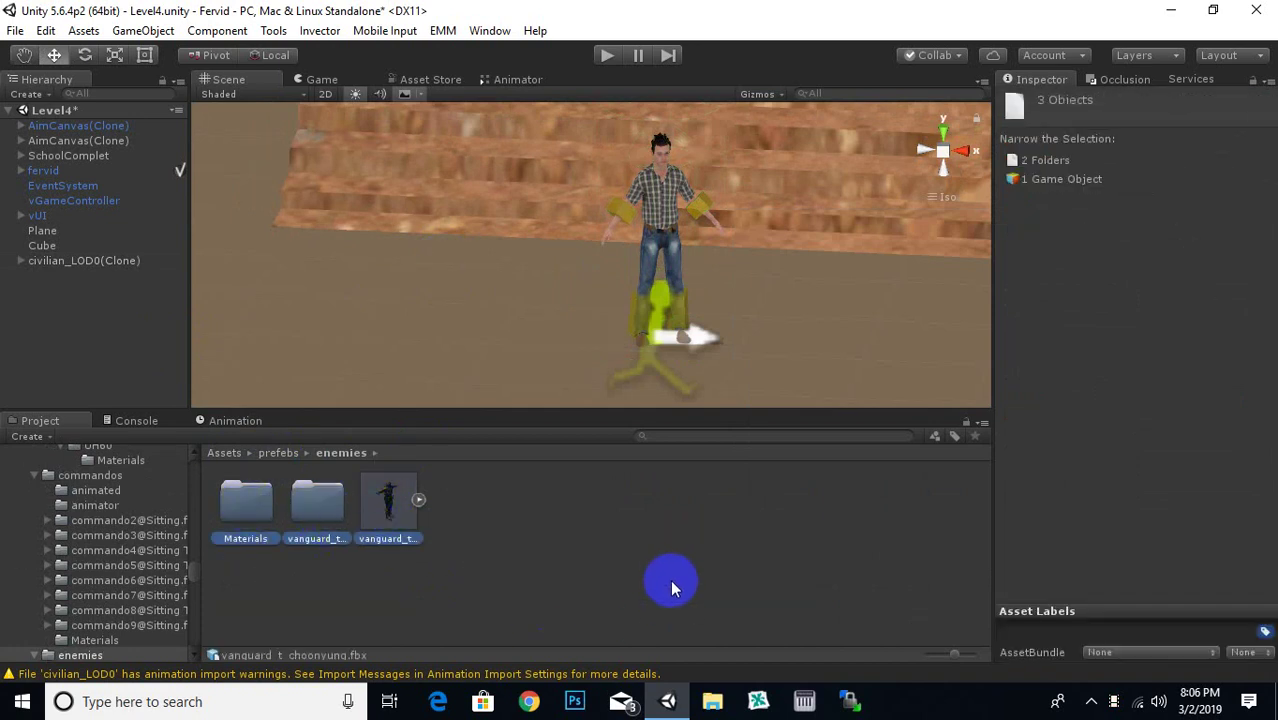
{"action": "key", "text": "Delete"}
{"action": "left_click", "coordinate": [690, 386]}
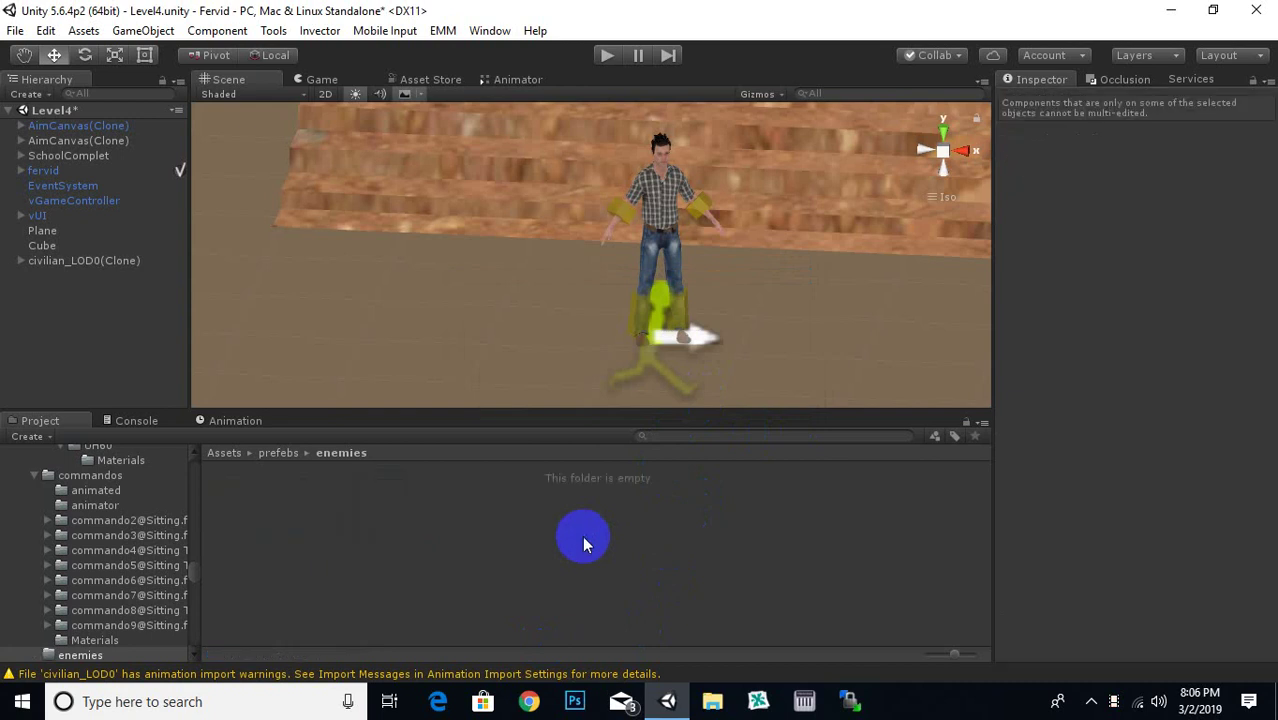
- Create a New Folder inside enemies, then delete it again
{"action": "right_click", "coordinate": [526, 540]}
{"action": "mouse_move", "coordinate": [829, 175]}
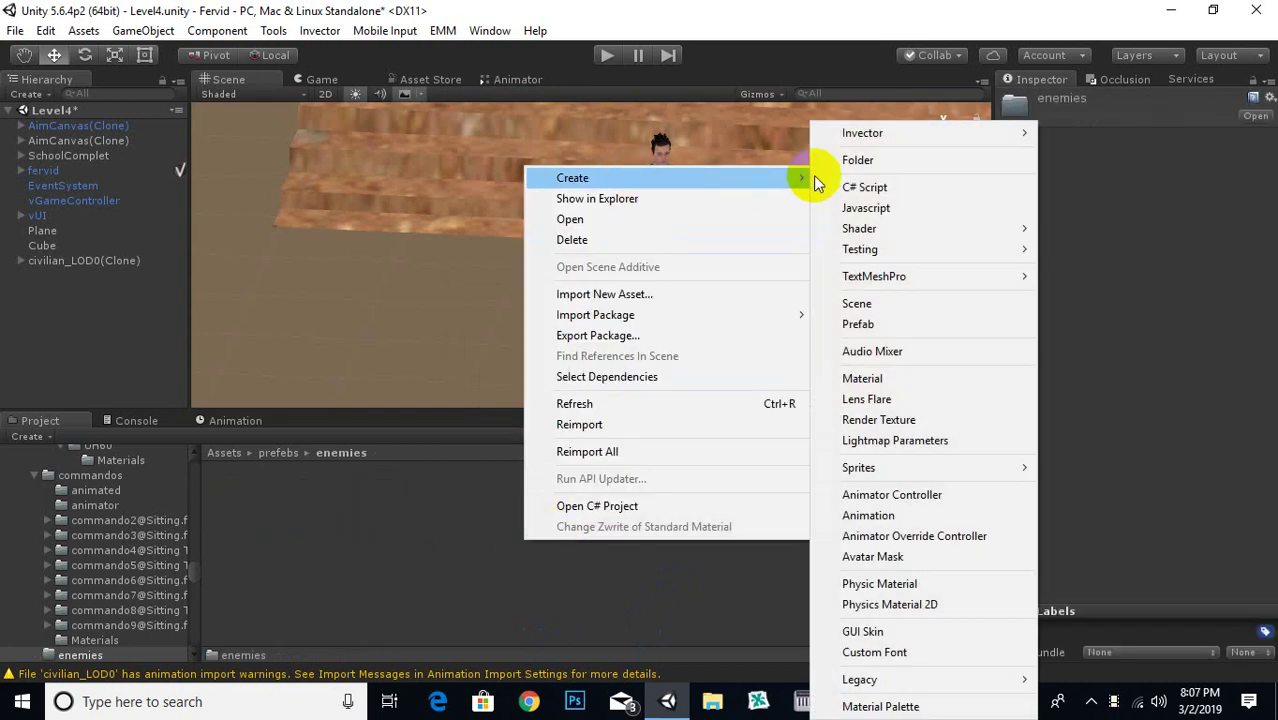
{"action": "left_click", "coordinate": [880, 160]}
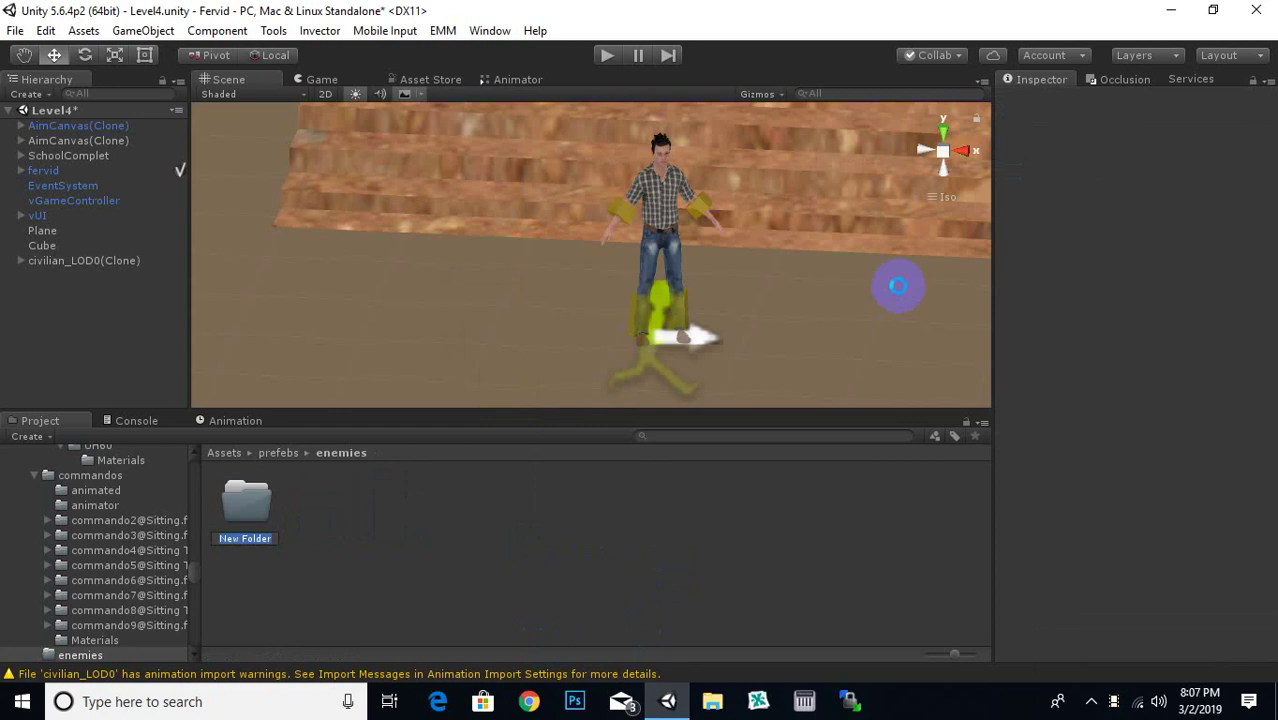
{"action": "key", "text": "Return"}
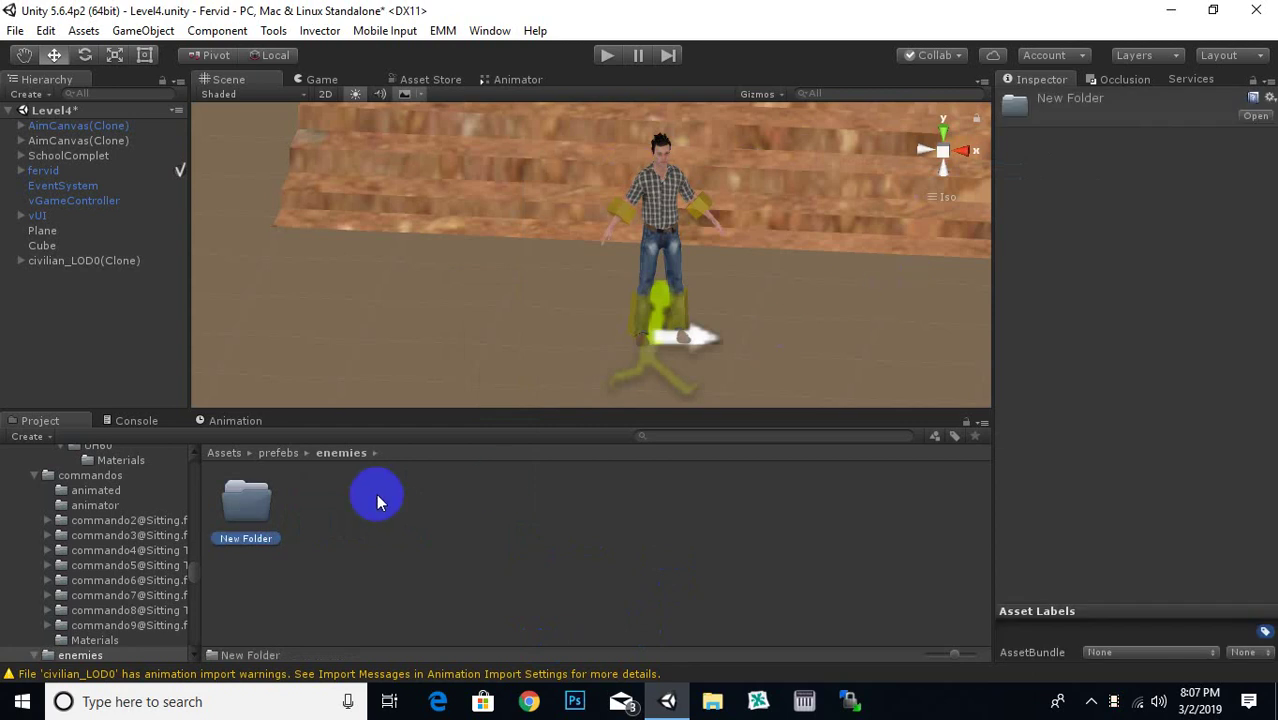
{"action": "key", "text": "Delete"}
{"action": "left_click", "coordinate": [696, 388]}
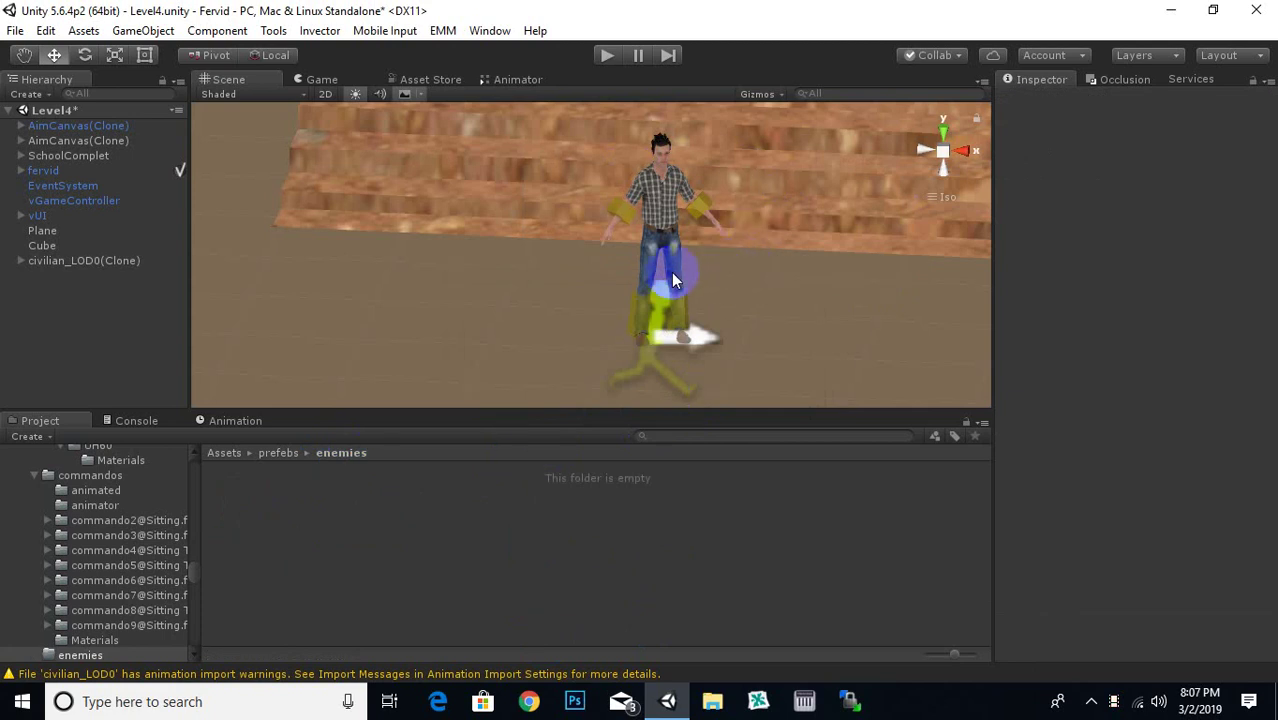
- Rename civilian_LOD0(Clone) to CivilianEnemy
{"action": "left_click", "coordinate": [62, 262]}
{"action": "right_click", "coordinate": [122, 261]}
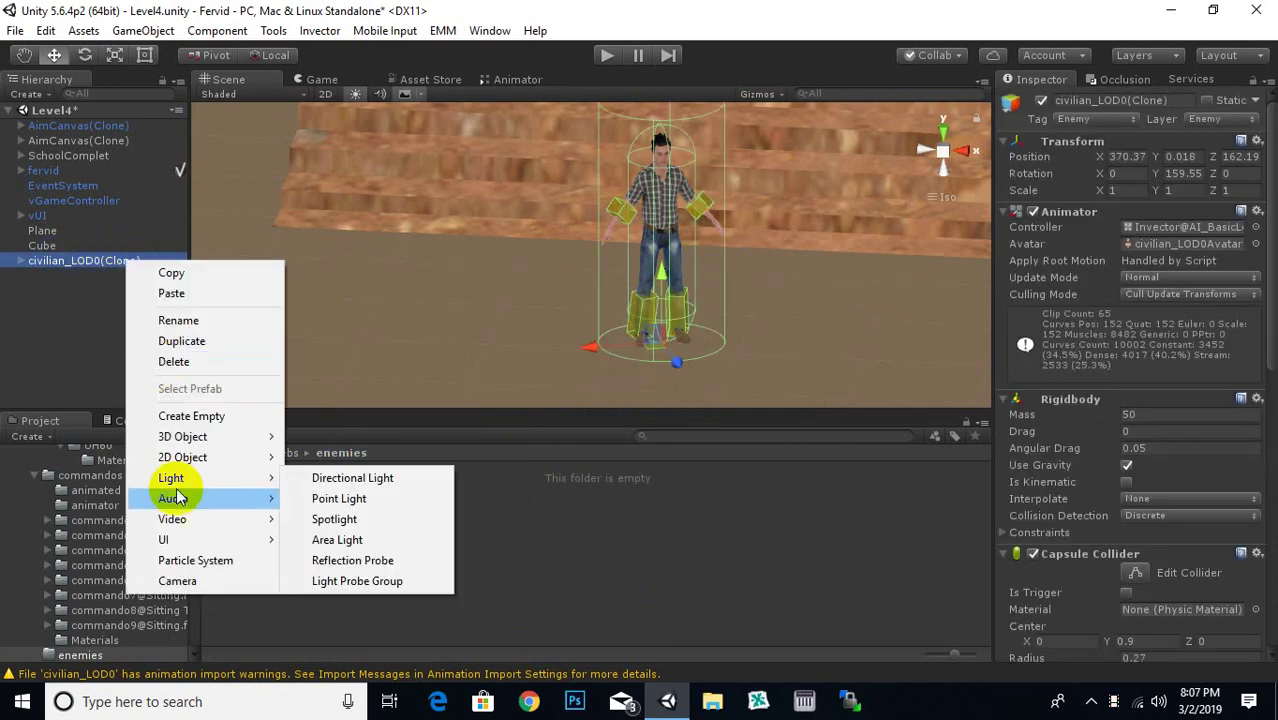
{"action": "left_click", "coordinate": [178, 320]}
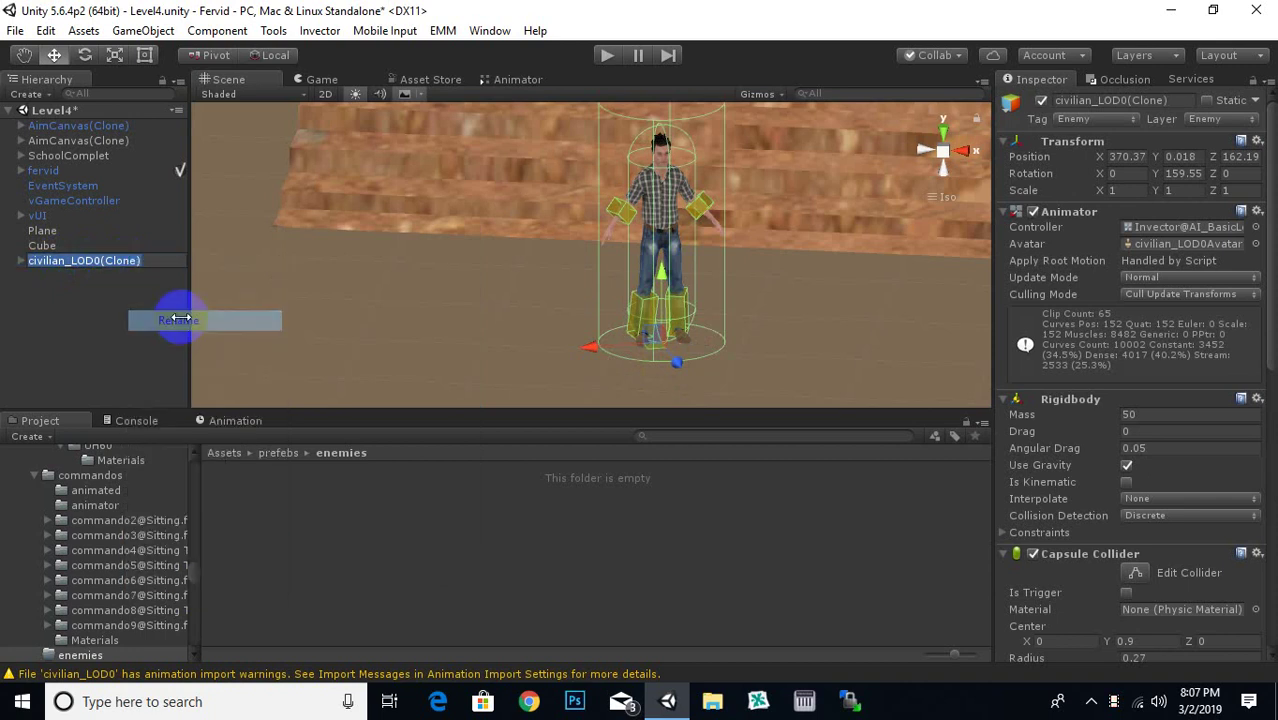
{"action": "type", "text": "CivilianEnemy"}
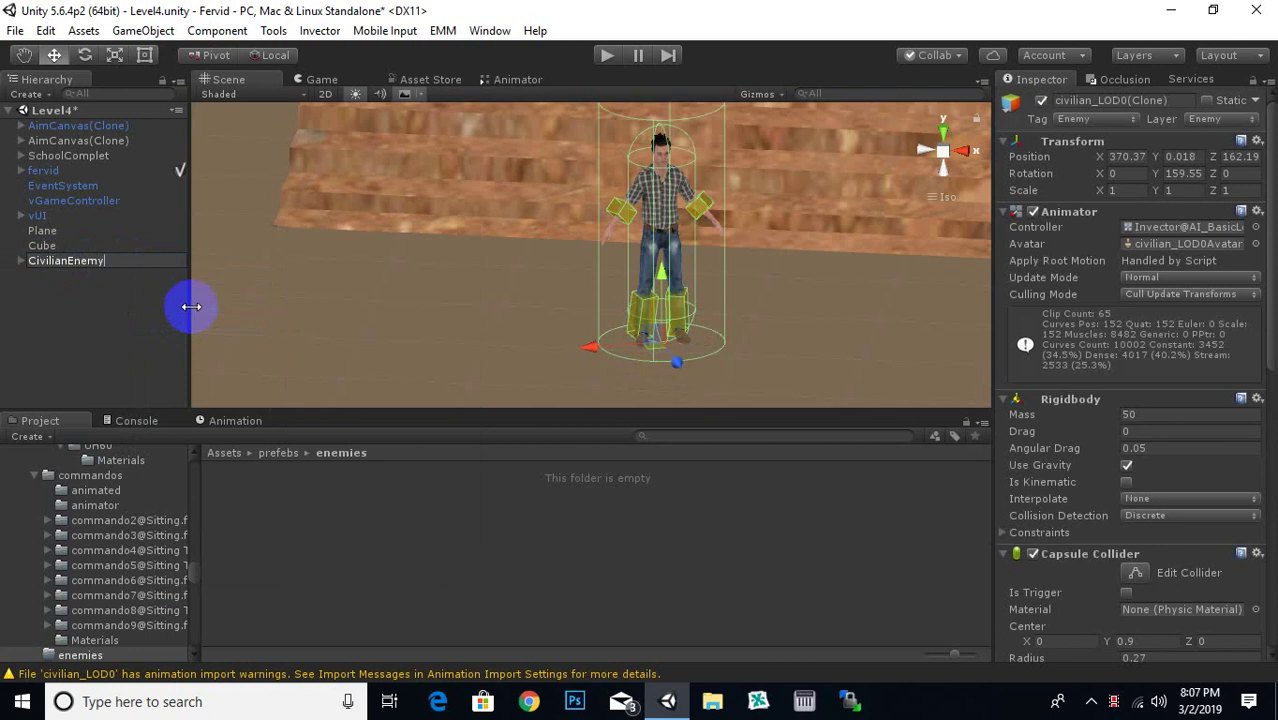
{"action": "key", "text": "Return"}
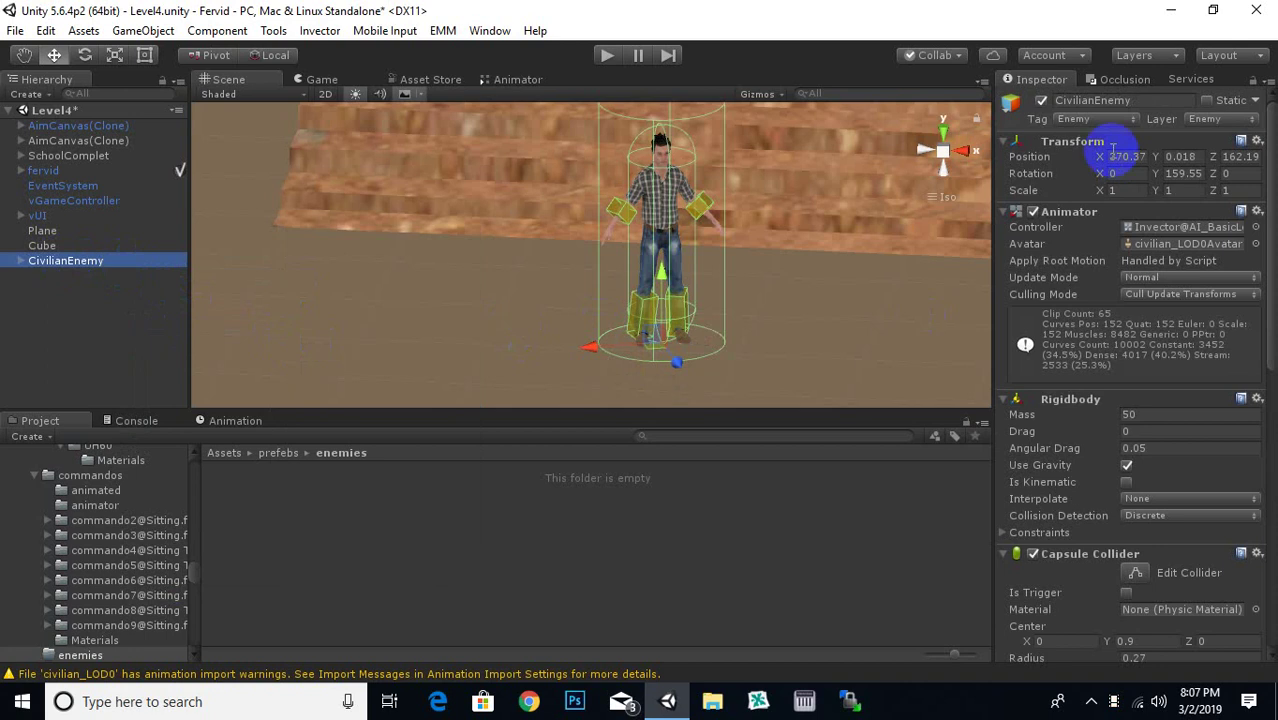
- Check that CivilianEnemy's Layer and Tag both remain set to Enemy
{"action": "scroll", "coordinate": [1093, 442], "scroll_direction": "down", "scroll_amount": 2}
{"action": "scroll", "coordinate": [1085, 440], "scroll_direction": "up", "scroll_amount": 2}
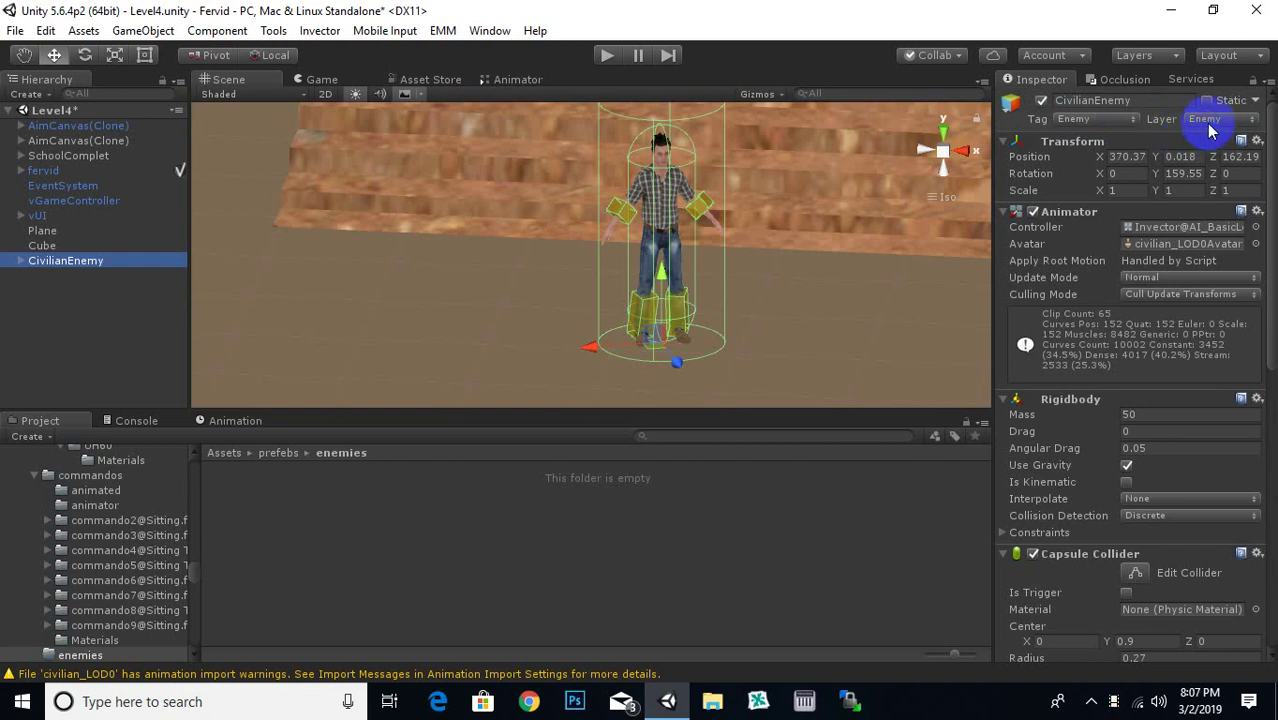
{"action": "left_click", "coordinate": [1222, 124]}
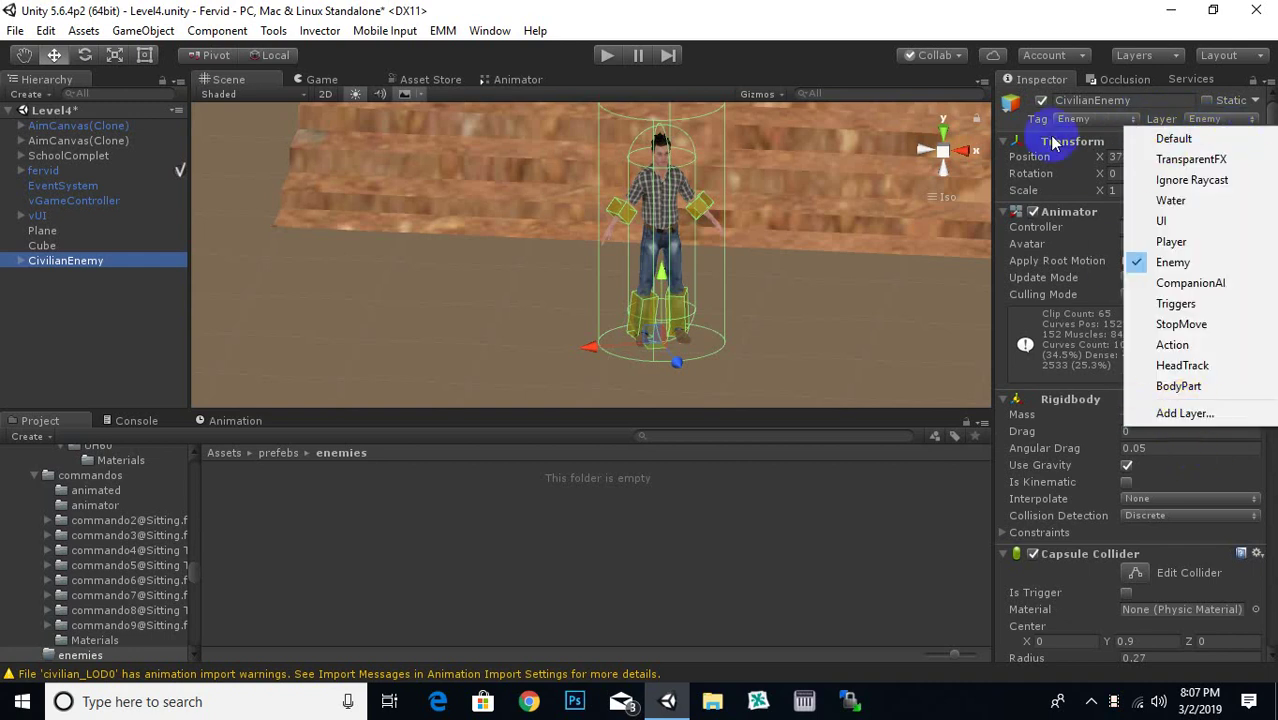
{"action": "left_click", "coordinate": [1090, 119]}
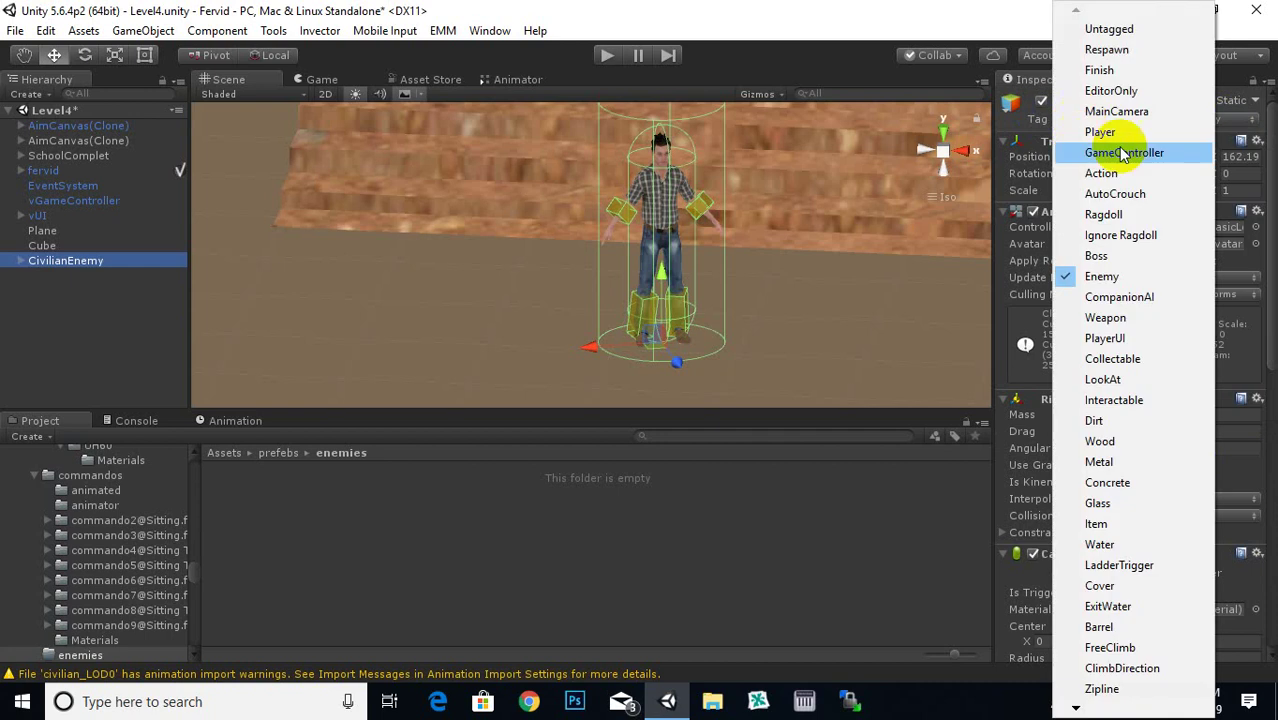
{"action": "left_click", "coordinate": [830, 20]}
{"action": "right_click_drag", "start_coordinate": [810, 272], "coordinate": [737, 289]}
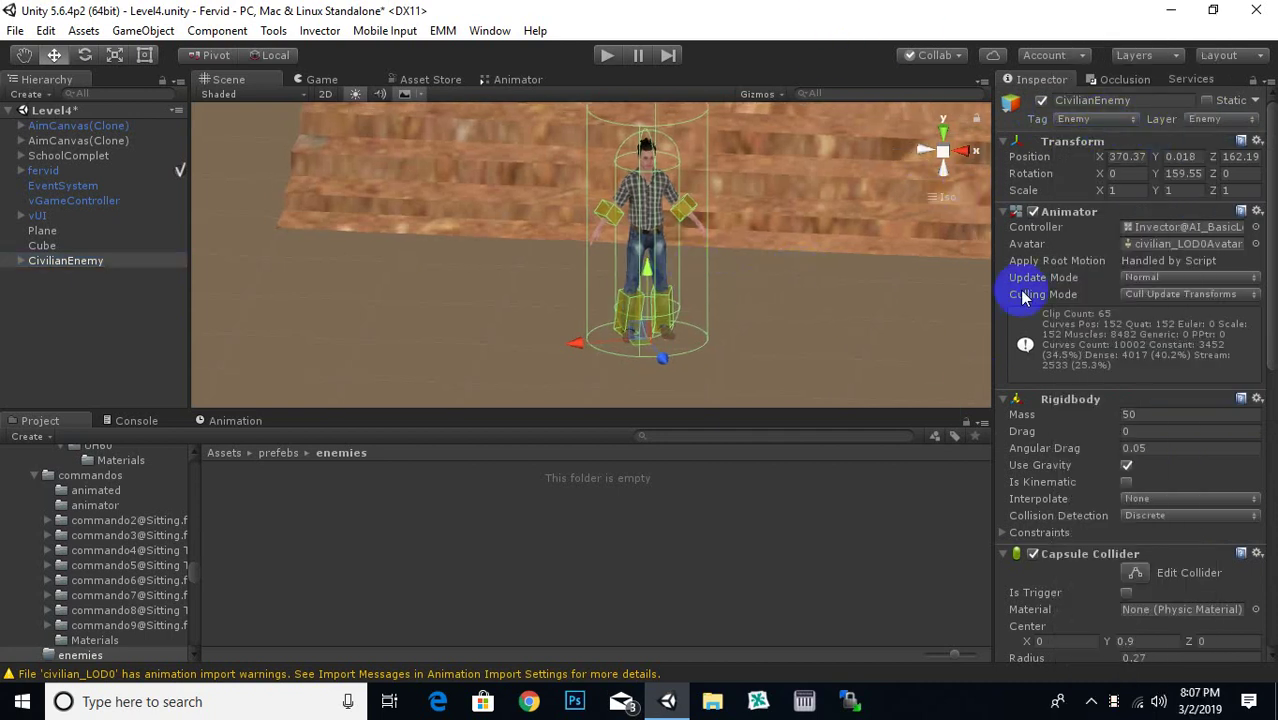
- In CivilianEnemy's Inspector, briefly expand FSM Behaviour properties, then open the AI Melee Controller properties
{"action": "scroll", "coordinate": [1068, 333], "scroll_direction": "down", "scroll_amount": 4}
{"action": "scroll", "coordinate": [1068, 333], "scroll_direction": "down", "scroll_amount": 3}
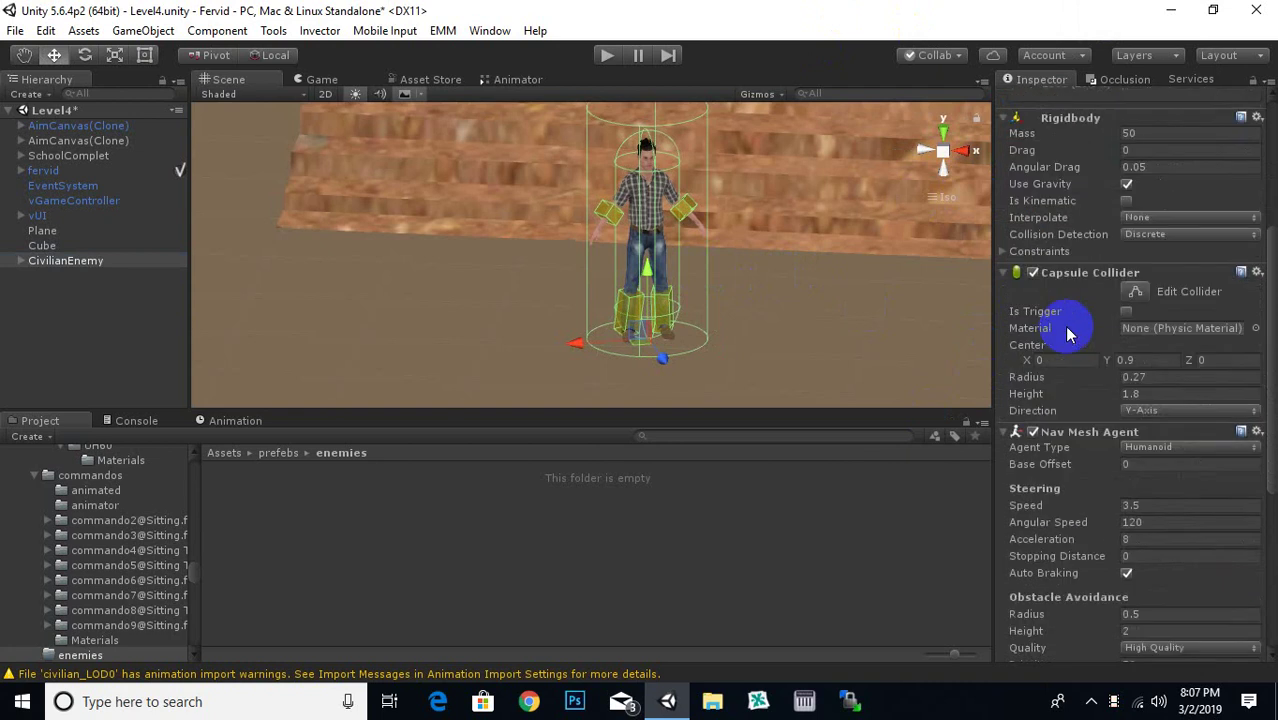
{"action": "scroll", "coordinate": [1063, 327], "scroll_direction": "down", "scroll_amount": 3}
{"action": "scroll", "coordinate": [1063, 325], "scroll_direction": "down", "scroll_amount": 1}
{"action": "scroll", "coordinate": [1058, 327], "scroll_direction": "down", "scroll_amount": 1}
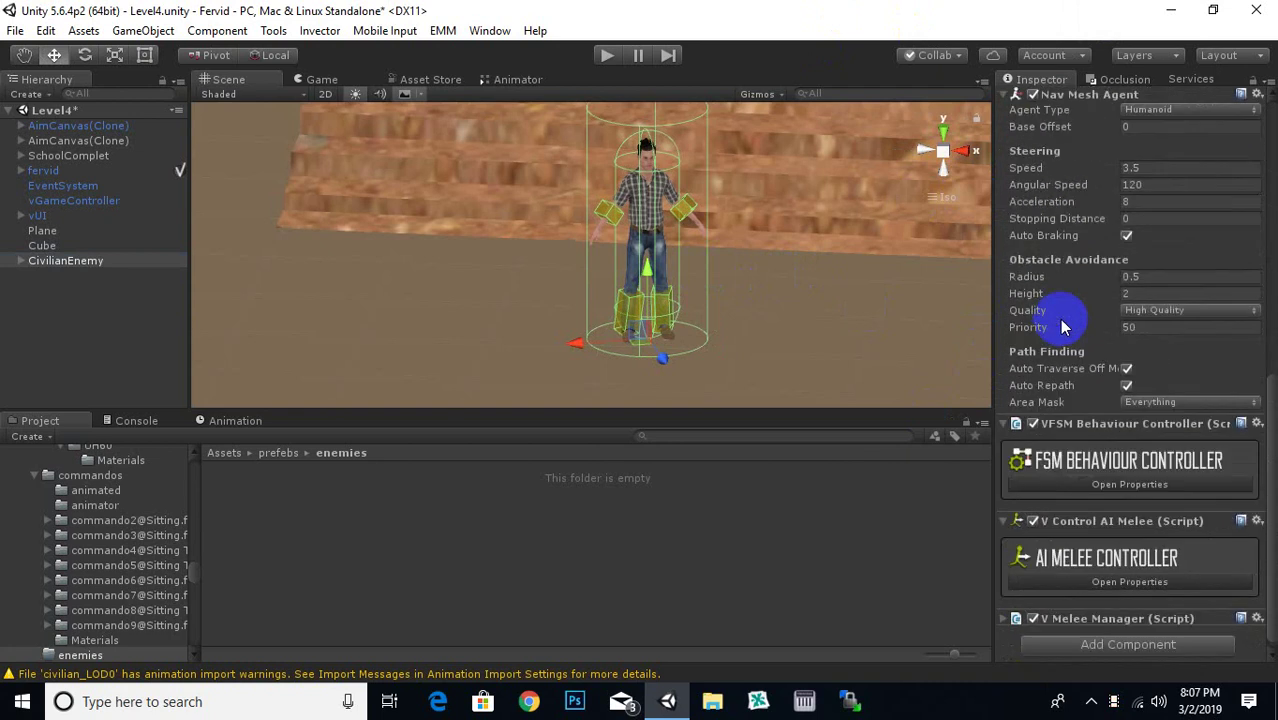
{"action": "scroll", "coordinate": [1063, 325], "scroll_direction": "down", "scroll_amount": 1}
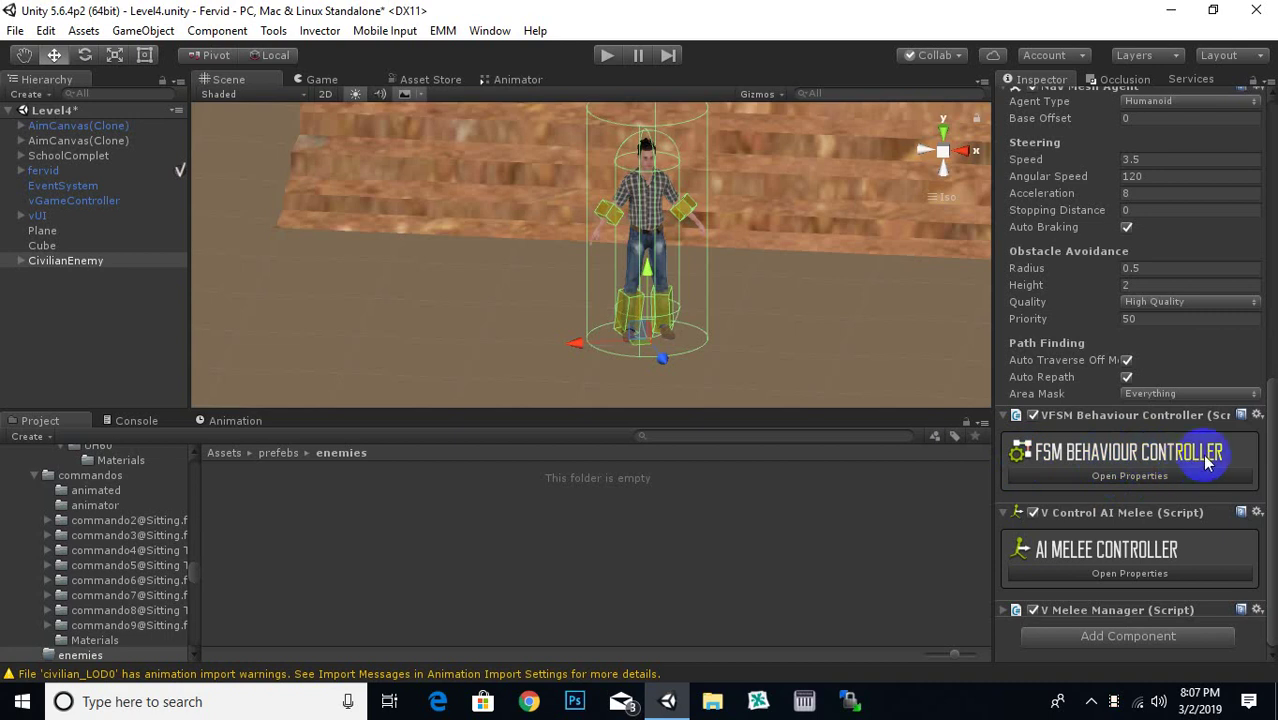
{"action": "left_click", "coordinate": [1176, 478]}
{"action": "scroll", "coordinate": [1078, 250], "scroll_direction": "down", "scroll_amount": 2}
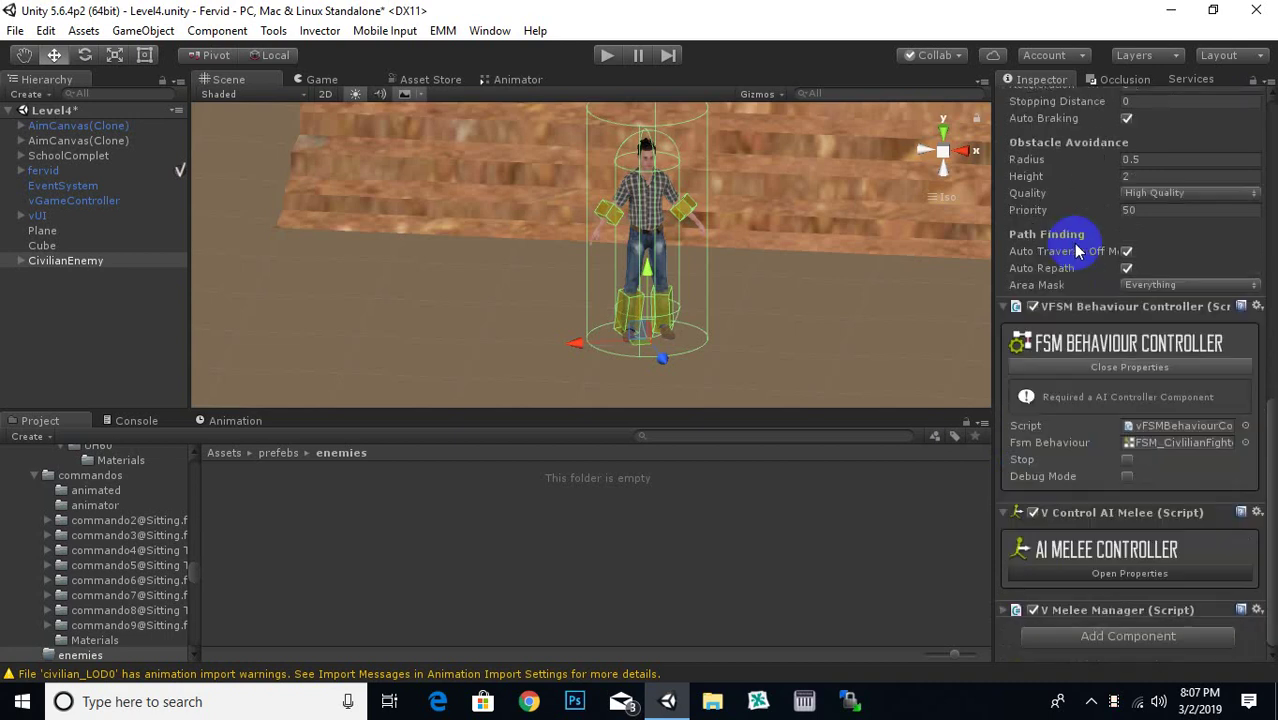
{"action": "left_click", "coordinate": [1150, 368]}
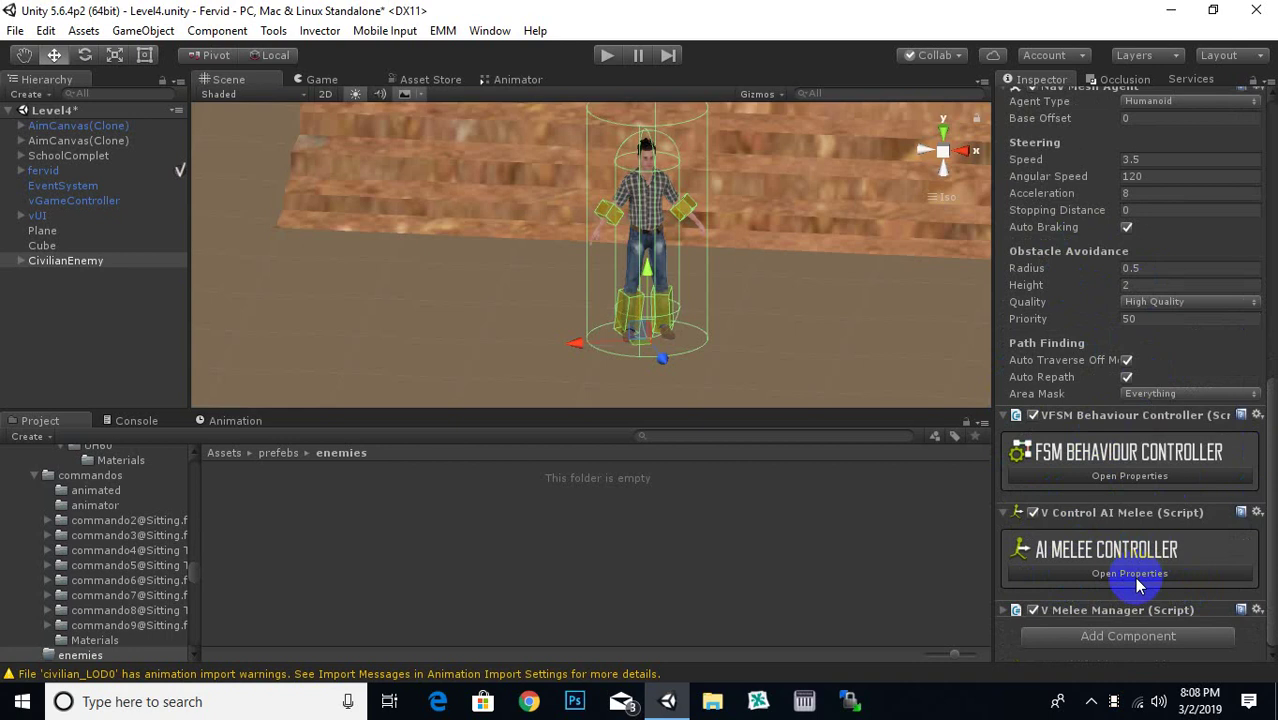
{"action": "left_click", "coordinate": [1134, 574]}
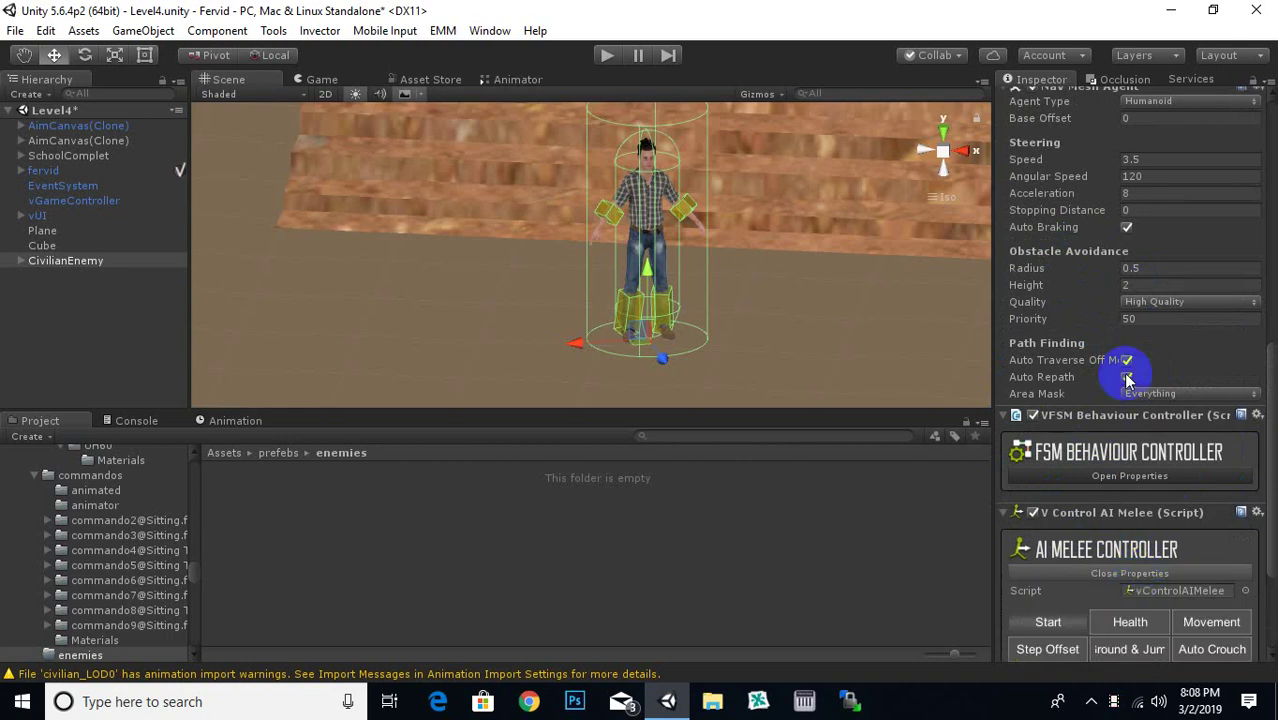
- Show the AI Melee Controller's Detection fields: field of view 90, detect distances 3 to 6
{"action": "scroll", "coordinate": [1128, 378], "scroll_direction": "down", "scroll_amount": 3}
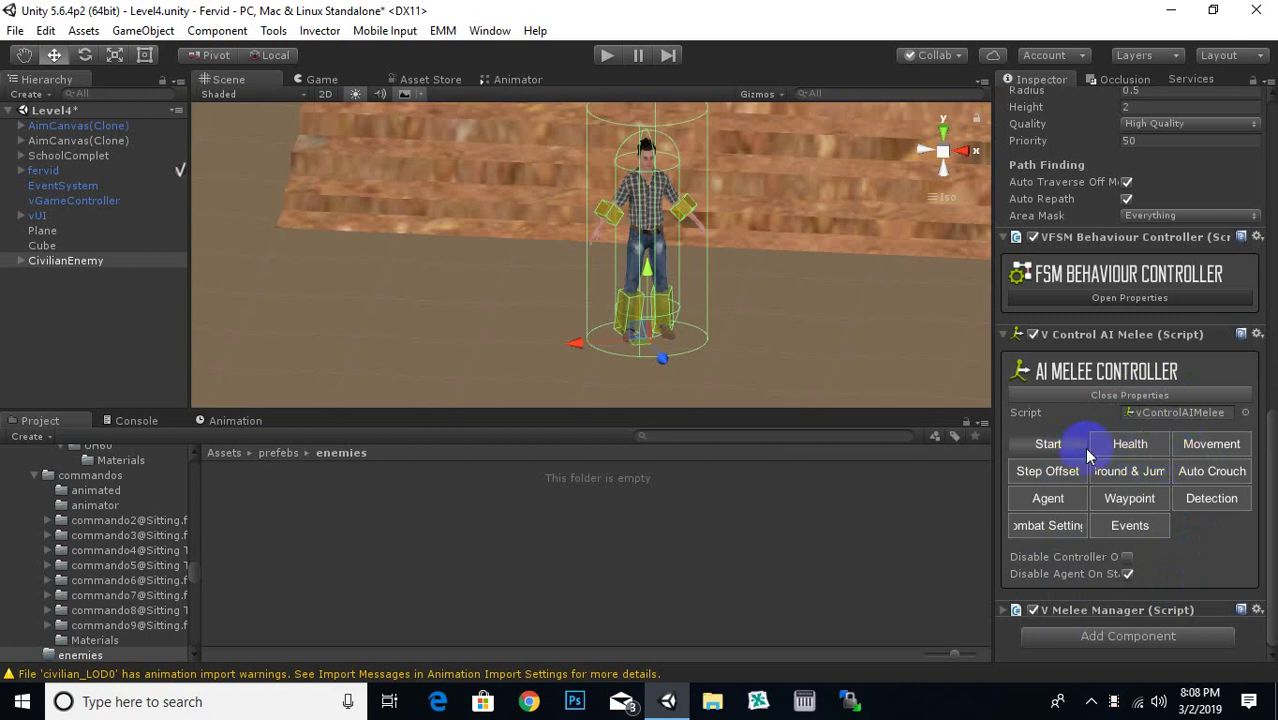
{"action": "left_click", "coordinate": [1220, 500]}
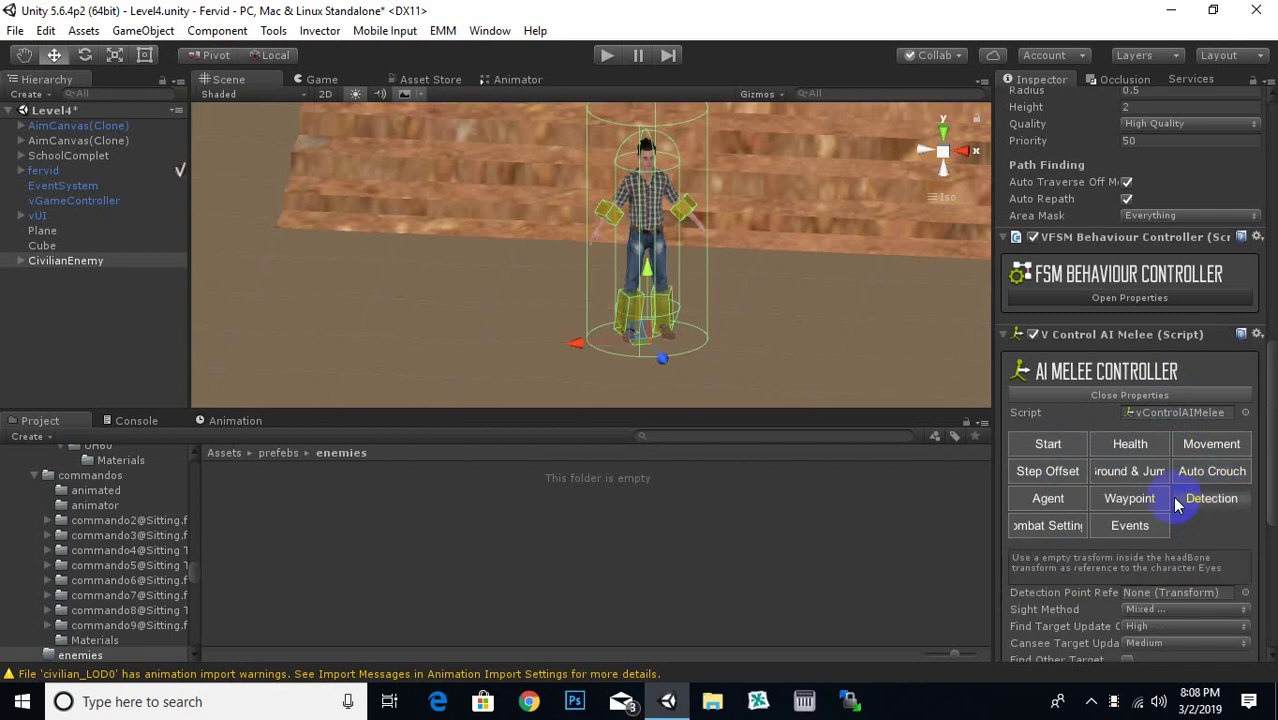
{"action": "scroll", "coordinate": [1097, 440], "scroll_direction": "down", "scroll_amount": 2}
{"action": "scroll", "coordinate": [1096, 435], "scroll_direction": "down", "scroll_amount": 2}
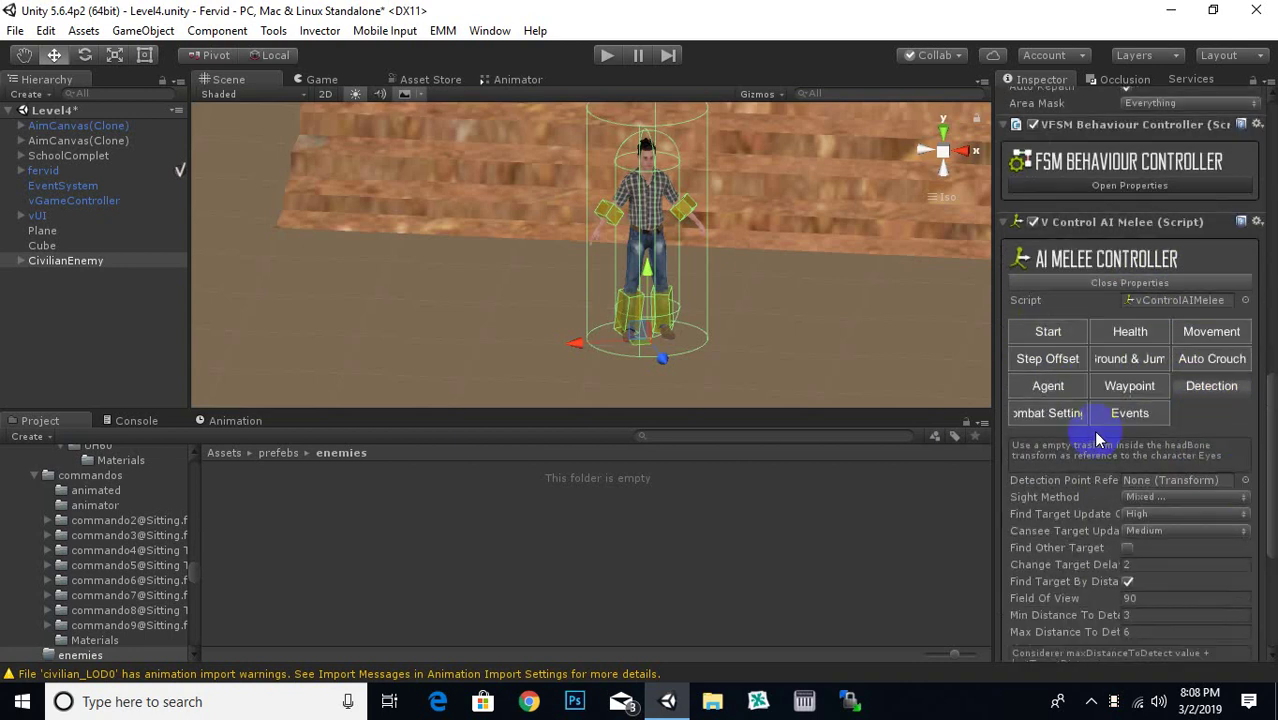
{"action": "scroll", "coordinate": [1095, 440], "scroll_direction": "down", "scroll_amount": 2}
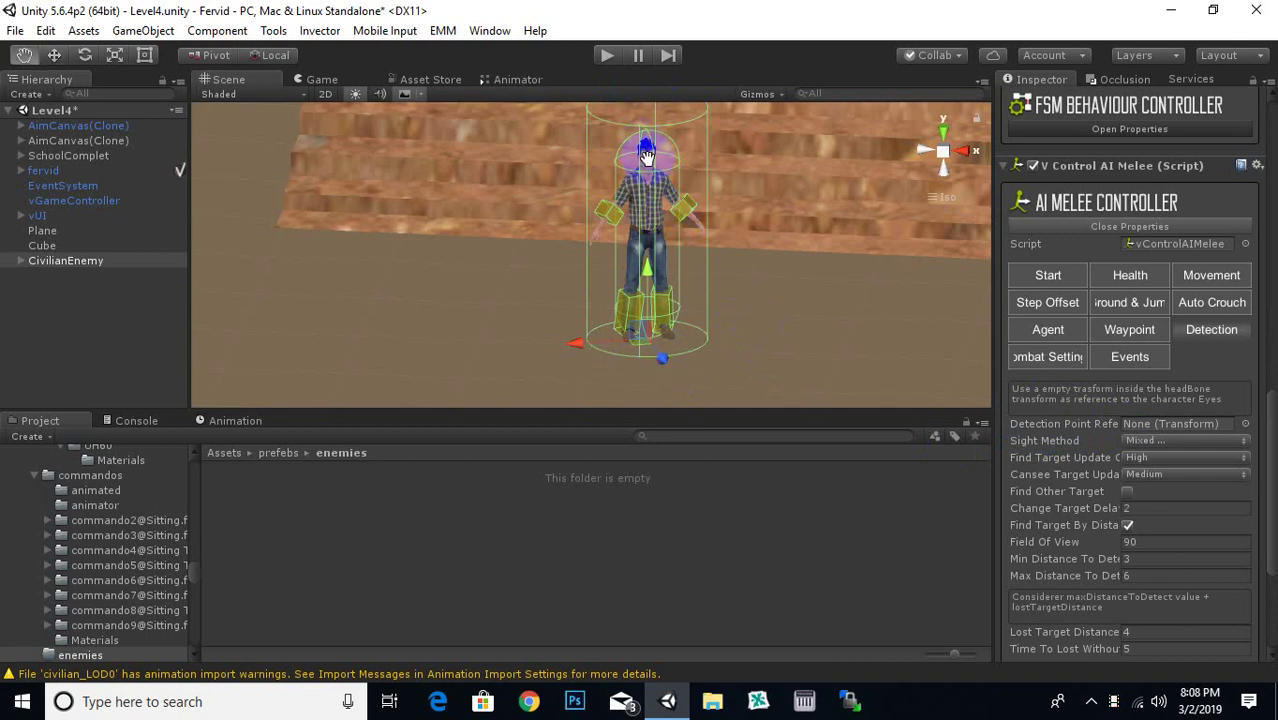
- Expand CivilianEnemy and its U3DRoot0 child in the Hierarchy to list the body parts
{"action": "left_click_drag", "start_coordinate": [645, 155], "coordinate": [653, 182], "text": "alt"}
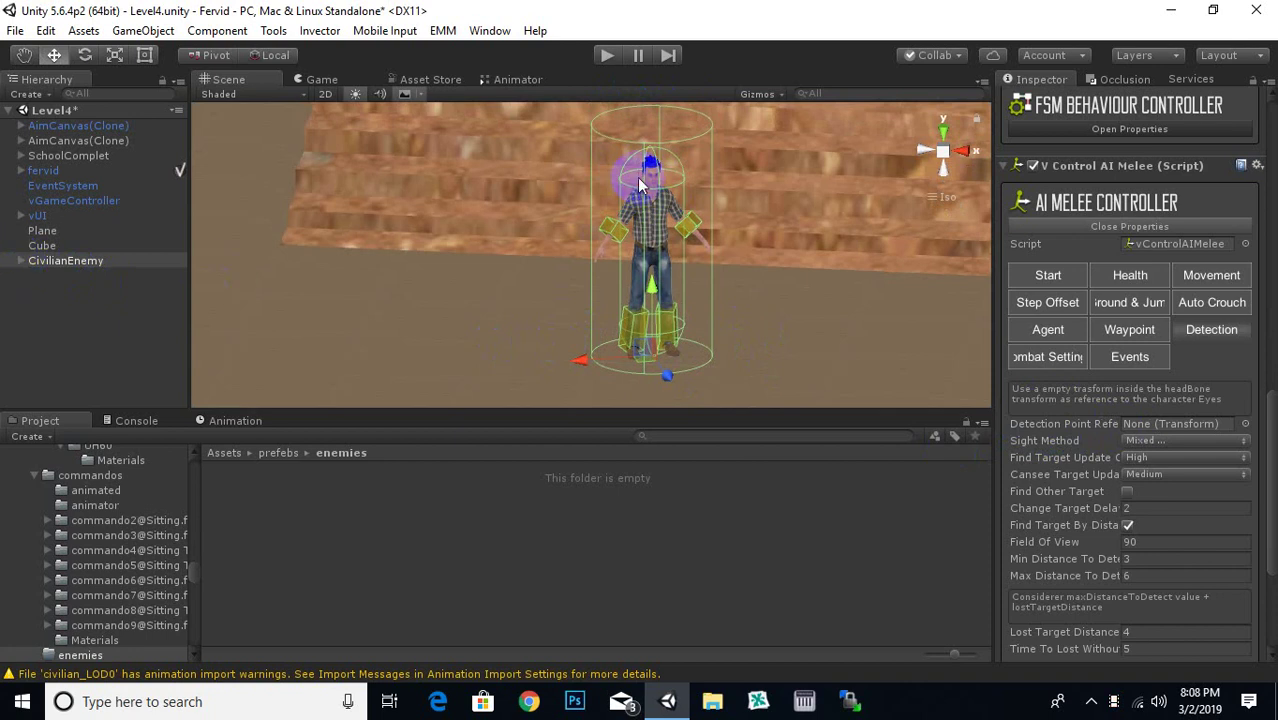
{"action": "scroll", "coordinate": [652, 200], "scroll_direction": "up", "scroll_amount": 3}
{"action": "scroll", "coordinate": [655, 176], "scroll_direction": "up", "scroll_amount": 3}
{"action": "scroll", "coordinate": [676, 228], "scroll_direction": "up", "scroll_amount": 2}
{"action": "scroll", "coordinate": [719, 194], "scroll_direction": "up", "scroll_amount": 2}
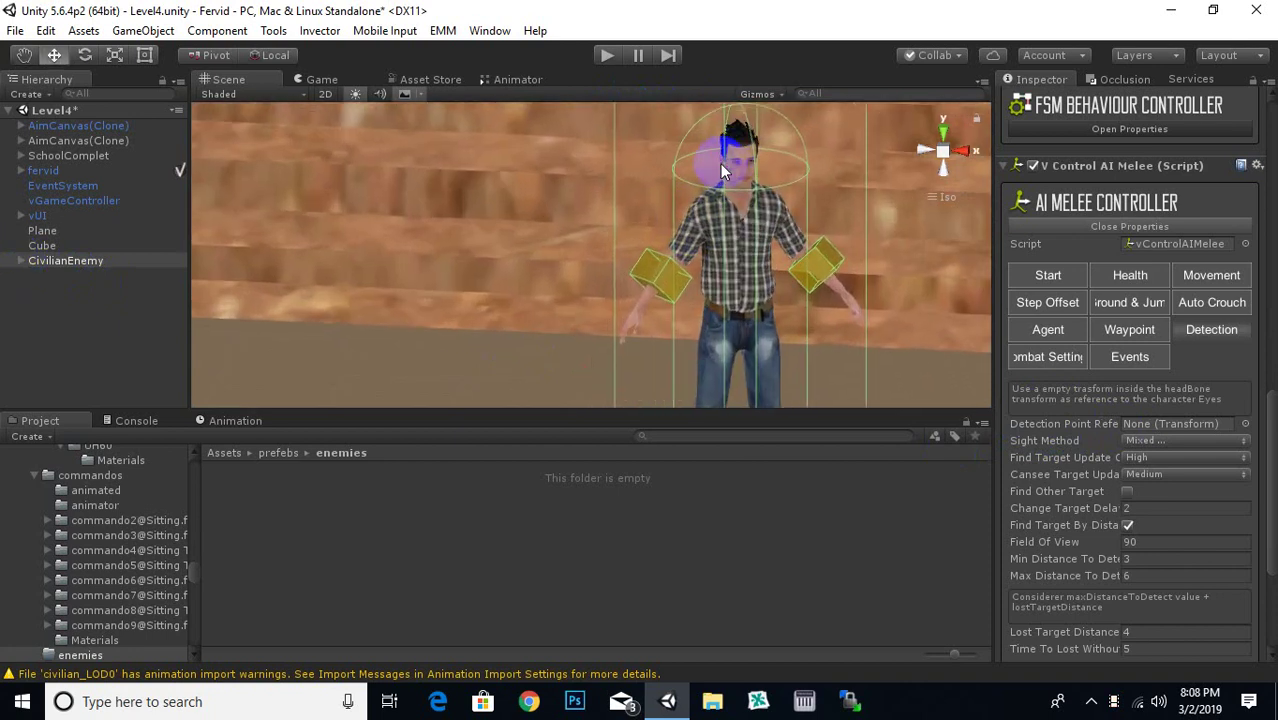
{"action": "scroll", "coordinate": [722, 157], "scroll_direction": "up", "scroll_amount": 2}
{"action": "left_click", "coordinate": [22, 262]}
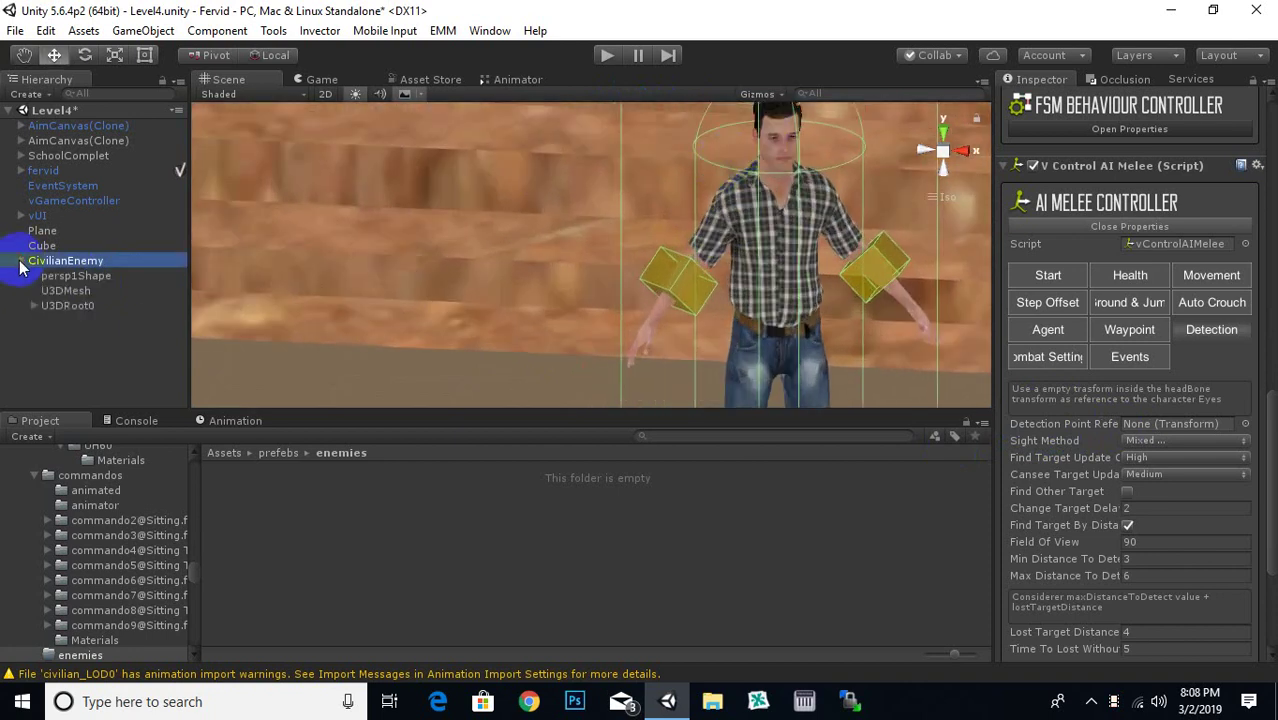
{"action": "left_click", "coordinate": [27, 312]}
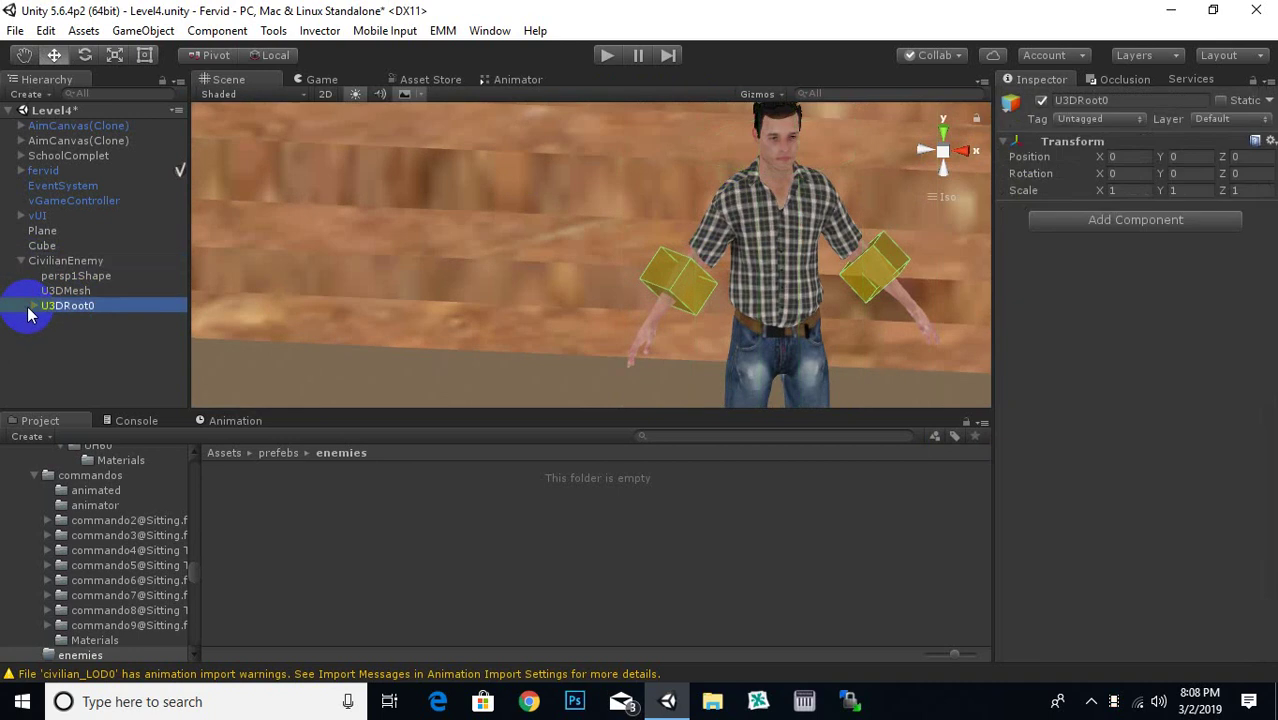
{"action": "left_click", "coordinate": [33, 305]}
{"action": "scroll", "coordinate": [147, 350], "scroll_direction": "down", "scroll_amount": 1}
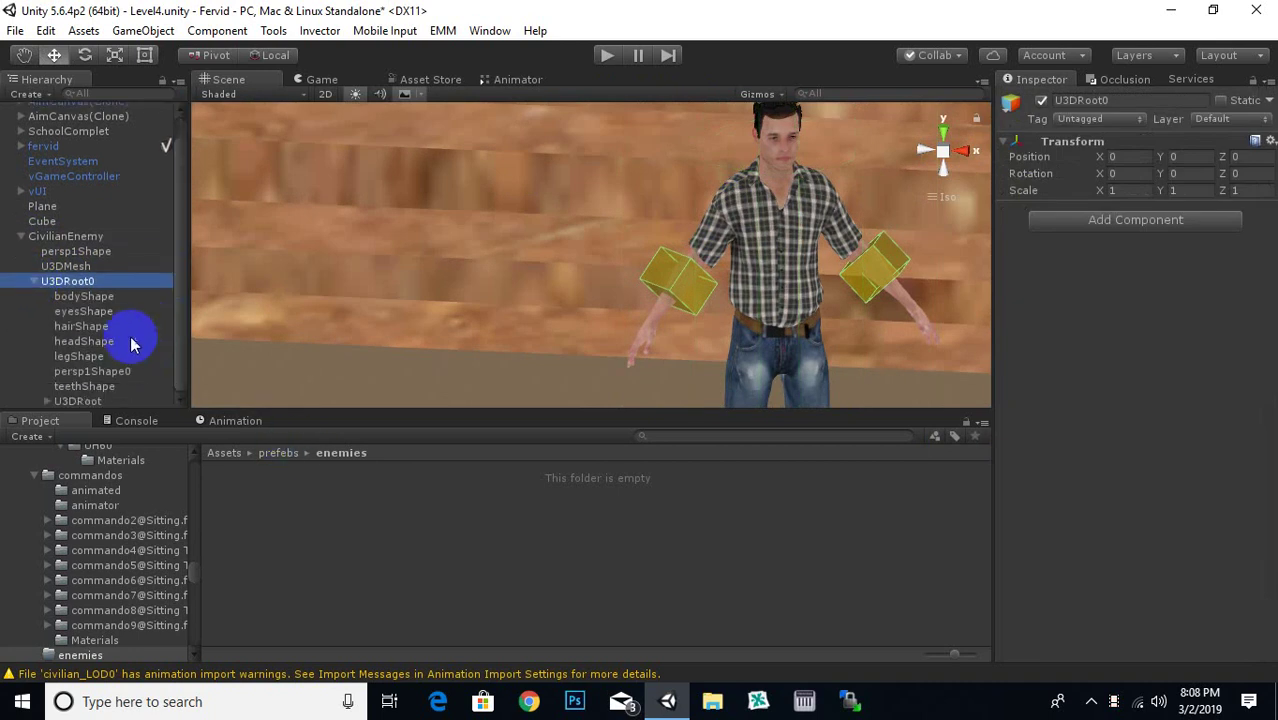
- Select eyesShape, then headShape, and frame both characters in the Scene view
{"action": "left_click", "coordinate": [100, 314]}
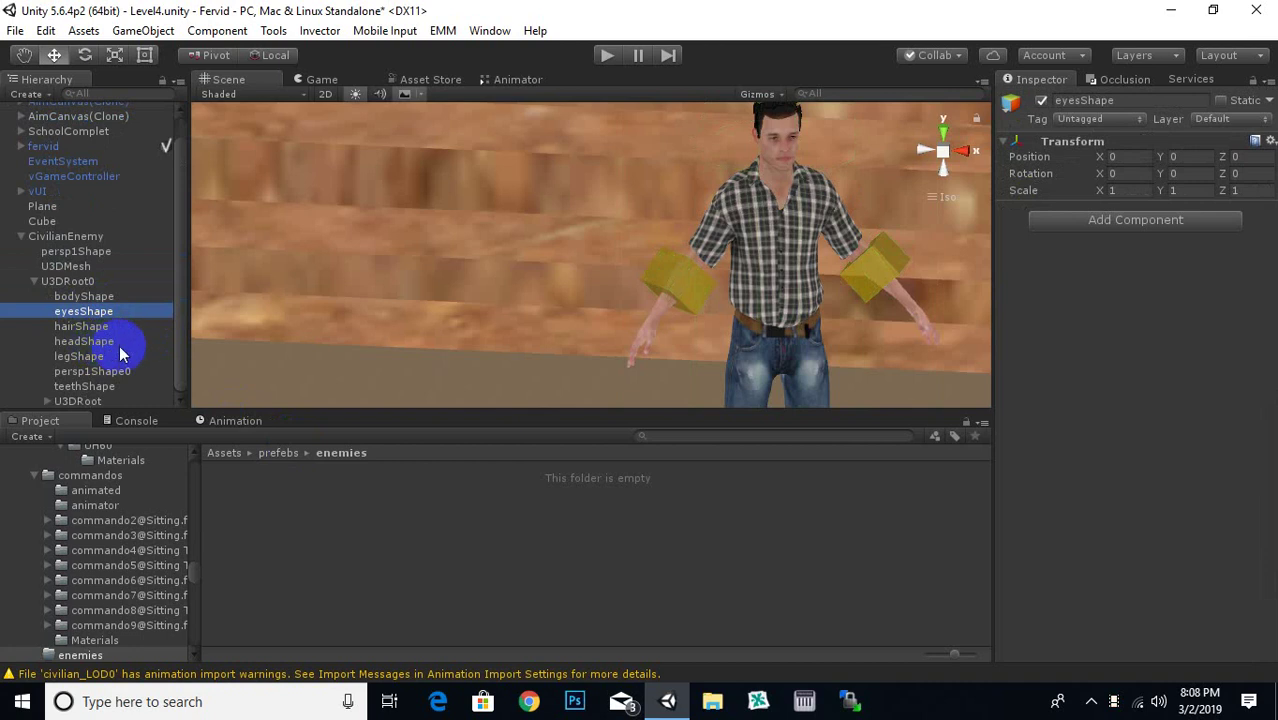
{"action": "left_click", "coordinate": [108, 342]}
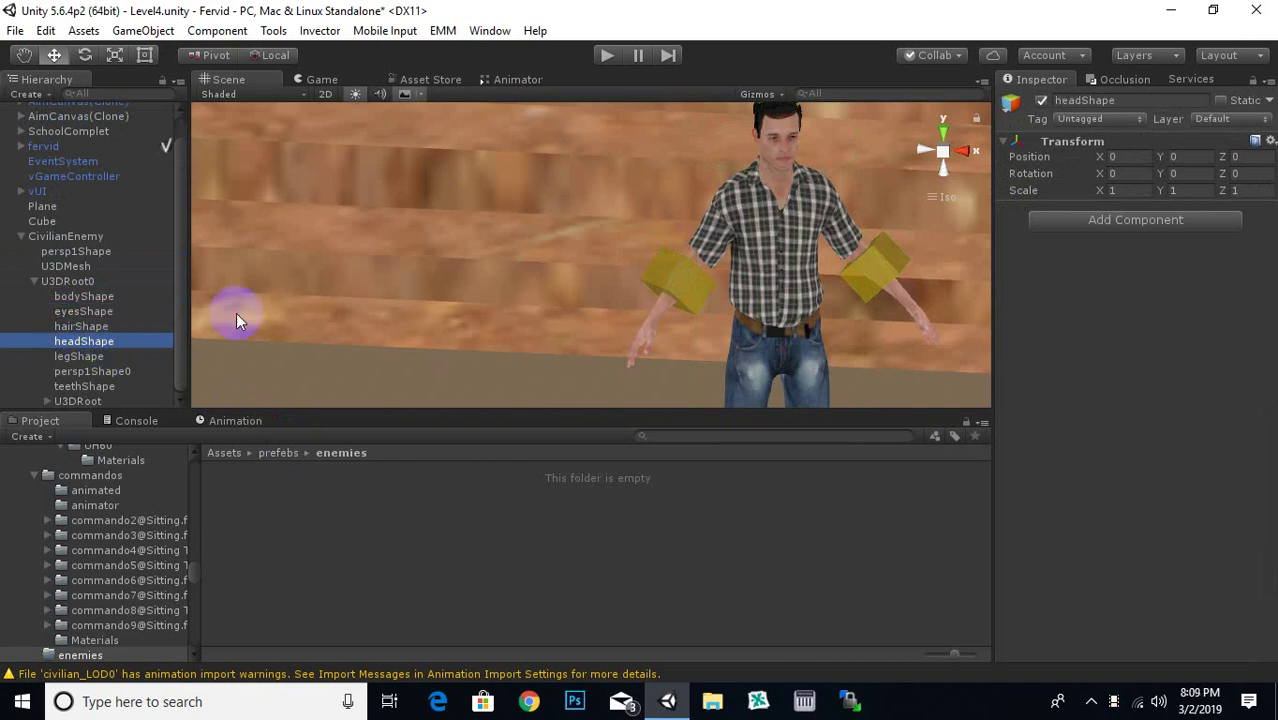
{"action": "mouse_move", "coordinate": [237, 320]}
{"action": "middle_mouse_down"}
{"action": "mouse_move", "coordinate": [665, 277]}
{"action": "mouse_move", "coordinate": [698, 262]}
{"action": "middle_mouse_up"}
{"action": "scroll", "coordinate": [700, 240], "scroll_direction": "down", "scroll_amount": 5}
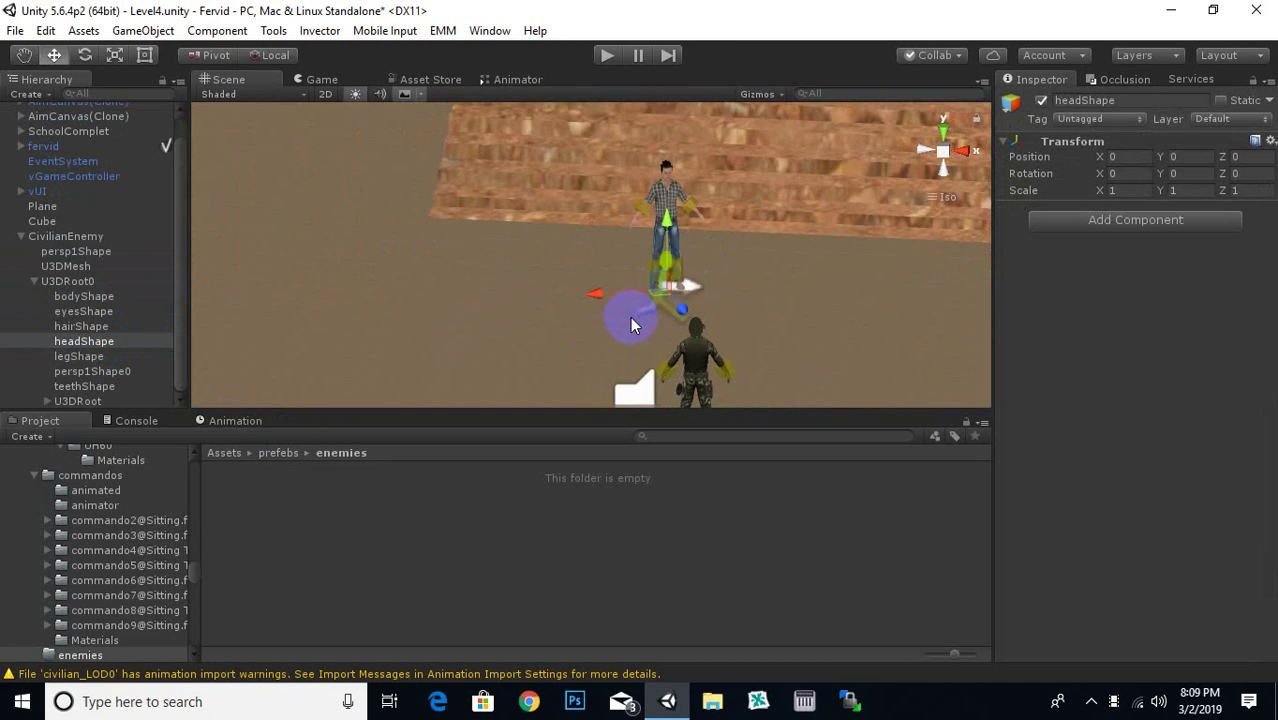
{"action": "left_click_drag", "start_coordinate": [630, 323], "coordinate": [765, 229], "text": "alt"}
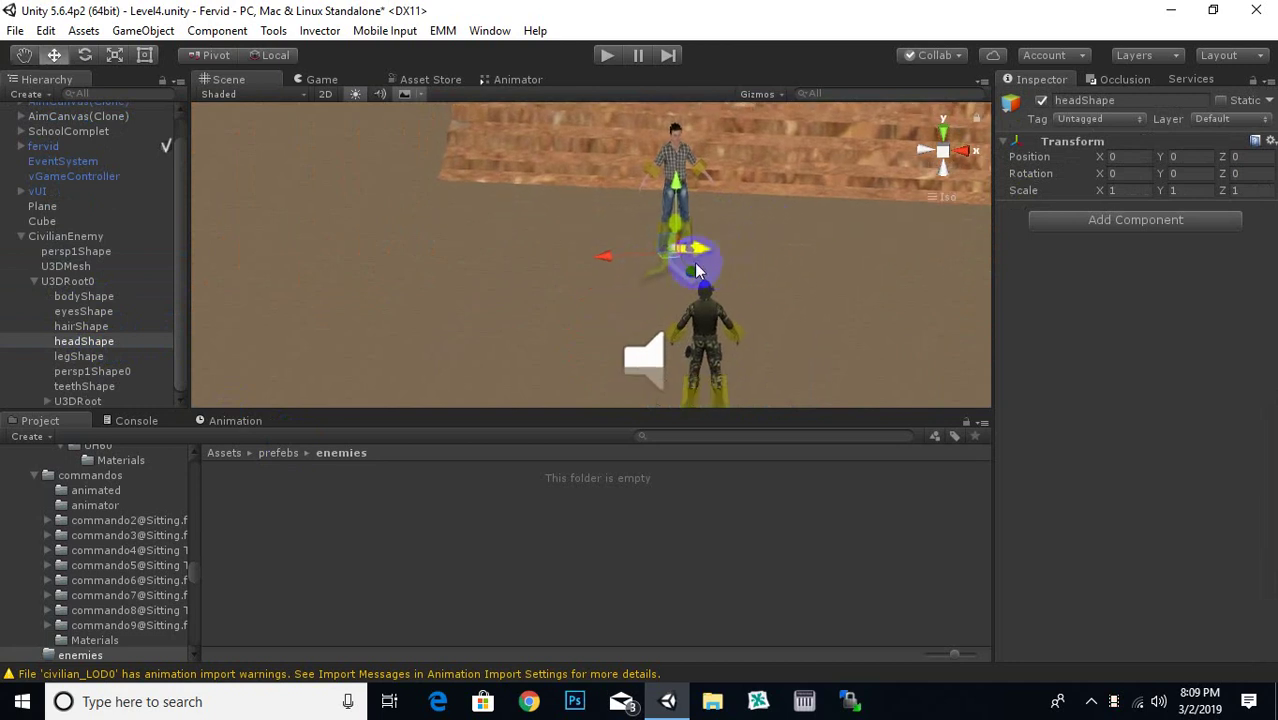
{"action": "mouse_move", "coordinate": [699, 277]}
{"action": "left_mouse_down", "text": "alt"}
{"action": "mouse_move", "coordinate": [733, 315]}
{"action": "mouse_move", "coordinate": [913, 185]}
{"action": "mouse_move", "coordinate": [1050, 171]}
{"action": "mouse_move", "coordinate": [953, 179]}
{"action": "mouse_move", "coordinate": [628, 331]}
{"action": "mouse_move", "coordinate": [673, 206]}
{"action": "mouse_move", "coordinate": [673, 251]}
{"action": "mouse_move", "coordinate": [715, 240]}
{"action": "mouse_move", "coordinate": [622, 271]}
{"action": "mouse_move", "coordinate": [747, 306]}
{"action": "mouse_move", "coordinate": [610, 283]}
{"action": "mouse_move", "coordinate": [830, 196]}
{"action": "mouse_move", "coordinate": [813, 314]}
{"action": "mouse_move", "coordinate": [633, 320]}
{"action": "mouse_move", "coordinate": [762, 300]}
{"action": "mouse_move", "coordinate": [346, 341]}
{"action": "left_mouse_up", "text": "alt"}
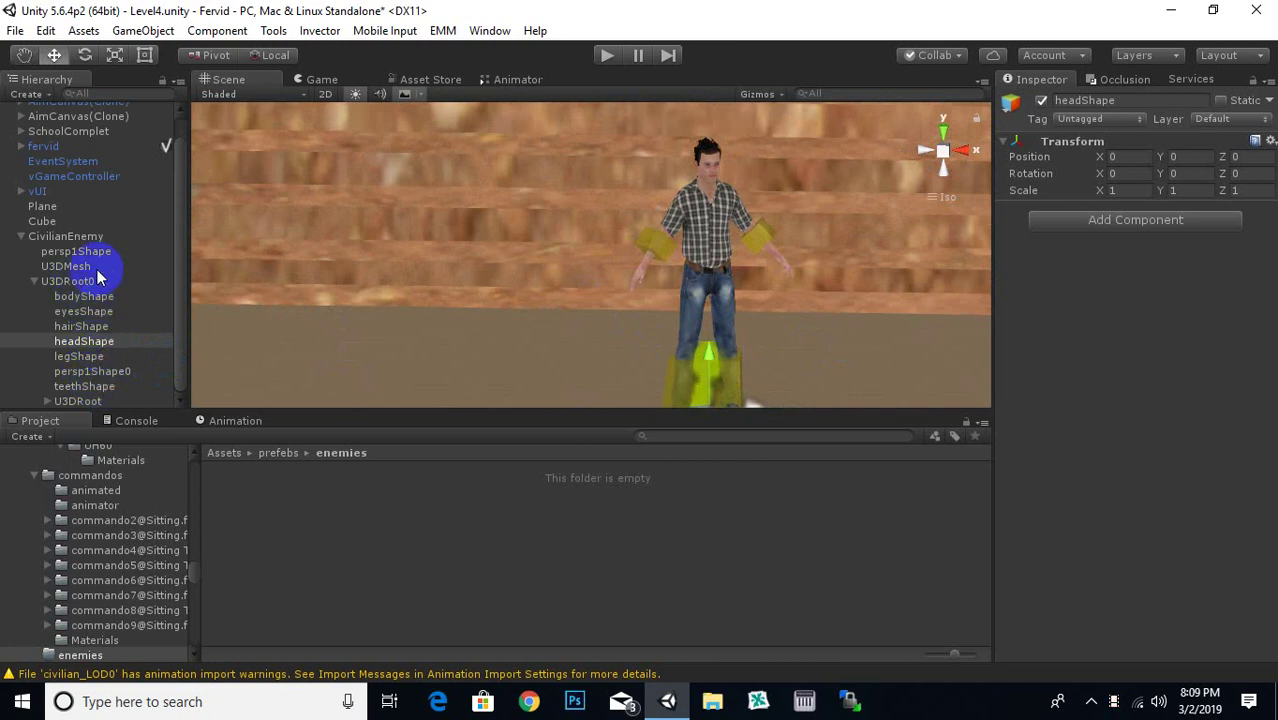
- Create an empty object under U3DRoot0 and name it EyesReferencePoint
{"action": "right_click", "coordinate": [90, 345]}
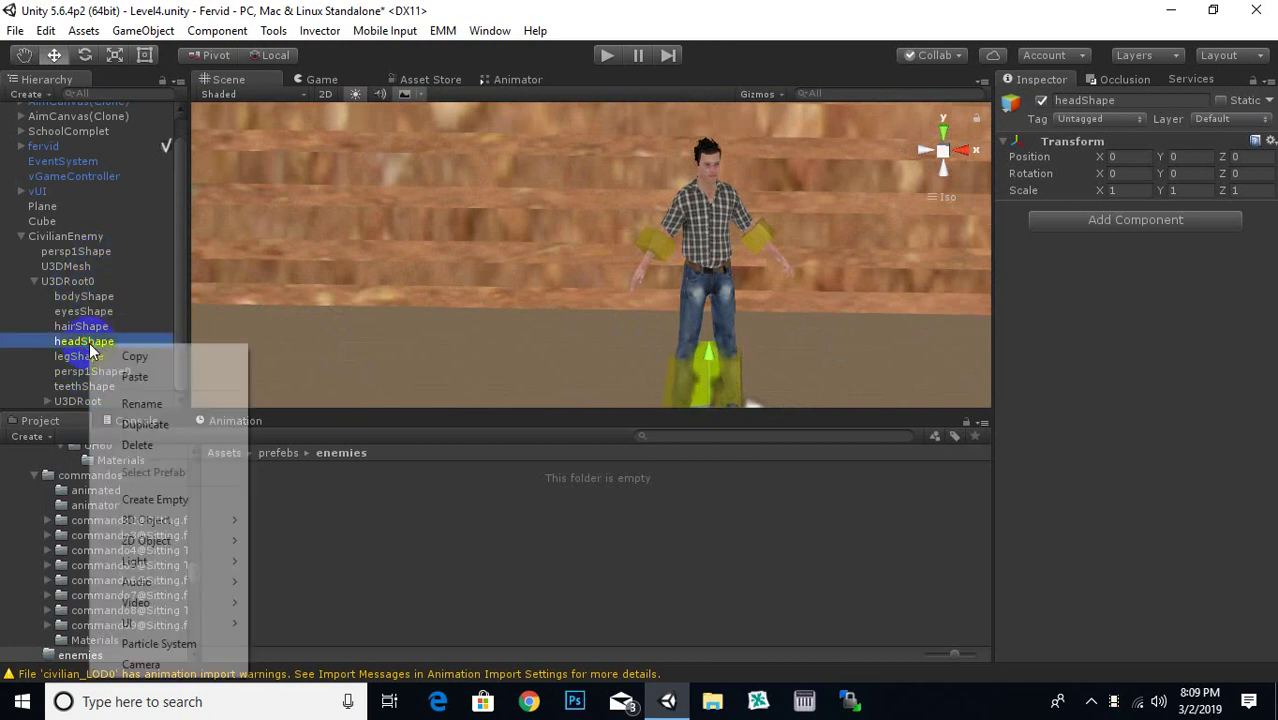
{"action": "right_click", "coordinate": [80, 284]}
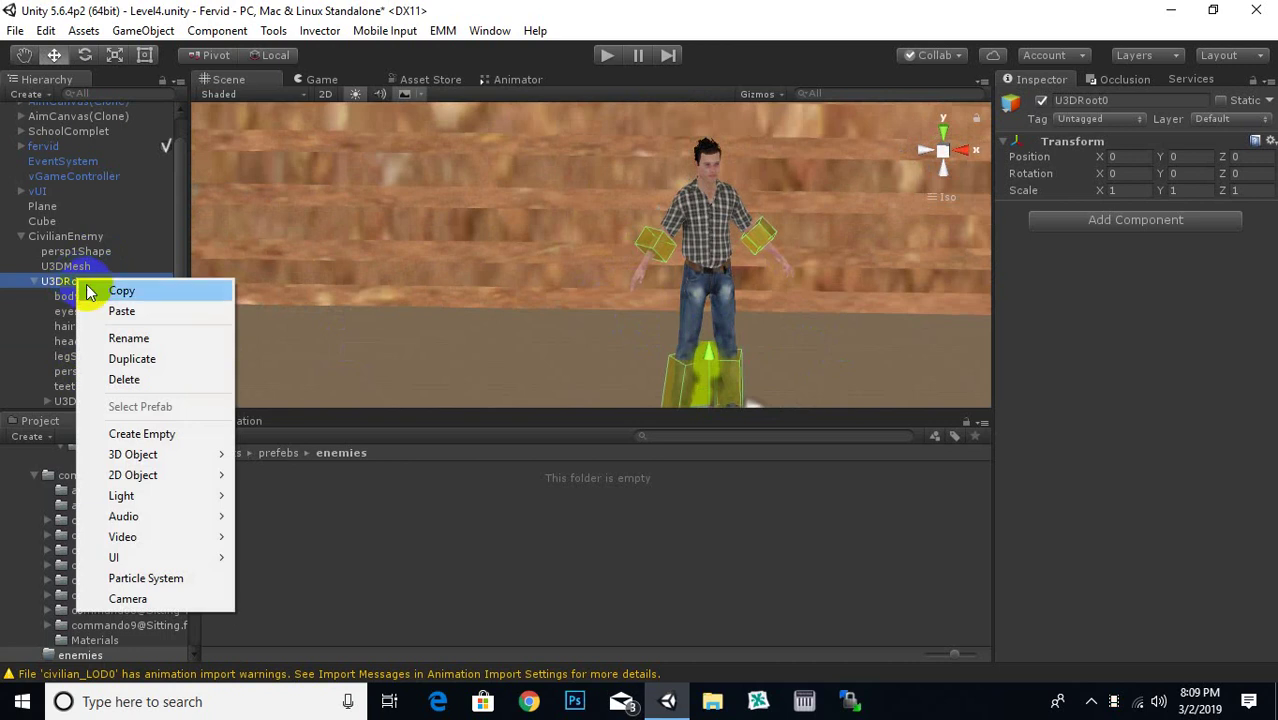
{"action": "left_click", "coordinate": [203, 434]}
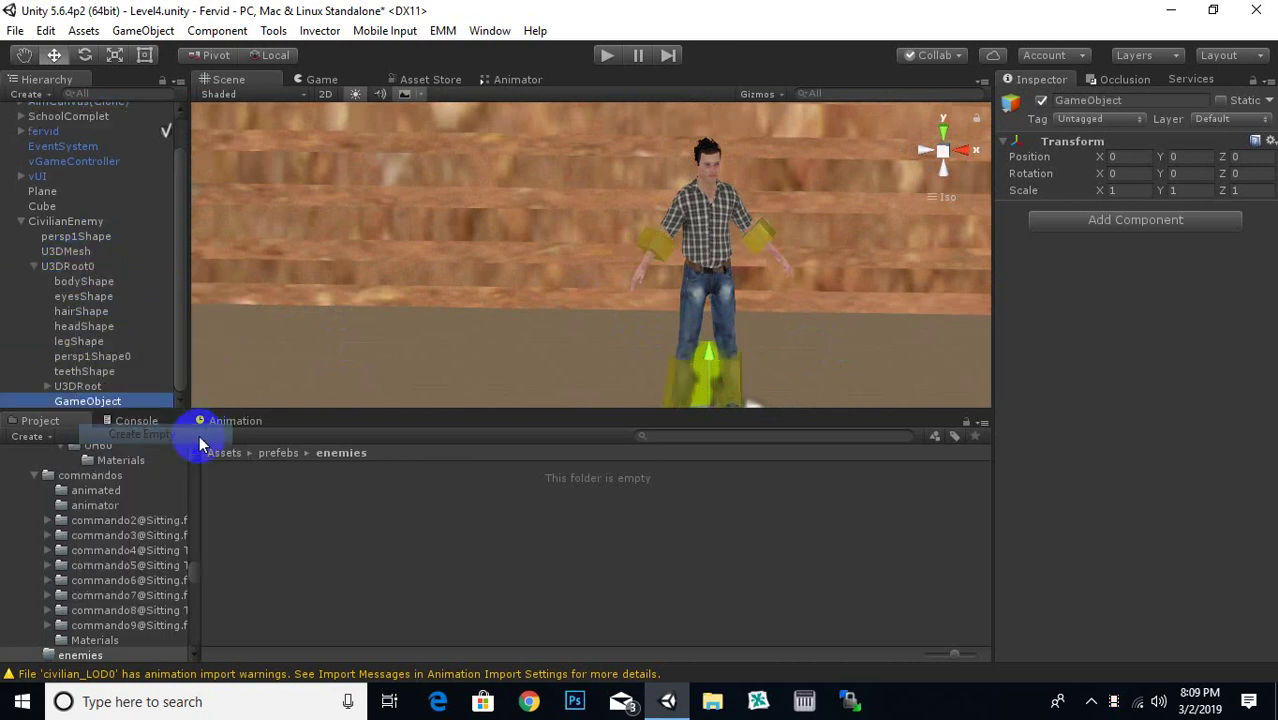
{"action": "right_click", "coordinate": [118, 402]}
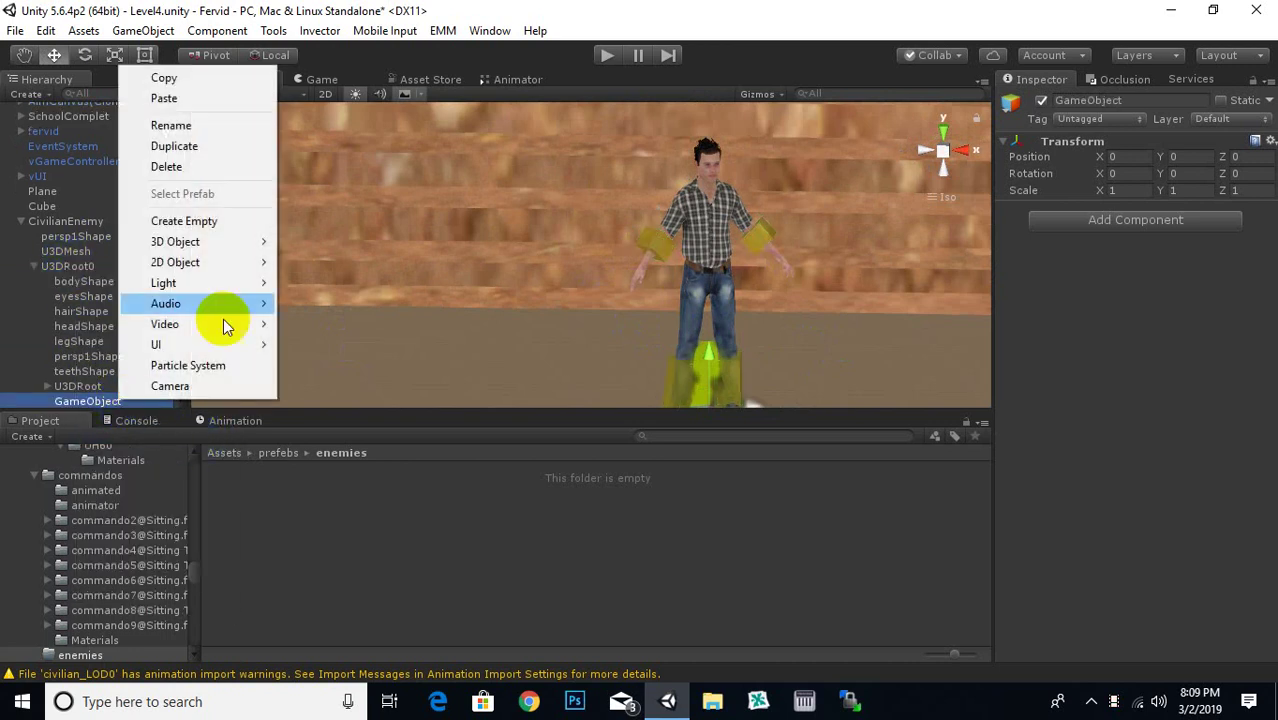
{"action": "left_click", "coordinate": [214, 123]}
{"action": "type", "text": "EyesReferencePoint"}
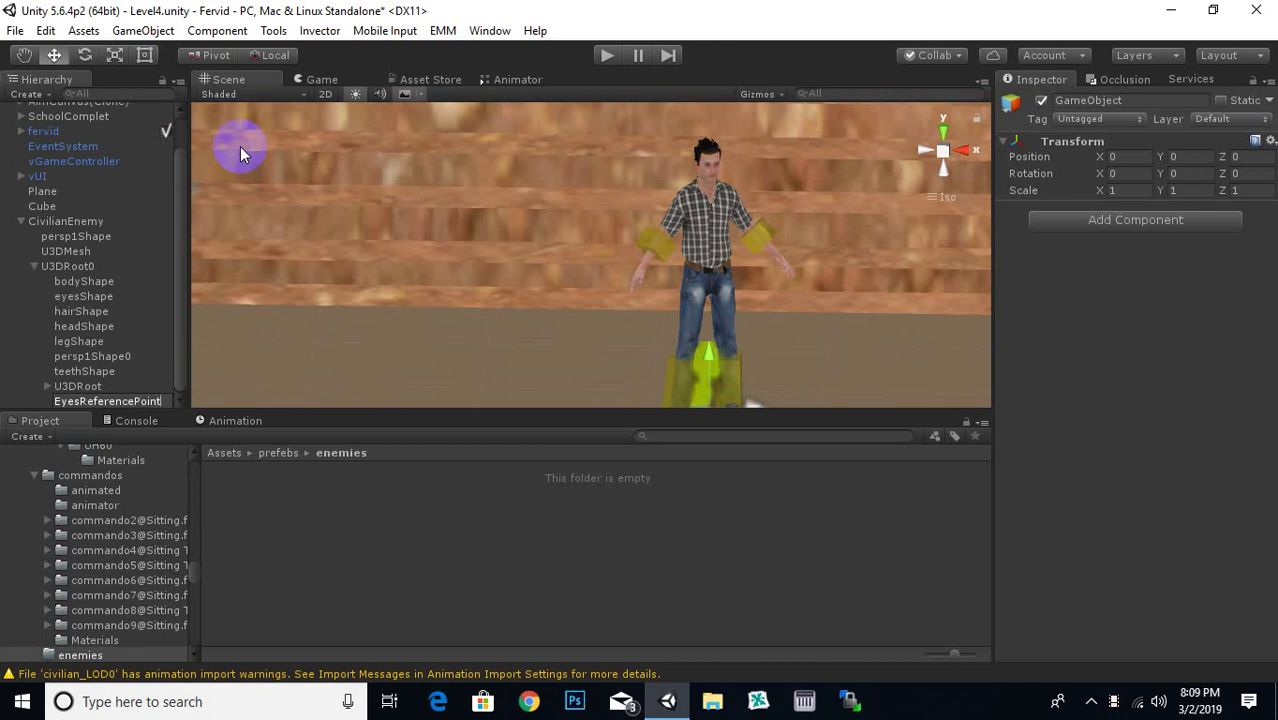
{"action": "key", "text": "Return"}
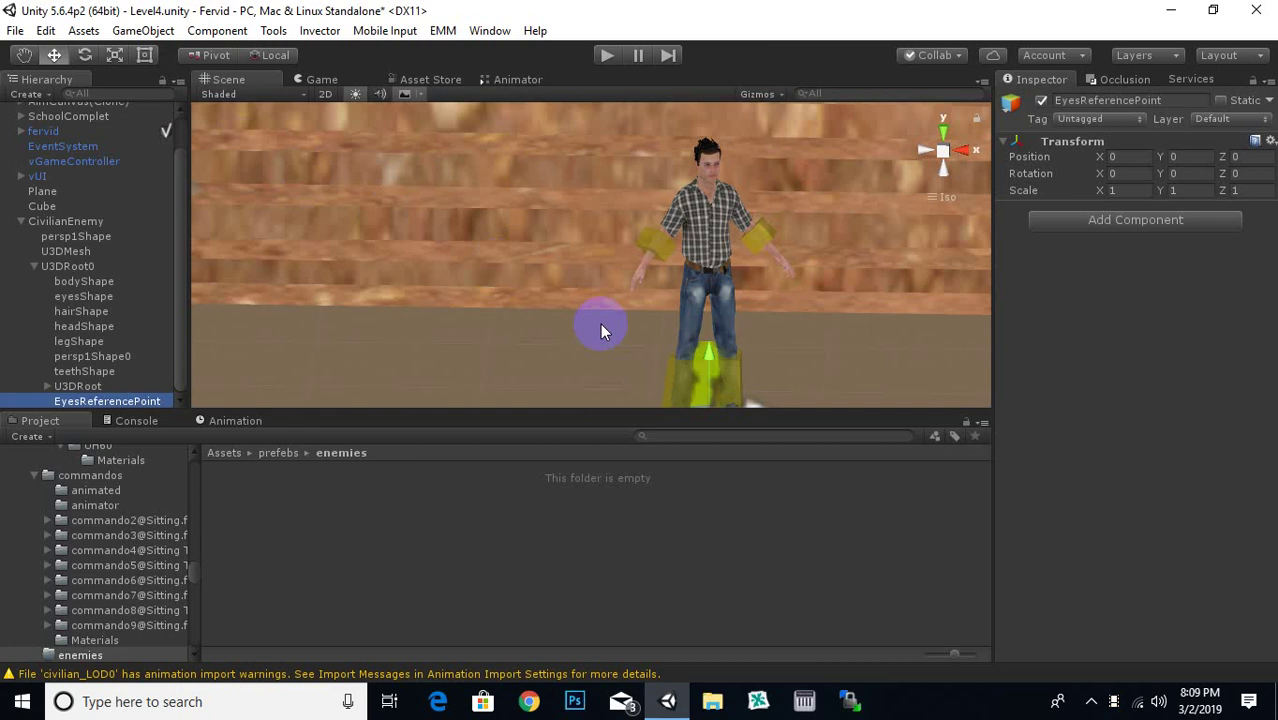
- Move EyesReferencePoint up to eye height and slightly forward into the face
{"action": "mouse_move", "coordinate": [600, 323]}
{"action": "left_mouse_down", "text": "alt"}
{"action": "mouse_move", "coordinate": [715, 337]}
{"action": "mouse_move", "coordinate": [704, 118]}
{"action": "left_mouse_up", "text": "alt"}
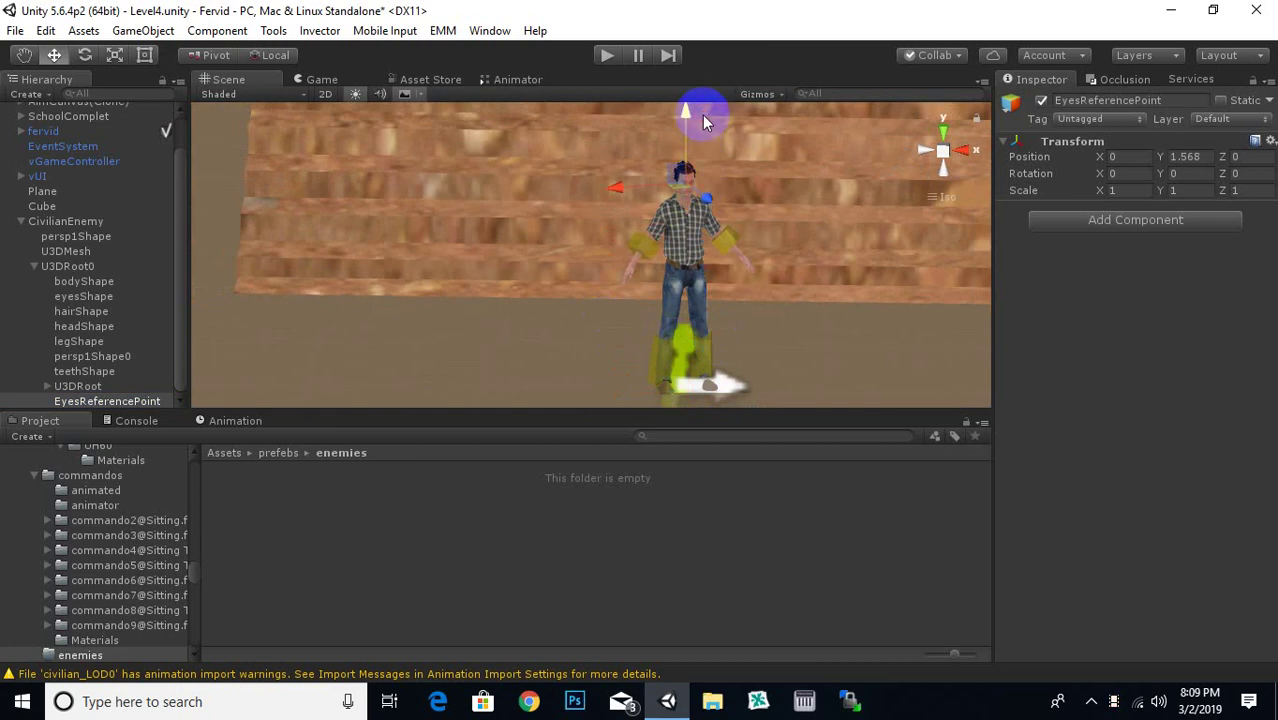
{"action": "right_click_drag", "start_coordinate": [704, 121], "coordinate": [519, 295], "text": "alt"}
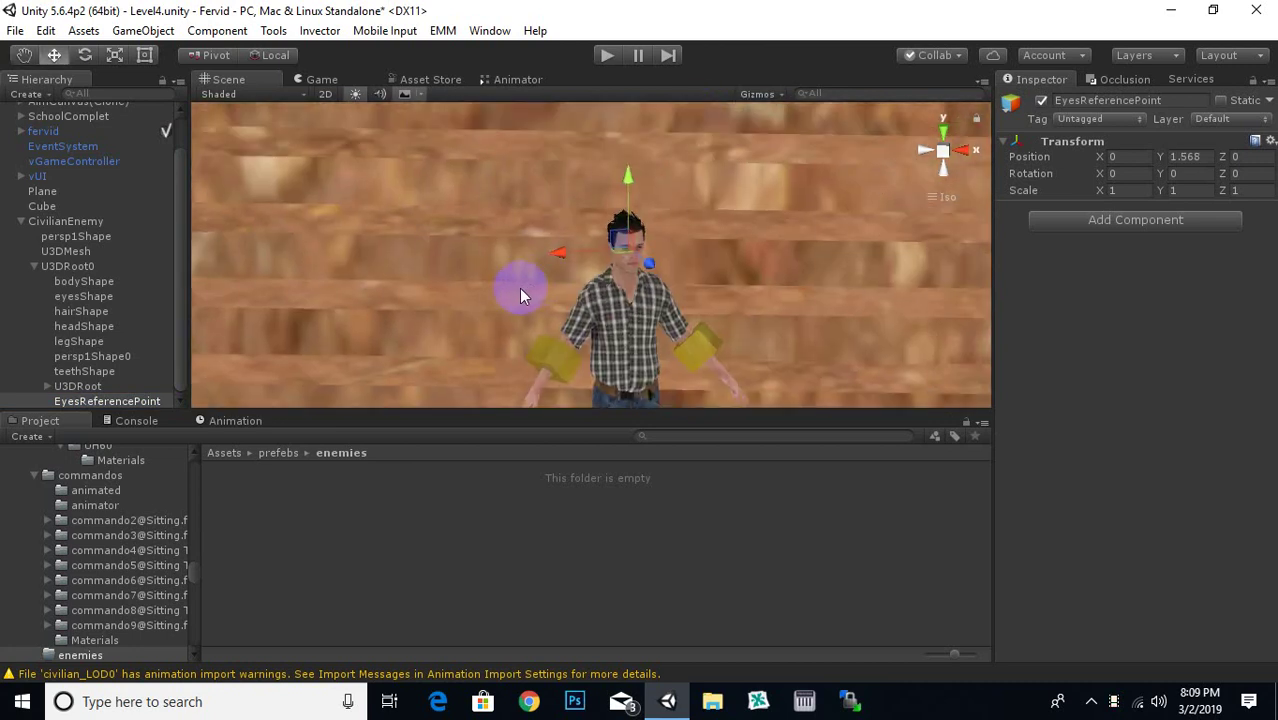
{"action": "left_click_drag", "start_coordinate": [456, 251], "coordinate": [640, 228], "text": "alt"}
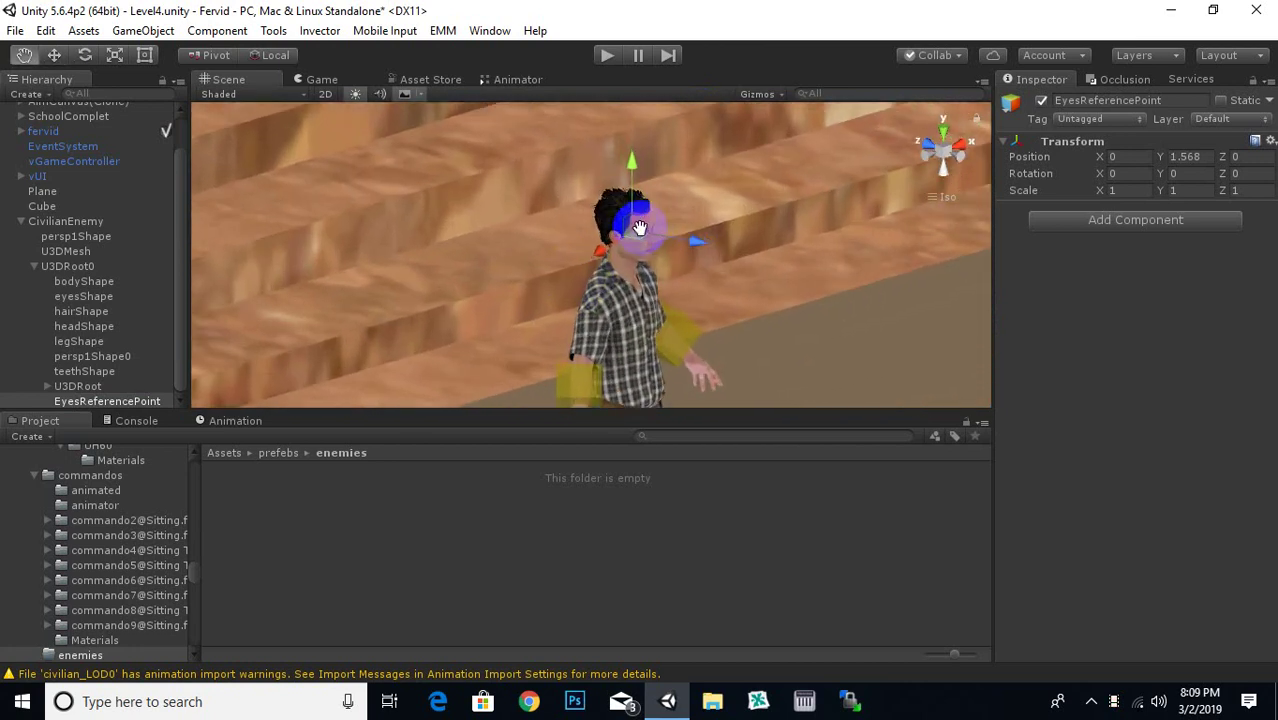
{"action": "scroll", "coordinate": [640, 228], "scroll_direction": "up", "scroll_amount": 3}
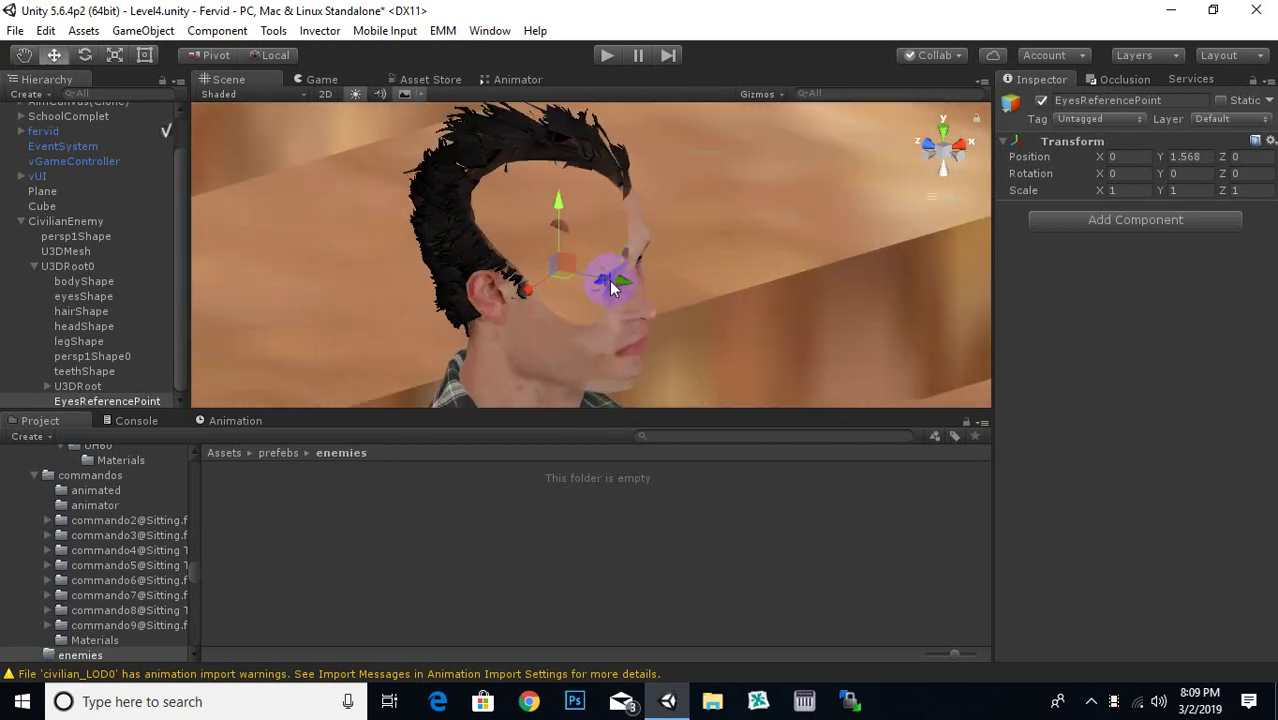
{"action": "mouse_move", "coordinate": [617, 281]}
{"action": "left_mouse_down"}
{"action": "mouse_move", "coordinate": [697, 320]}
{"action": "mouse_move", "coordinate": [499, 348]}
{"action": "mouse_move", "coordinate": [485, 288]}
{"action": "mouse_move", "coordinate": [835, 257]}
{"action": "mouse_move", "coordinate": [722, 305]}
{"action": "mouse_move", "coordinate": [585, 322]}
{"action": "mouse_move", "coordinate": [357, 222]}
{"action": "mouse_move", "coordinate": [379, 220]}
{"action": "mouse_move", "coordinate": [362, 242]}
{"action": "mouse_move", "coordinate": [585, 362]}
{"action": "mouse_move", "coordinate": [814, 232]}
{"action": "mouse_move", "coordinate": [685, 362]}
{"action": "mouse_move", "coordinate": [679, 252]}
{"action": "left_mouse_up"}
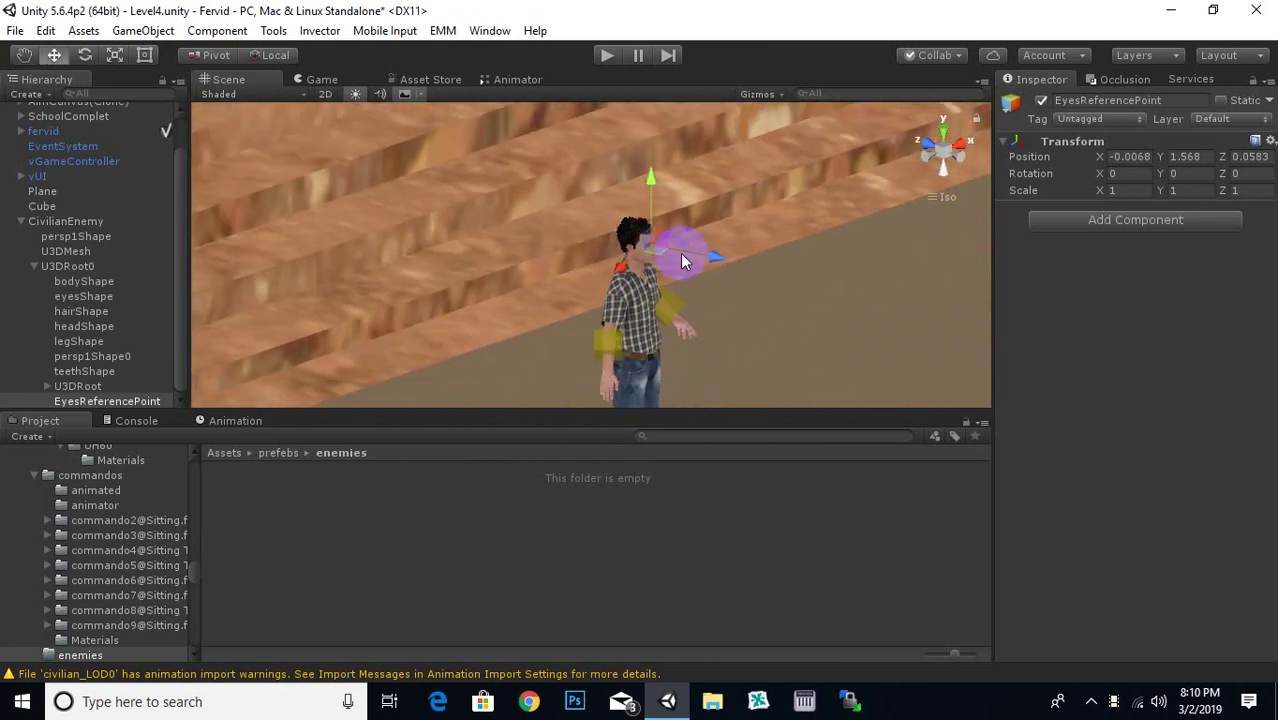
- Select CivilianEnemy and scroll to its Detection section and Debug Options, Detection Point Reference still None
{"action": "left_click", "coordinate": [86, 221]}
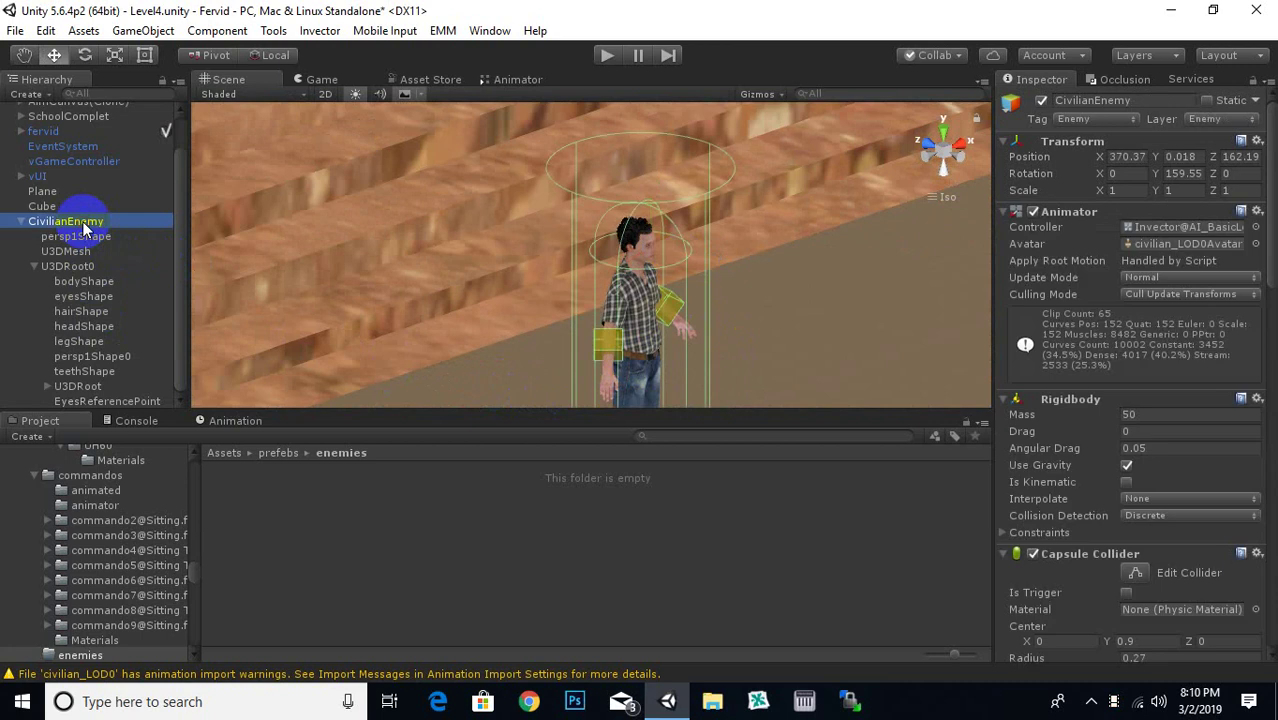
{"action": "scroll", "coordinate": [1236, 424], "scroll_direction": "down", "scroll_amount": 5}
{"action": "scroll", "coordinate": [1238, 424], "scroll_direction": "down", "scroll_amount": 8}
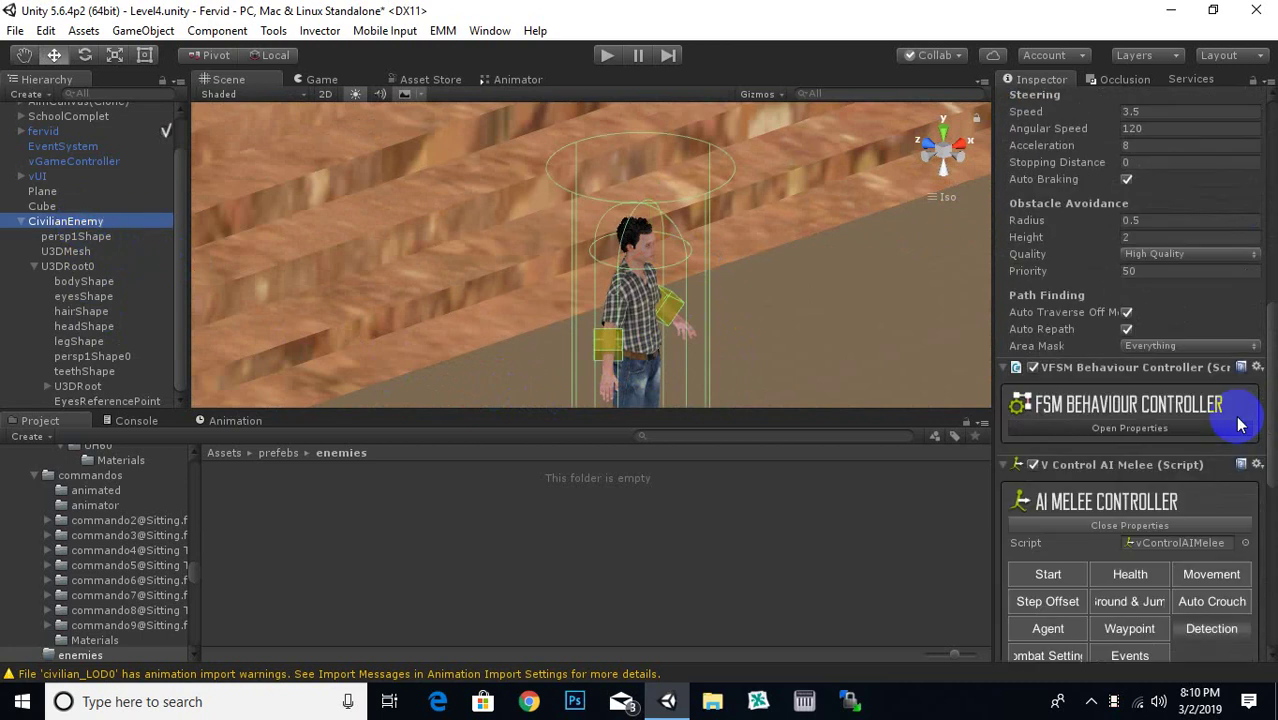
{"action": "scroll", "coordinate": [1238, 424], "scroll_direction": "down", "scroll_amount": 3}
{"action": "scroll", "coordinate": [1236, 424], "scroll_direction": "down", "scroll_amount": 2}
{"action": "scroll", "coordinate": [1236, 418], "scroll_direction": "down", "scroll_amount": 6}
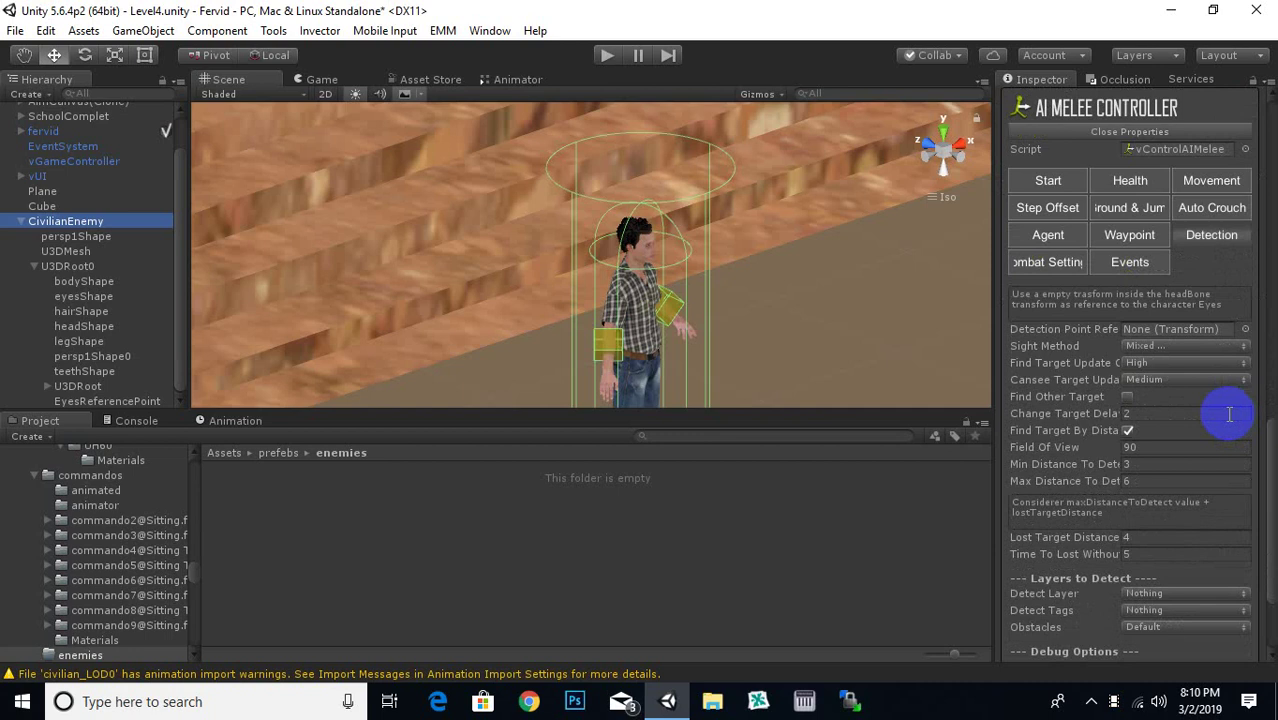
{"action": "mouse_move", "coordinate": [751, 321]}
{"action": "middle_mouse_down"}
{"action": "mouse_move", "coordinate": [705, 314]}
{"action": "mouse_move", "coordinate": [705, 253]}
{"action": "middle_mouse_up"}
{"action": "scroll", "coordinate": [710, 312], "scroll_direction": "down", "scroll_amount": 2}
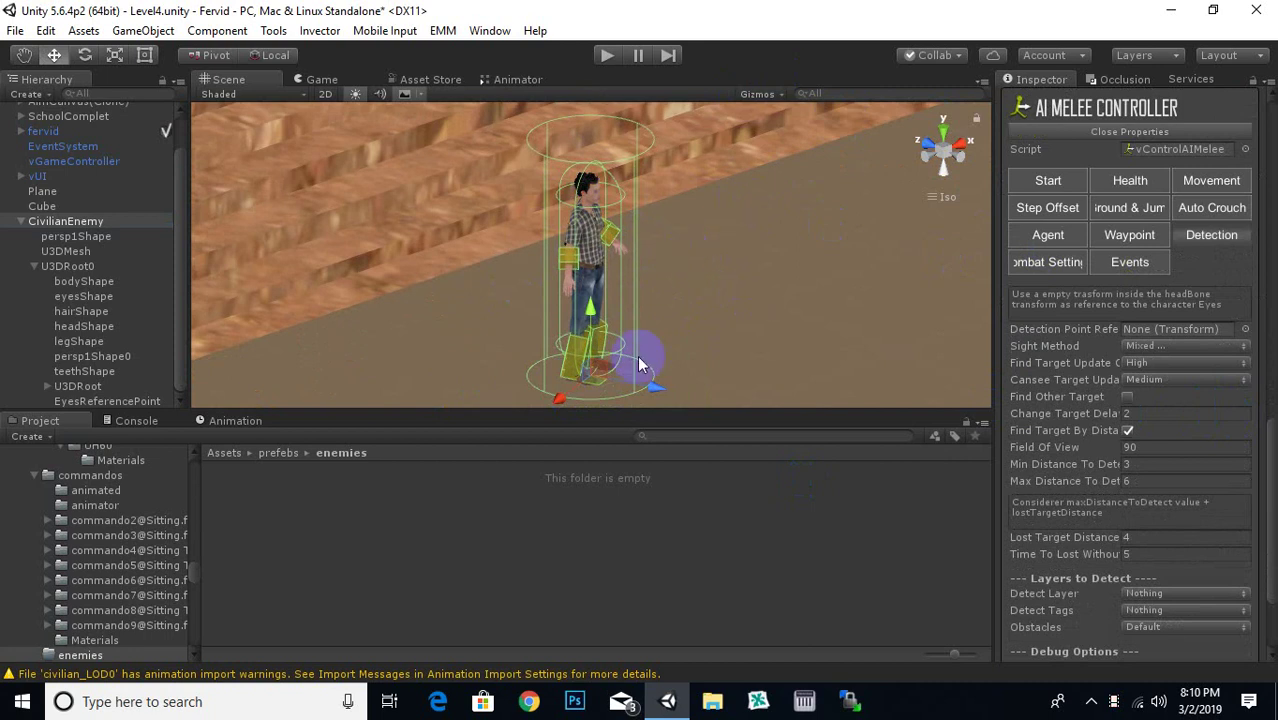
{"action": "scroll", "coordinate": [1100, 628], "scroll_direction": "down", "scroll_amount": 3}
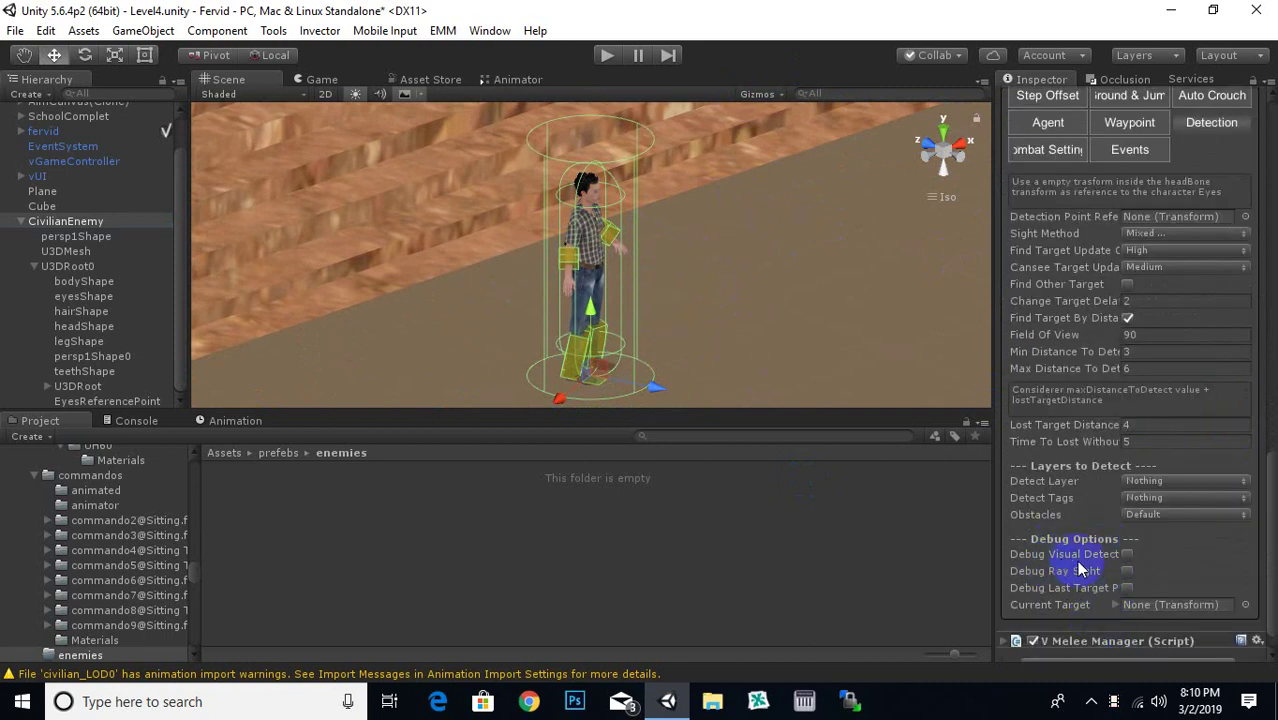
{"action": "left_click", "coordinate": [1128, 557]}
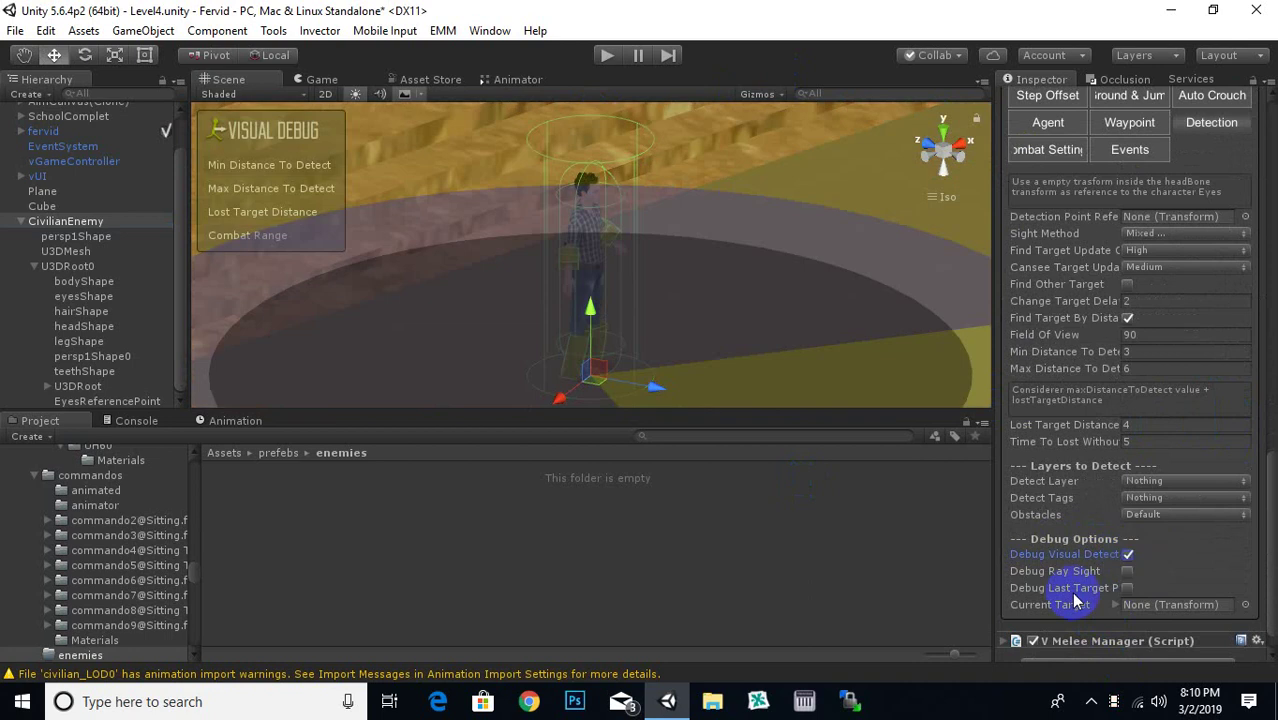
{"action": "scroll", "coordinate": [674, 325], "scroll_direction": "down", "scroll_amount": 2}
{"action": "scroll", "coordinate": [674, 325], "scroll_direction": "down", "scroll_amount": 2}
{"action": "scroll", "coordinate": [674, 325], "scroll_direction": "down", "scroll_amount": 2}
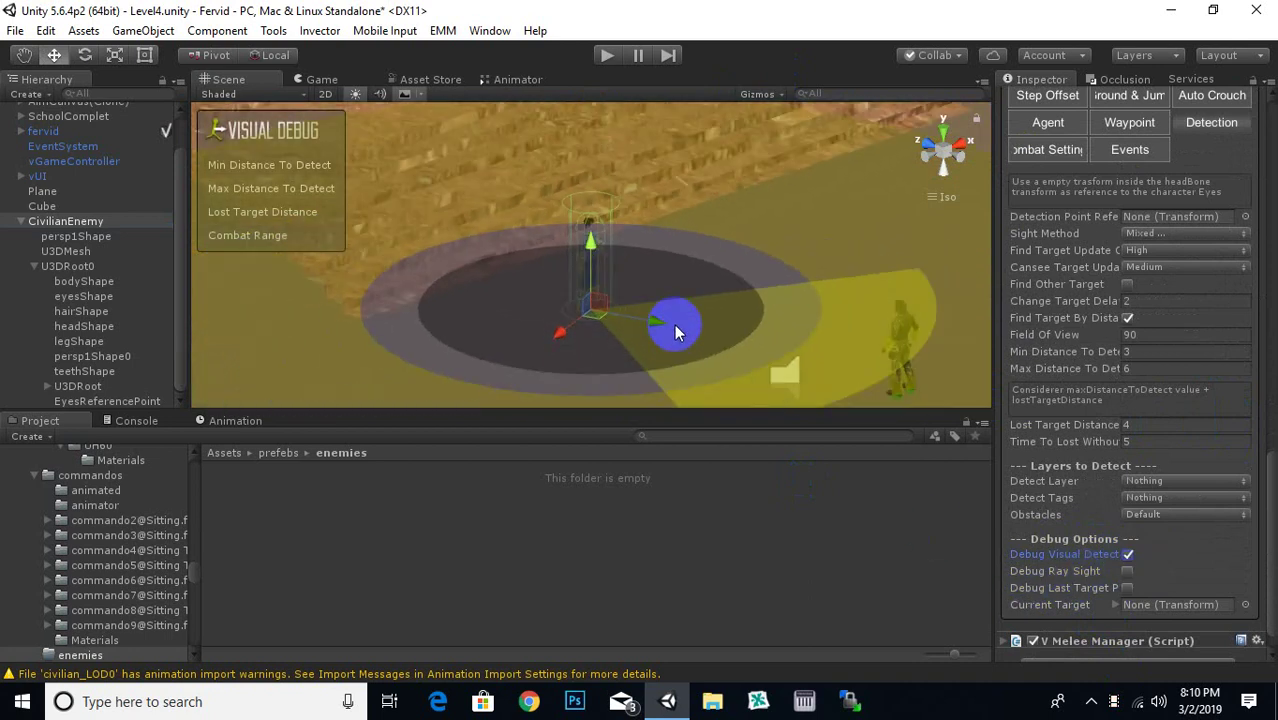
{"action": "left_click_drag", "start_coordinate": [710, 277], "coordinate": [861, 294], "text": "alt"}
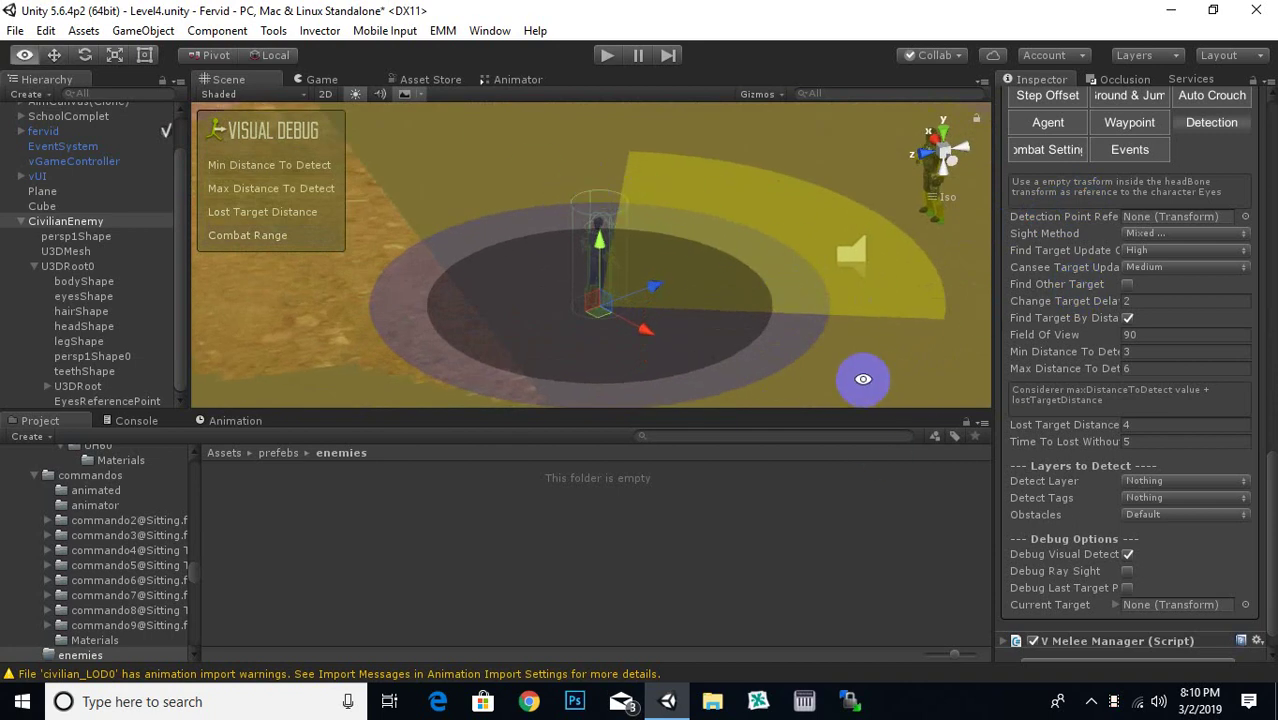
{"action": "mouse_move", "coordinate": [862, 377]}
{"action": "left_mouse_down", "text": "alt"}
{"action": "mouse_move", "coordinate": [601, 306]}
{"action": "mouse_move", "coordinate": [703, 368]}
{"action": "left_mouse_up", "text": "alt"}
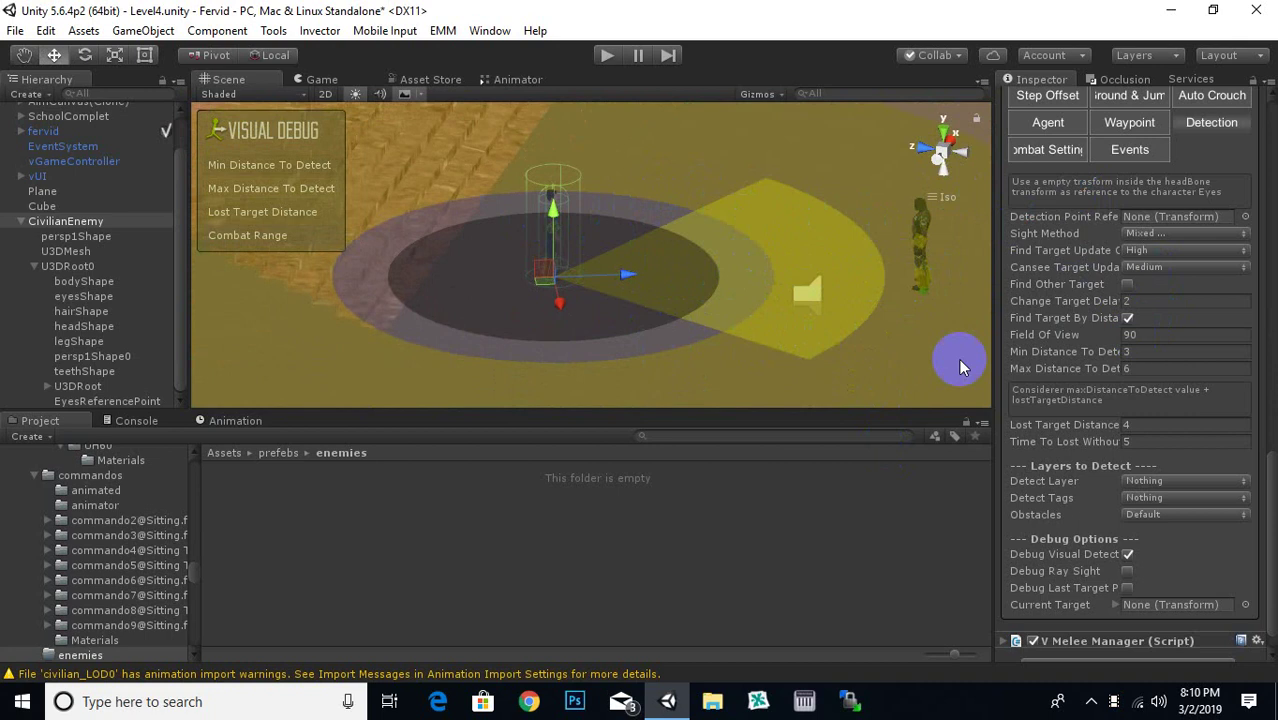
{"action": "mouse_move", "coordinate": [707, 294]}
{"action": "left_mouse_down", "text": "alt"}
{"action": "mouse_move", "coordinate": [800, 335]}
{"action": "mouse_move", "coordinate": [585, 362]}
{"action": "left_mouse_up", "text": "alt"}
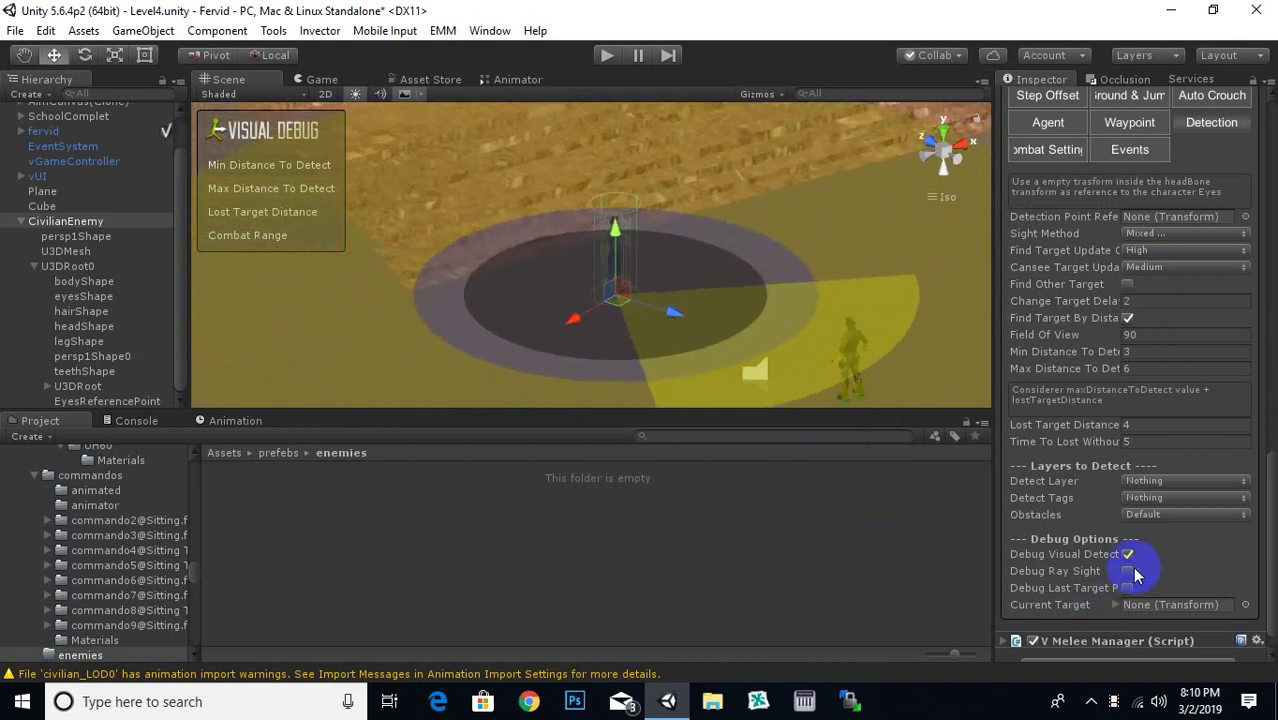
{"action": "left_click", "coordinate": [1127, 555]}
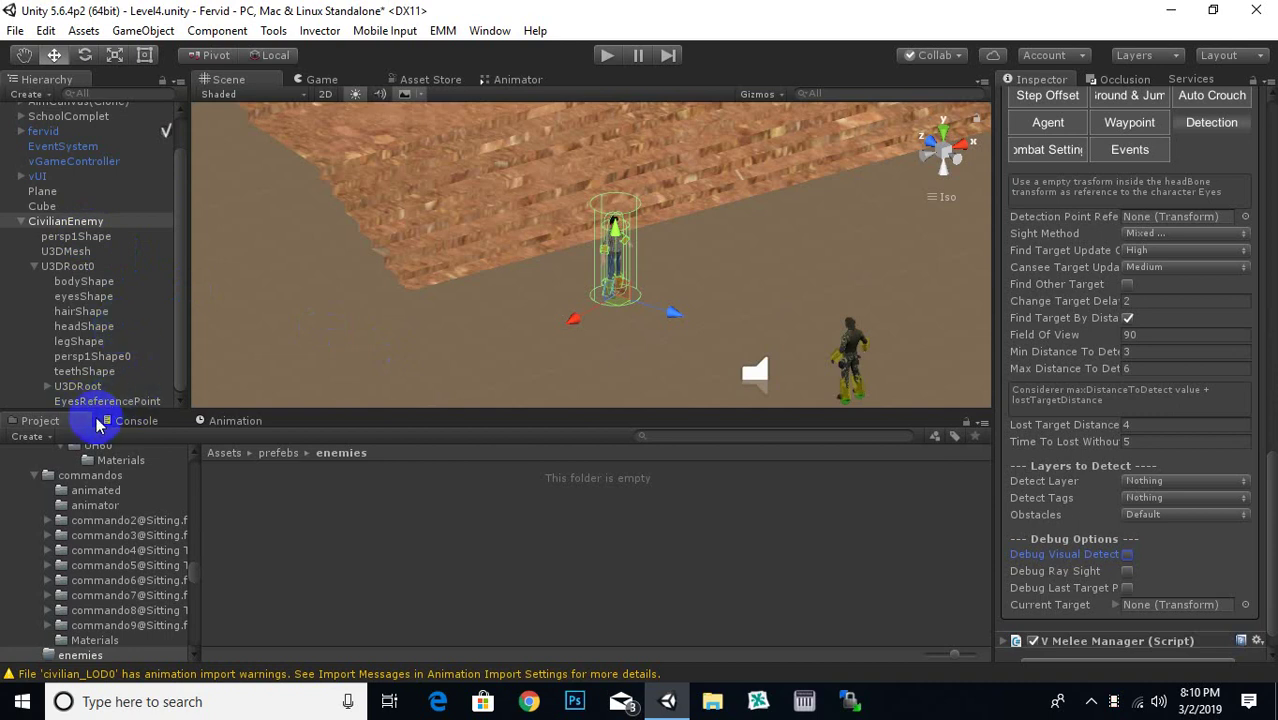
- Assign EyesReferencePoint as CivilianEnemy's Detection Point Reference
{"action": "scroll", "coordinate": [1095, 345], "scroll_direction": "up", "scroll_amount": 3}
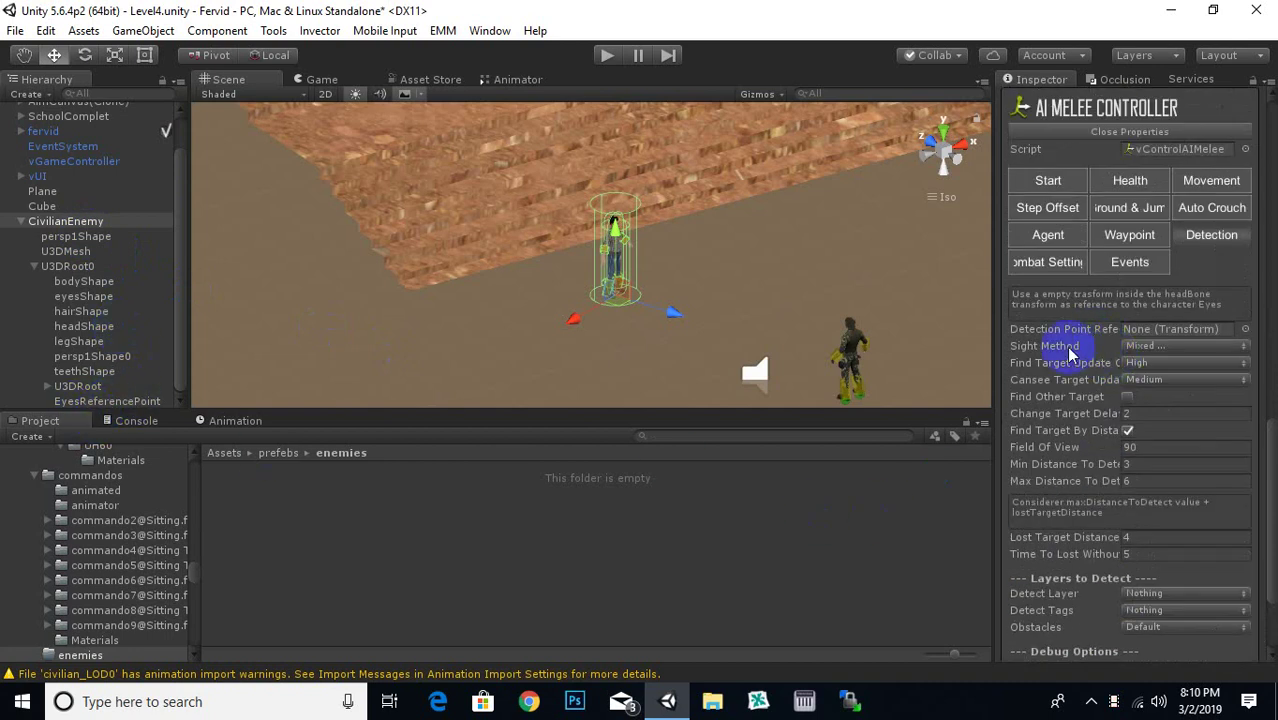
{"action": "mouse_move", "coordinate": [108, 400]}
{"action": "left_mouse_down"}
{"action": "mouse_move", "coordinate": [240, 402]}
{"action": "mouse_move", "coordinate": [1208, 330]}
{"action": "left_mouse_up"}
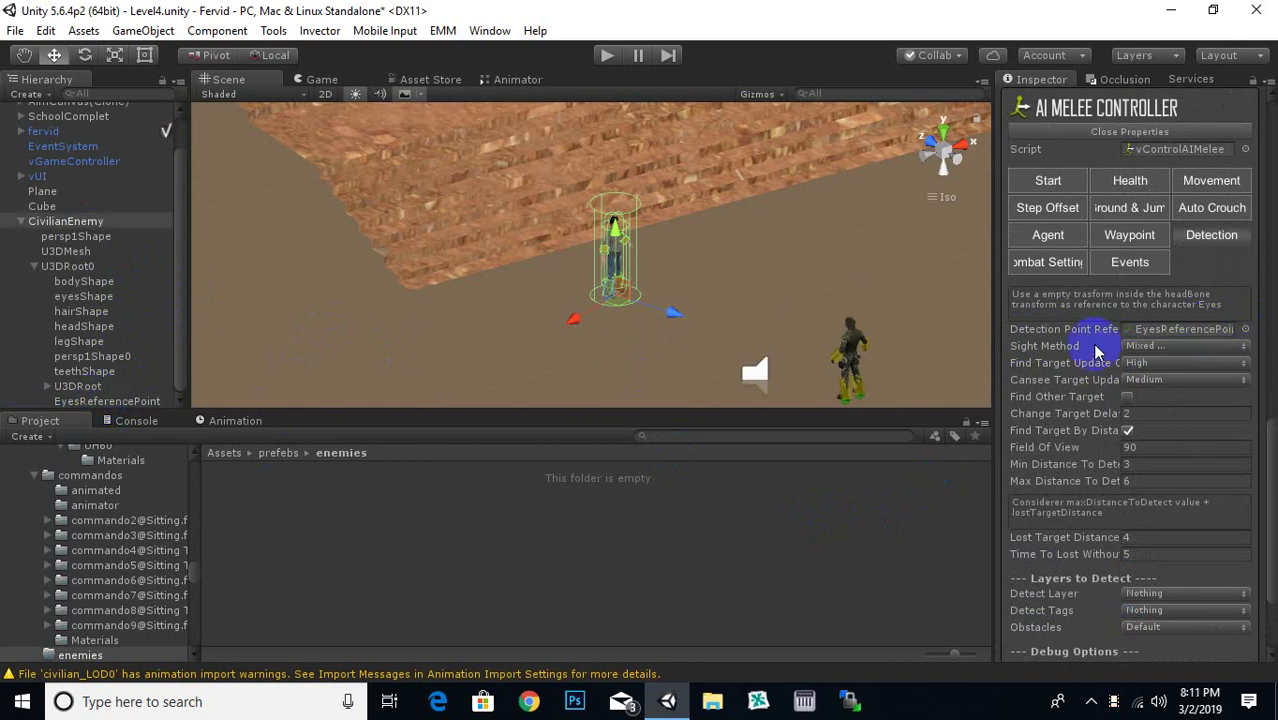
{"action": "scroll", "coordinate": [1095, 352], "scroll_direction": "down", "scroll_amount": 1}
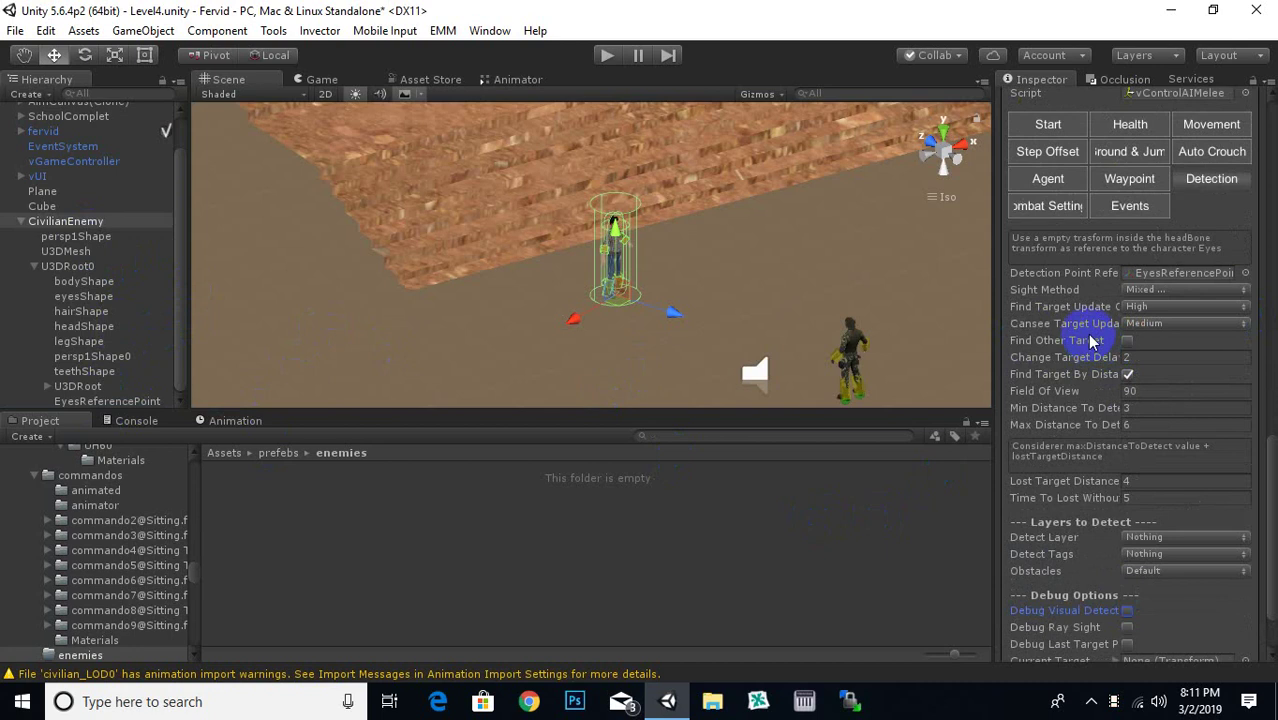
{"action": "scroll", "coordinate": [1092, 342], "scroll_direction": "down", "scroll_amount": 2}
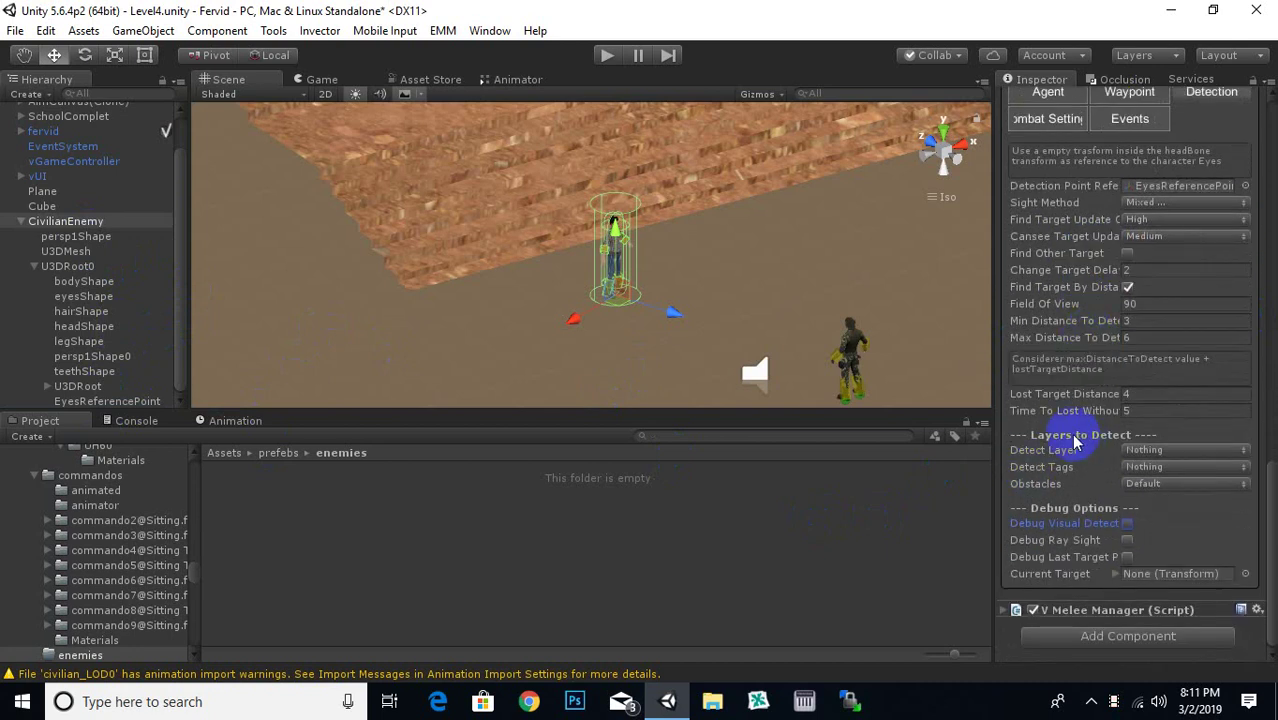
- Set Detect Layer to Player and Detect Tags to Player
{"action": "left_click", "coordinate": [1188, 453]}
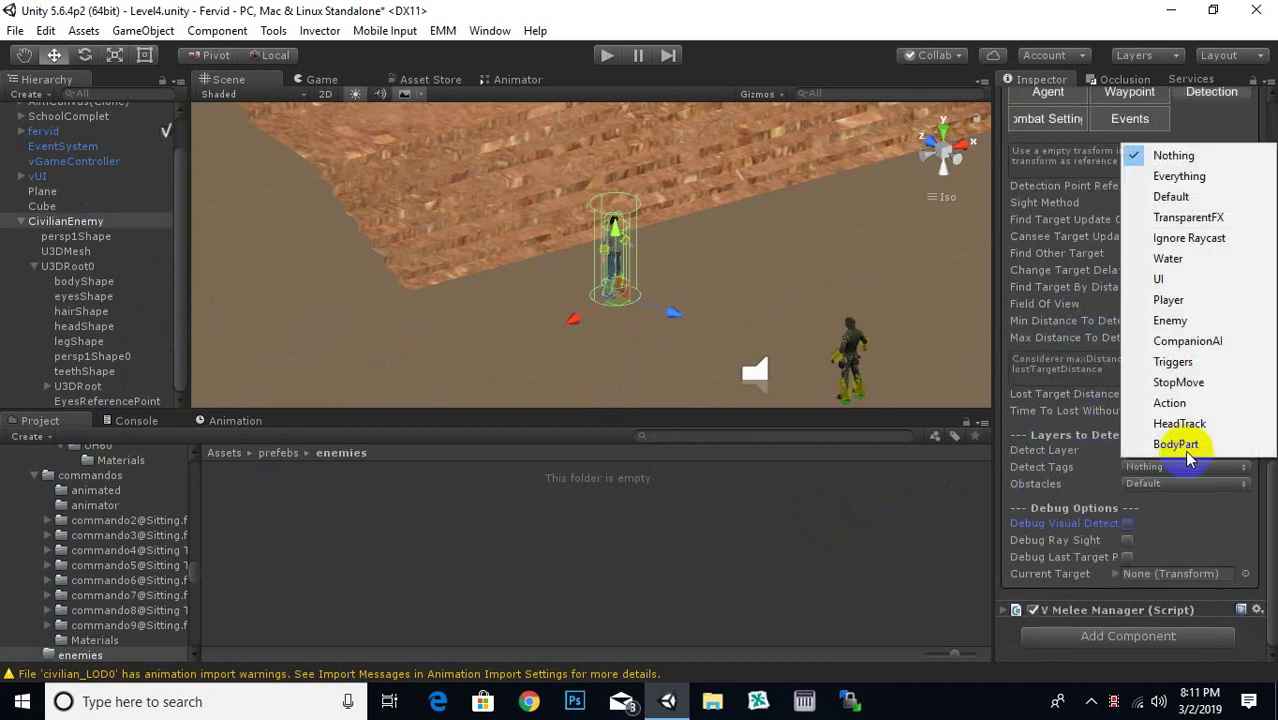
{"action": "left_click", "coordinate": [1188, 299]}
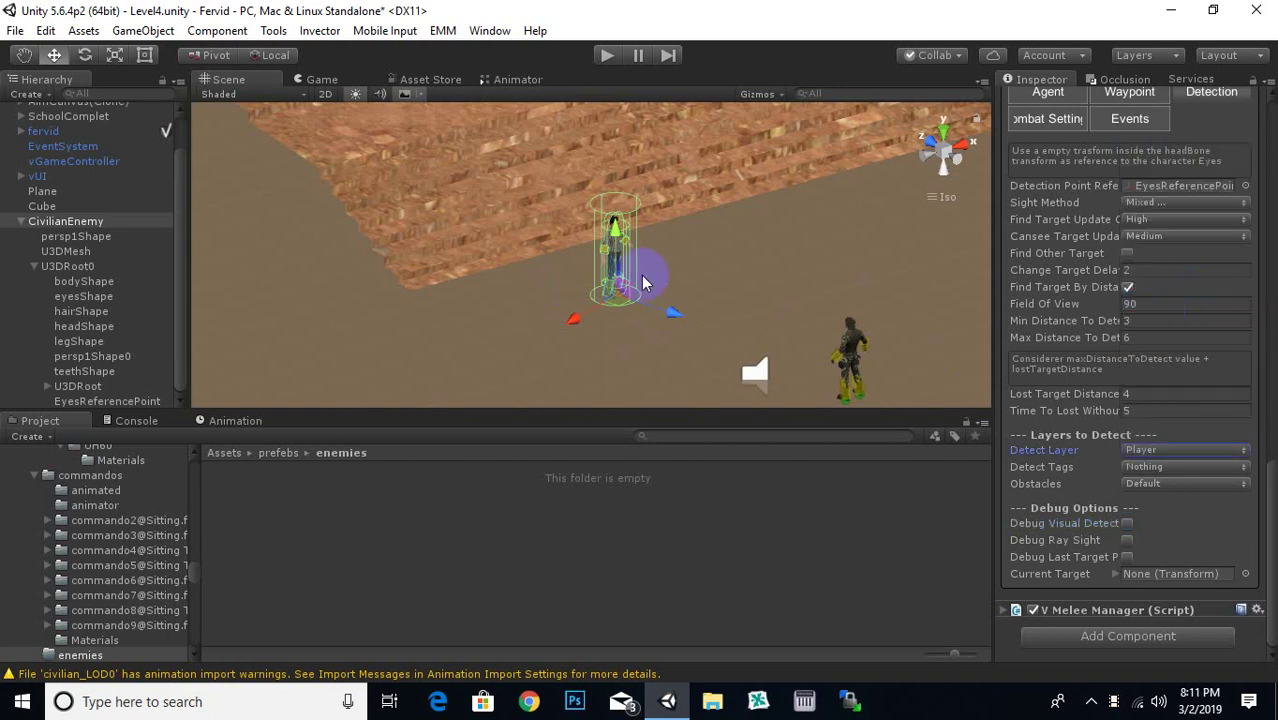
{"action": "left_click", "coordinate": [1168, 467]}
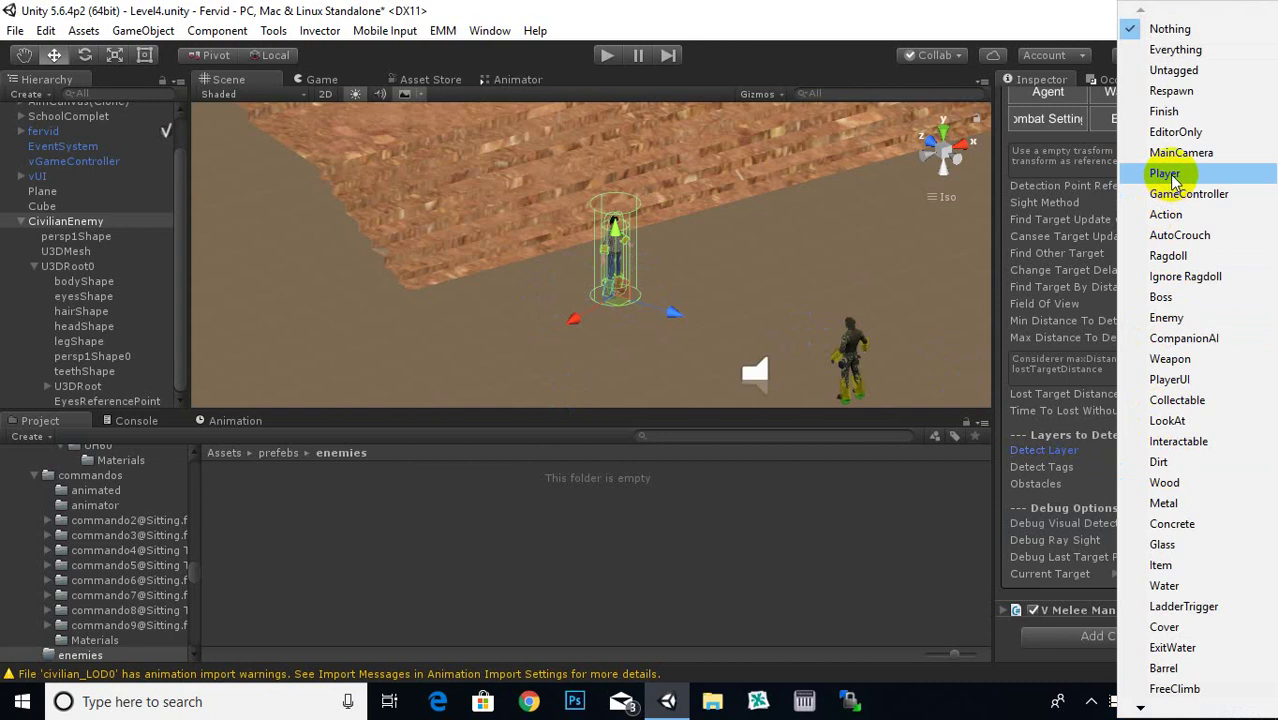
{"action": "left_click", "coordinate": [1173, 176]}
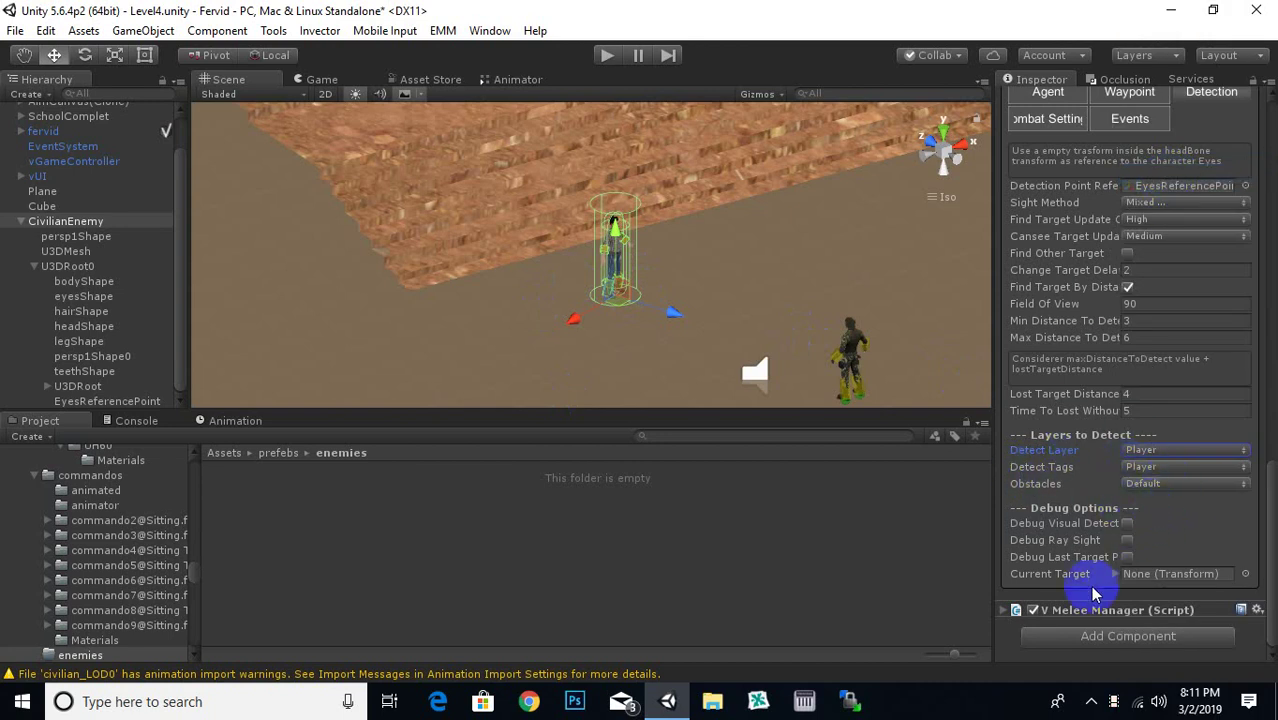
{"action": "left_click", "coordinate": [1008, 608]}
{"action": "scroll", "coordinate": [1125, 450], "scroll_direction": "down", "scroll_amount": 3}
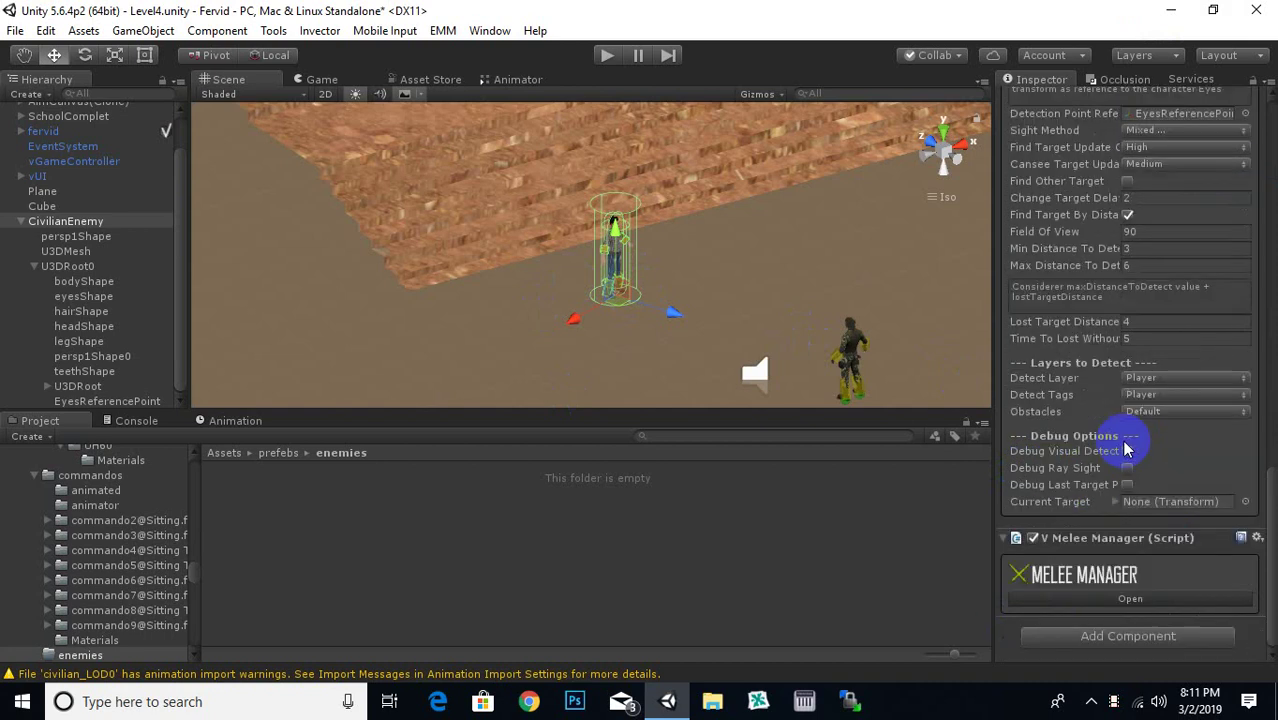
{"action": "left_click", "coordinate": [1133, 598]}
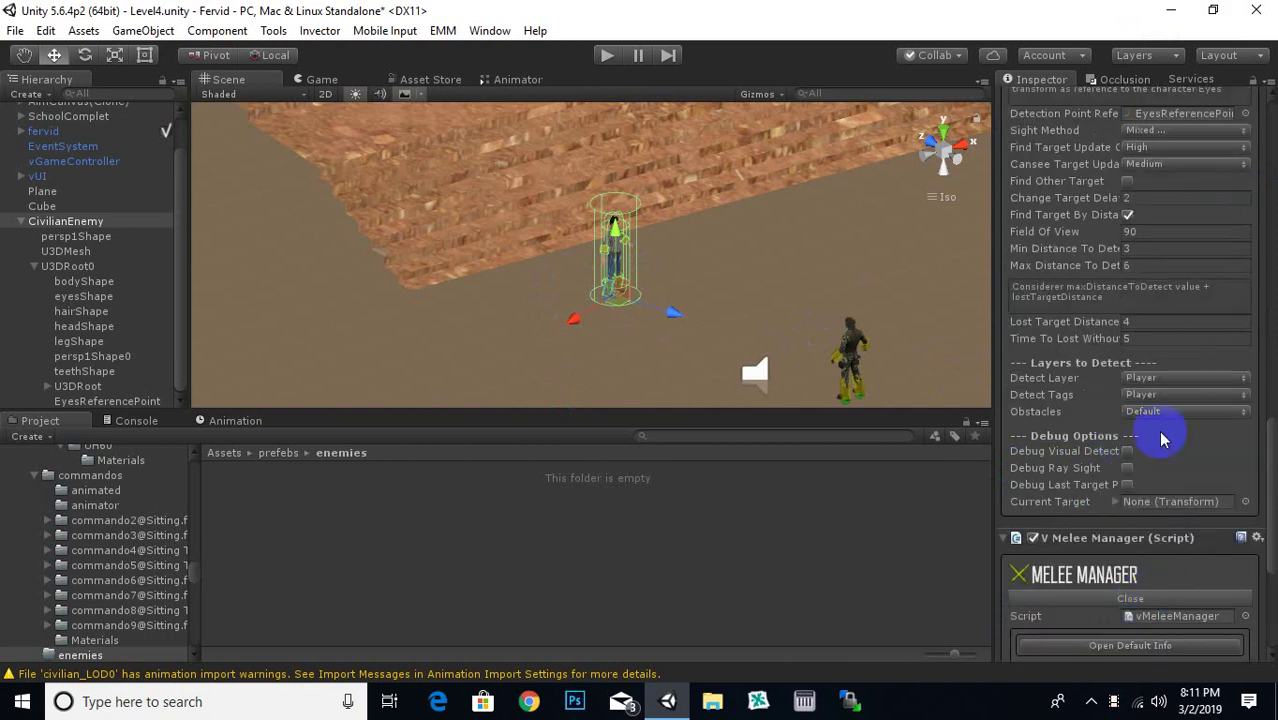
{"action": "scroll", "coordinate": [1162, 435], "scroll_direction": "down", "scroll_amount": 5}
{"action": "scroll", "coordinate": [1162, 428], "scroll_direction": "down", "scroll_amount": 1}
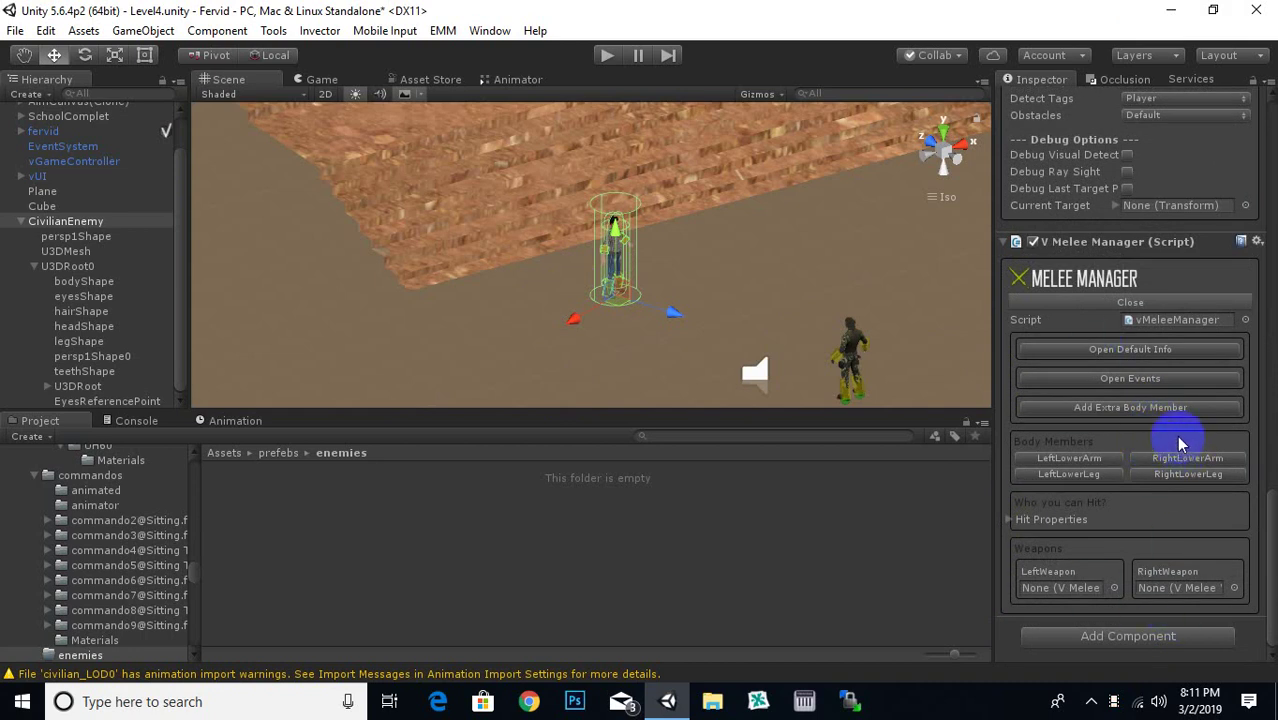
{"action": "left_click", "coordinate": [1141, 350]}
{"action": "left_click", "coordinate": [1141, 366]}
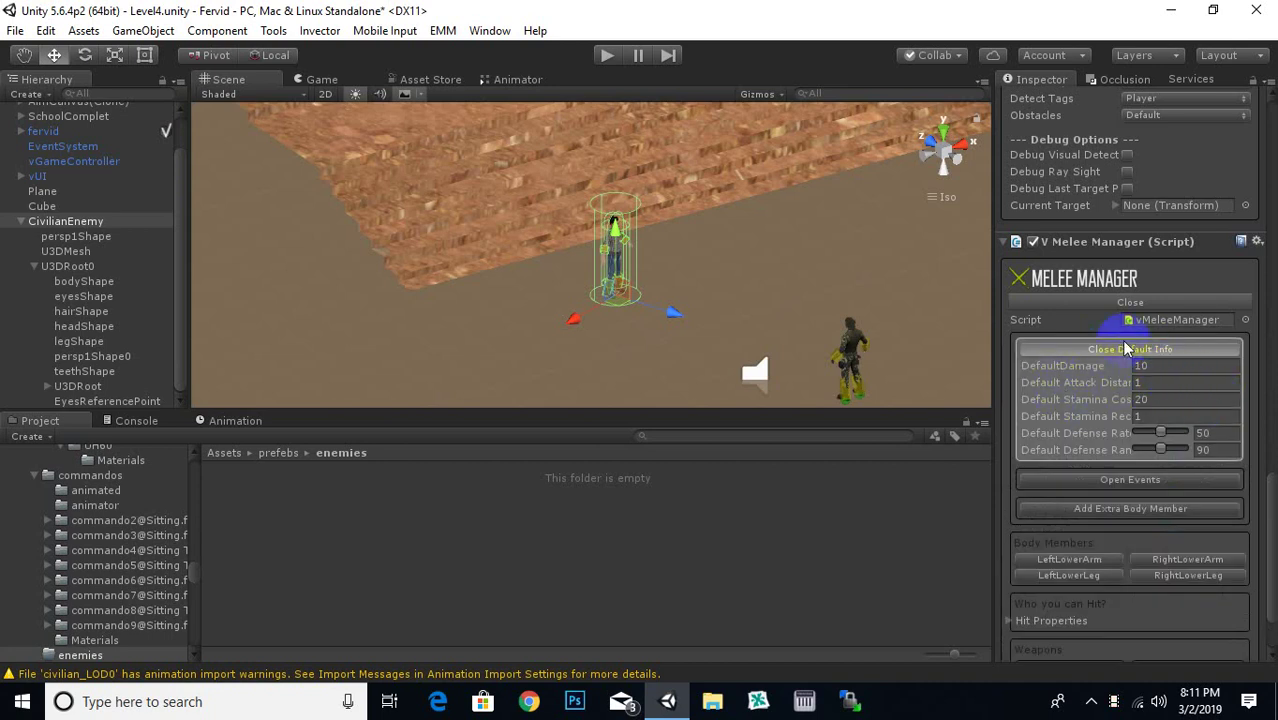
{"action": "left_click", "coordinate": [613, 298]}
{"action": "left_click", "coordinate": [852, 348]}
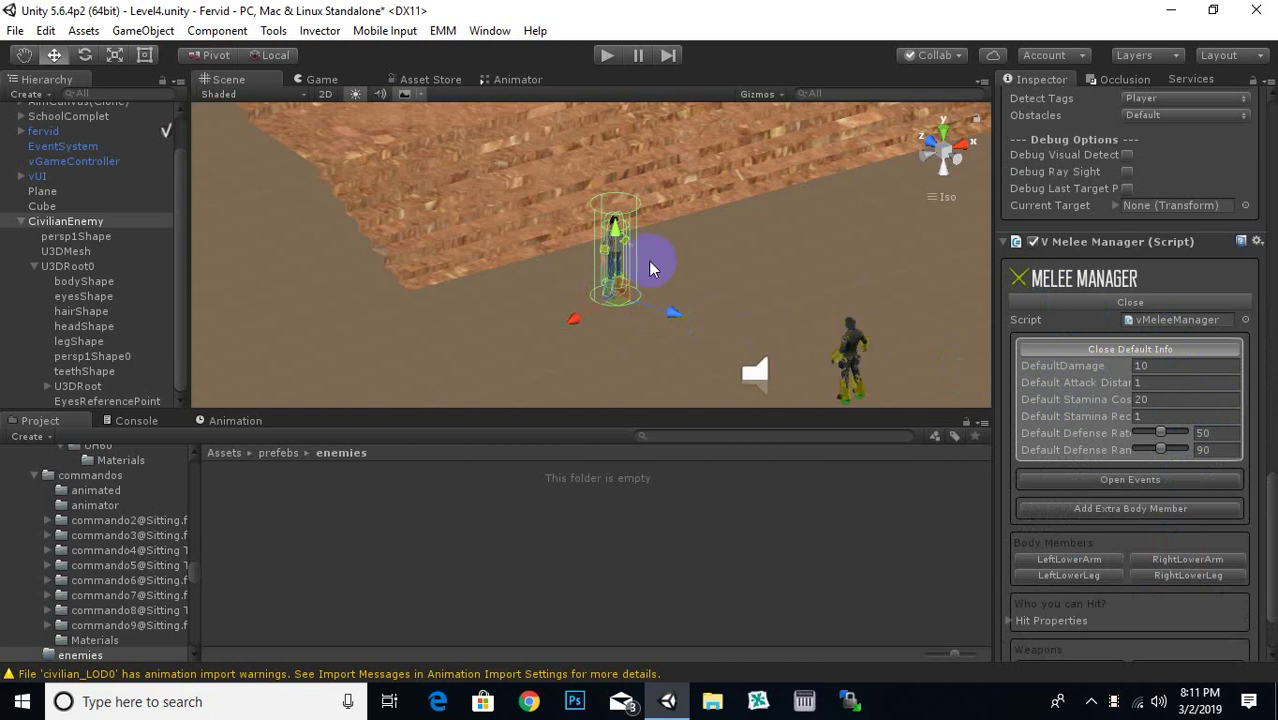
{"action": "left_click", "coordinate": [1158, 366]}
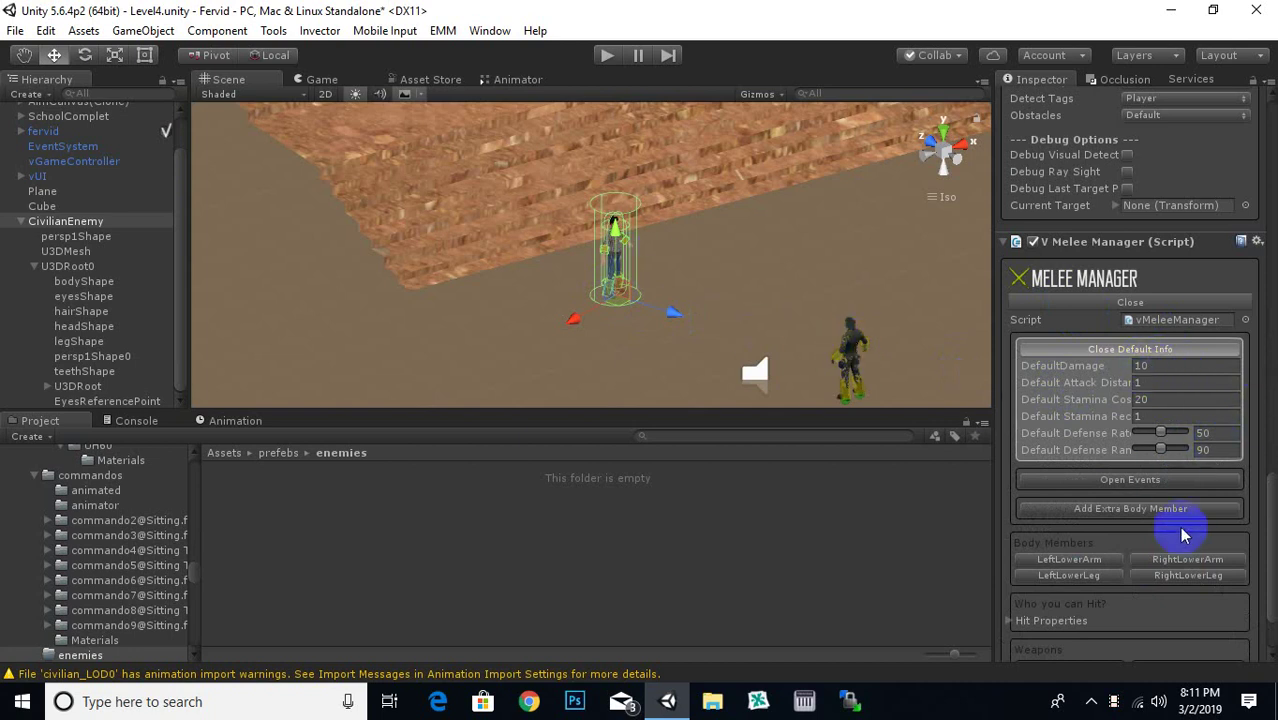
{"action": "scroll", "coordinate": [1170, 500], "scroll_direction": "down", "scroll_amount": 2}
{"action": "scroll", "coordinate": [1120, 425], "scroll_direction": "down", "scroll_amount": 1}
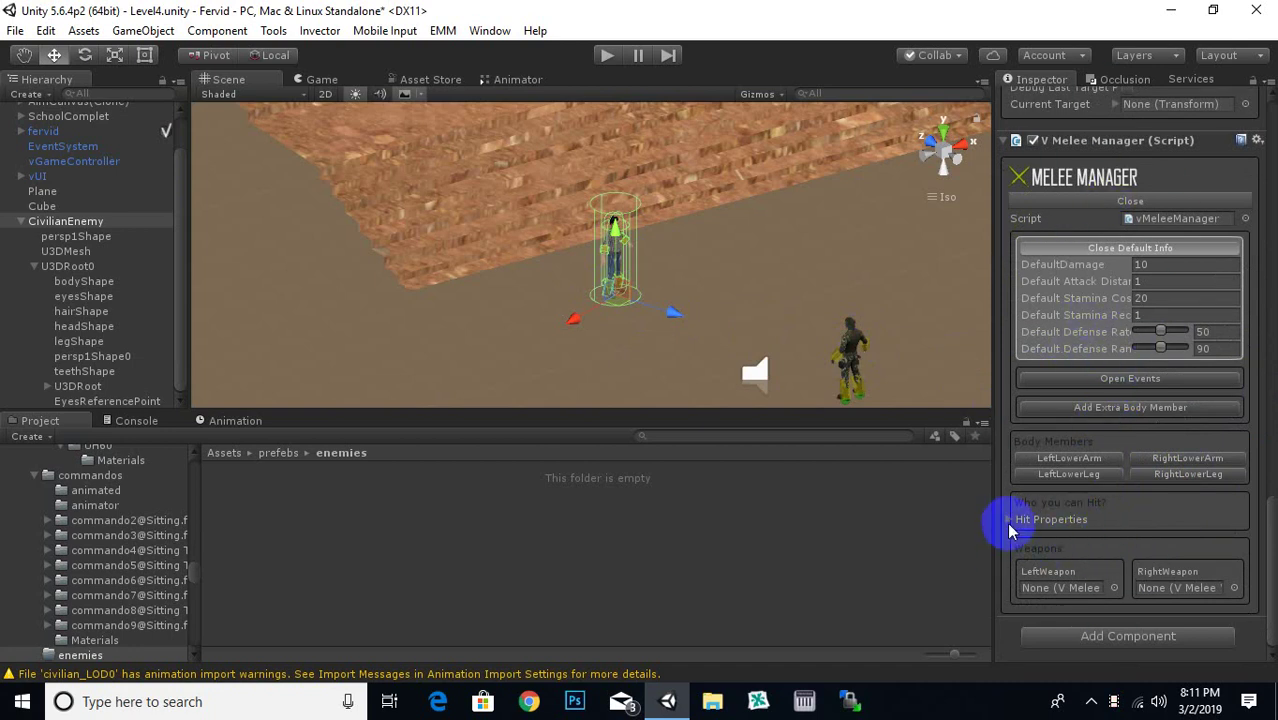
- Change Hit Properties' Hit Damage Tags Element 0 from Enemy to Player
{"action": "left_click", "coordinate": [1008, 520]}
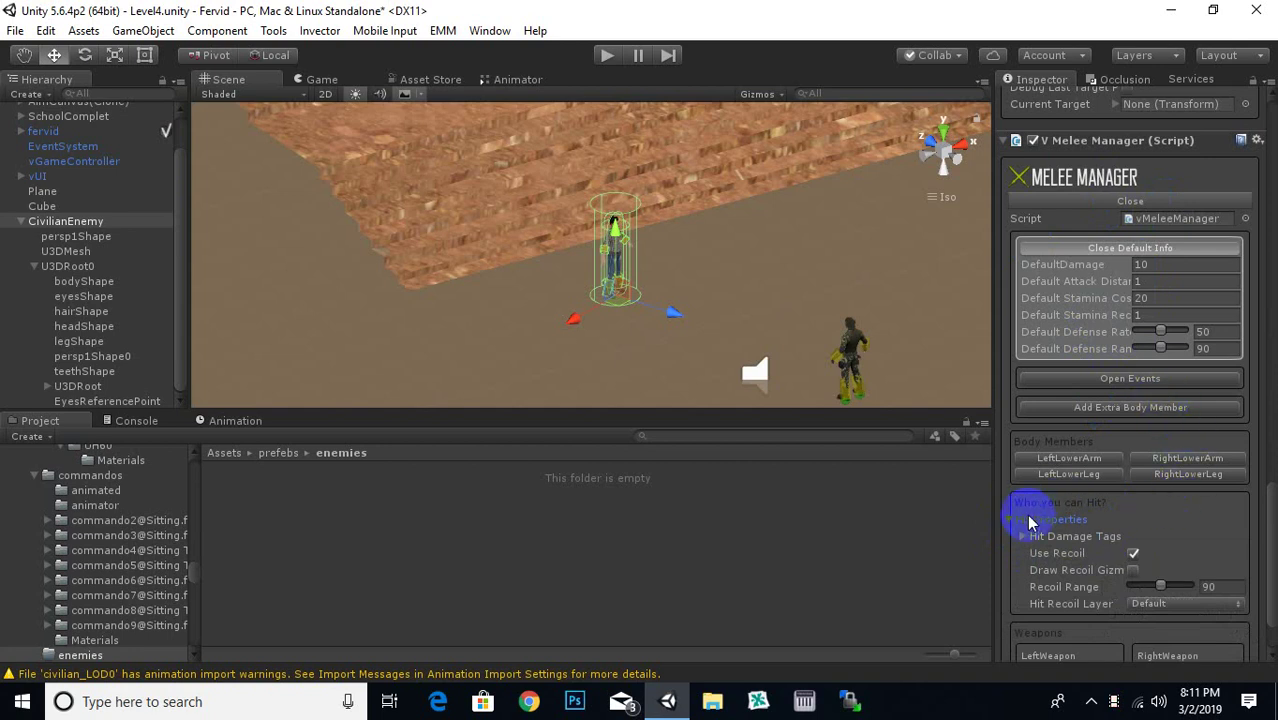
{"action": "scroll", "coordinate": [1035, 490], "scroll_direction": "down", "scroll_amount": 2}
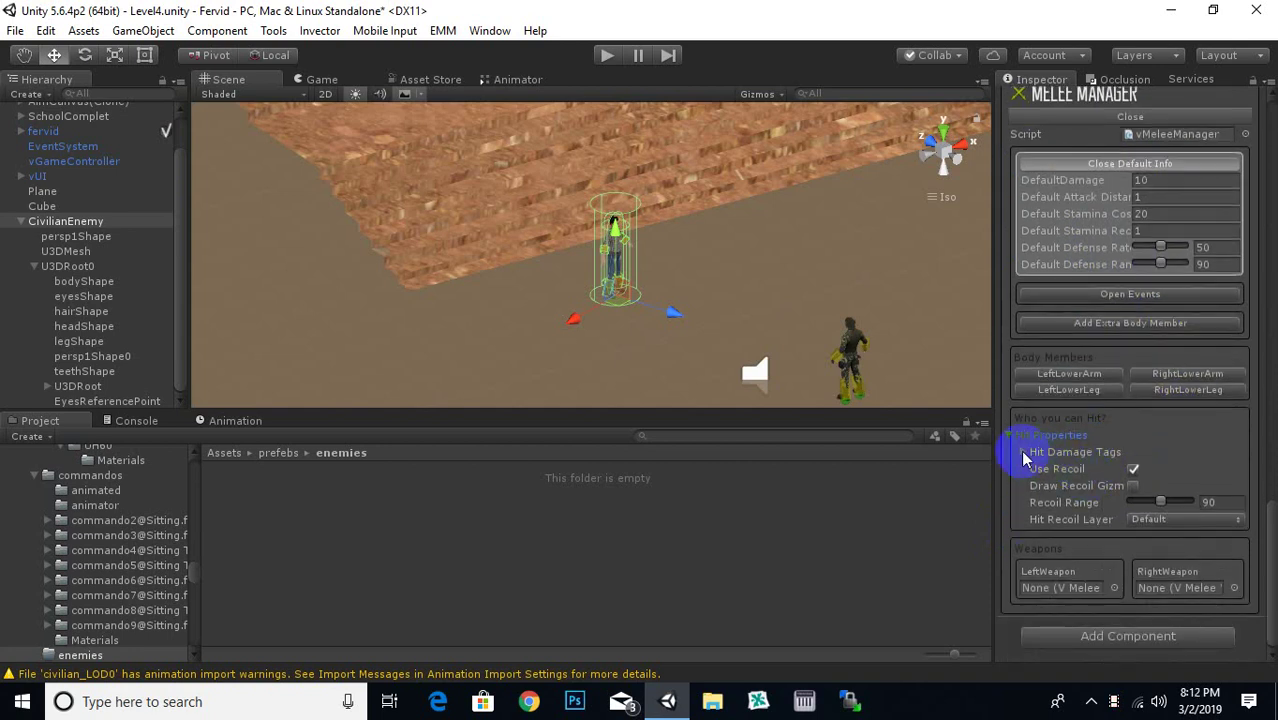
{"action": "left_click", "coordinate": [1024, 452]}
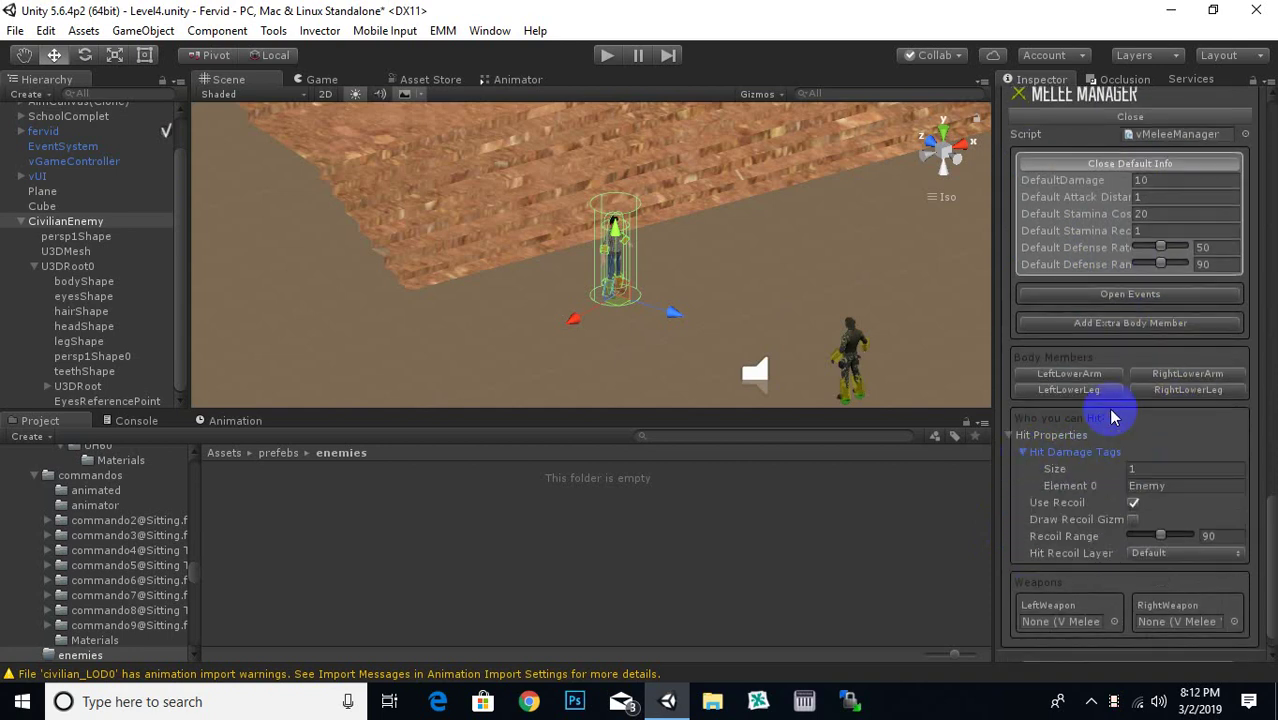
{"action": "scroll", "coordinate": [1113, 417], "scroll_direction": "down", "scroll_amount": 1}
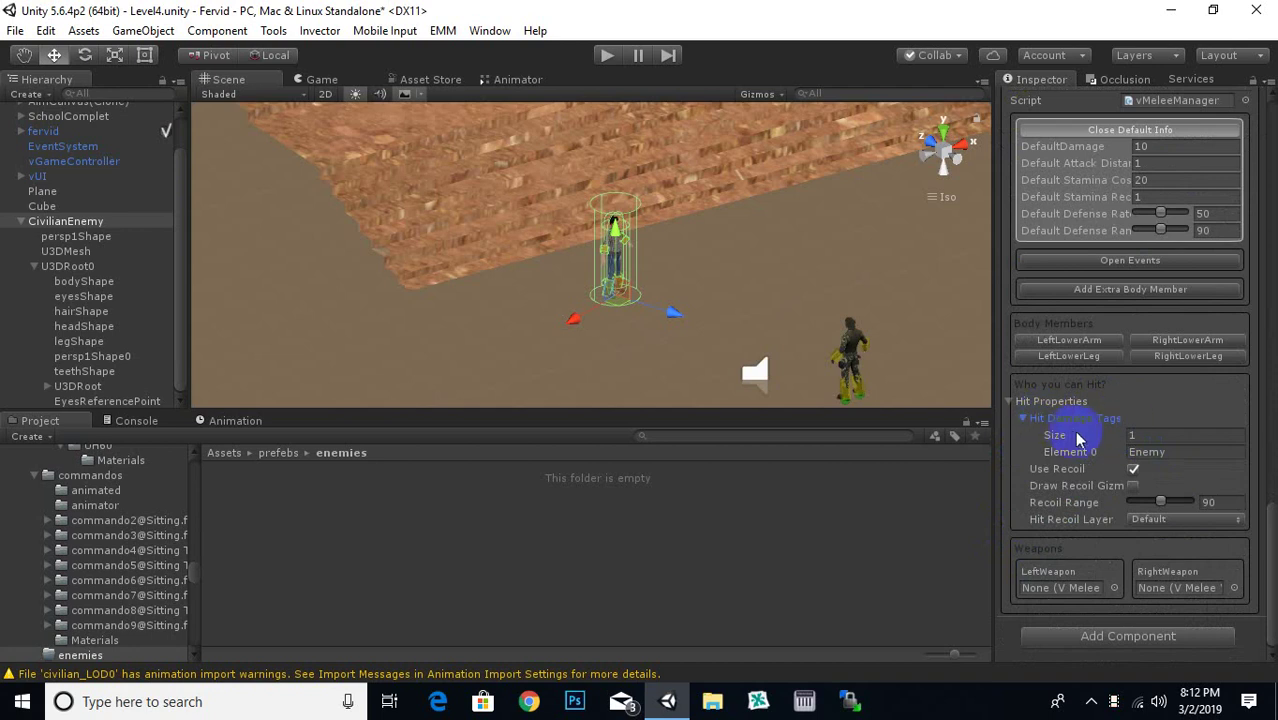
{"action": "left_click", "coordinate": [1140, 435]}
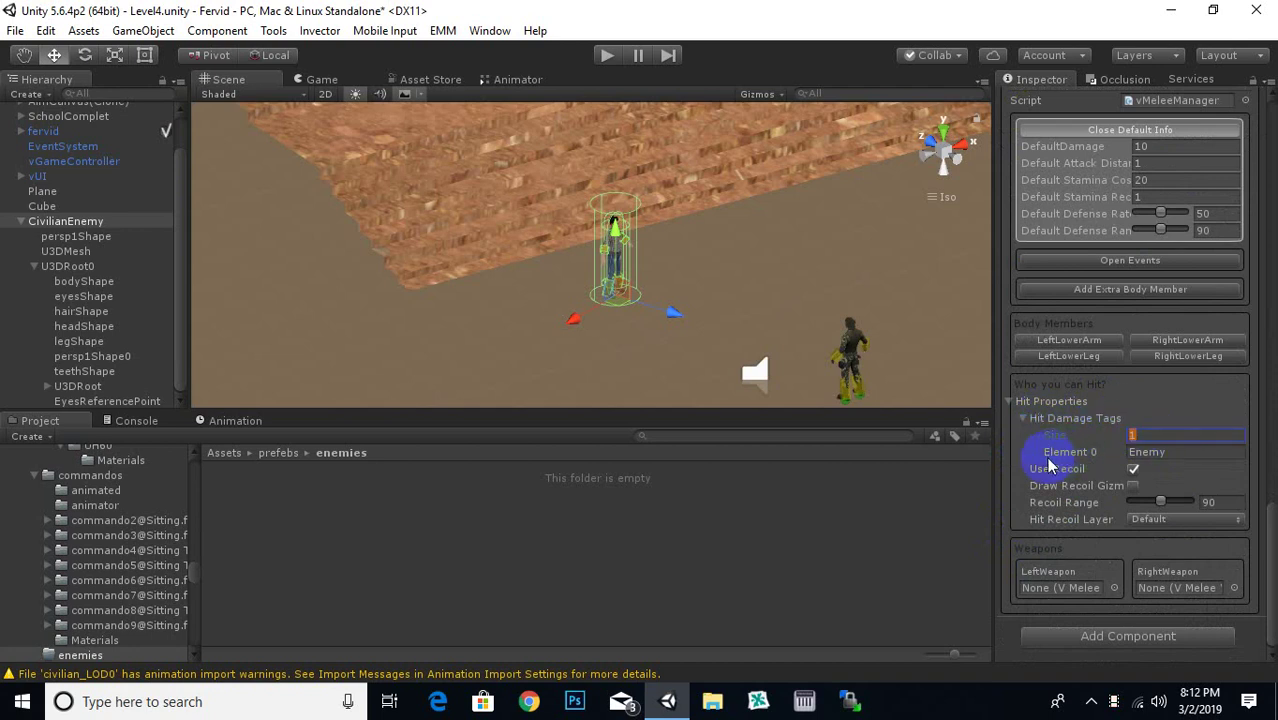
{"action": "left_click", "coordinate": [1143, 452]}
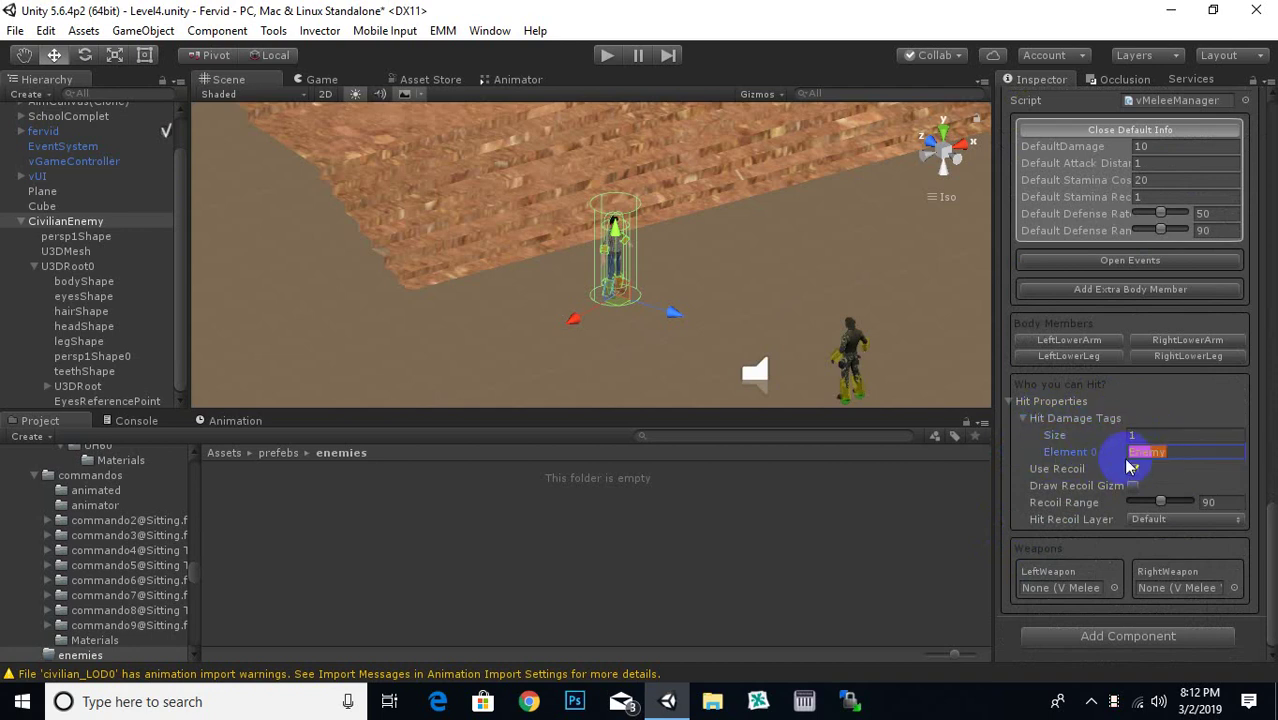
{"action": "left_click", "coordinate": [1132, 468]}
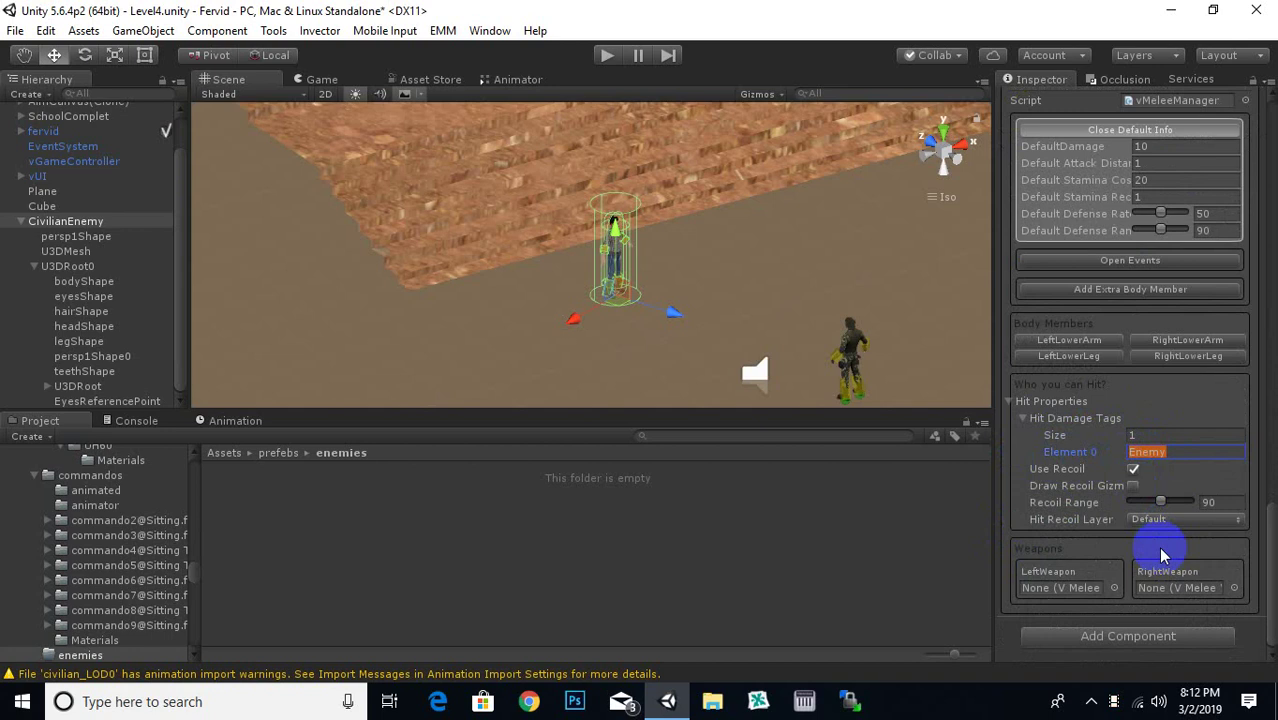
{"action": "type", "text": "Player"}
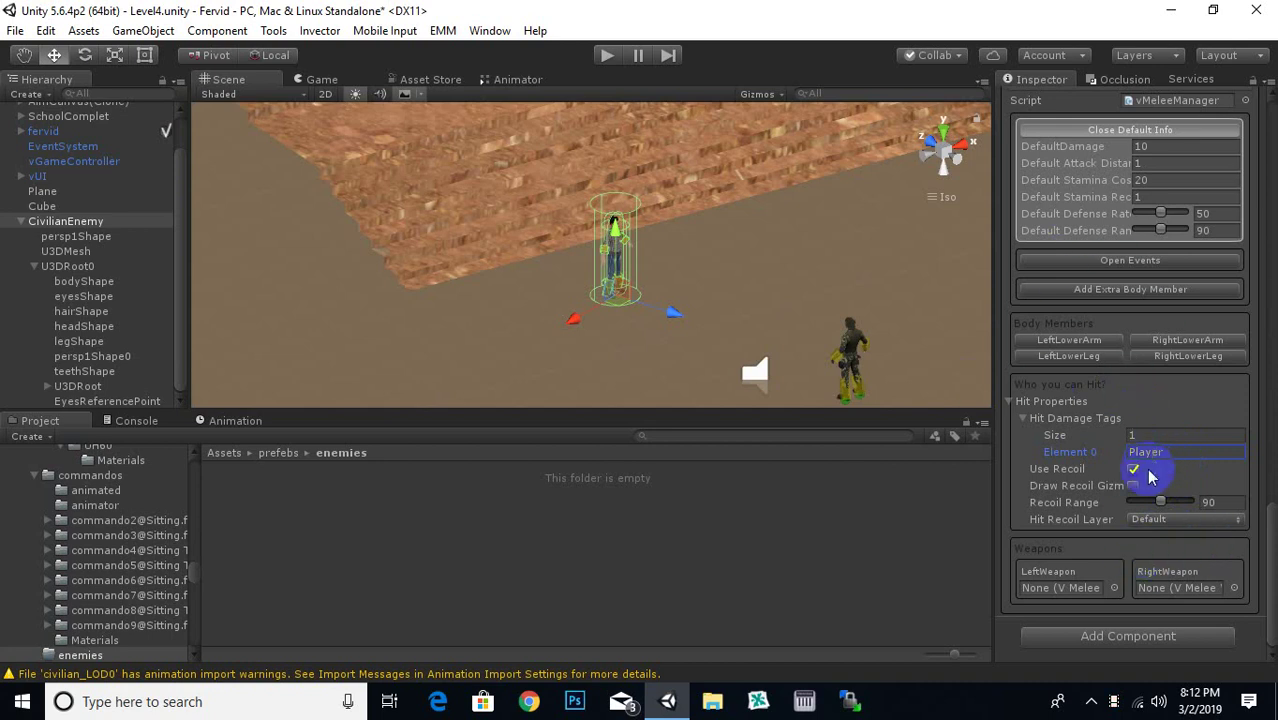
{"action": "left_click", "coordinate": [1147, 451]}
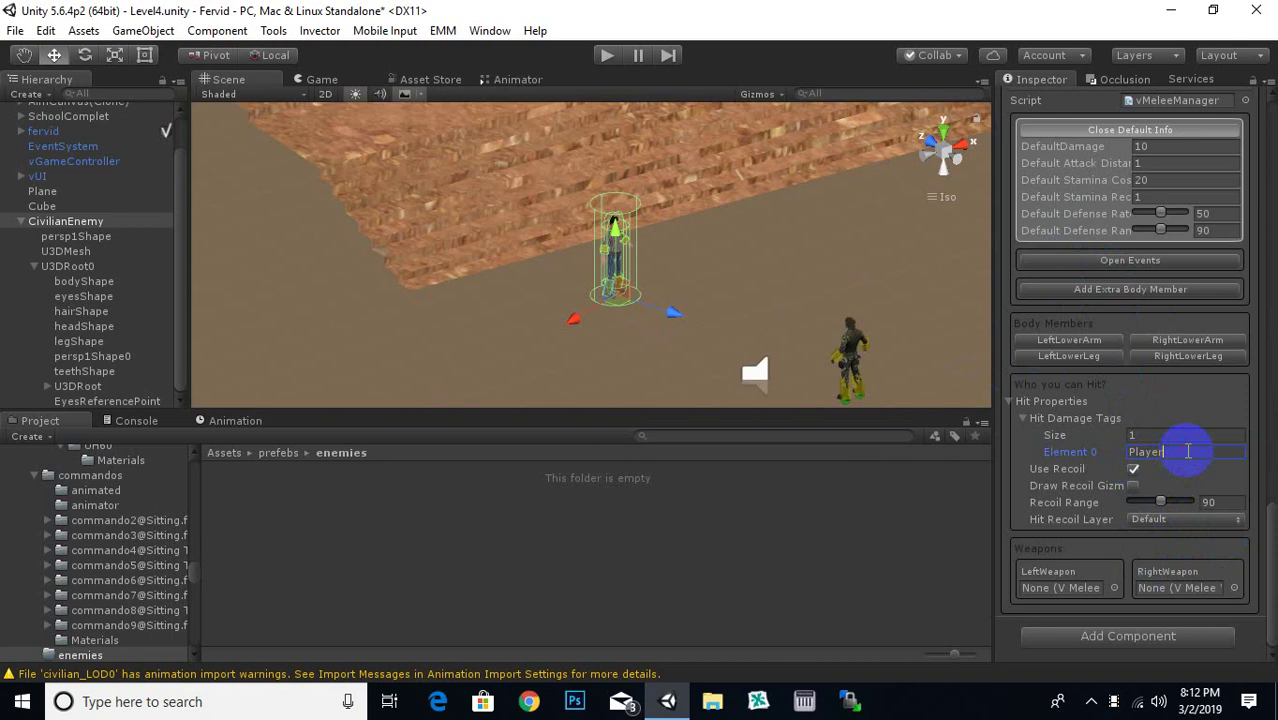
- Reframe the scene and scroll back up to the detection settings: EyesReferencePoint, FOV 90, distances 3–6
{"action": "middle_click_drag", "start_coordinate": [694, 294], "coordinate": [845, 308]}
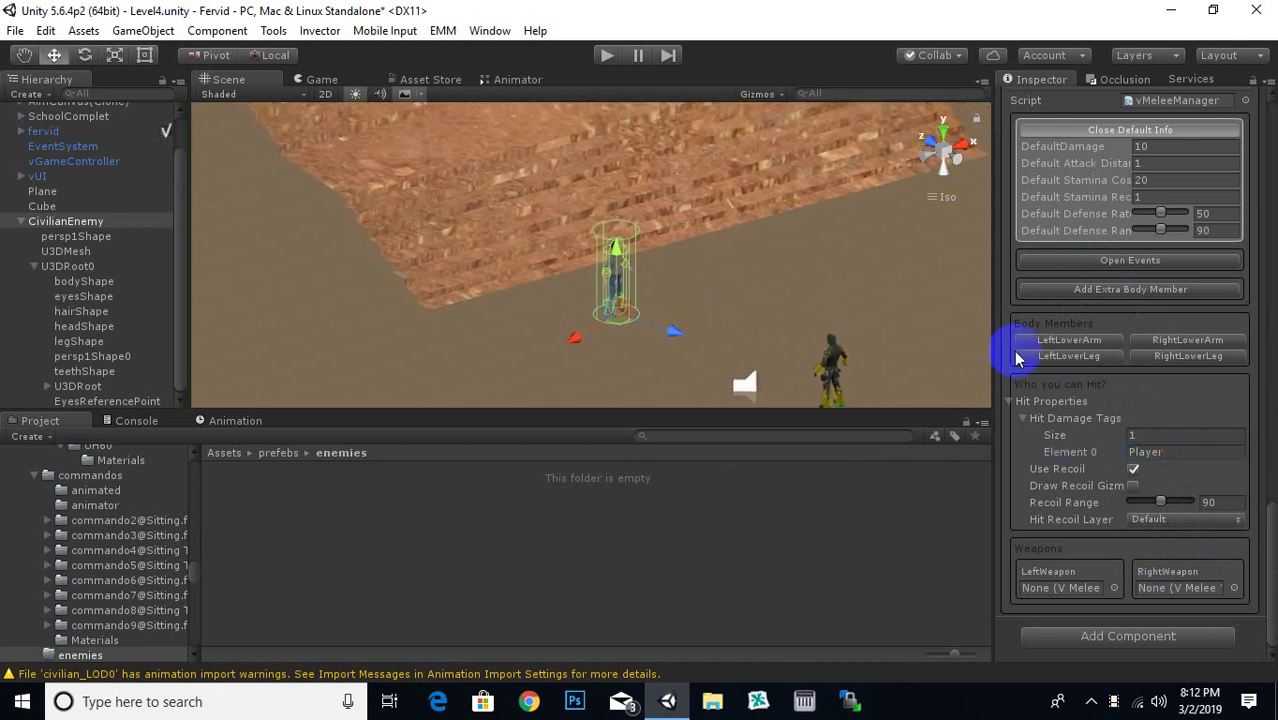
{"action": "middle_click_drag", "start_coordinate": [801, 271], "coordinate": [668, 287]}
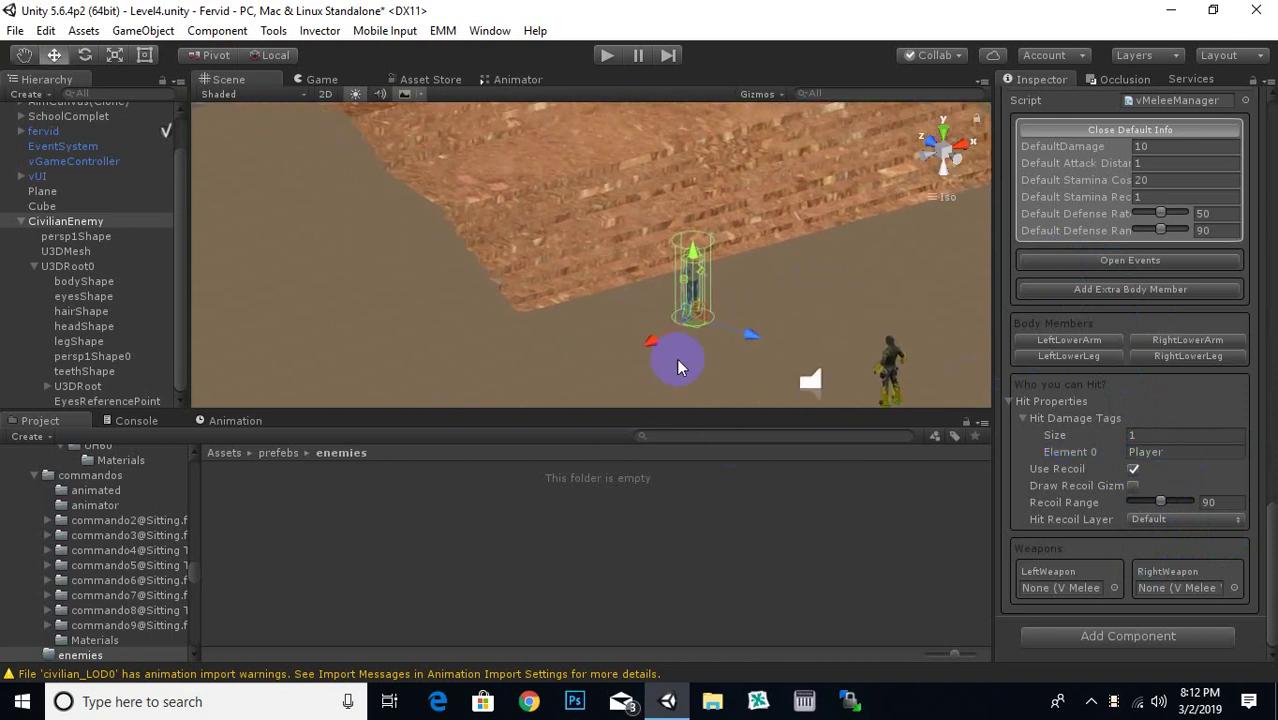
{"action": "left_click", "coordinate": [695, 302]}
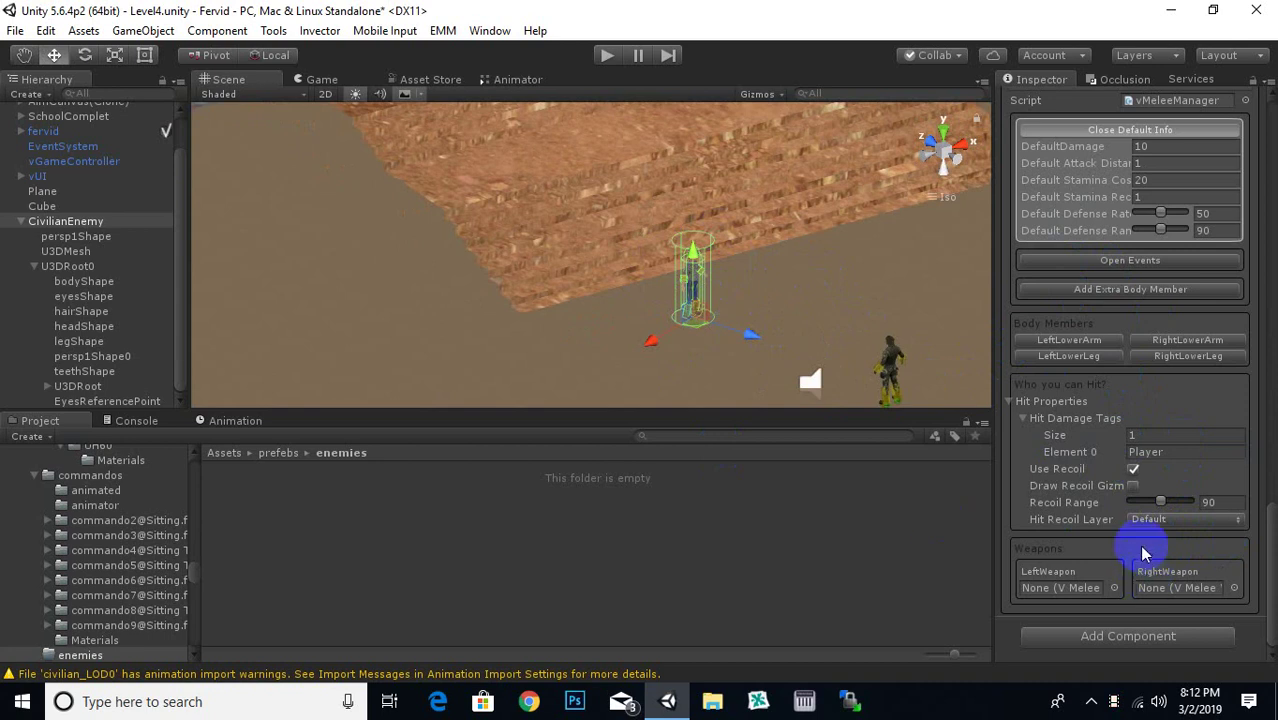
{"action": "scroll", "coordinate": [1140, 540], "scroll_direction": "up", "scroll_amount": 1}
{"action": "scroll", "coordinate": [1140, 543], "scroll_direction": "up", "scroll_amount": 3}
{"action": "scroll", "coordinate": [1142, 537], "scroll_direction": "up", "scroll_amount": 3}
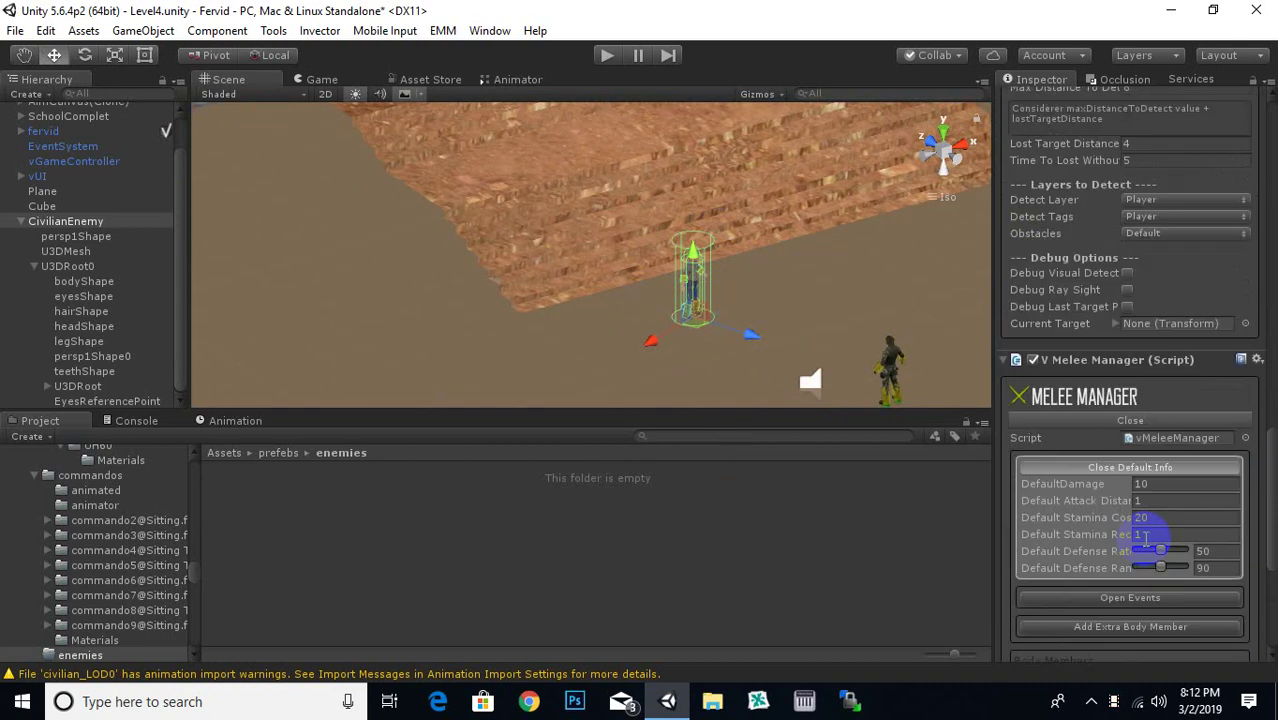
{"action": "scroll", "coordinate": [1058, 365], "scroll_direction": "up", "scroll_amount": 1}
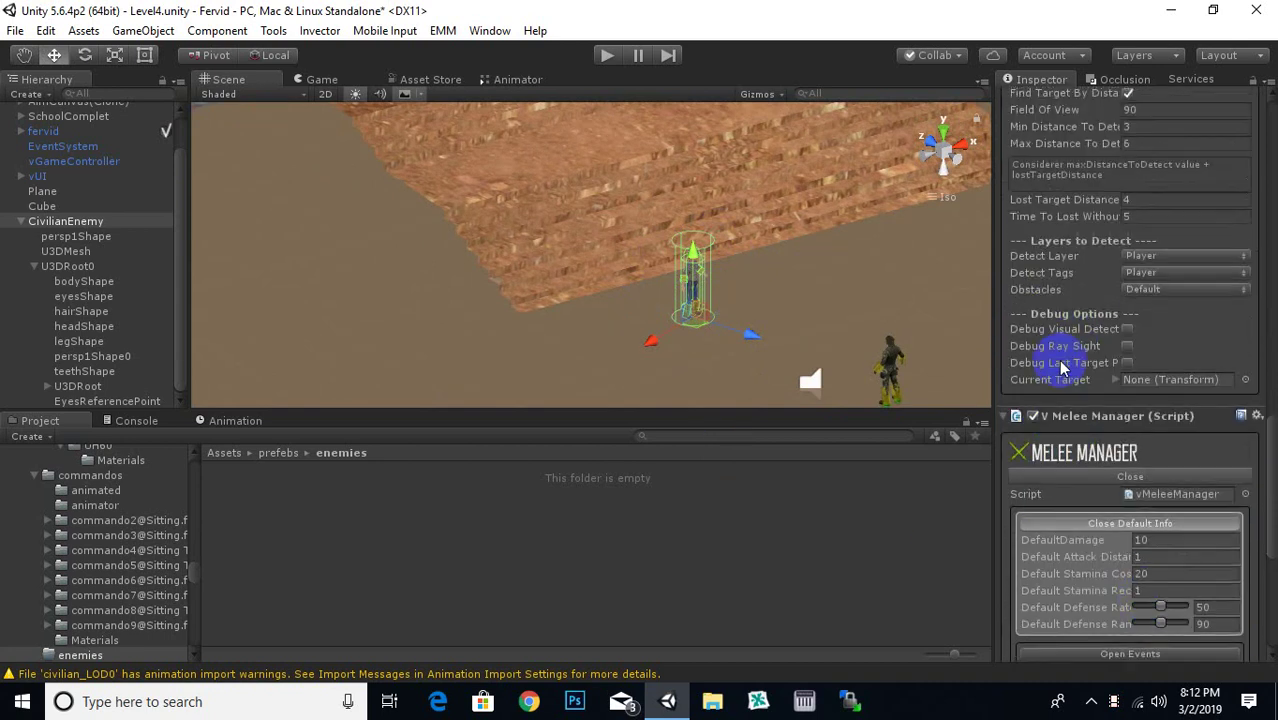
{"action": "scroll", "coordinate": [1063, 378], "scroll_direction": "up", "scroll_amount": 4}
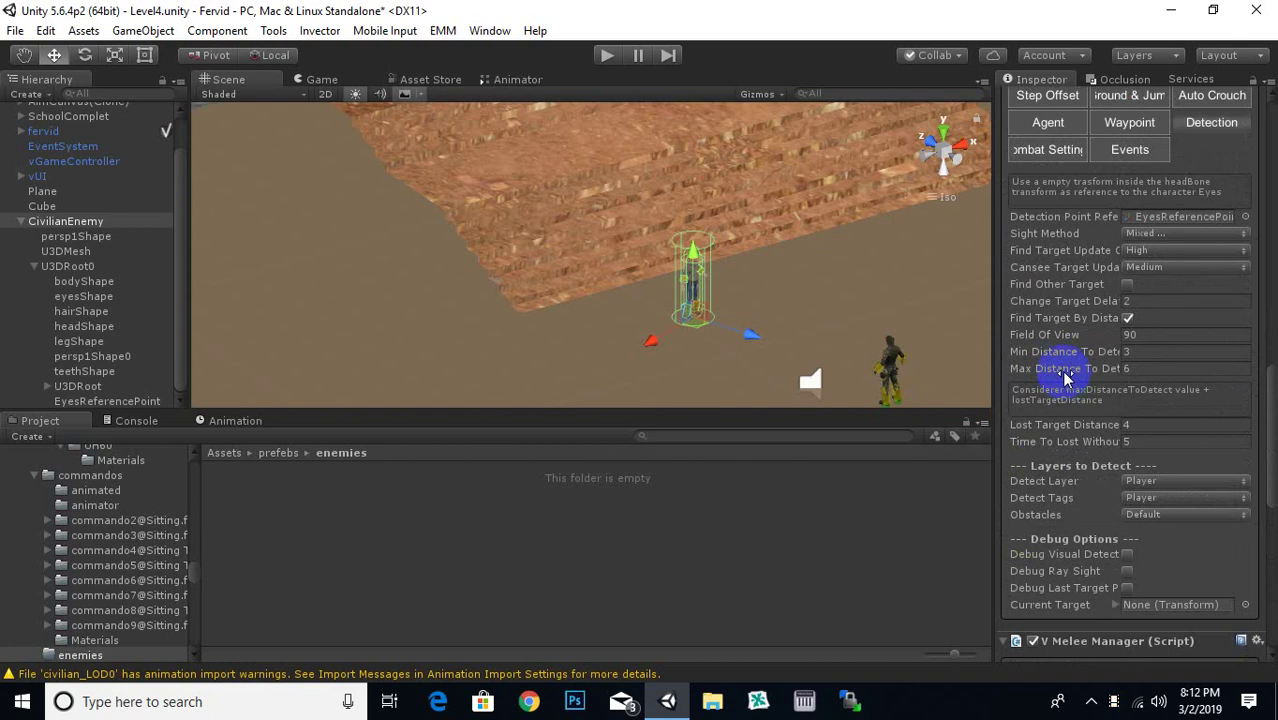
{"action": "scroll", "coordinate": [1065, 378], "scroll_direction": "up", "scroll_amount": 1}
{"action": "scroll", "coordinate": [1065, 378], "scroll_direction": "up", "scroll_amount": 3}
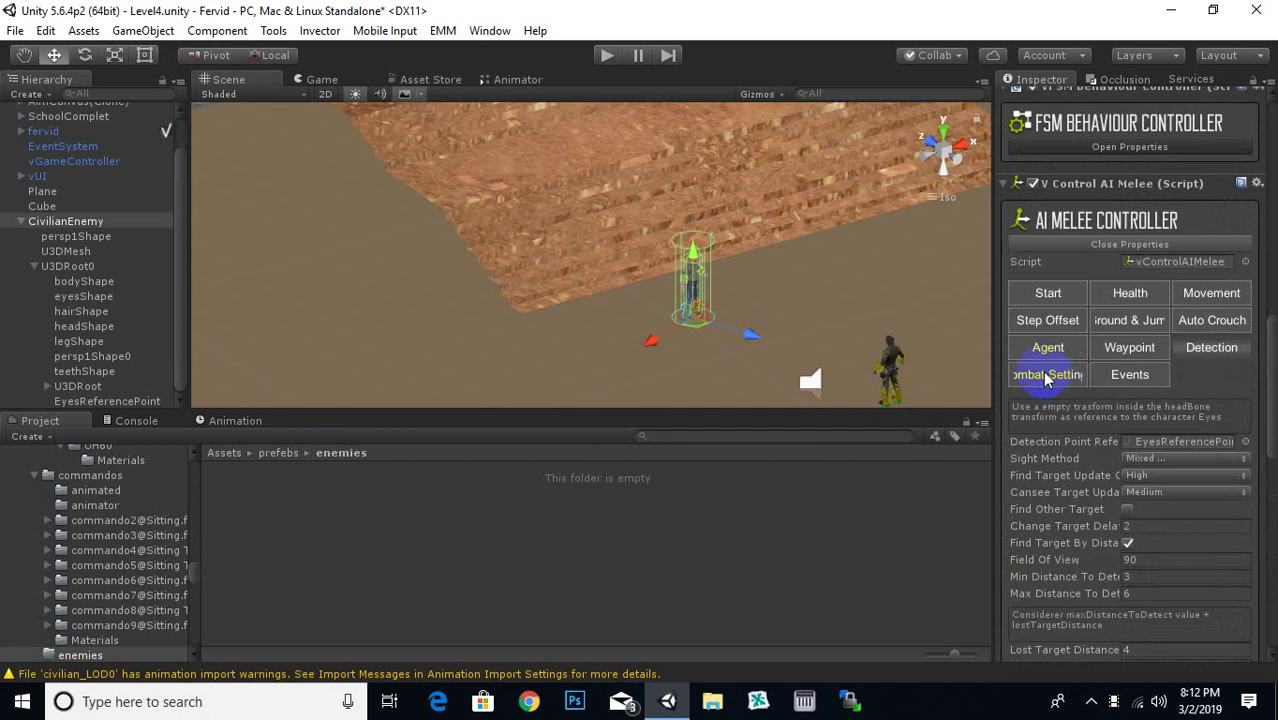
{"action": "left_click", "coordinate": [1047, 376]}
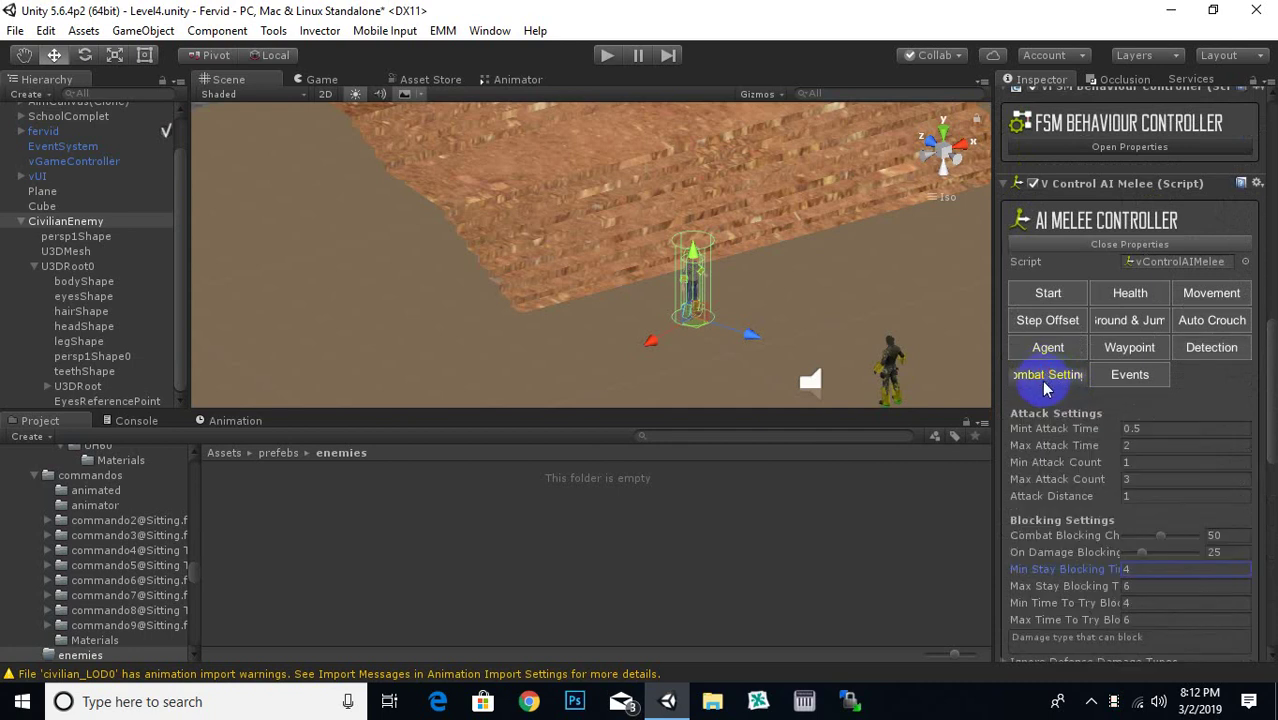
{"action": "scroll", "coordinate": [1220, 408], "scroll_direction": "down", "scroll_amount": 2}
{"action": "scroll", "coordinate": [1220, 410], "scroll_direction": "down", "scroll_amount": 3}
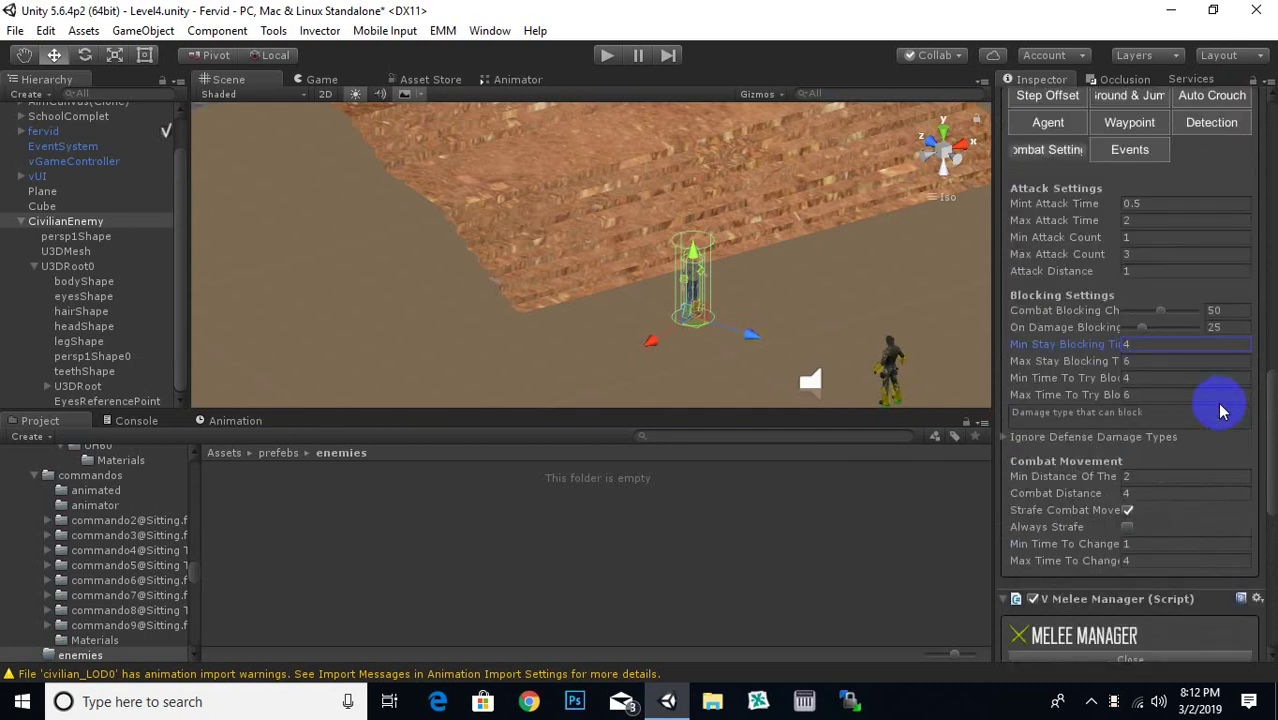
{"action": "scroll", "coordinate": [1220, 410], "scroll_direction": "down", "scroll_amount": 1}
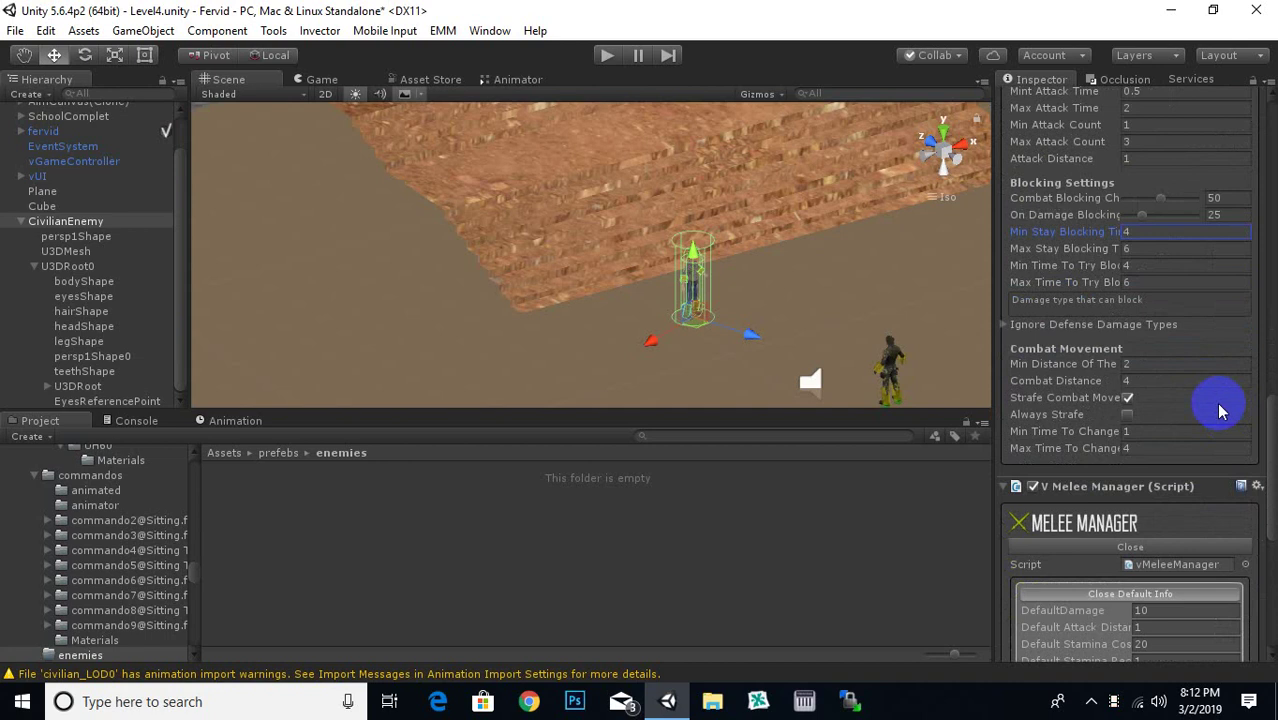
{"action": "left_click", "coordinate": [1003, 325]}
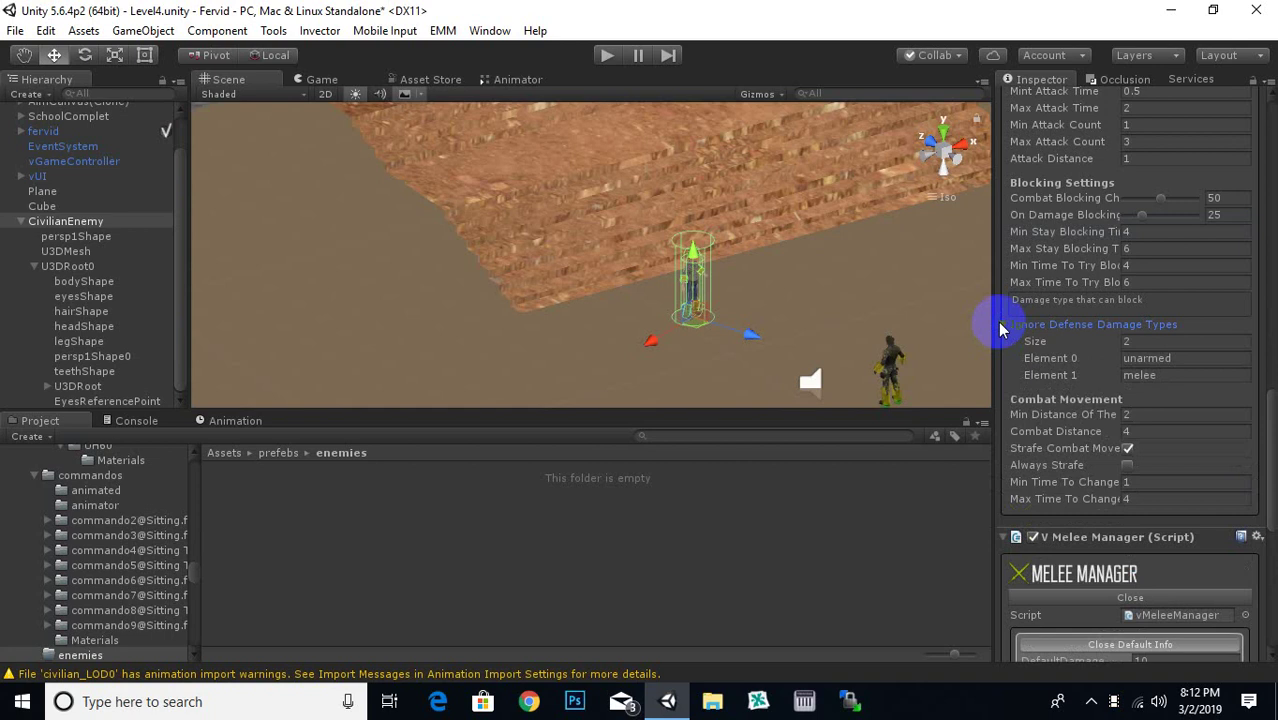
{"action": "left_click", "coordinate": [1003, 325]}
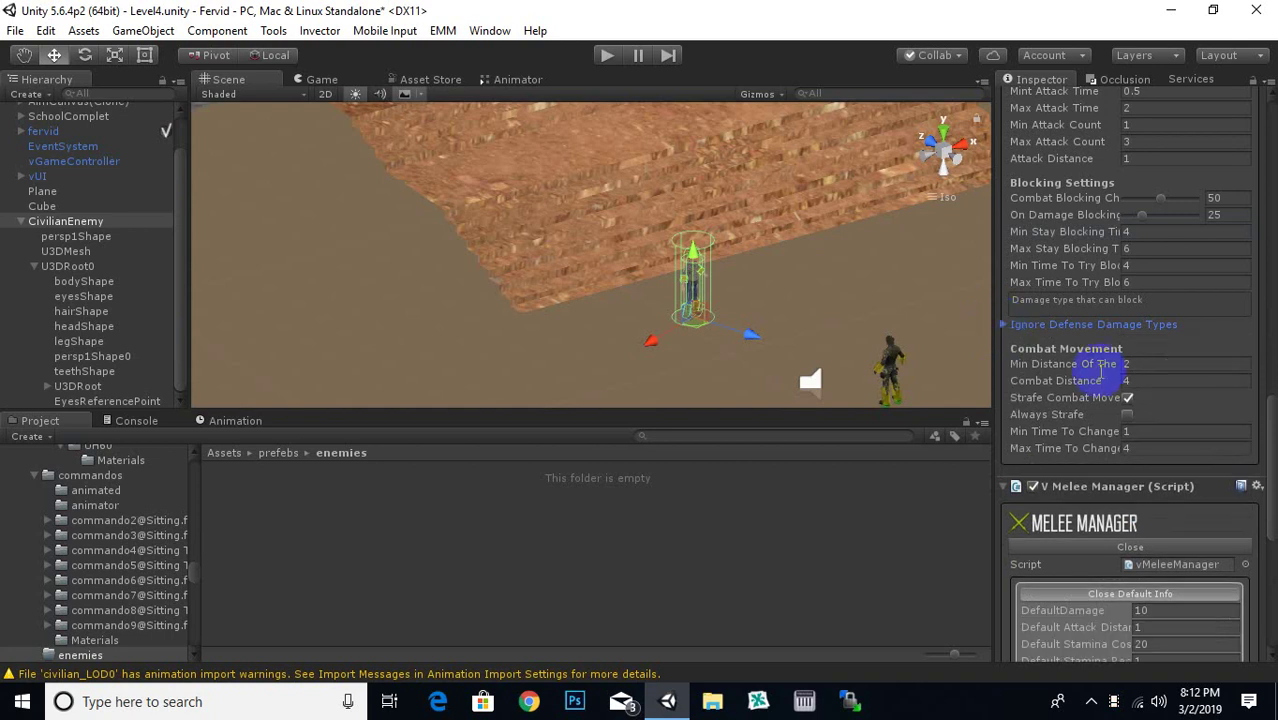
{"action": "scroll", "coordinate": [1130, 370], "scroll_direction": "up", "scroll_amount": 3}
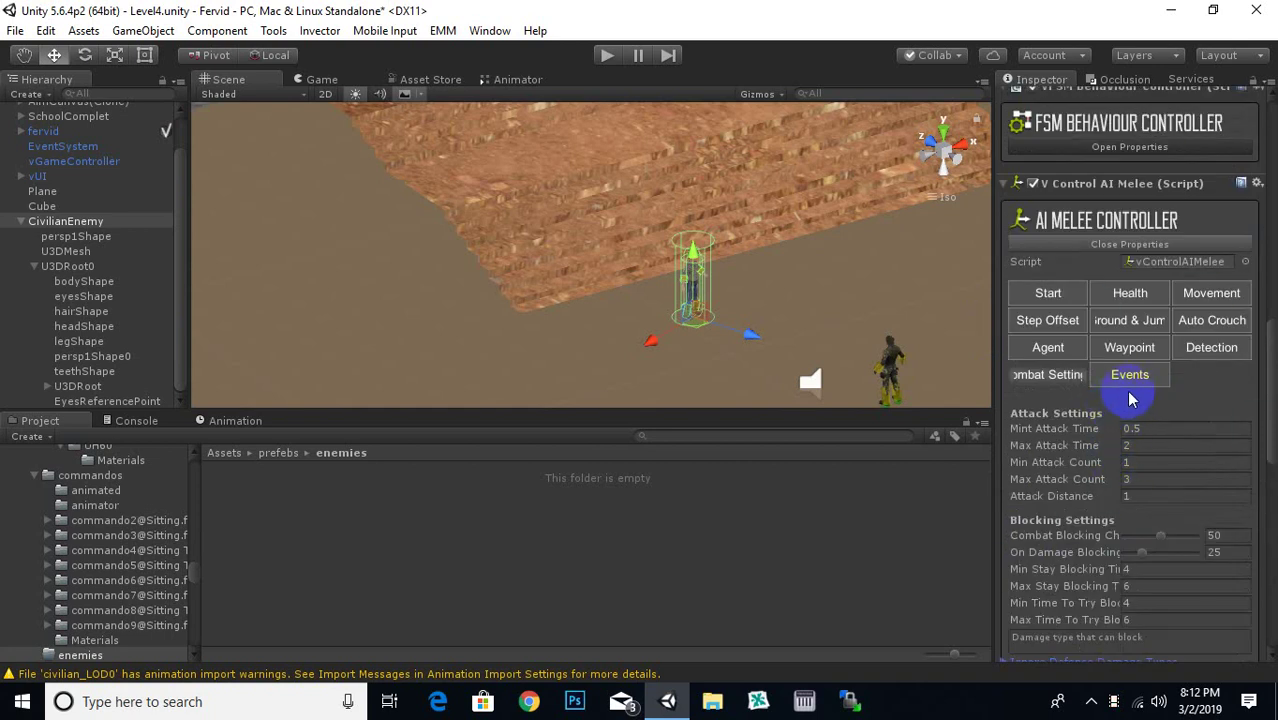
{"action": "left_click", "coordinate": [1131, 376]}
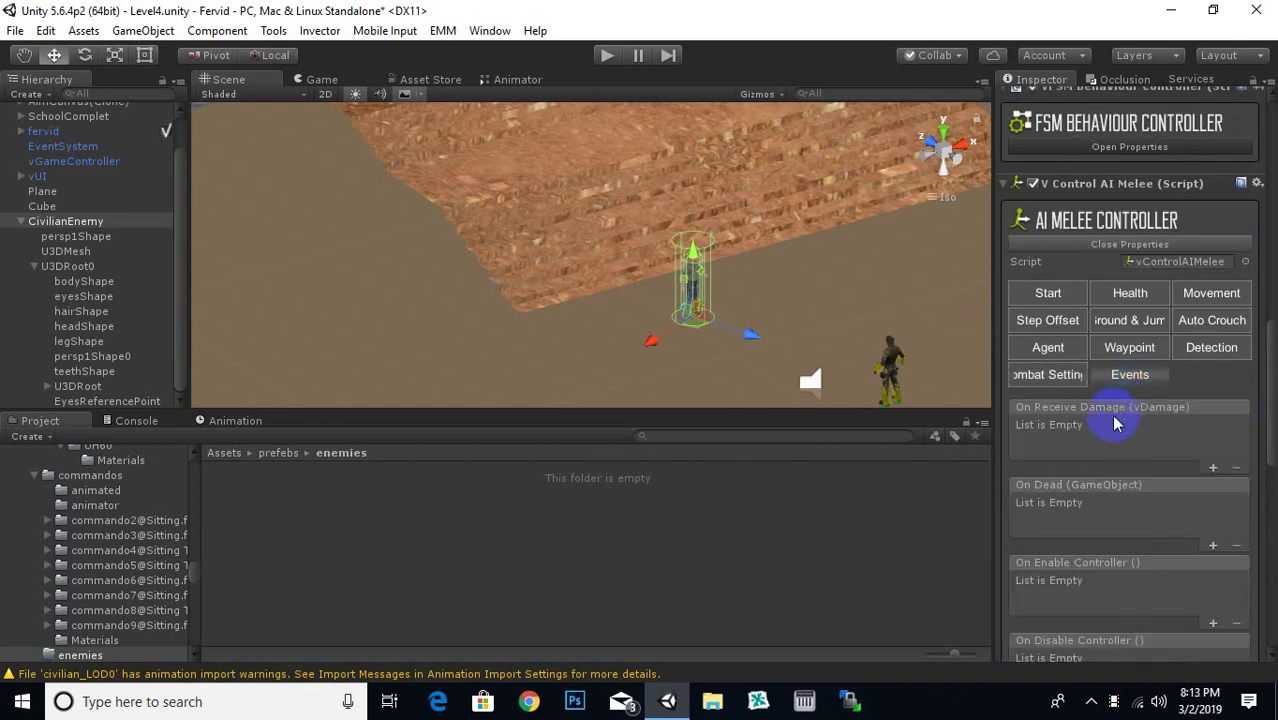
{"action": "scroll", "coordinate": [1118, 486], "scroll_direction": "down", "scroll_amount": 1}
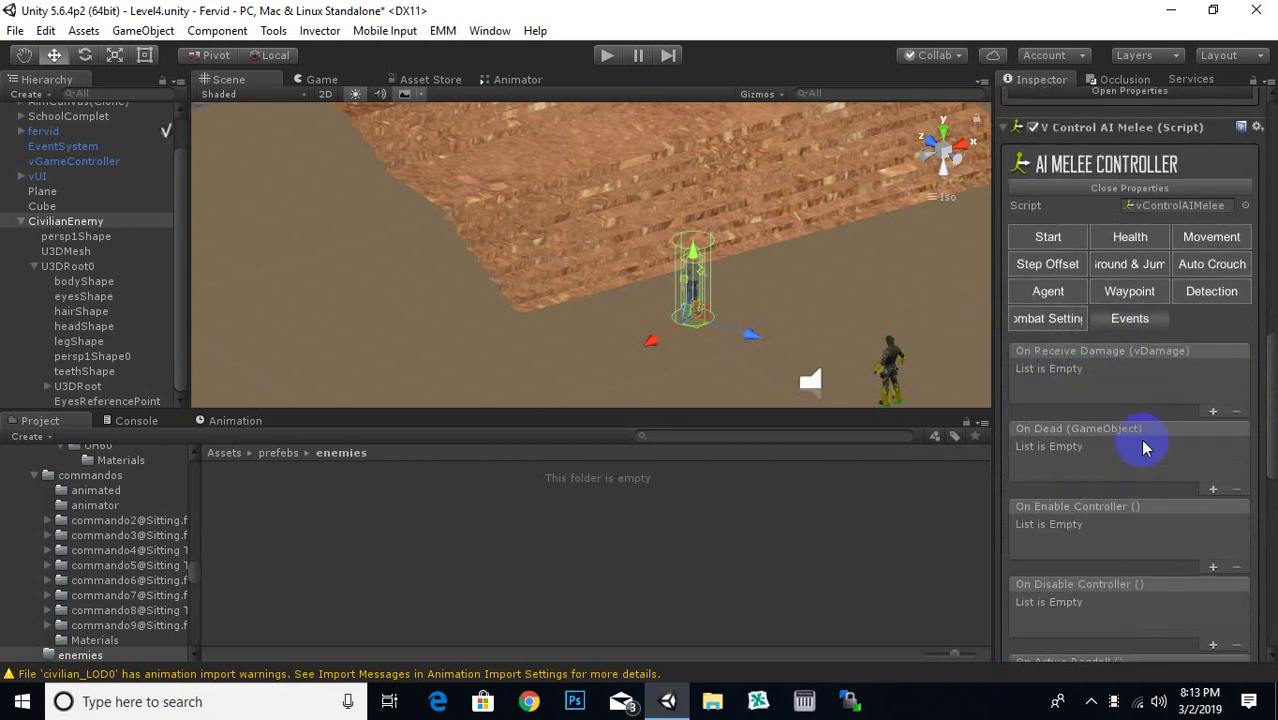
{"action": "scroll", "coordinate": [1118, 486], "scroll_direction": "down", "scroll_amount": 1}
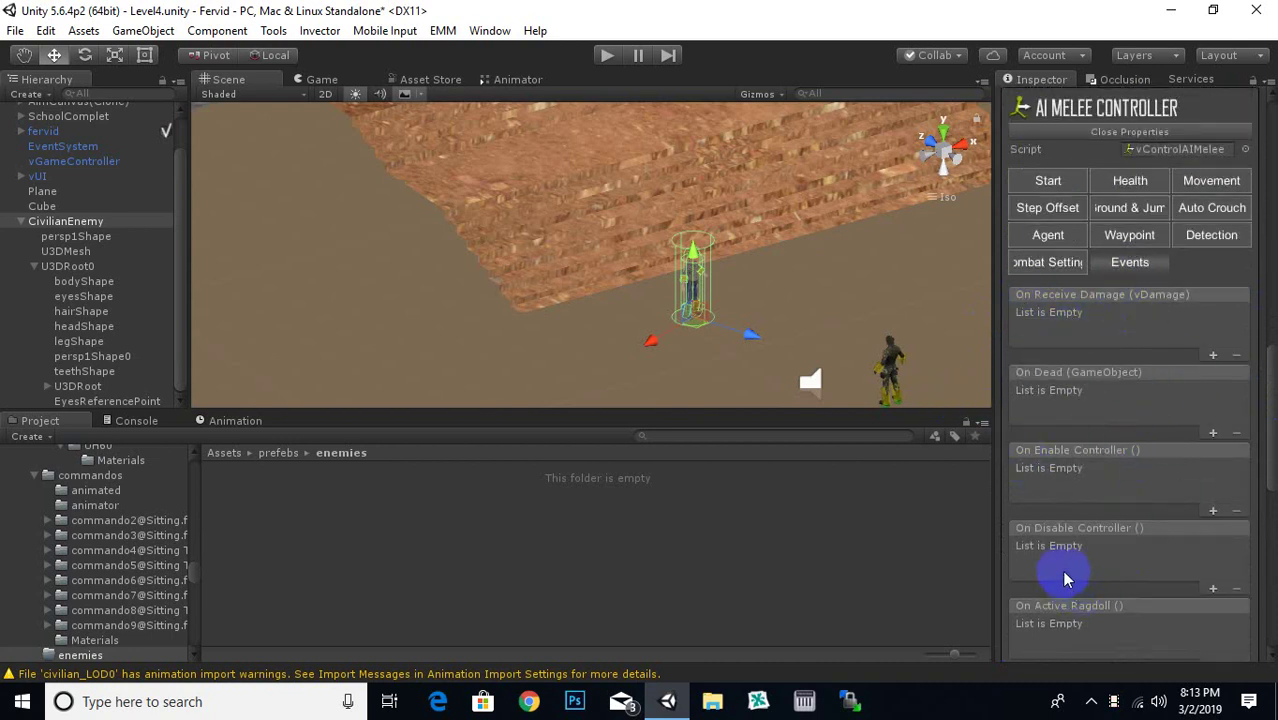
{"action": "scroll", "coordinate": [1161, 562], "scroll_direction": "down", "scroll_amount": 1}
{"action": "scroll", "coordinate": [1158, 560], "scroll_direction": "down", "scroll_amount": 1}
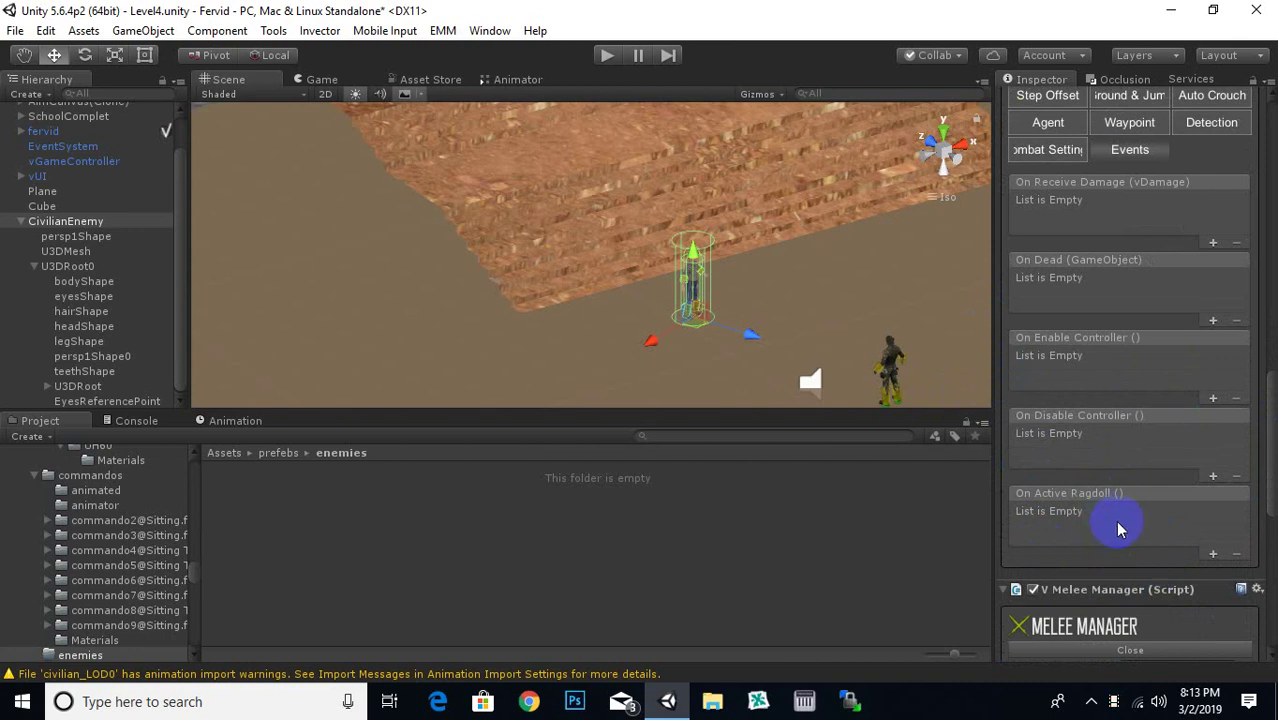
{"action": "scroll", "coordinate": [1108, 512], "scroll_direction": "down", "scroll_amount": 3}
{"action": "scroll", "coordinate": [1110, 514], "scroll_direction": "up", "scroll_amount": 3}
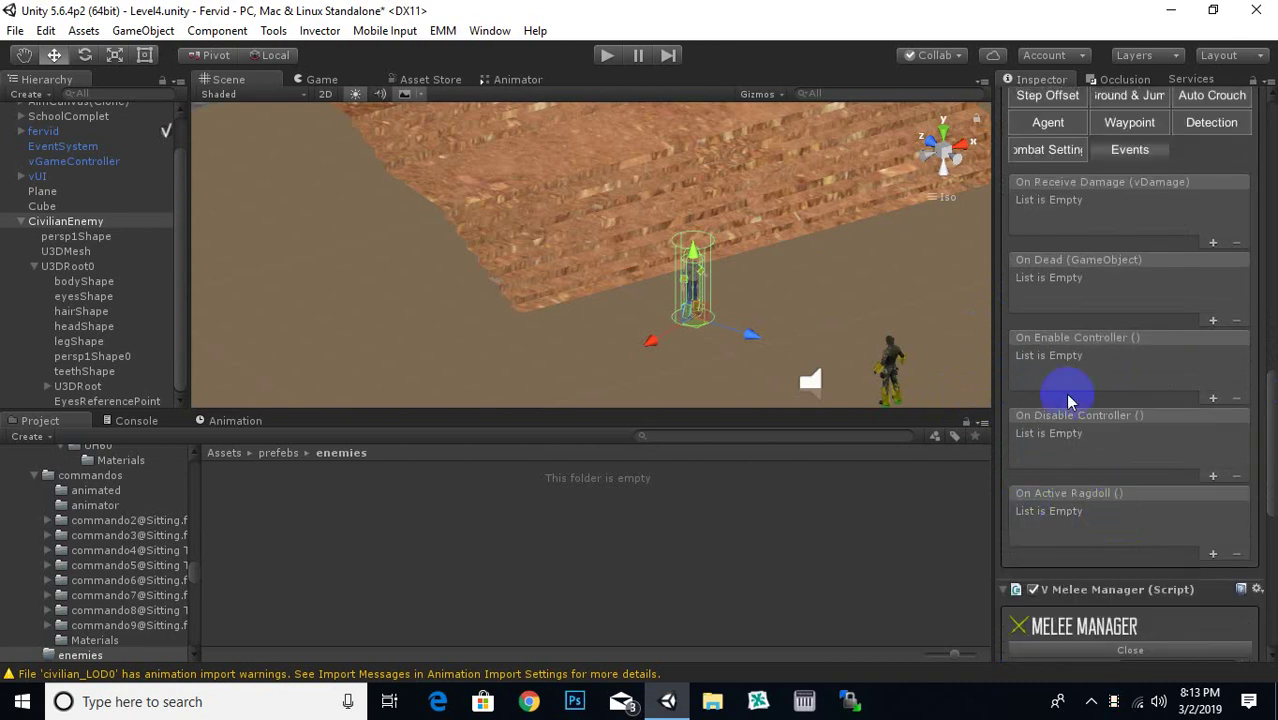
{"action": "scroll", "coordinate": [1065, 385], "scroll_direction": "up", "scroll_amount": 5}
{"action": "scroll", "coordinate": [1080, 500], "scroll_direction": "up", "scroll_amount": 5}
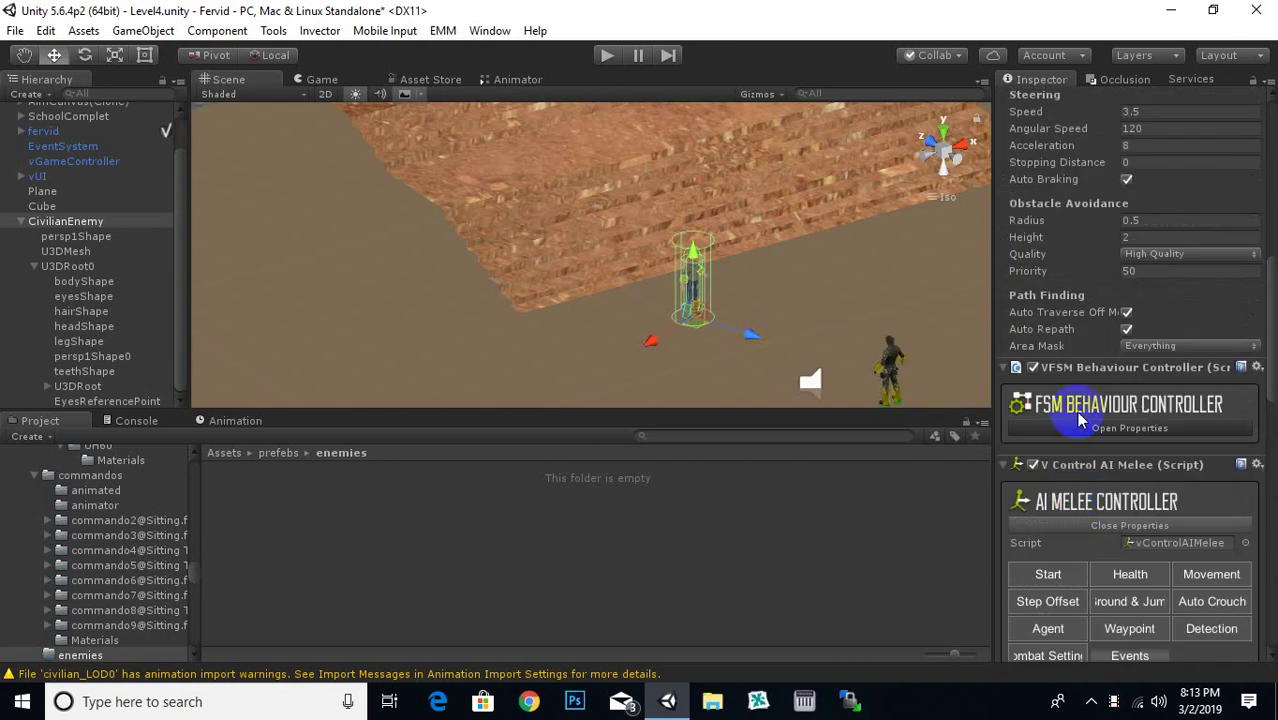
{"action": "scroll", "coordinate": [1105, 575], "scroll_direction": "down", "scroll_amount": 6}
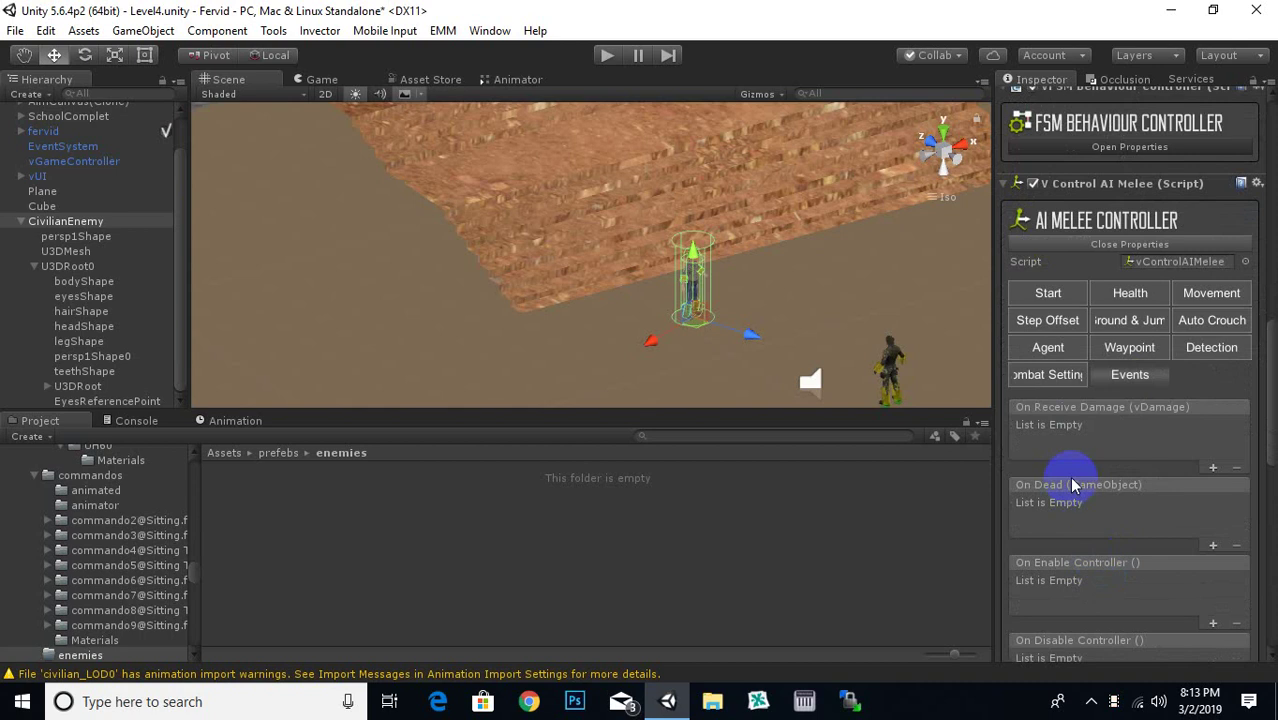
{"action": "left_click_drag", "start_coordinate": [690, 362], "coordinate": [513, 282], "text": "alt"}
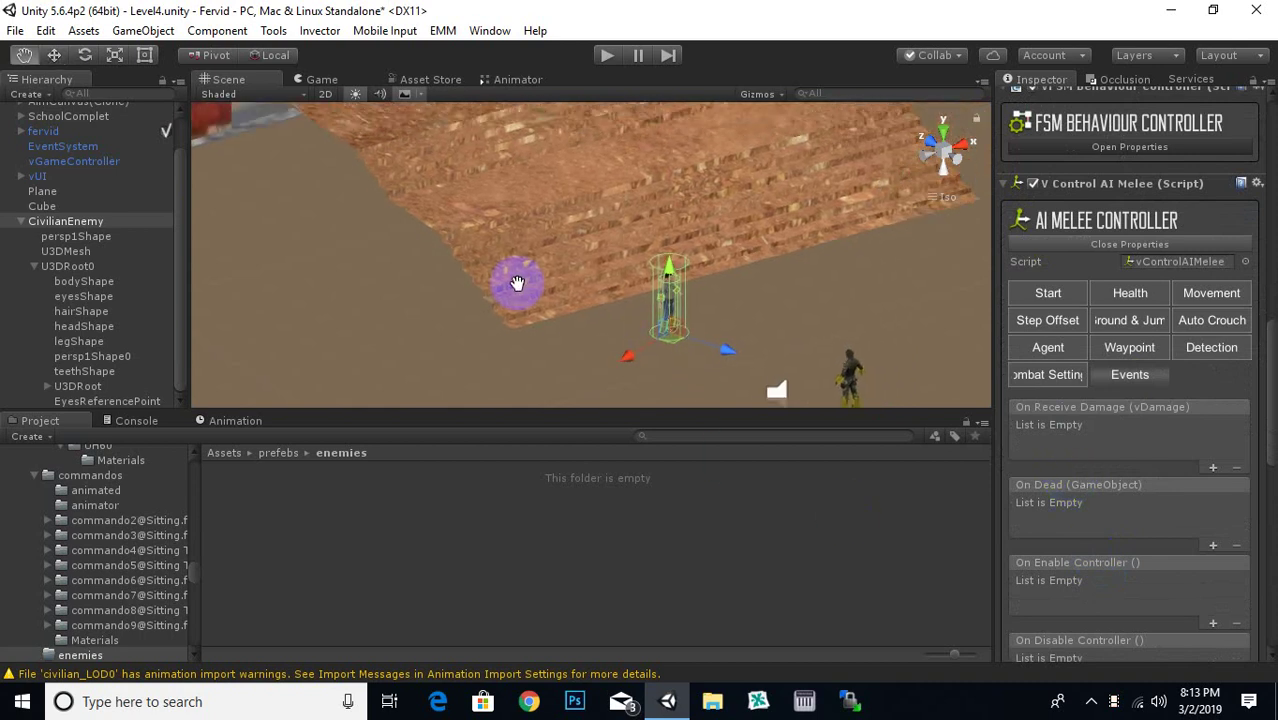
- Enter play mode and walk the soldier up to the civilian with WASD
{"action": "left_click", "coordinate": [607, 55]}
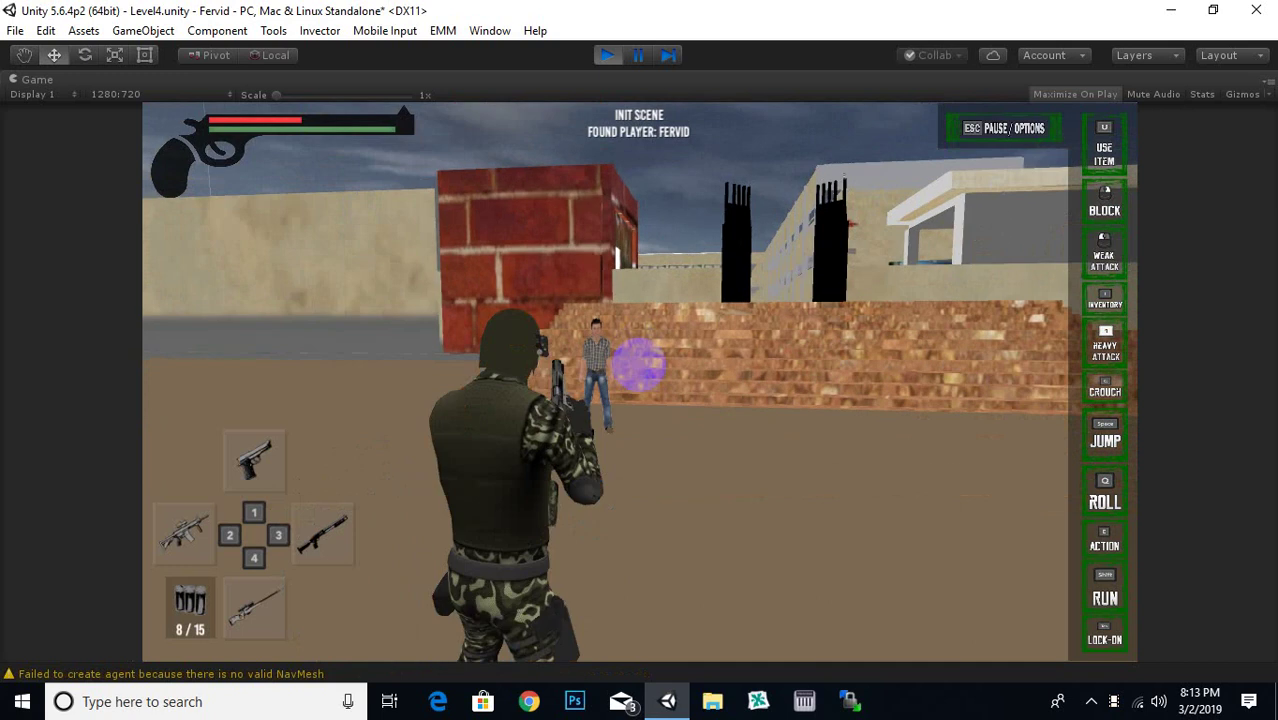
{"action": "key", "text": "w"}
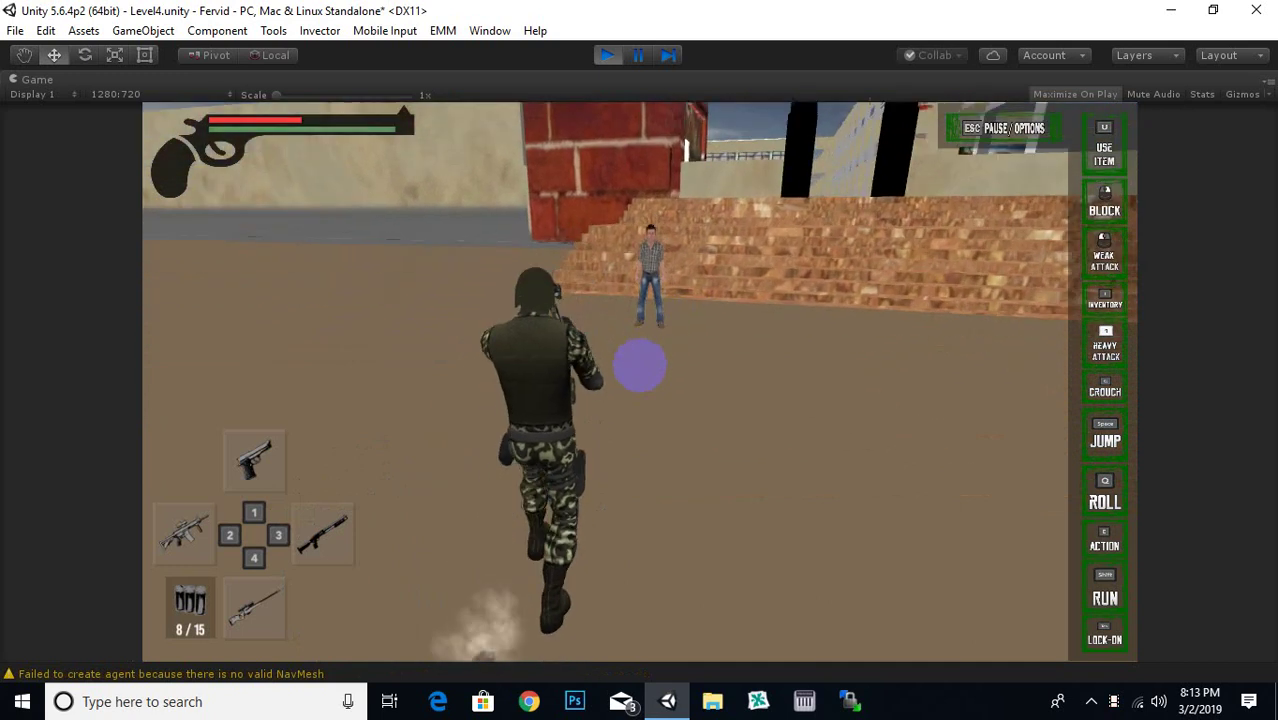
{"action": "key", "text": "w"}
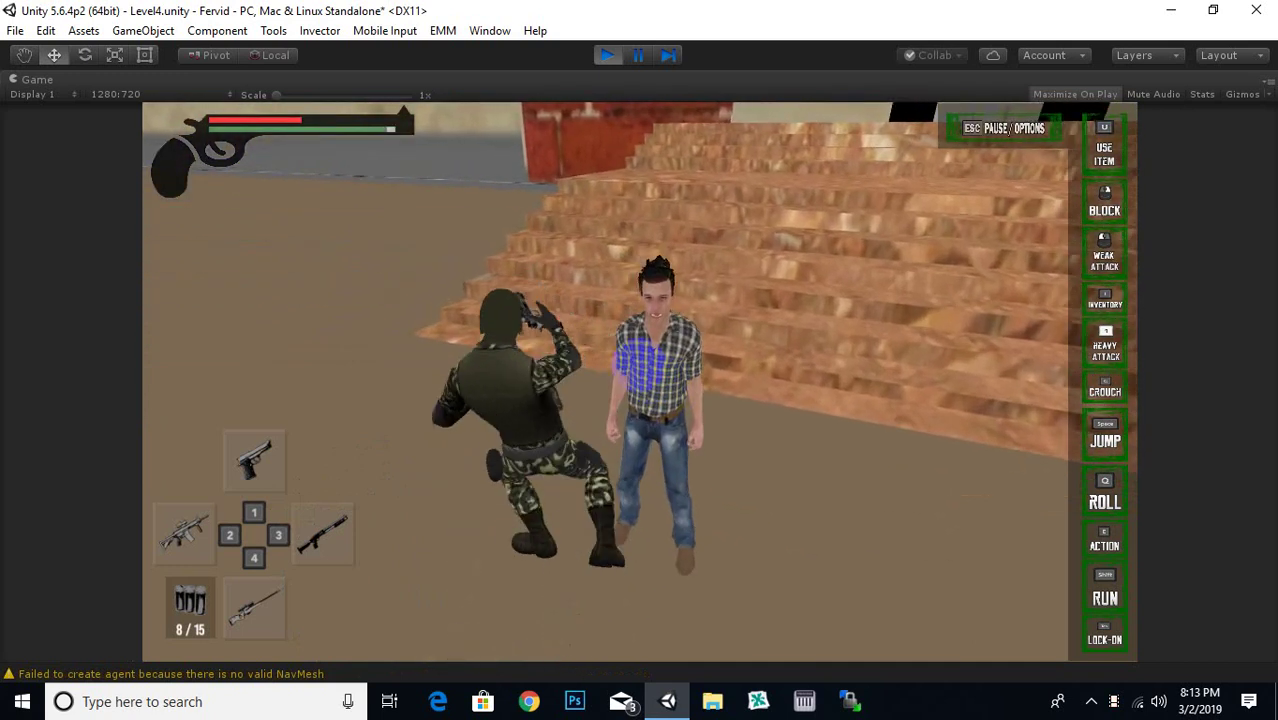
{"action": "key", "text": "w"}
{"action": "key", "text": "w"}
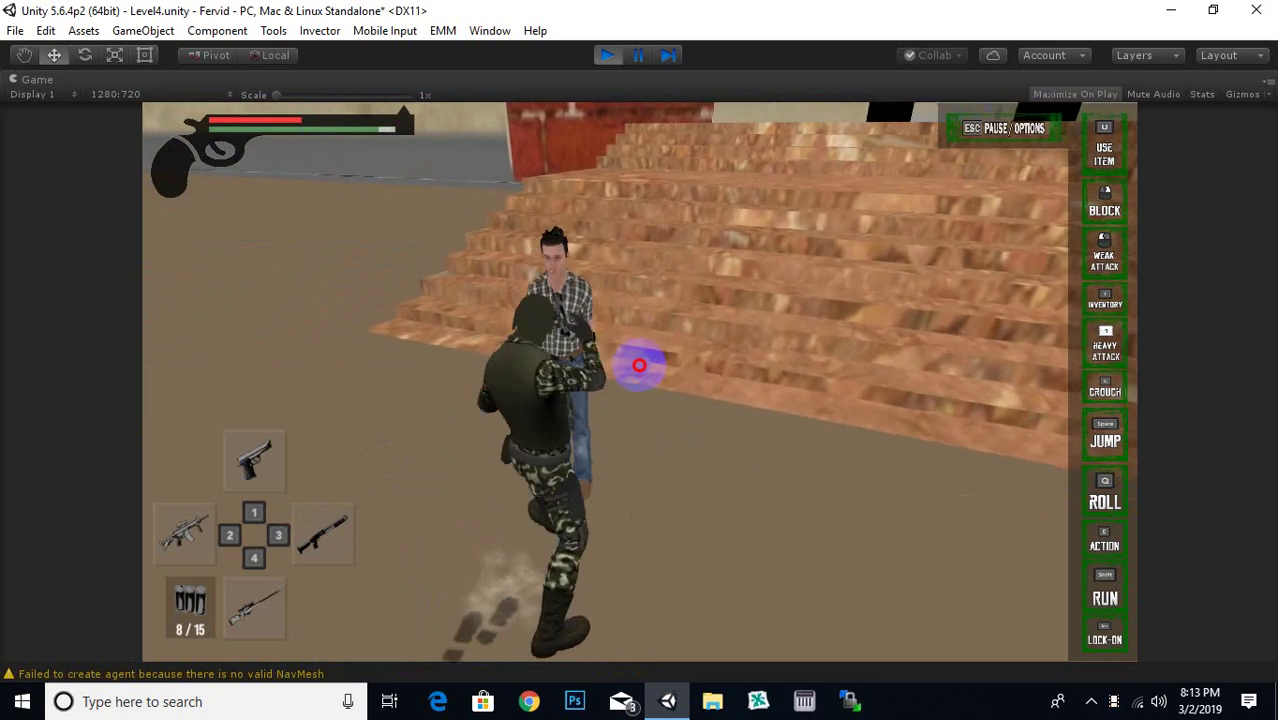
{"action": "key", "text": "s"}
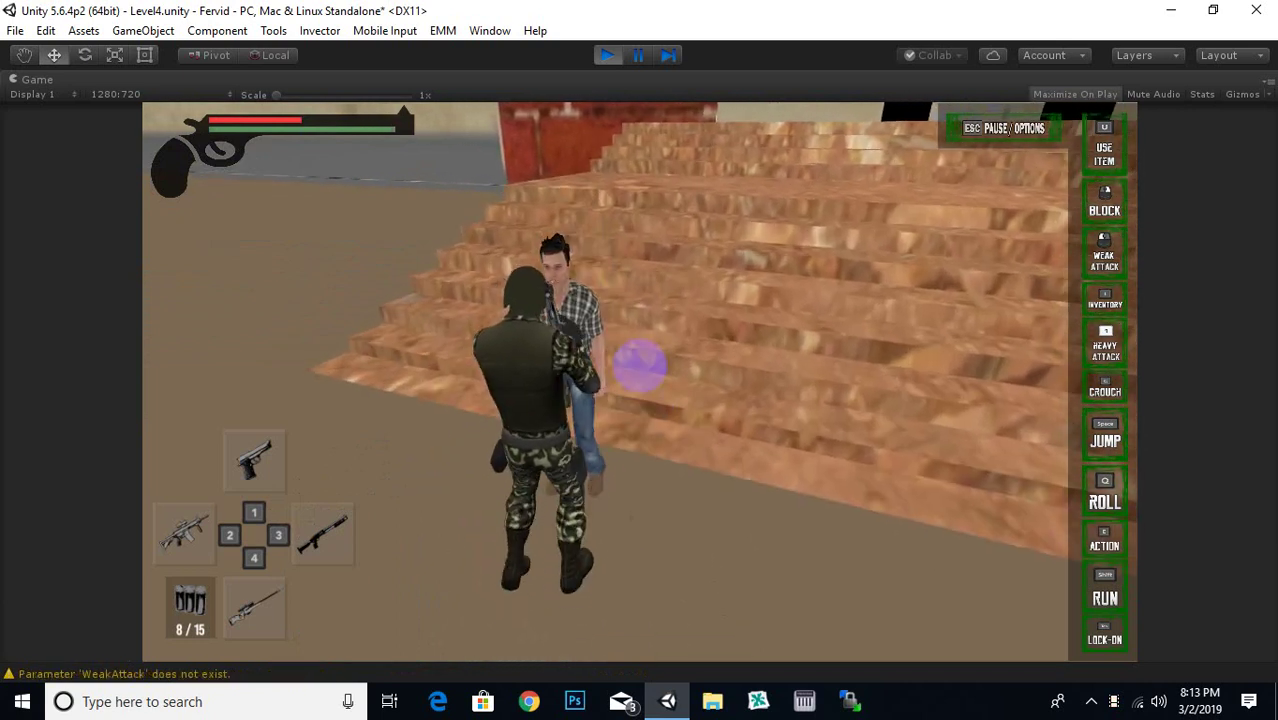
{"action": "key", "text": "w"}
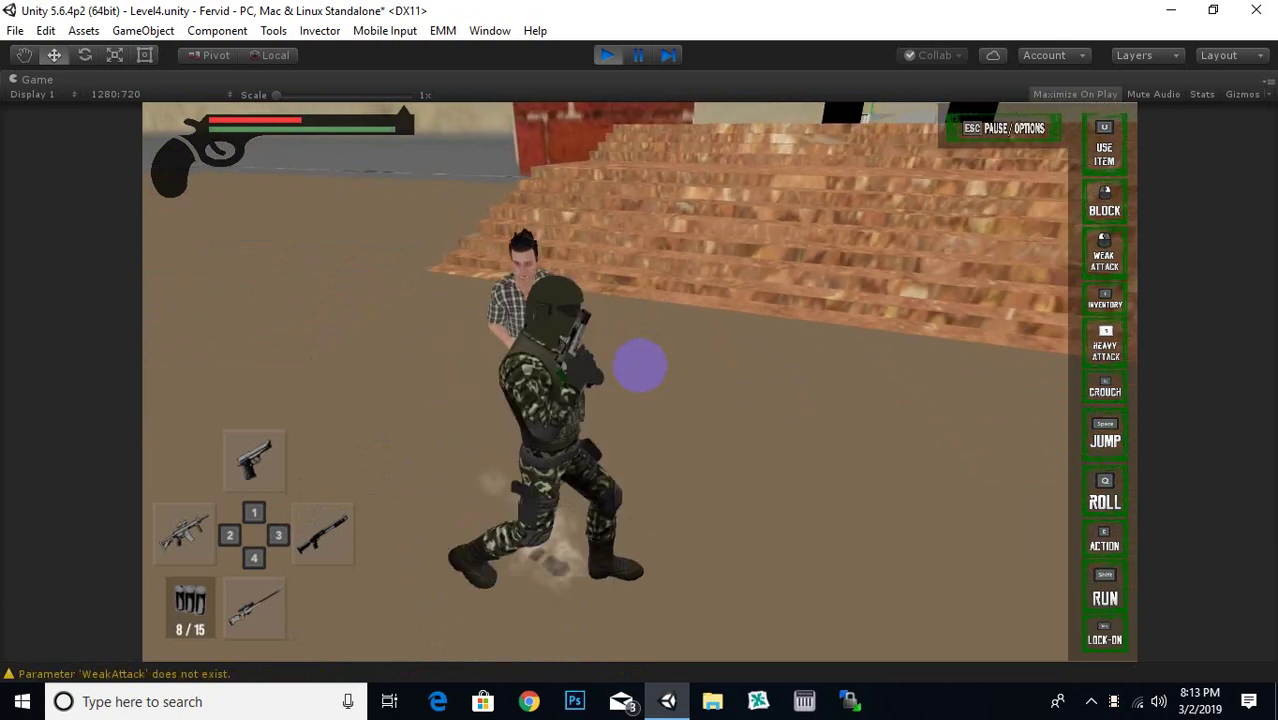
{"action": "key", "text": "s"}
{"action": "key", "text": "d"}
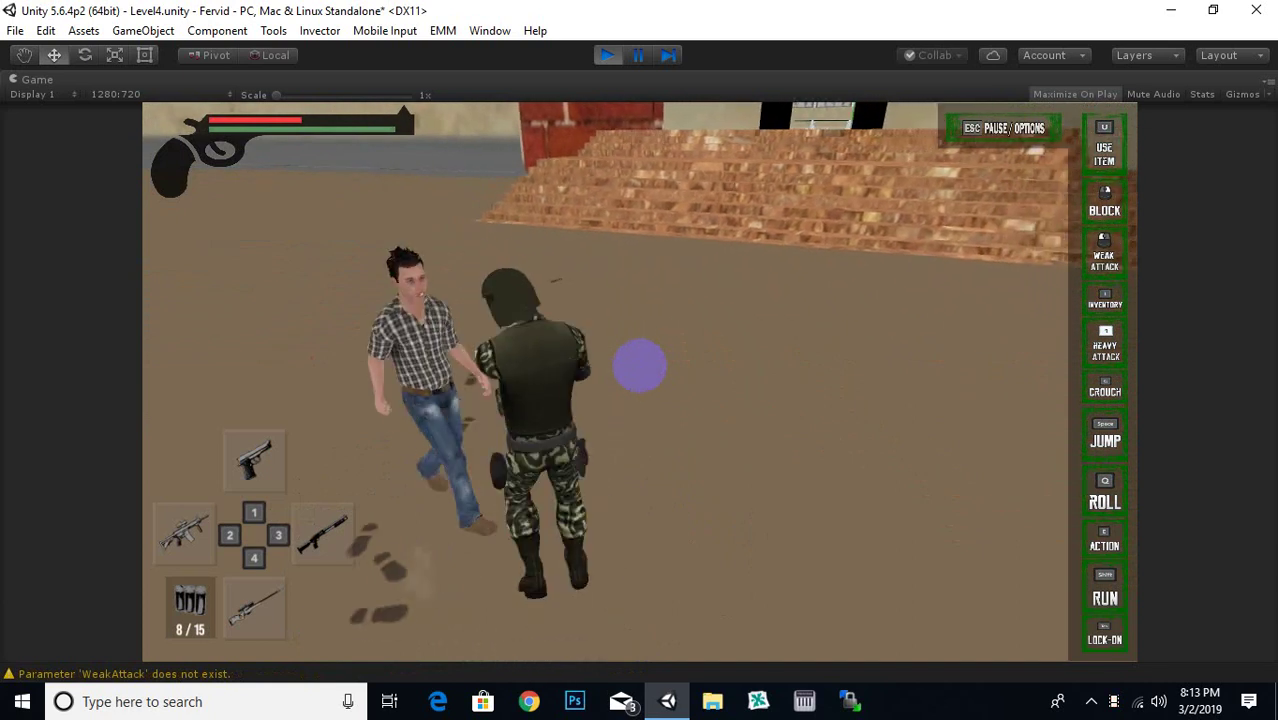
- Strike the civilian with several melee attacks
{"action": "left_click", "coordinate": [640, 365]}
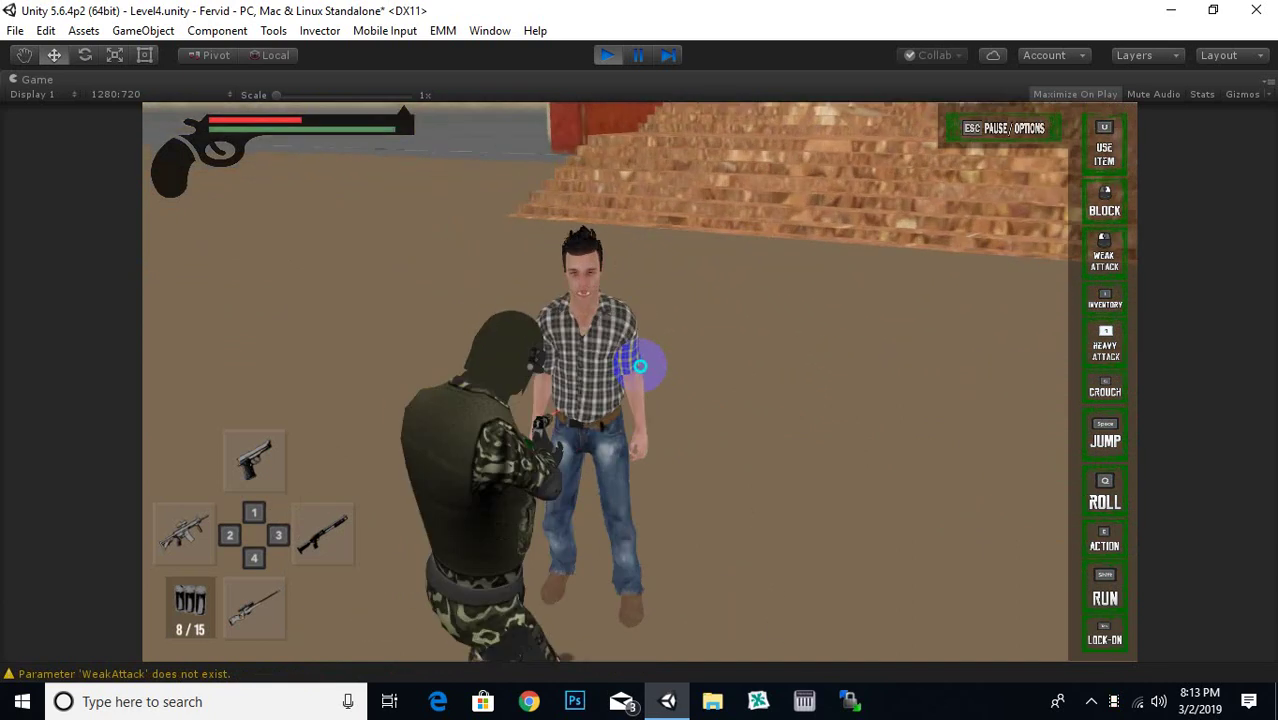
{"action": "left_click", "coordinate": [640, 368]}
{"action": "left_click", "coordinate": [640, 365]}
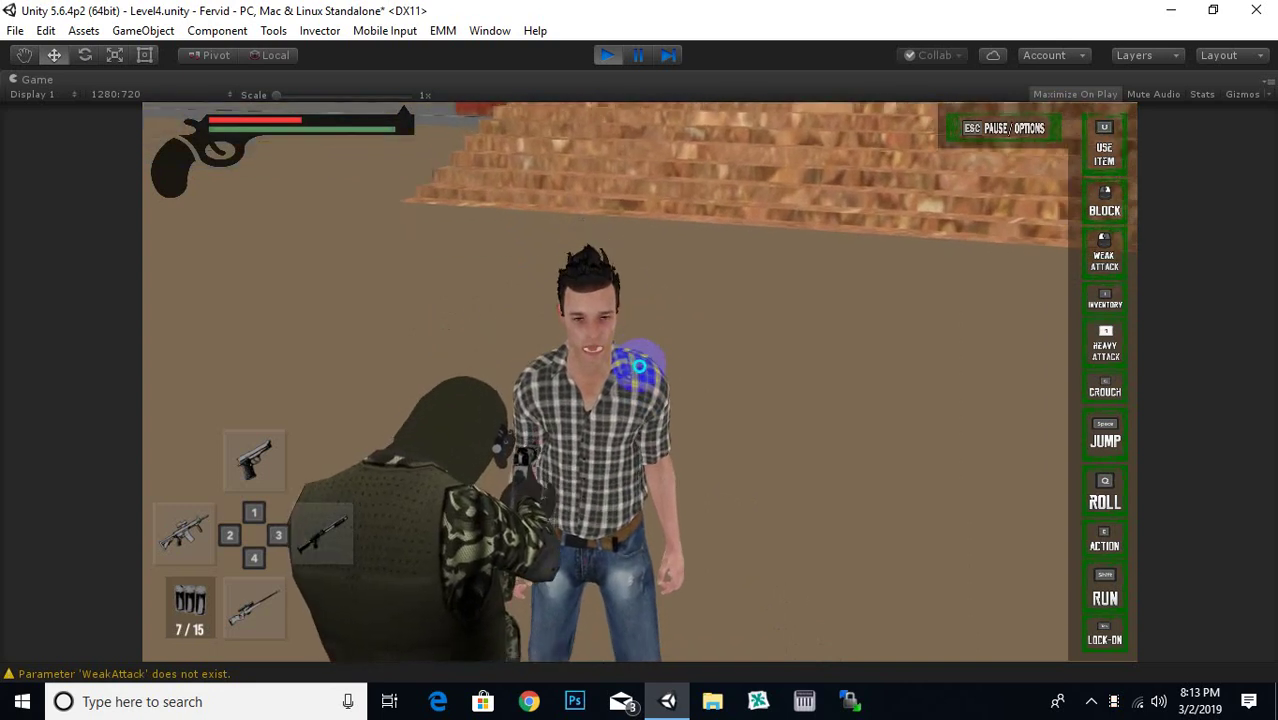
{"action": "left_click", "coordinate": [640, 366]}
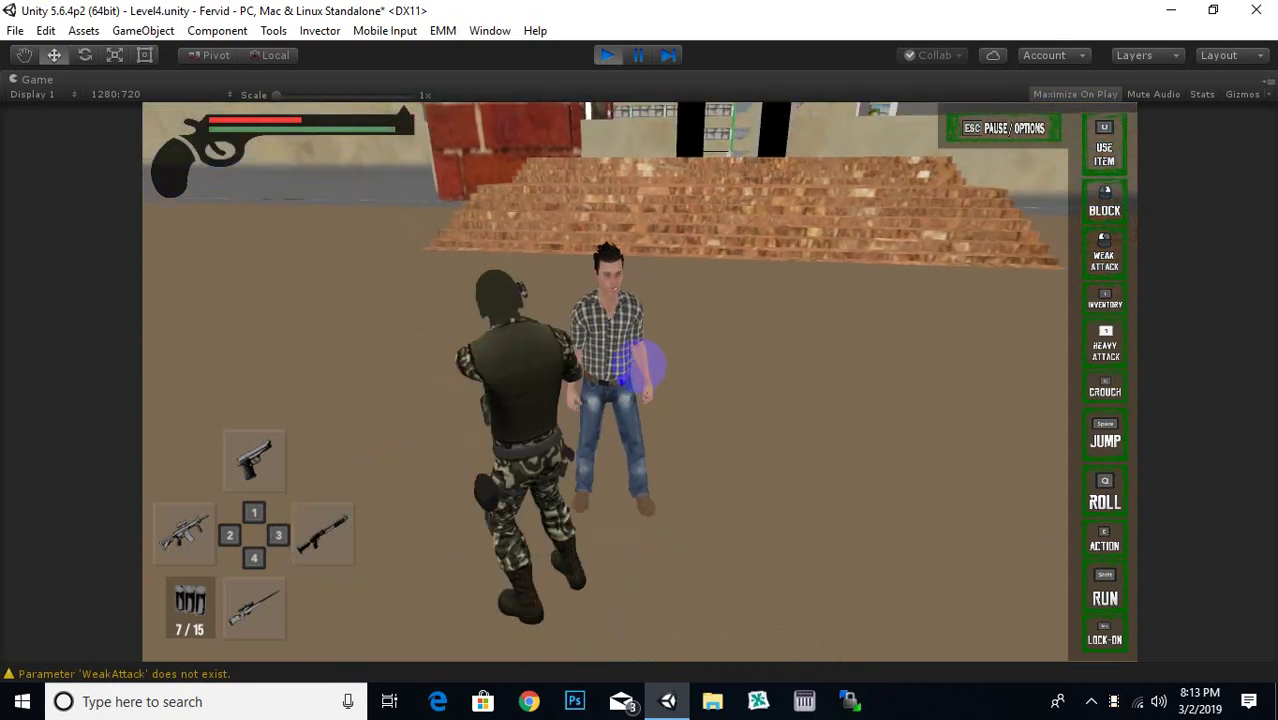
- Aim the pistol at the civilian and fire until ammo reads 0/15
{"action": "right_click", "coordinate": [640, 366]}
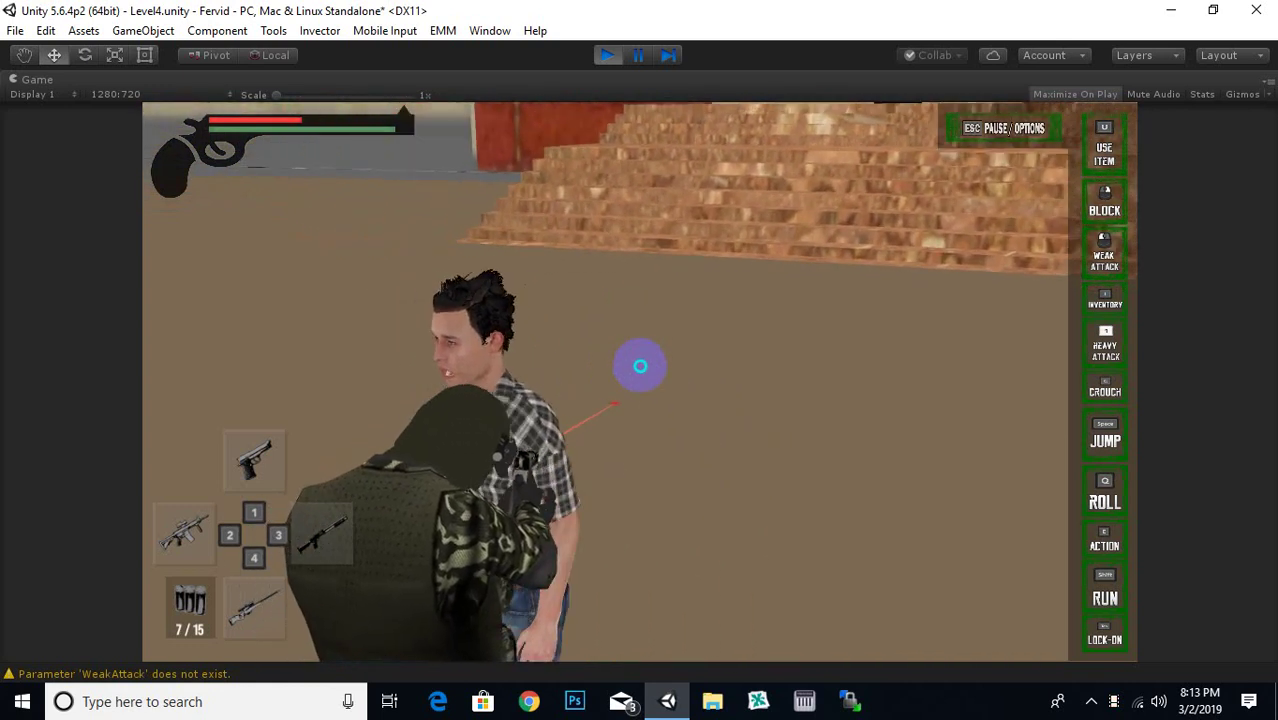
{"action": "left_click", "coordinate": [640, 366]}
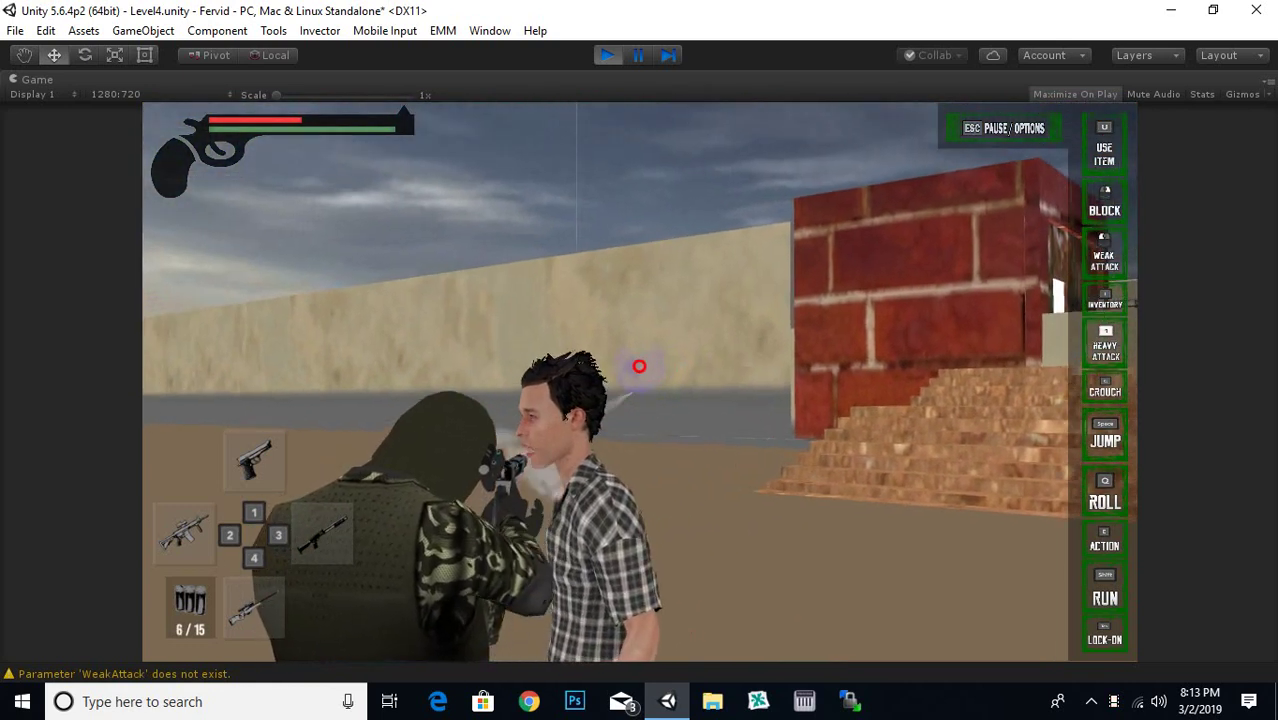
{"action": "left_click", "coordinate": [640, 366]}
{"action": "left_click", "coordinate": [640, 366]}
{"action": "left_click", "coordinate": [640, 366]}
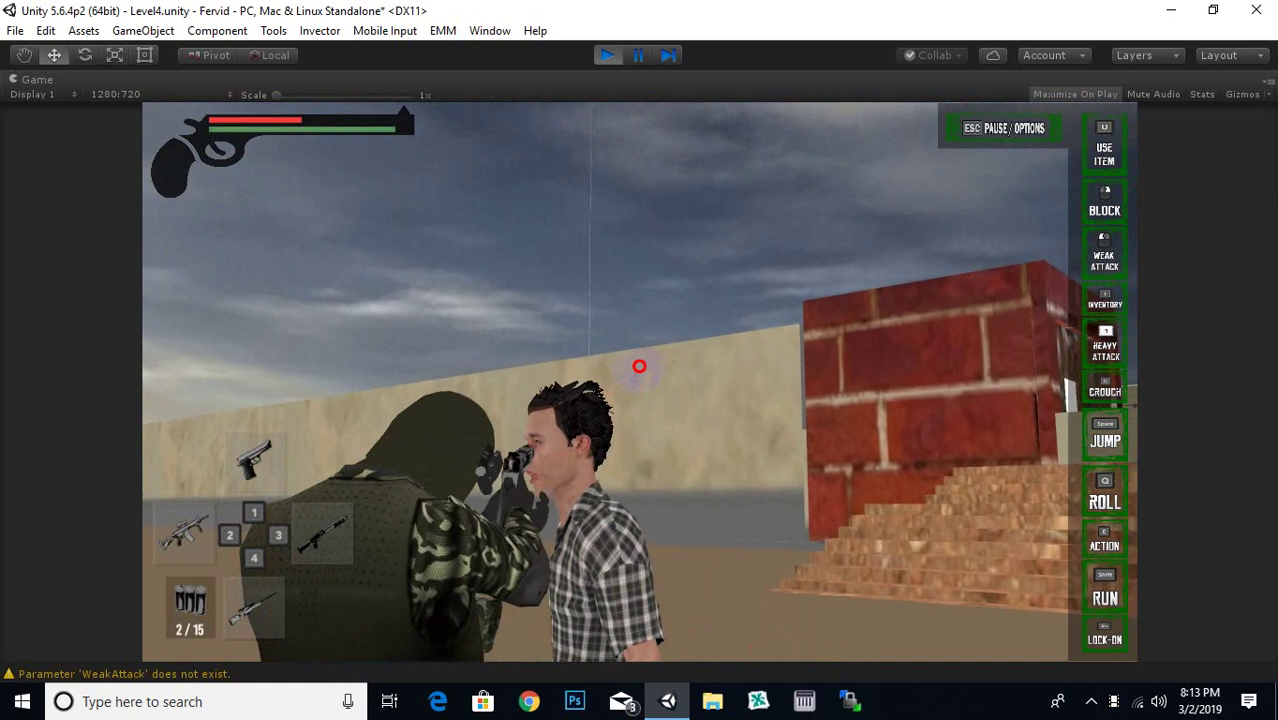
{"action": "left_click", "coordinate": [639, 366]}
{"action": "left_click", "coordinate": [639, 366]}
{"action": "left_click", "coordinate": [639, 366]}
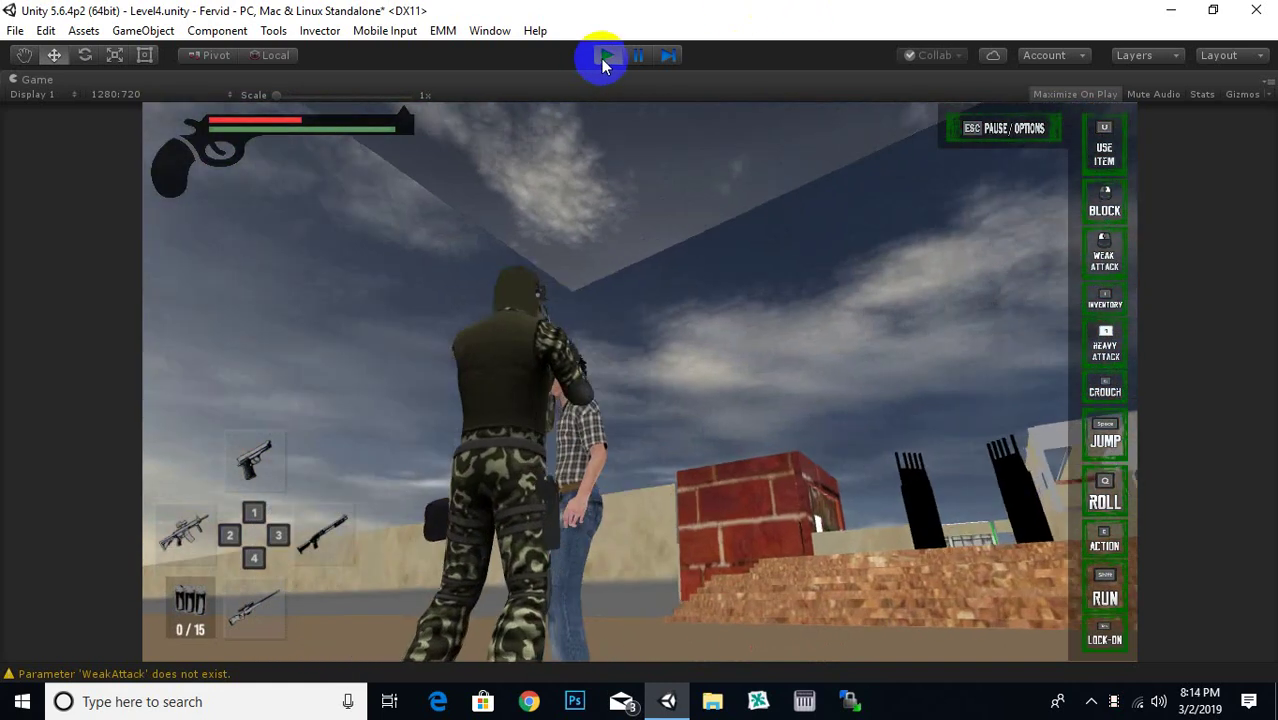
- Exit play mode and scroll through CivilianEnemy's components in the Inspector
{"action": "left_click", "coordinate": [605, 56]}
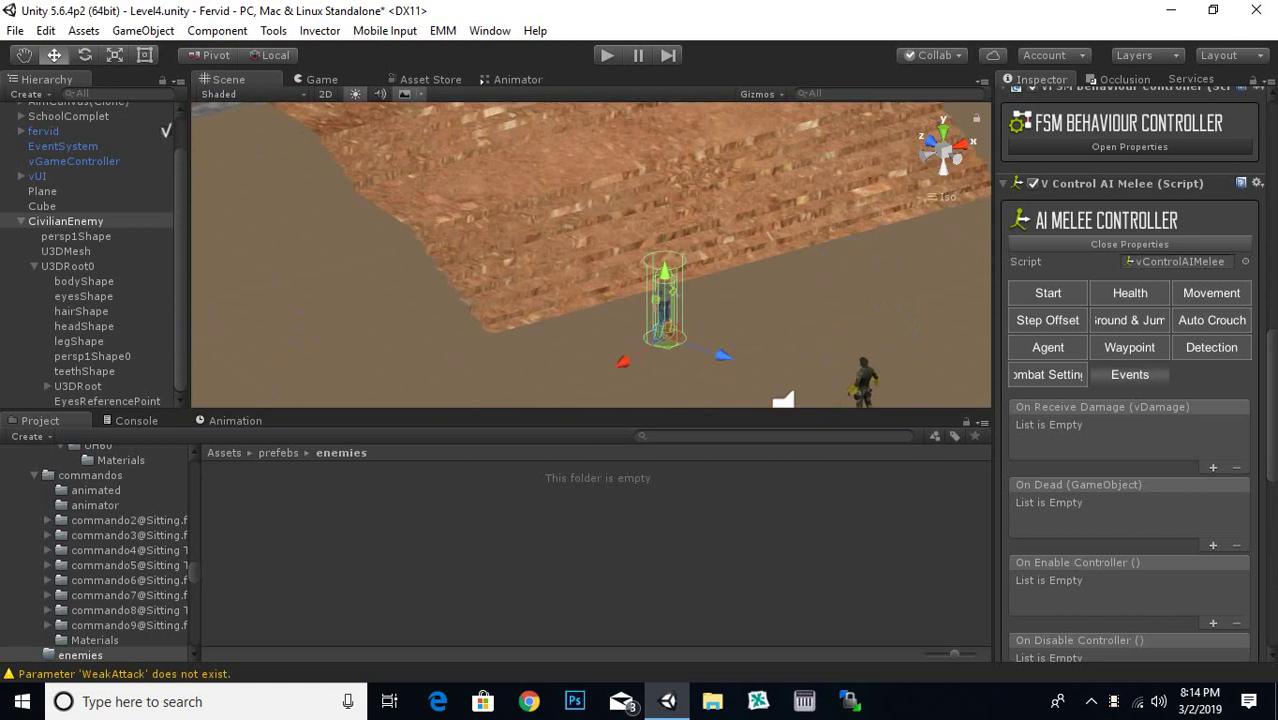
{"action": "scroll", "coordinate": [1264, 336], "scroll_direction": "up", "scroll_amount": 5}
{"action": "scroll", "coordinate": [1264, 335], "scroll_direction": "up", "scroll_amount": 5}
{"action": "scroll", "coordinate": [1250, 300], "scroll_direction": "up", "scroll_amount": 5}
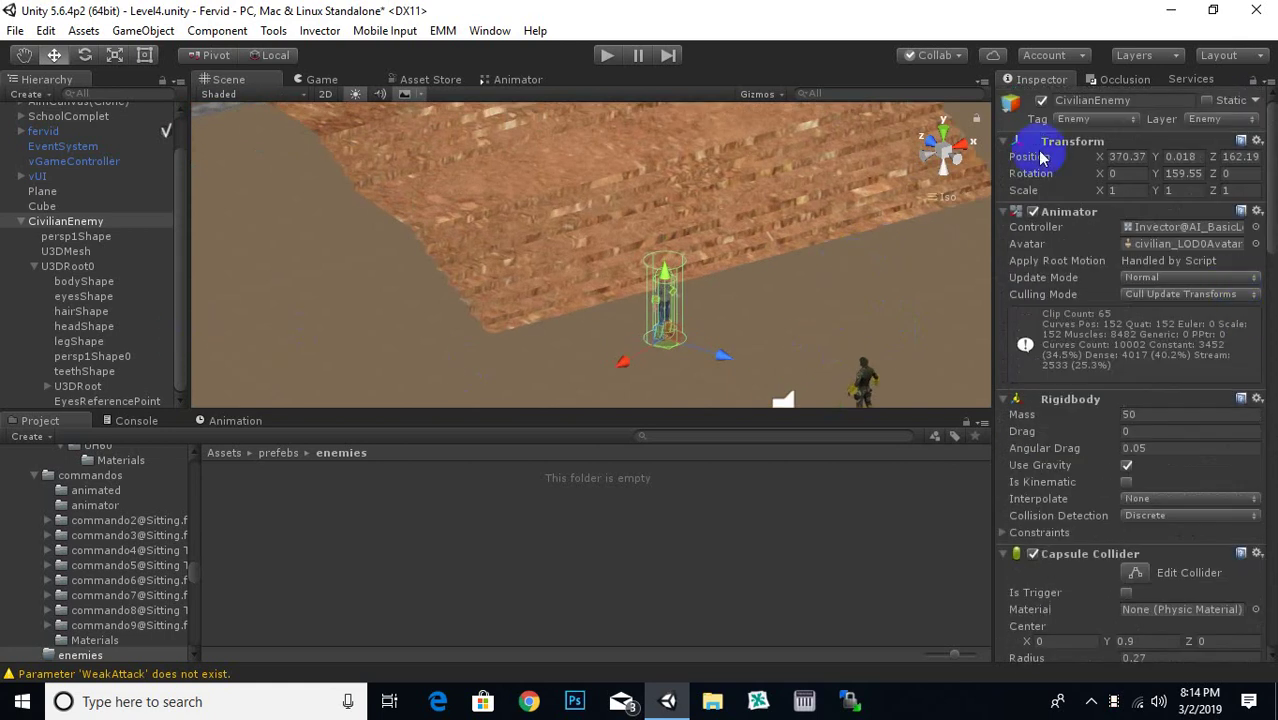
{"action": "scroll", "coordinate": [1190, 268], "scroll_direction": "down", "scroll_amount": 3}
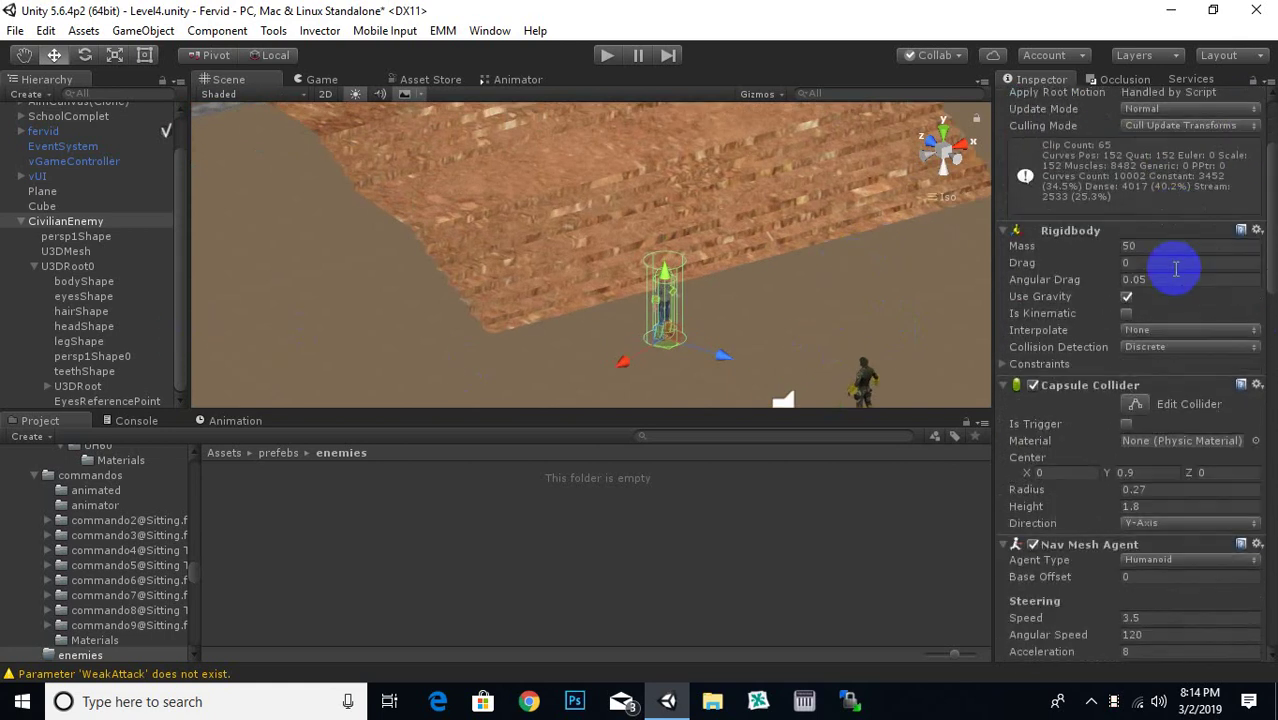
{"action": "scroll", "coordinate": [1176, 266], "scroll_direction": "down", "scroll_amount": 1}
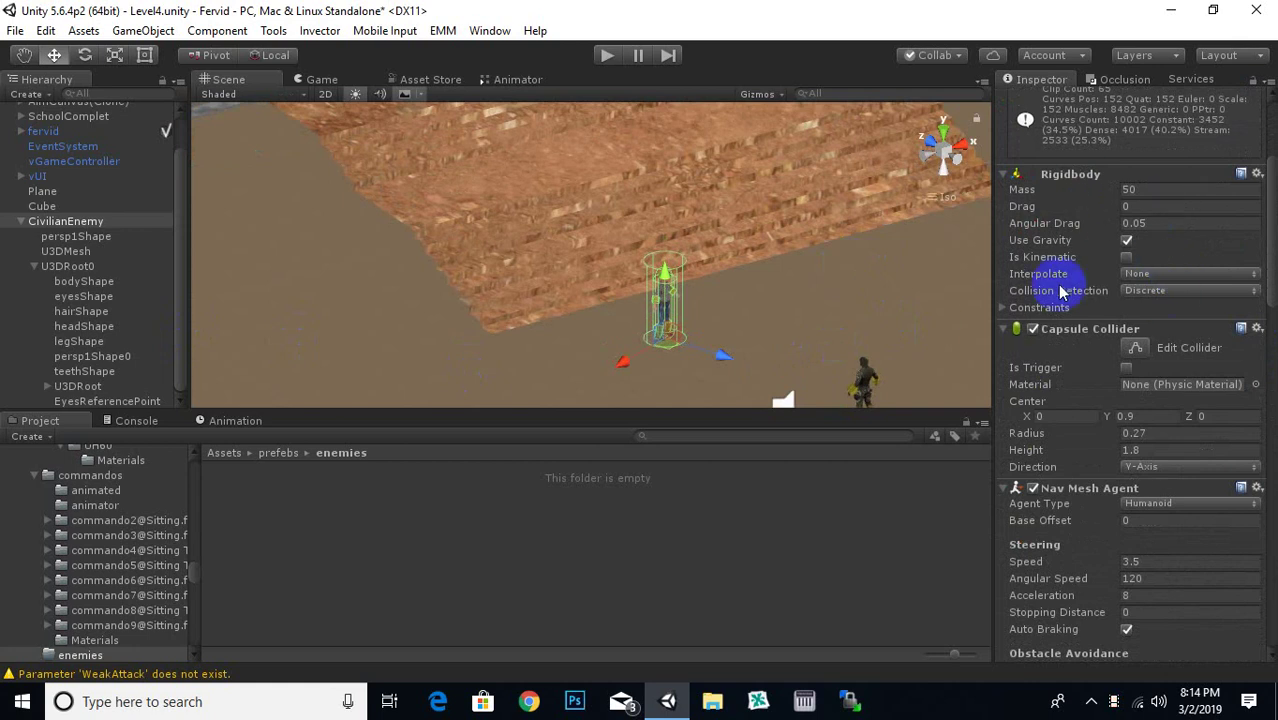
{"action": "scroll", "coordinate": [1093, 273], "scroll_direction": "down", "scroll_amount": 2}
- Expand Rigidbody Constraints and select the Nav Mesh Agent Base Offset field (speed 3.5, acceleration 8)
{"action": "left_click", "coordinate": [1008, 196]}
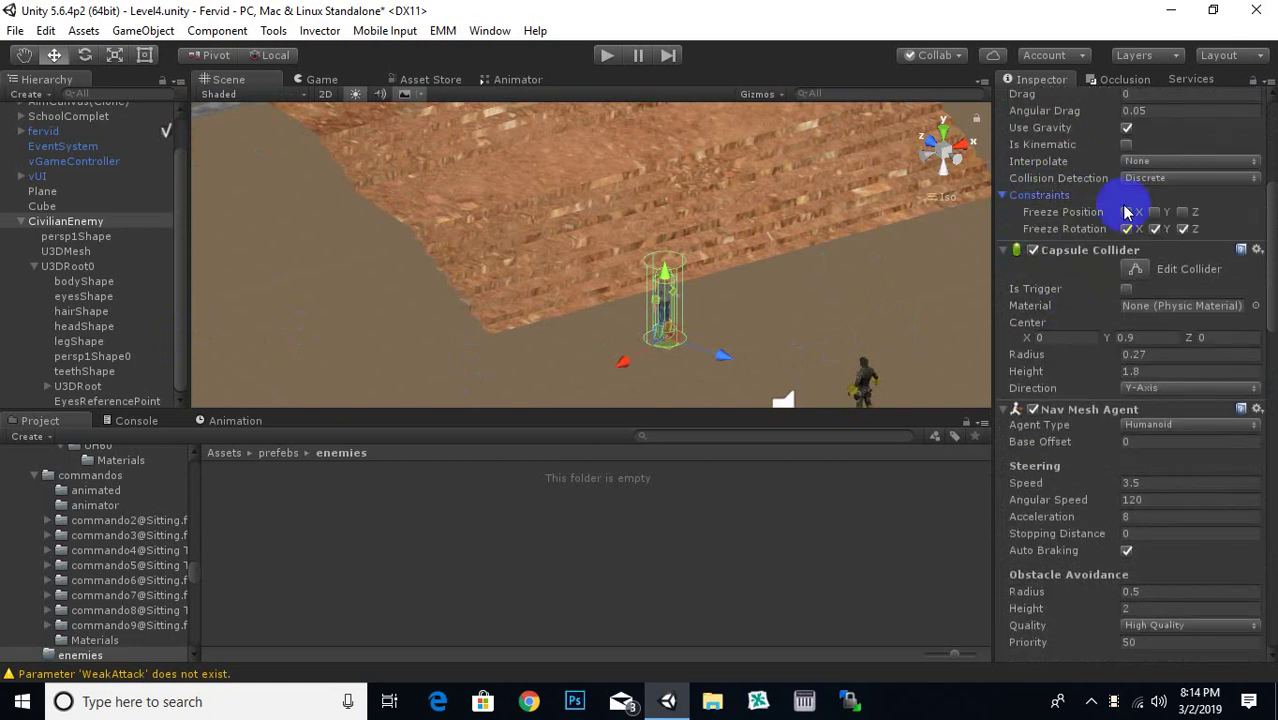
{"action": "scroll", "coordinate": [1143, 334], "scroll_direction": "down", "scroll_amount": 2}
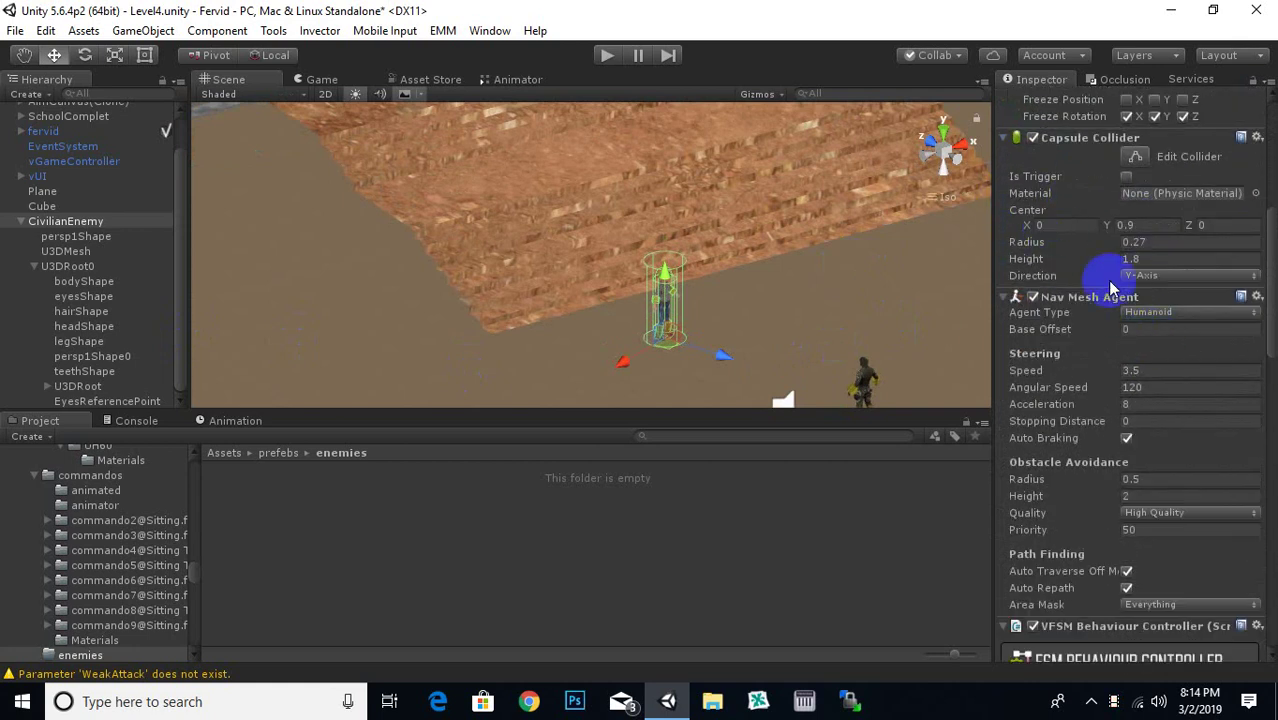
{"action": "scroll", "coordinate": [1105, 300], "scroll_direction": "down", "scroll_amount": 1}
{"action": "scroll", "coordinate": [1085, 262], "scroll_direction": "down", "scroll_amount": 1}
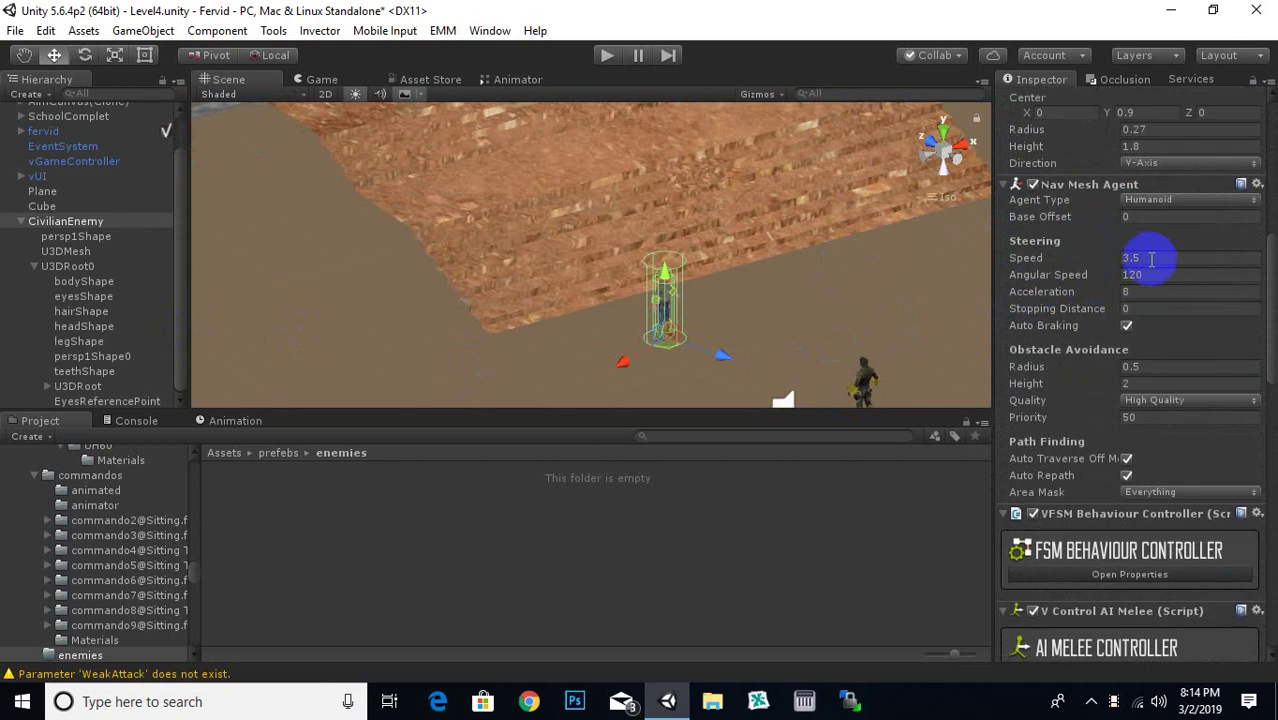
{"action": "left_click", "coordinate": [1148, 218]}
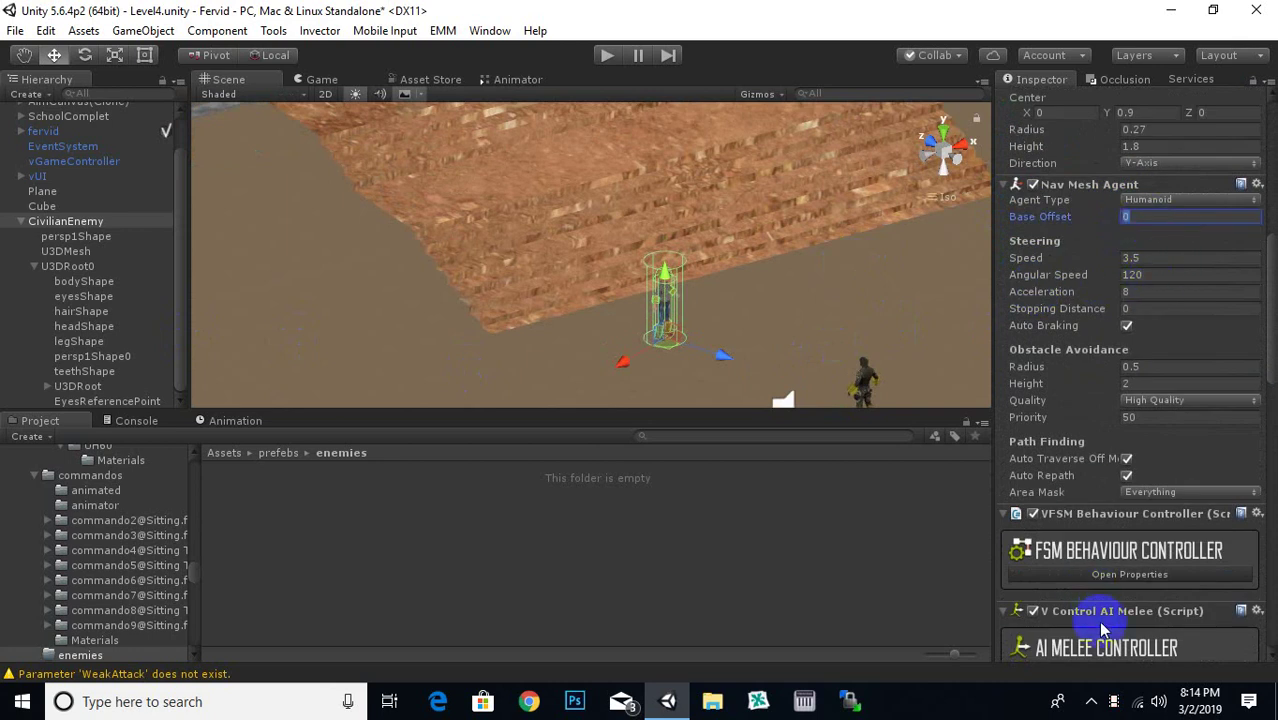
- Delete CivilianEnemy from Level4, leaving the player, canvases, school, plane and cube
{"action": "left_click", "coordinate": [1129, 656]}
{"action": "mouse_move", "coordinate": [650, 337]}
{"action": "middle_mouse_down"}
{"action": "mouse_move", "coordinate": [697, 328]}
{"action": "mouse_move", "coordinate": [690, 305]}
{"action": "middle_mouse_up"}
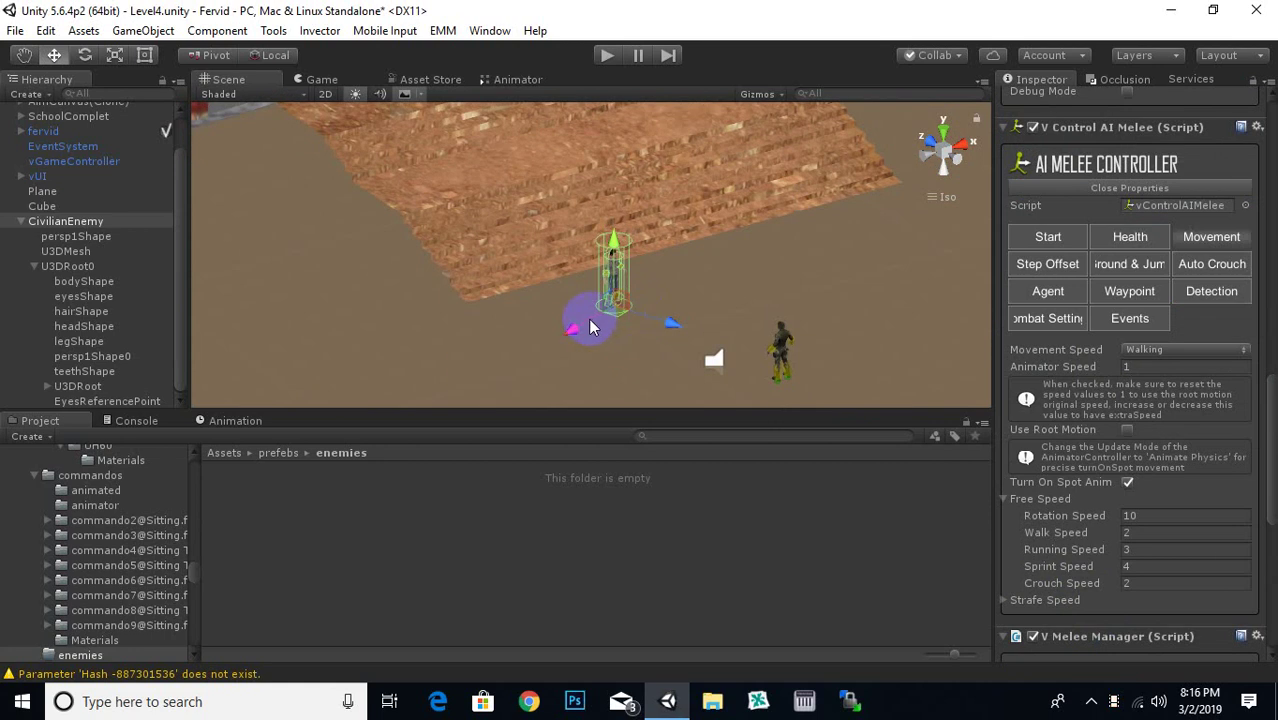
{"action": "middle_click_drag", "start_coordinate": [508, 320], "coordinate": [525, 334]}
{"action": "left_click", "coordinate": [279, 458]}
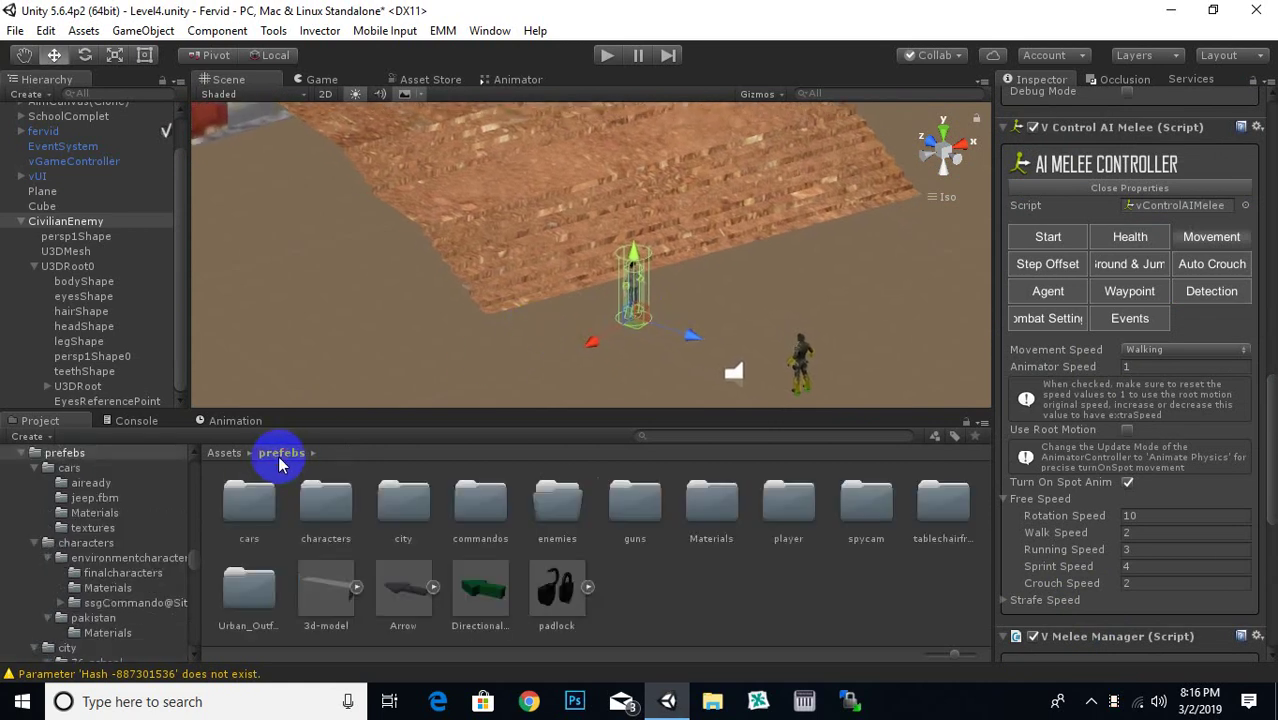
{"action": "left_click", "coordinate": [229, 458]}
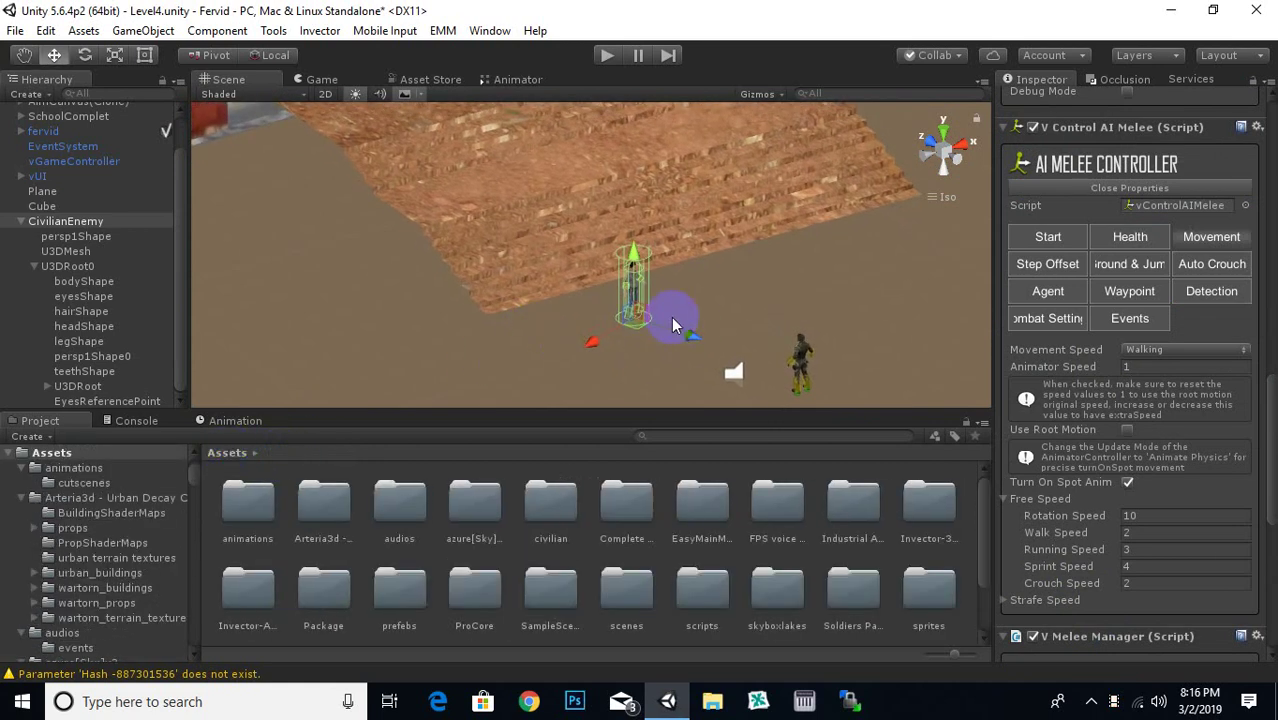
{"action": "scroll", "coordinate": [671, 317], "scroll_direction": "up", "scroll_amount": 3}
{"action": "scroll", "coordinate": [660, 315], "scroll_direction": "up", "scroll_amount": 2}
{"action": "right_click_drag", "start_coordinate": [660, 315], "coordinate": [680, 318]}
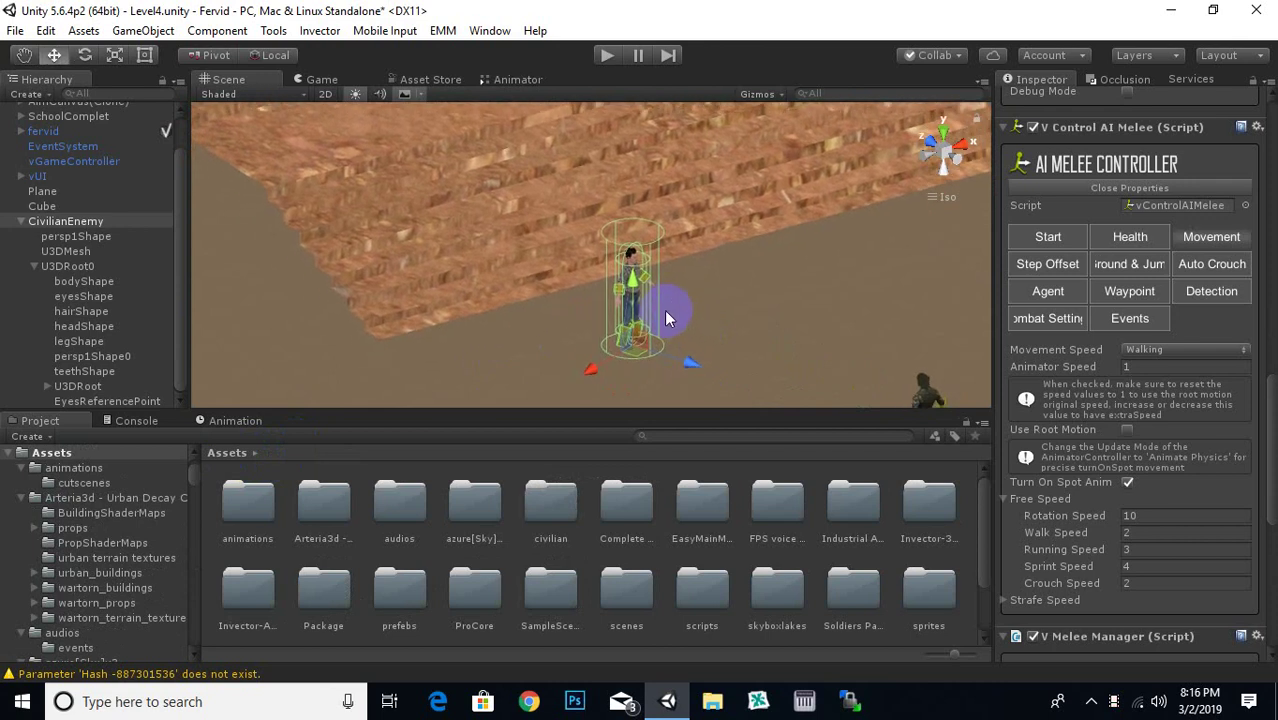
{"action": "right_click_drag", "start_coordinate": [667, 318], "coordinate": [733, 288]}
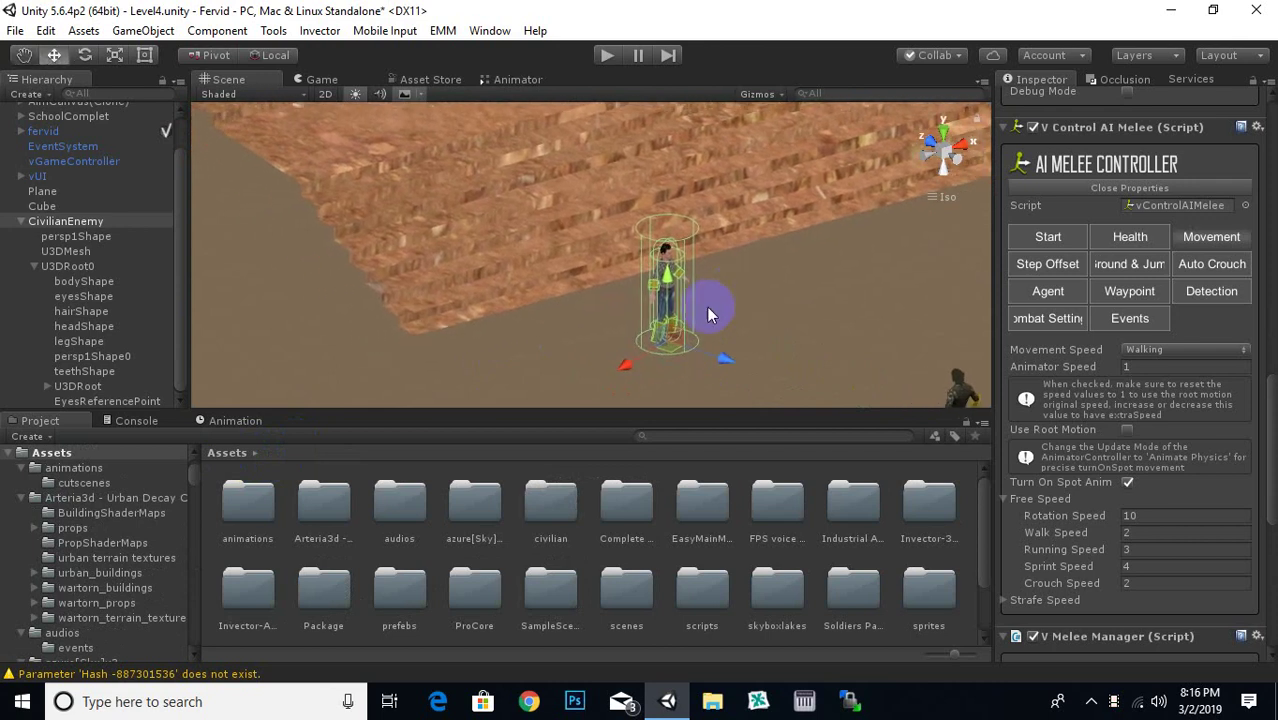
{"action": "key", "text": "Delete"}
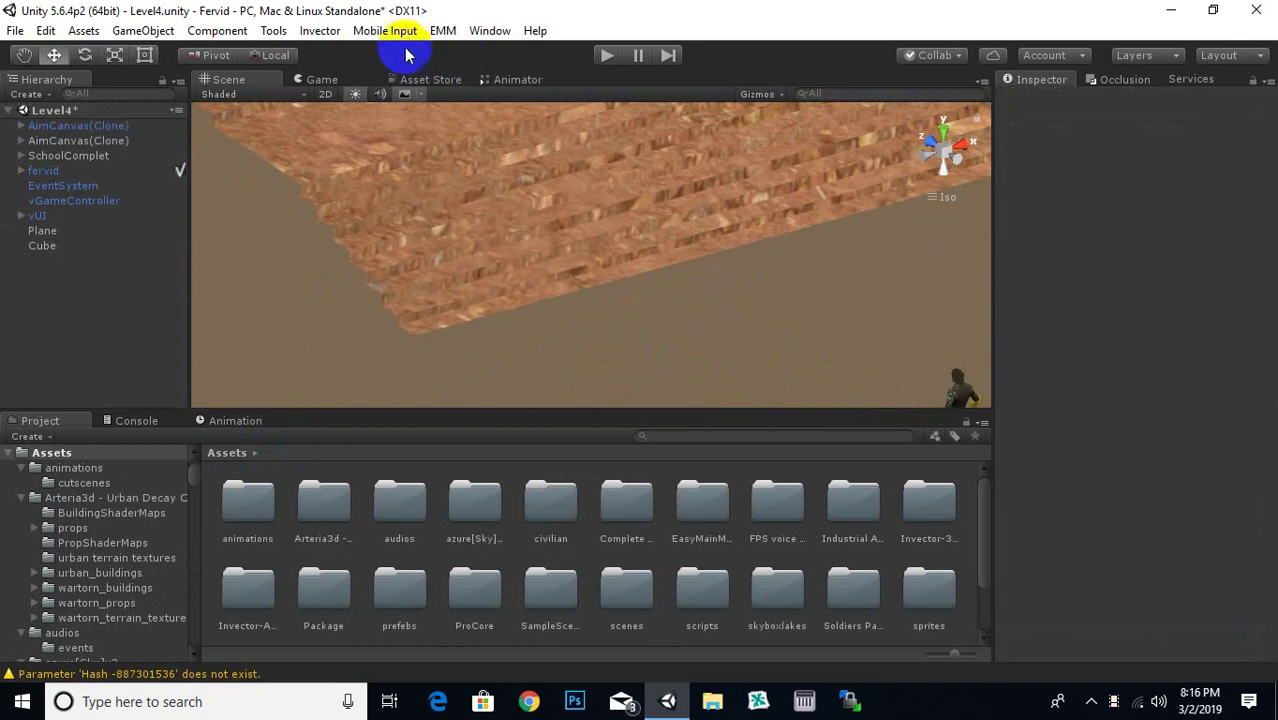
- Start a new AI via Invector > AI Controller with civilian_LOD0 as the character model
{"action": "left_click", "coordinate": [335, 31]}
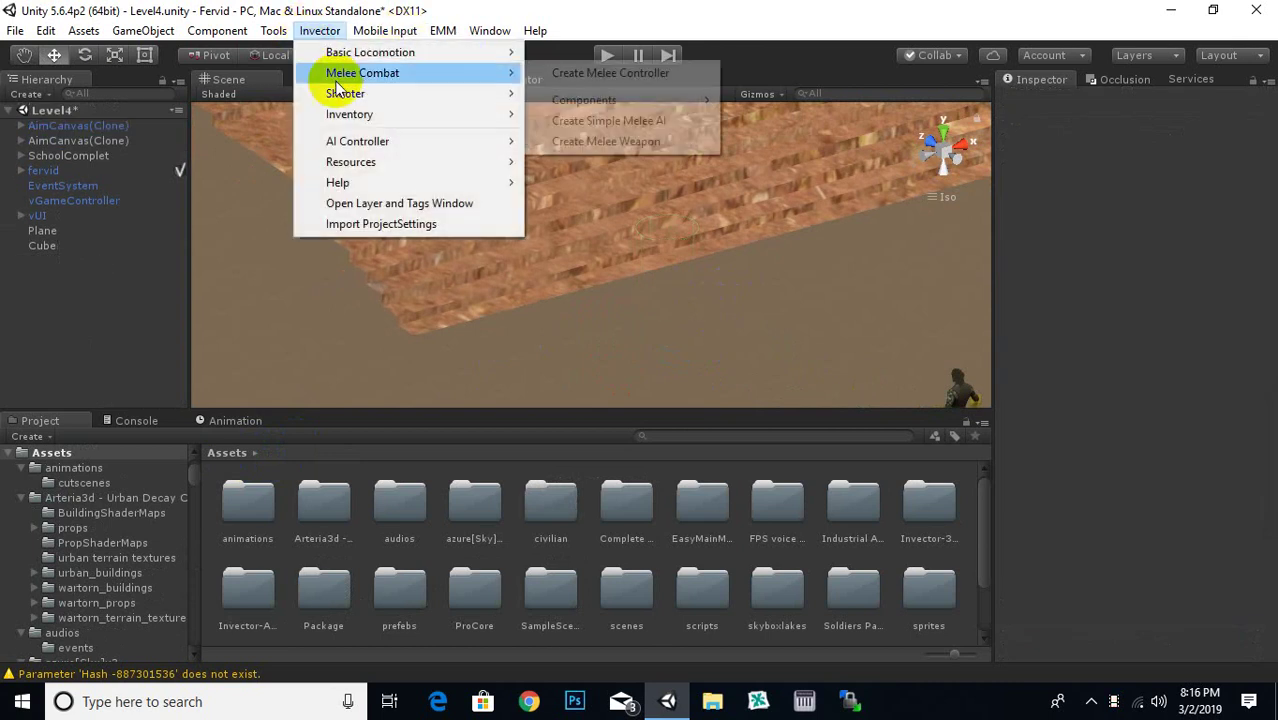
{"action": "mouse_move", "coordinate": [367, 145]}
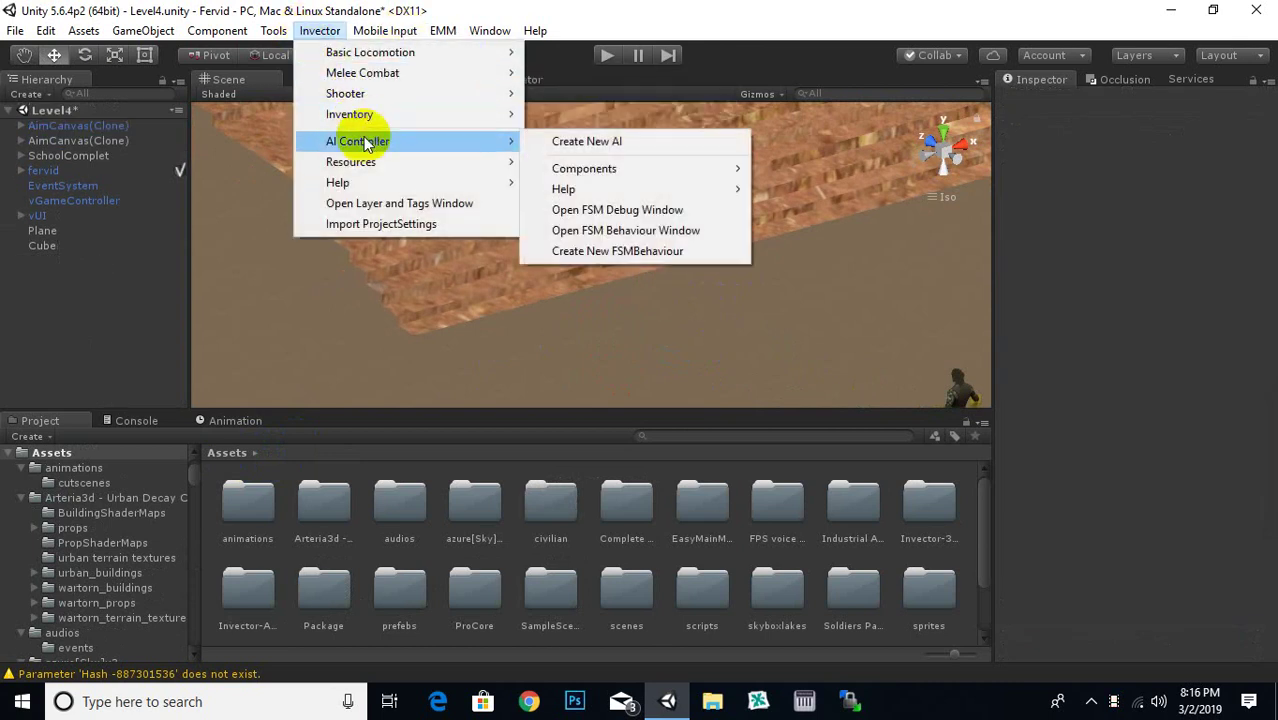
{"action": "left_click", "coordinate": [633, 140]}
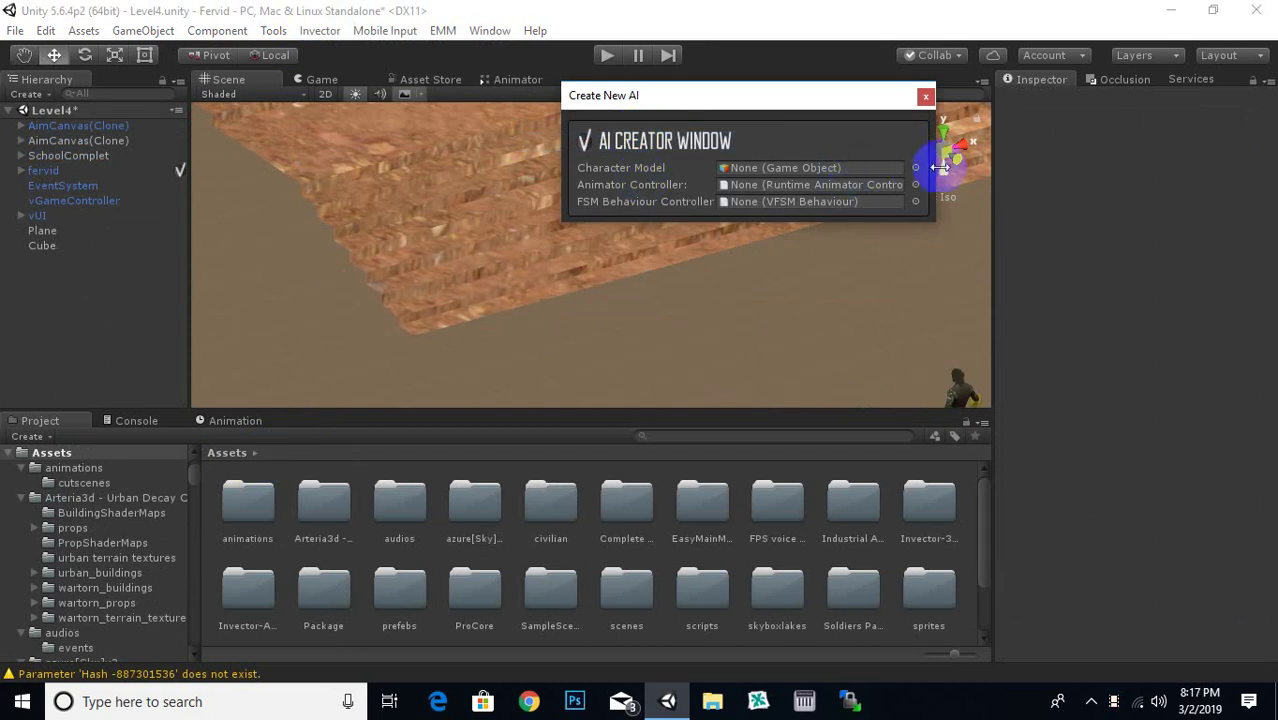
{"action": "left_click", "coordinate": [917, 169]}
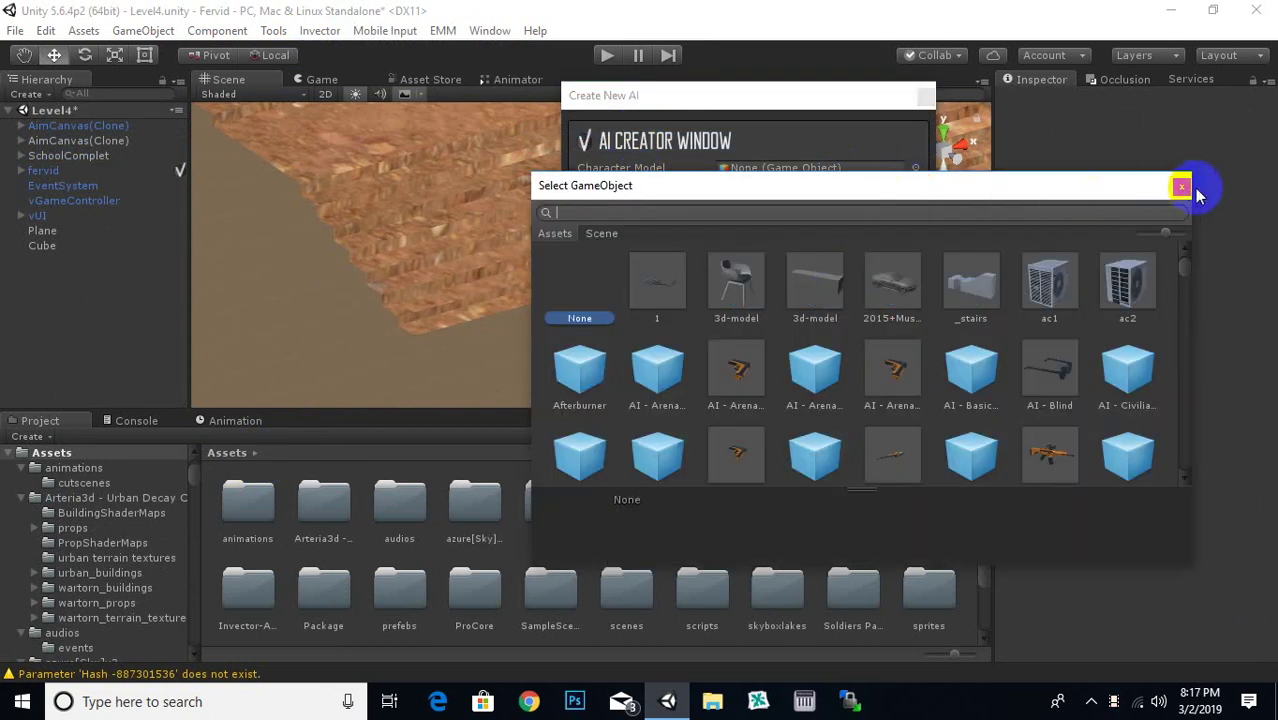
{"action": "left_click", "coordinate": [1182, 188]}
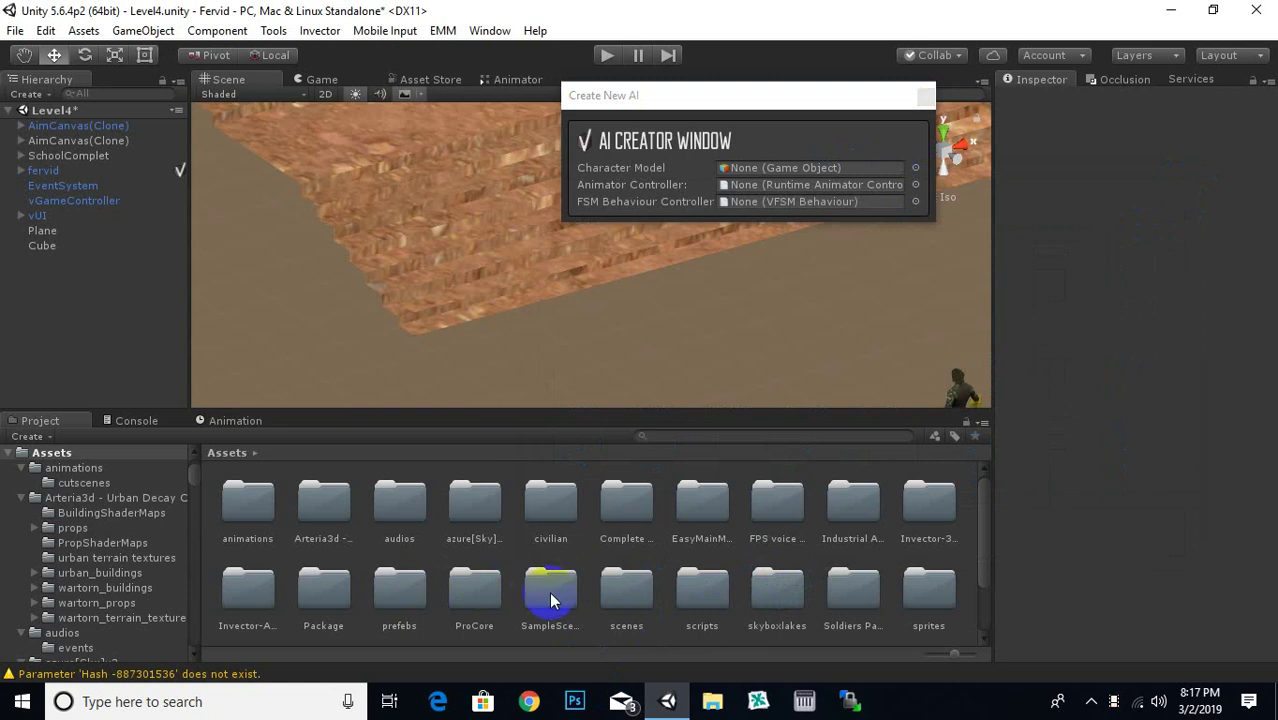
{"action": "double_click", "coordinate": [545, 506]}
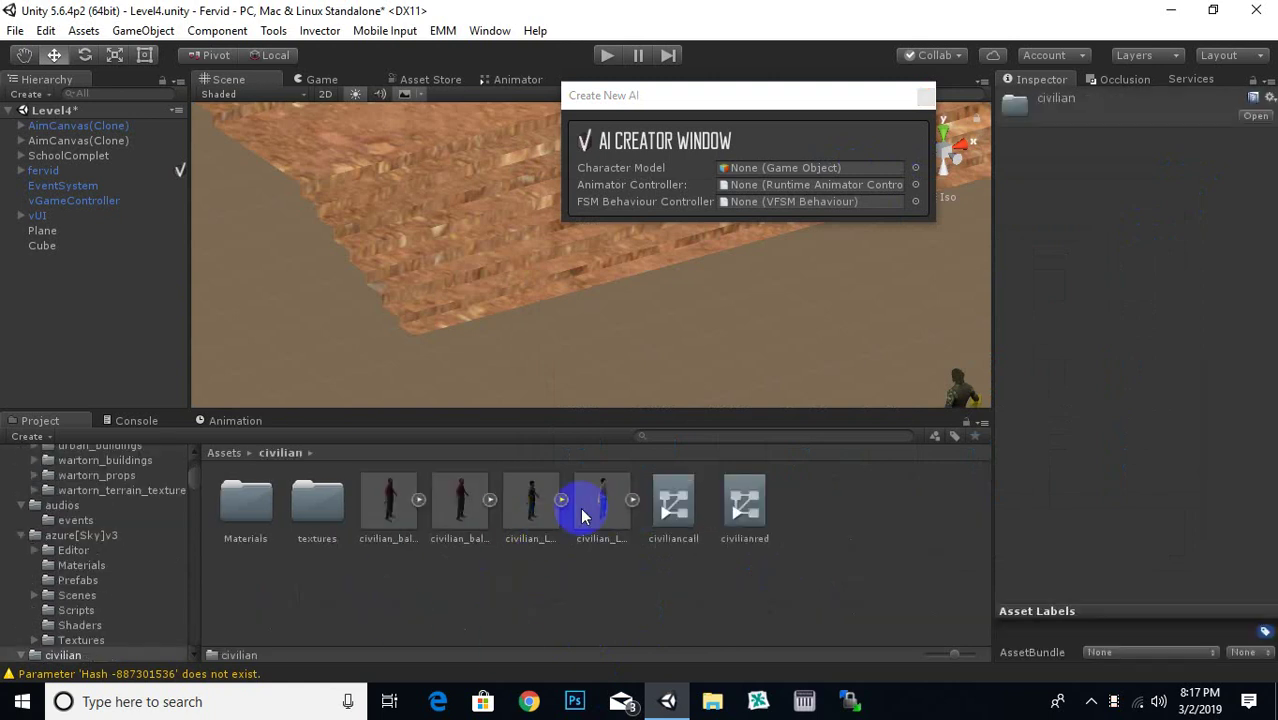
{"action": "left_click_drag", "start_coordinate": [541, 508], "coordinate": [805, 168]}
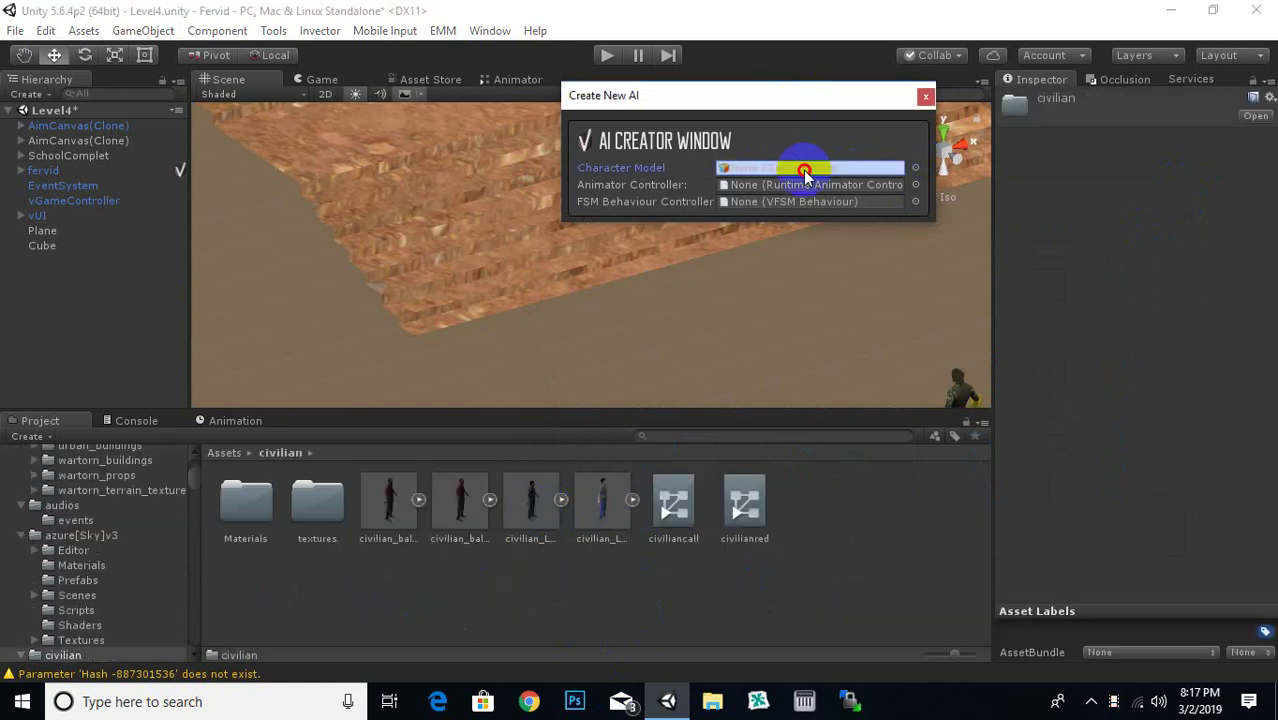
- Choose Invector@AI_MeleeCombat as the animator controller
{"action": "left_click", "coordinate": [914, 184]}
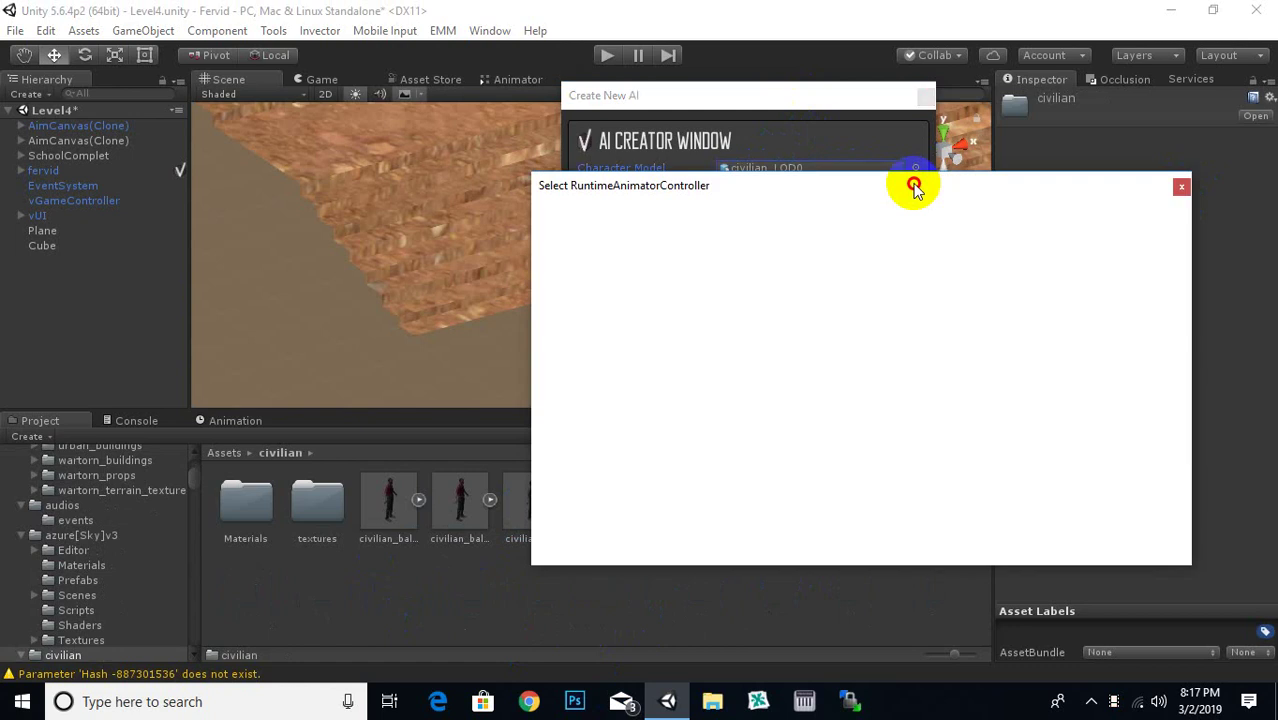
{"action": "scroll", "coordinate": [633, 371], "scroll_direction": "down", "scroll_amount": 5}
{"action": "scroll", "coordinate": [626, 377], "scroll_direction": "down", "scroll_amount": 5}
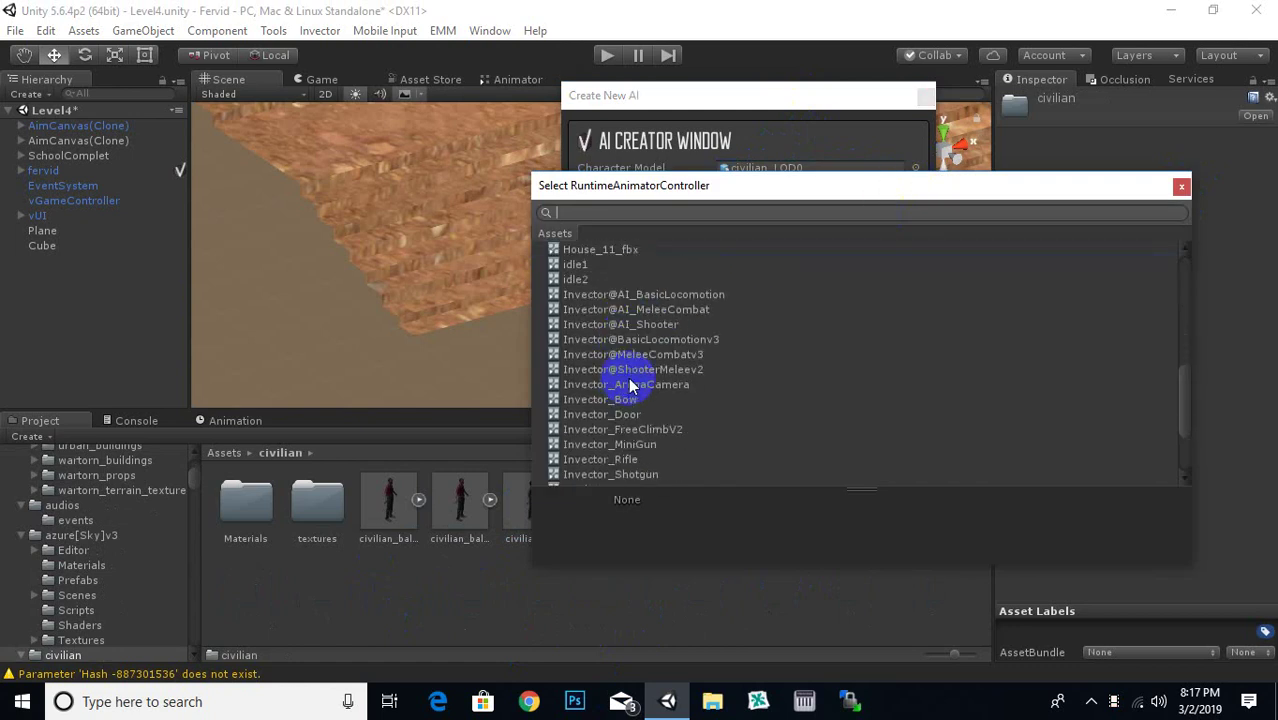
{"action": "left_click", "coordinate": [675, 309]}
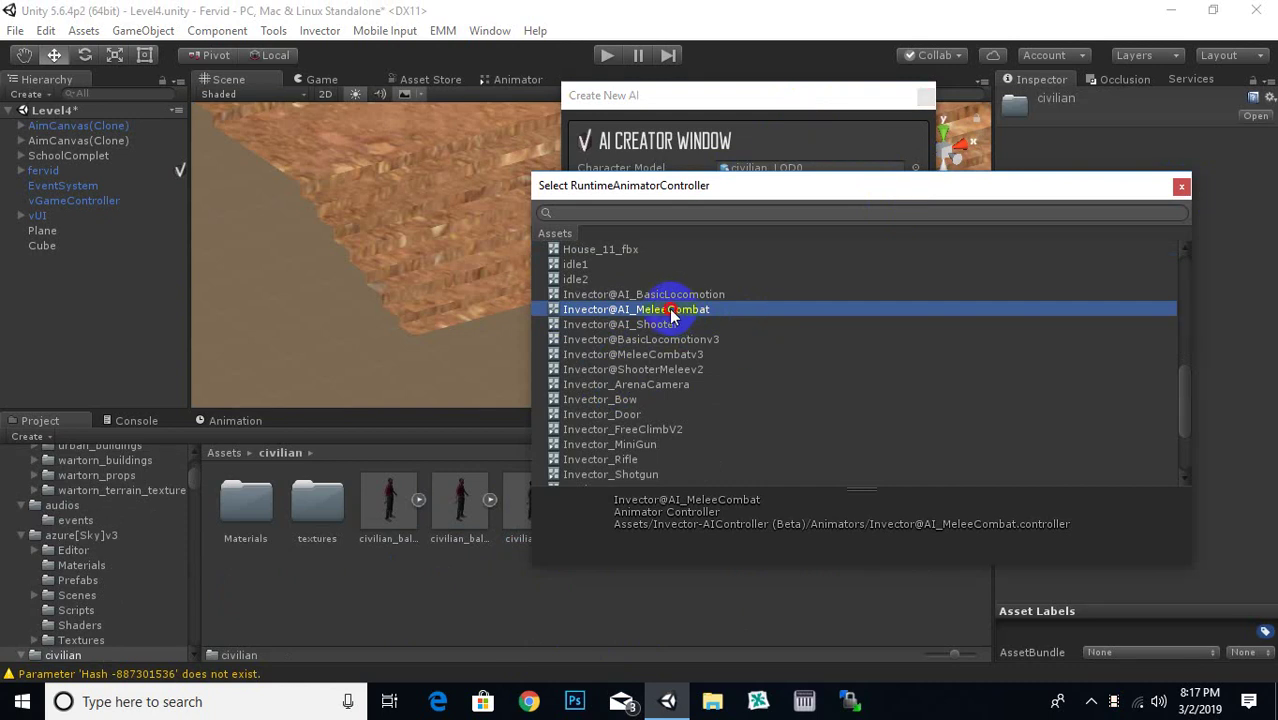
{"action": "double_click", "coordinate": [671, 311]}
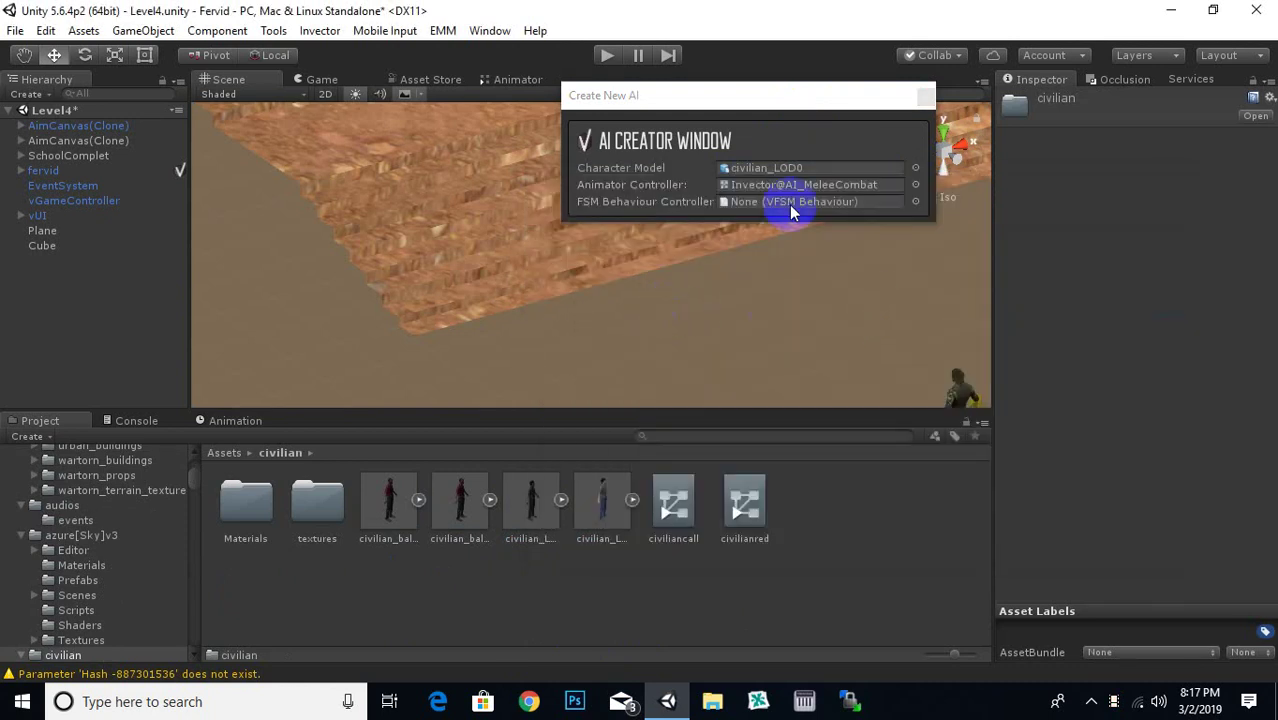
- Choose FSM_CivlilianFighter as the behaviour and create the AI character
{"action": "left_click", "coordinate": [915, 202]}
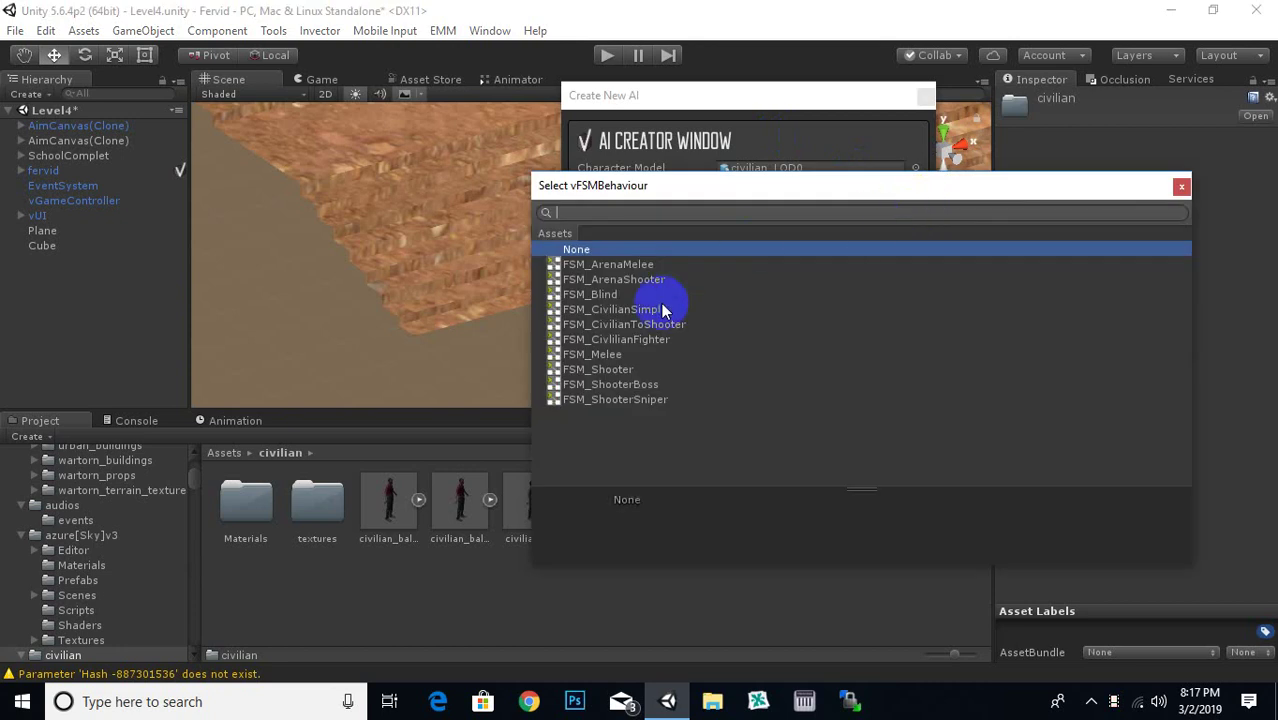
{"action": "left_click_drag", "start_coordinate": [804, 189], "coordinate": [791, 201]}
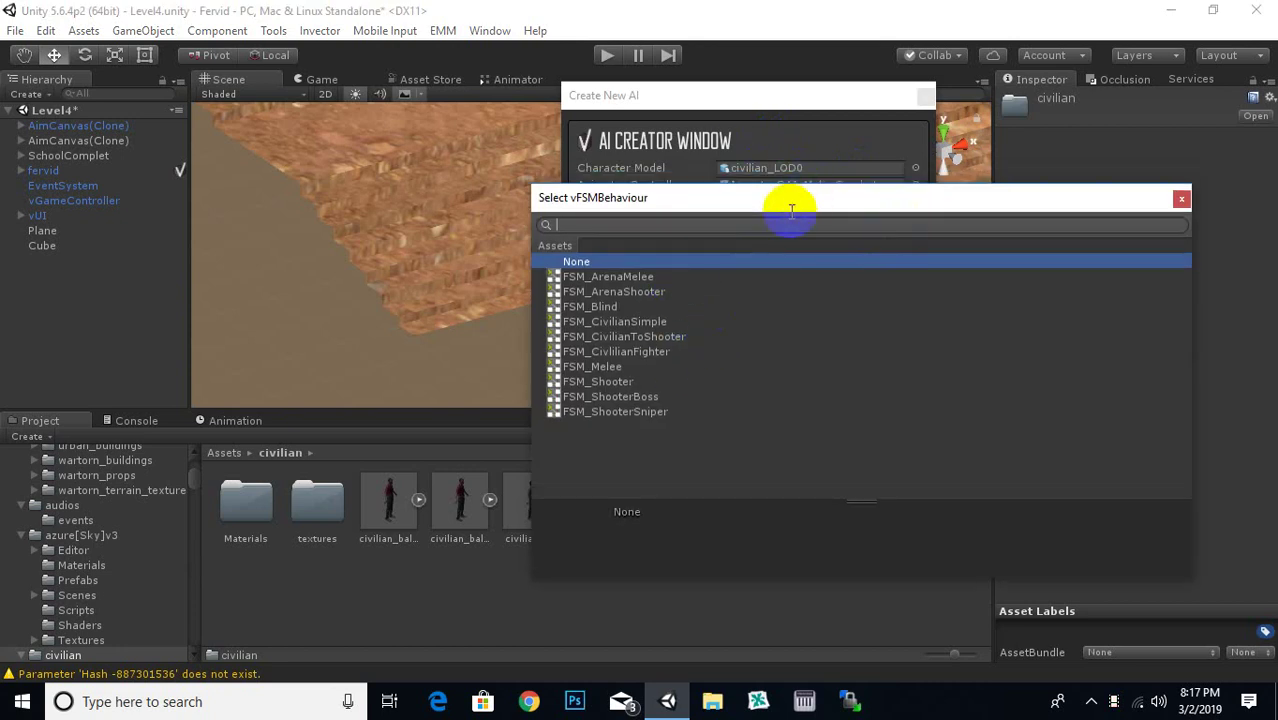
{"action": "left_click", "coordinate": [656, 350]}
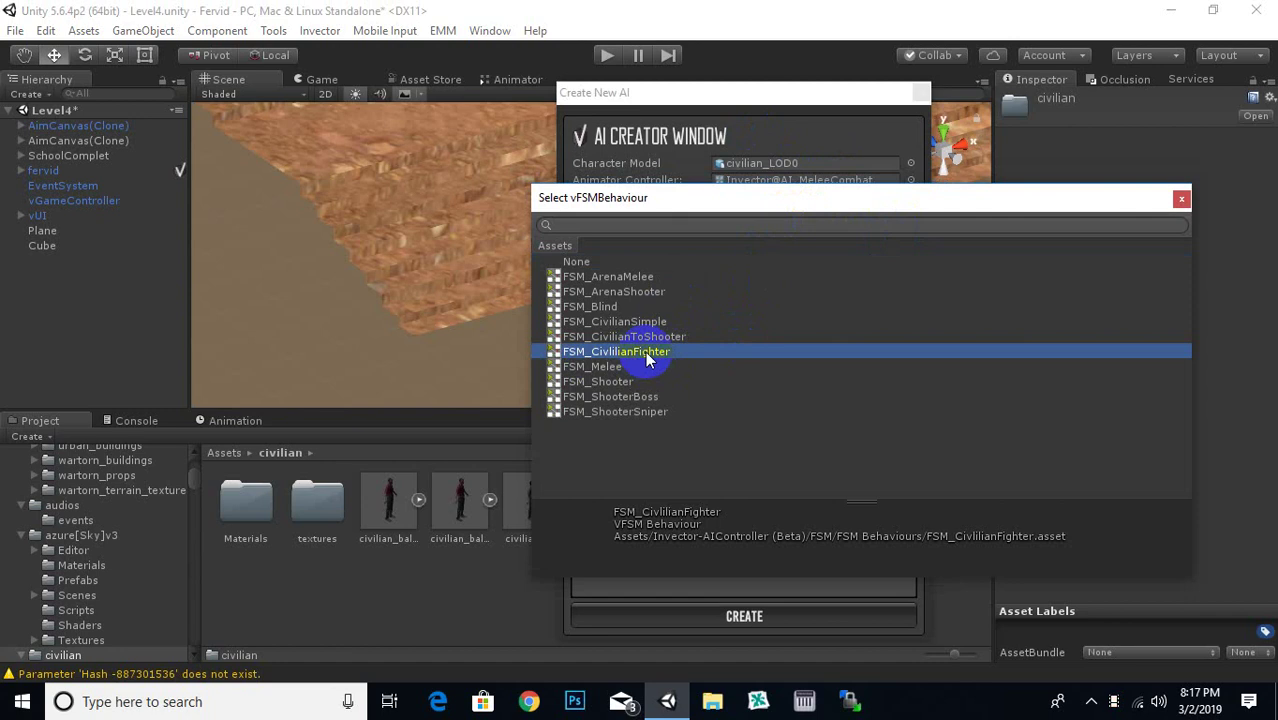
{"action": "double_click", "coordinate": [645, 351]}
{"action": "left_click", "coordinate": [765, 614]}
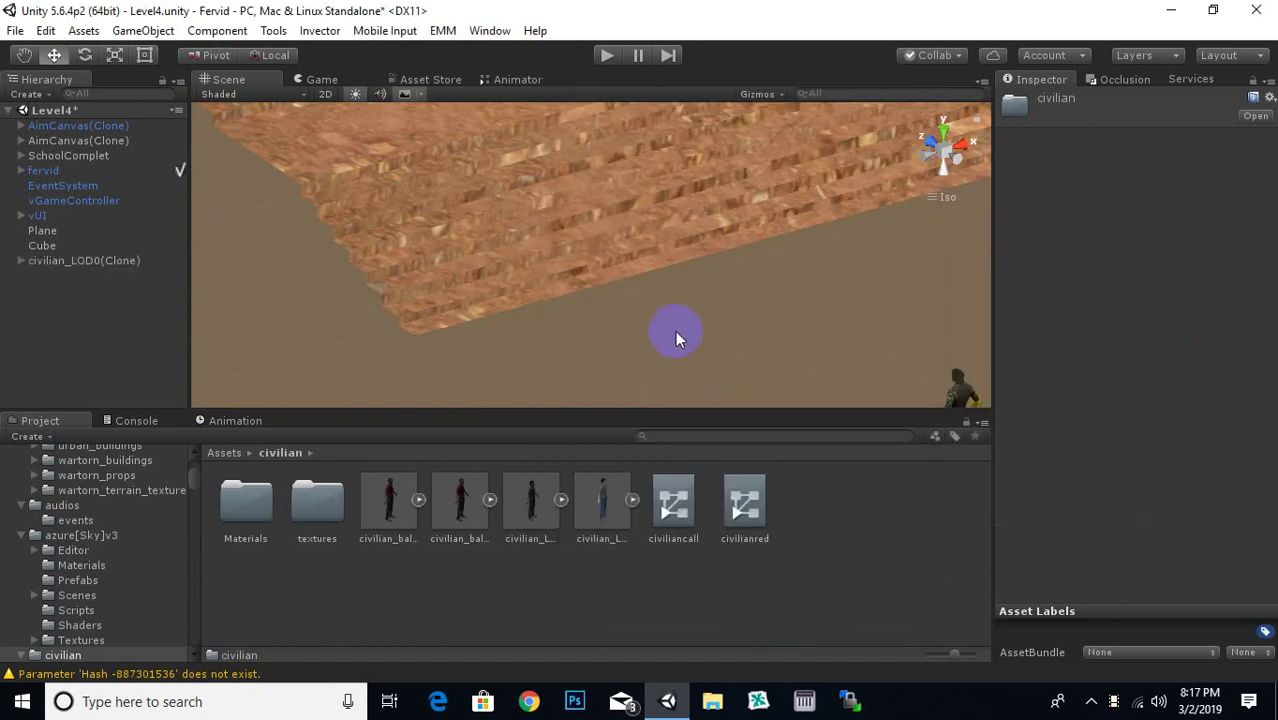
- Move civilian_LOD0(Clone) onto the ground beside the player by the wall, at X 367.3, Z 160.77
{"action": "left_click", "coordinate": [92, 262]}
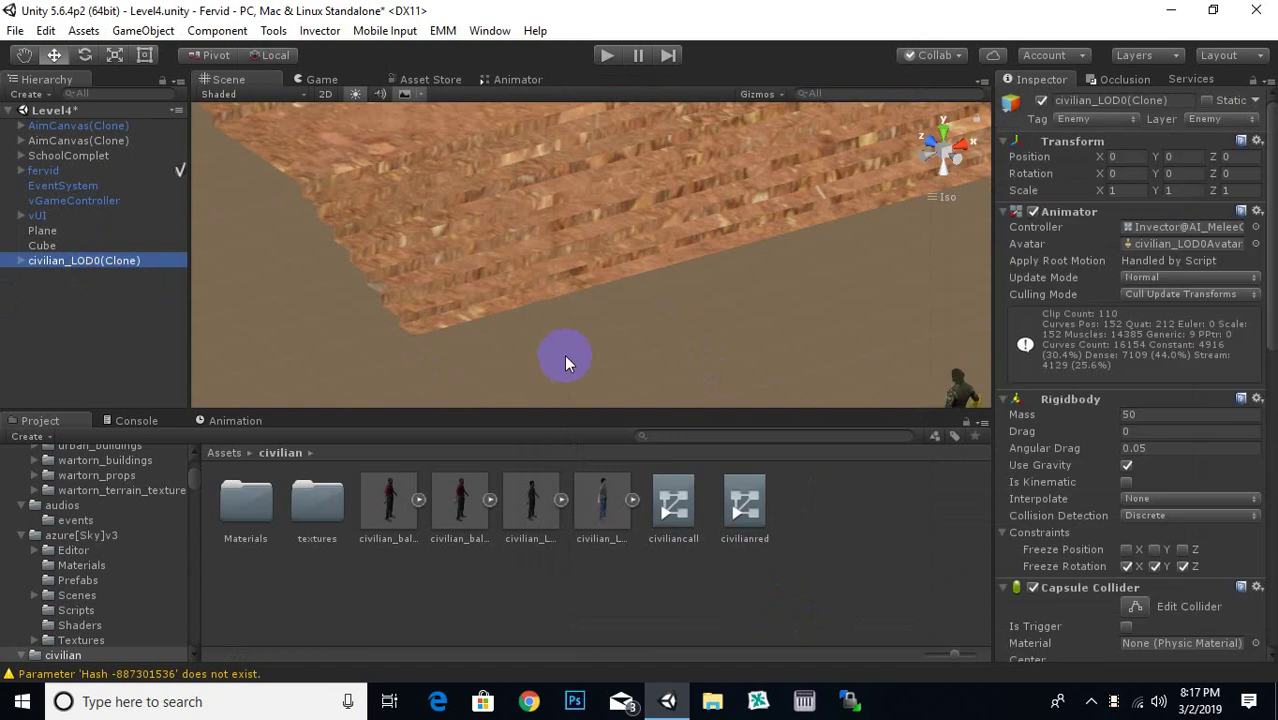
{"action": "scroll", "coordinate": [564, 354], "scroll_direction": "down", "scroll_amount": 5}
{"action": "scroll", "coordinate": [496, 342], "scroll_direction": "down", "scroll_amount": 3}
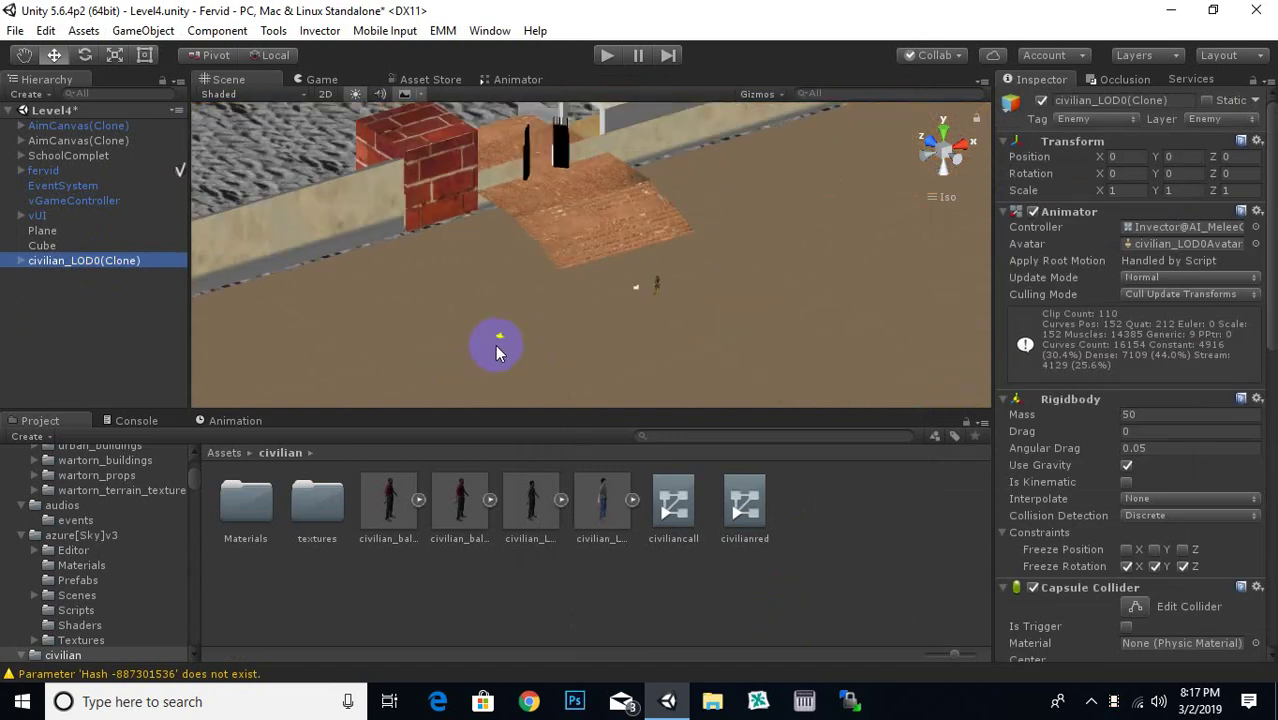
{"action": "scroll", "coordinate": [495, 344], "scroll_direction": "down", "scroll_amount": 3}
{"action": "scroll", "coordinate": [495, 344], "scroll_direction": "down", "scroll_amount": 3}
{"action": "scroll", "coordinate": [494, 345], "scroll_direction": "down", "scroll_amount": 3}
{"action": "scroll", "coordinate": [363, 366], "scroll_direction": "down", "scroll_amount": 2}
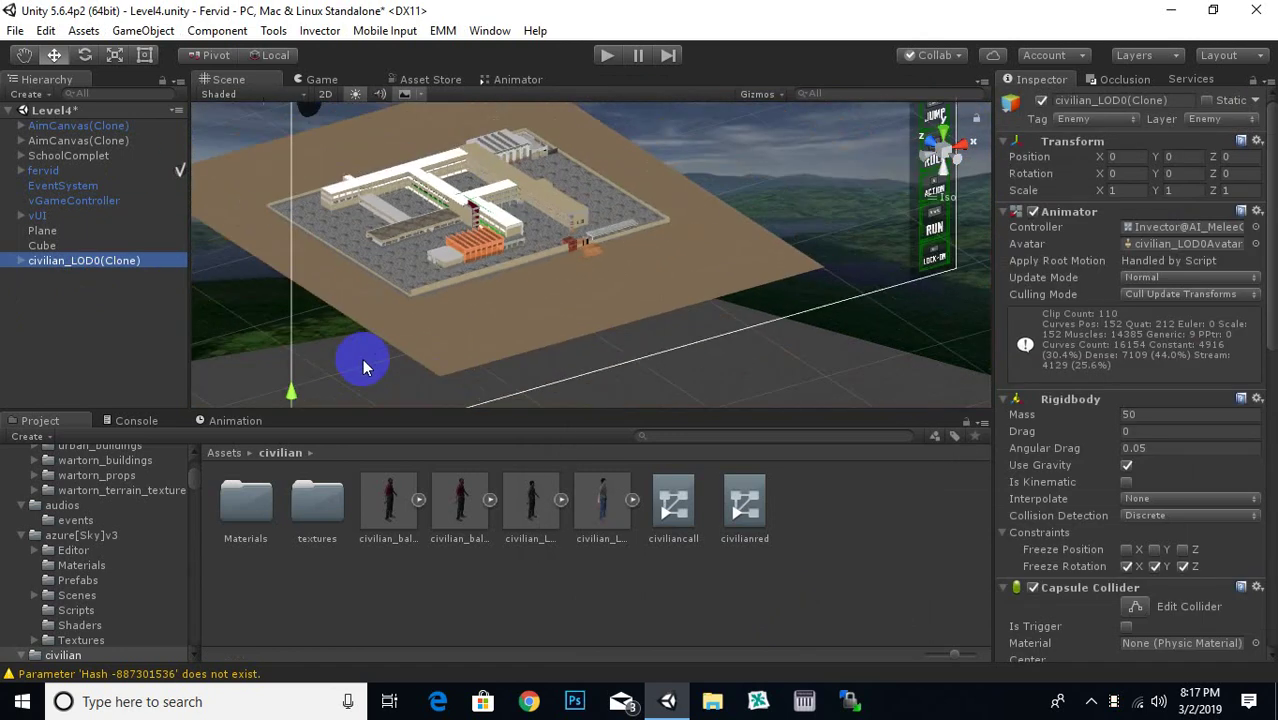
{"action": "scroll", "coordinate": [363, 366], "scroll_direction": "down", "scroll_amount": 2}
{"action": "left_click_drag", "start_coordinate": [414, 394], "coordinate": [733, 335]}
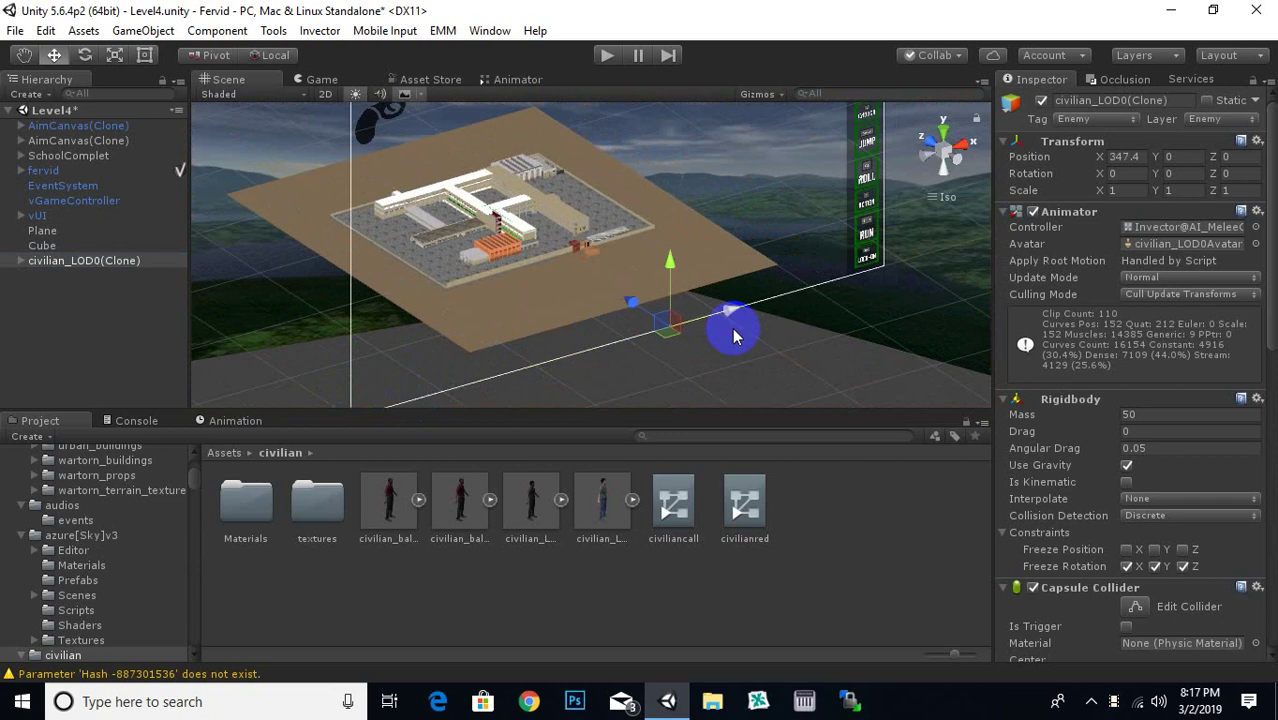
{"action": "left_click_drag", "start_coordinate": [633, 302], "coordinate": [505, 262]}
{"action": "scroll", "coordinate": [527, 275], "scroll_direction": "up", "scroll_amount": 3}
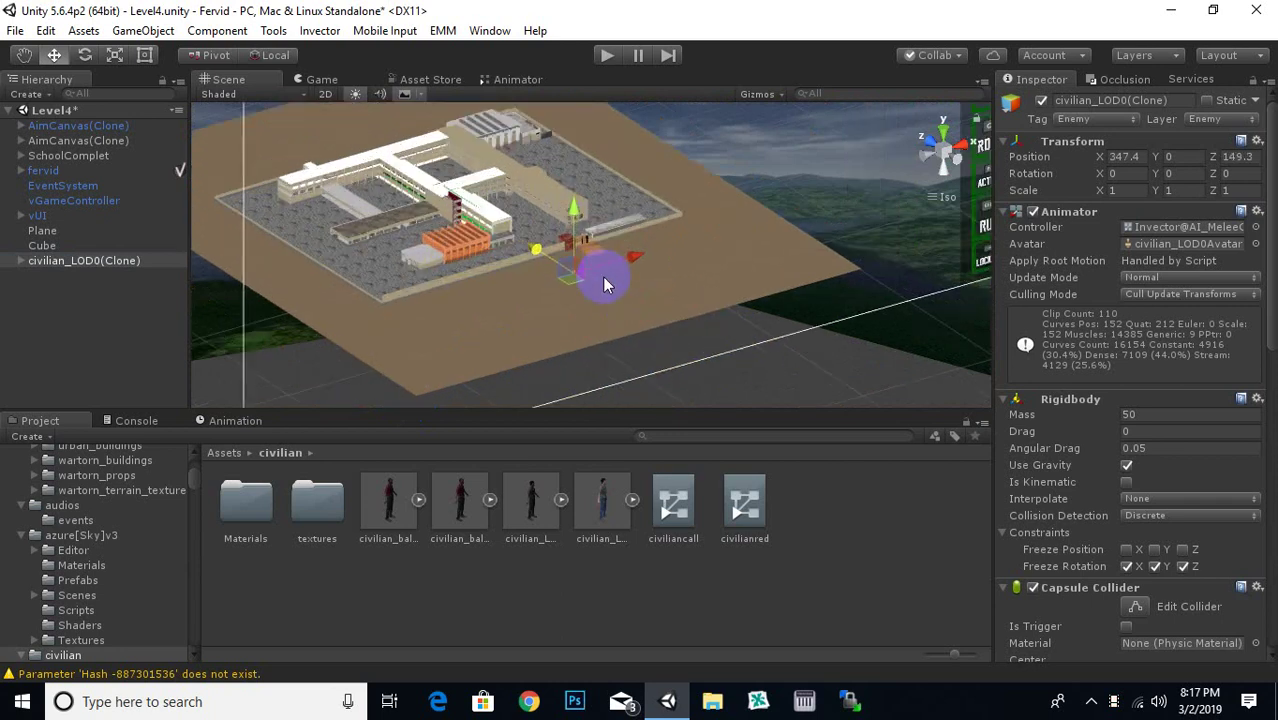
{"action": "scroll", "coordinate": [593, 317], "scroll_direction": "up", "scroll_amount": 3}
{"action": "scroll", "coordinate": [585, 325], "scroll_direction": "up", "scroll_amount": 3}
{"action": "scroll", "coordinate": [578, 338], "scroll_direction": "up", "scroll_amount": 3}
{"action": "mouse_move", "coordinate": [580, 338]}
{"action": "left_mouse_down"}
{"action": "mouse_move", "coordinate": [530, 270]}
{"action": "mouse_move", "coordinate": [612, 285]}
{"action": "left_mouse_up"}
{"action": "scroll", "coordinate": [612, 285], "scroll_direction": "up", "scroll_amount": 5}
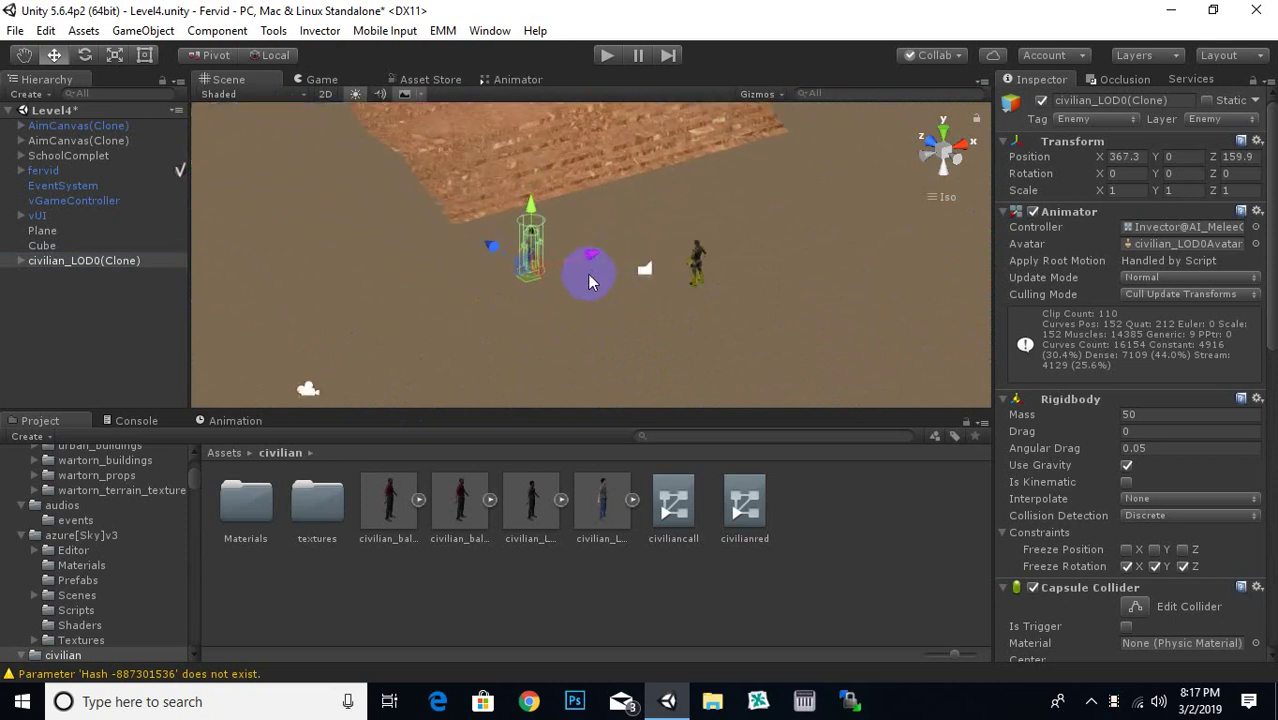
{"action": "left_click_drag", "start_coordinate": [499, 243], "coordinate": [451, 241]}
- Rotate the civilian about 164° around its Y axis
{"action": "left_click", "coordinate": [84, 61]}
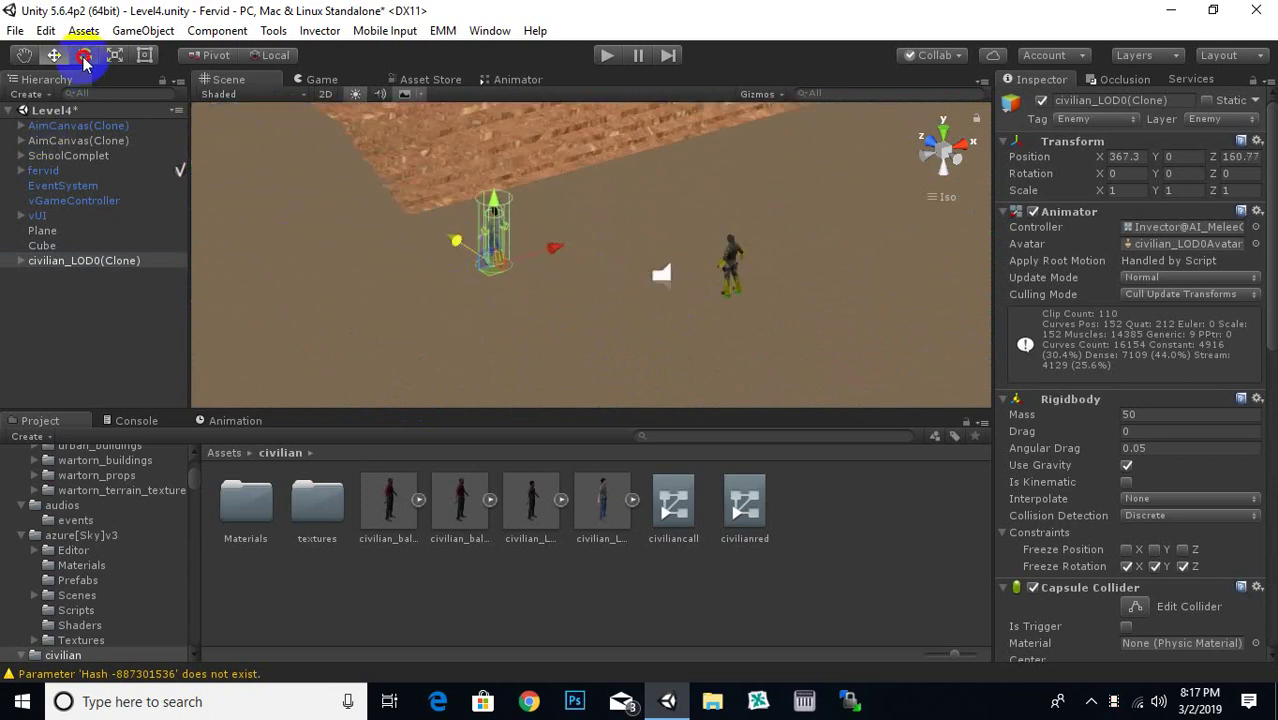
{"action": "mouse_move", "coordinate": [550, 287]}
{"action": "left_mouse_down"}
{"action": "mouse_move", "coordinate": [203, 343]}
{"action": "mouse_move", "coordinate": [251, 346]}
{"action": "left_mouse_up"}
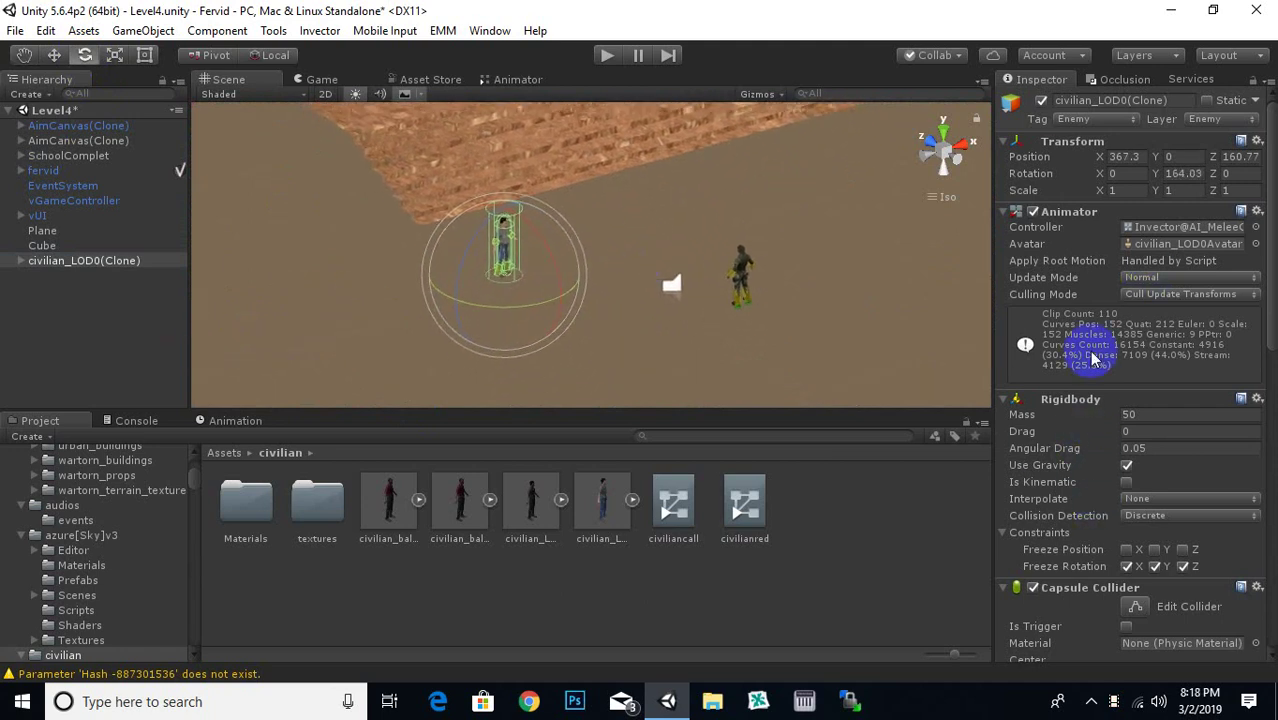
{"action": "scroll", "coordinate": [1085, 406], "scroll_direction": "down", "scroll_amount": 5}
{"action": "scroll", "coordinate": [1088, 410], "scroll_direction": "down", "scroll_amount": 2}
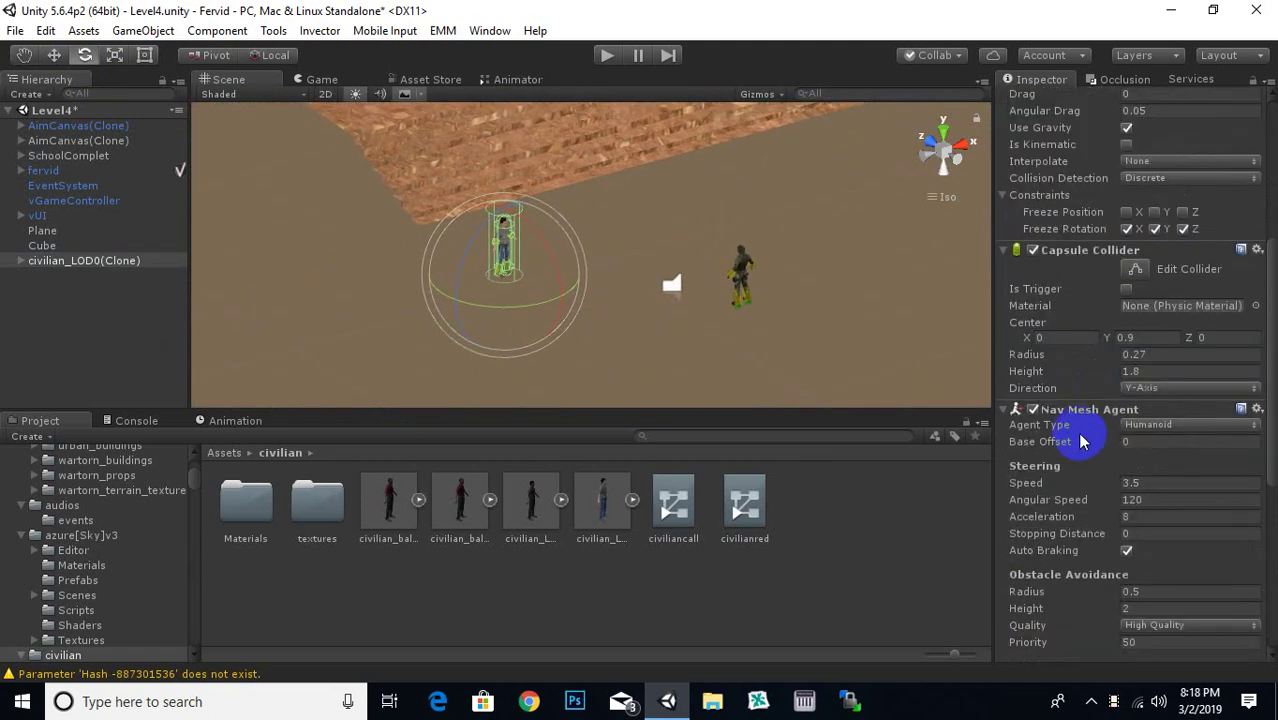
{"action": "scroll", "coordinate": [1075, 342], "scroll_direction": "down", "scroll_amount": 2}
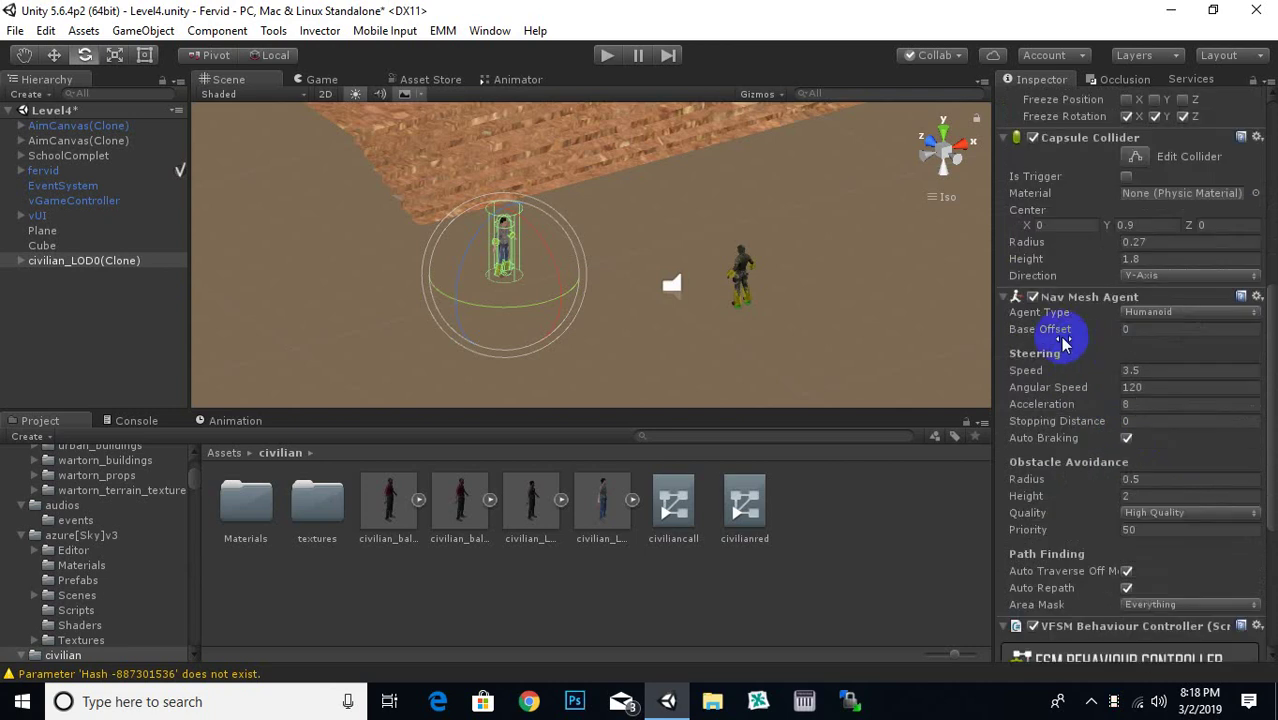
- Create an empty child object under the civilian's headShape and name it refpoint
{"action": "left_click", "coordinate": [21, 263]}
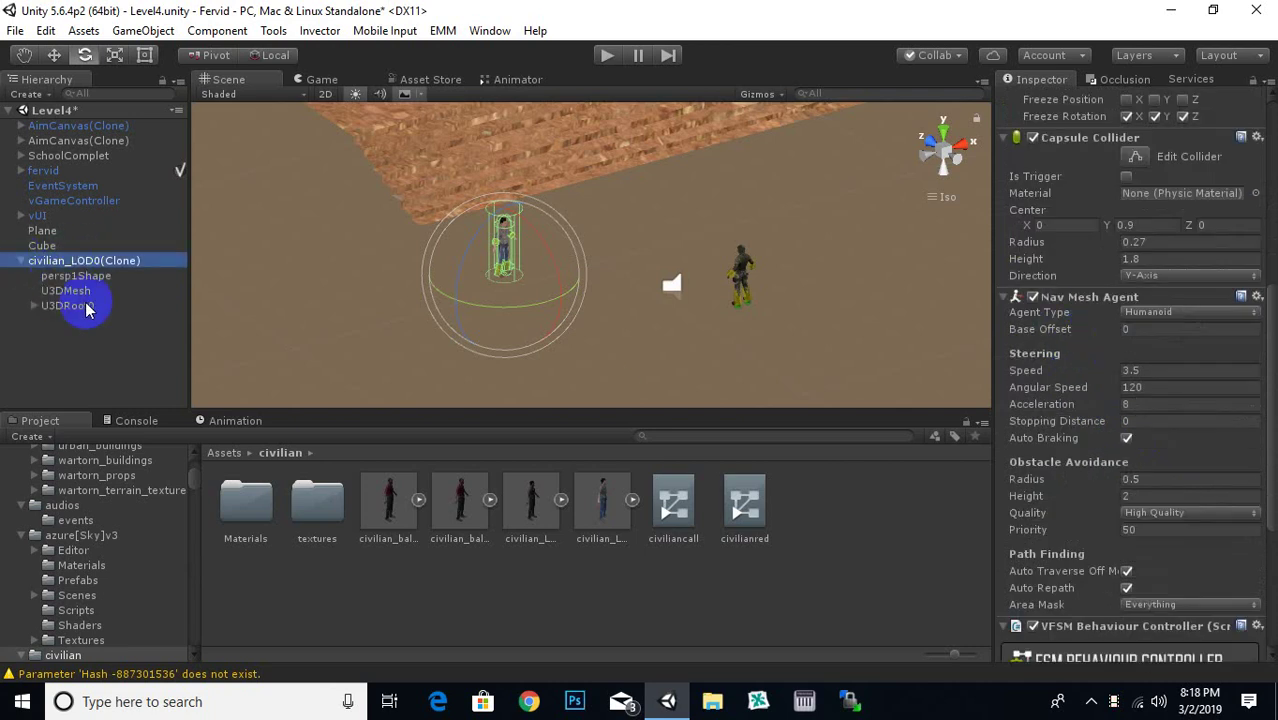
{"action": "right_click", "coordinate": [62, 310]}
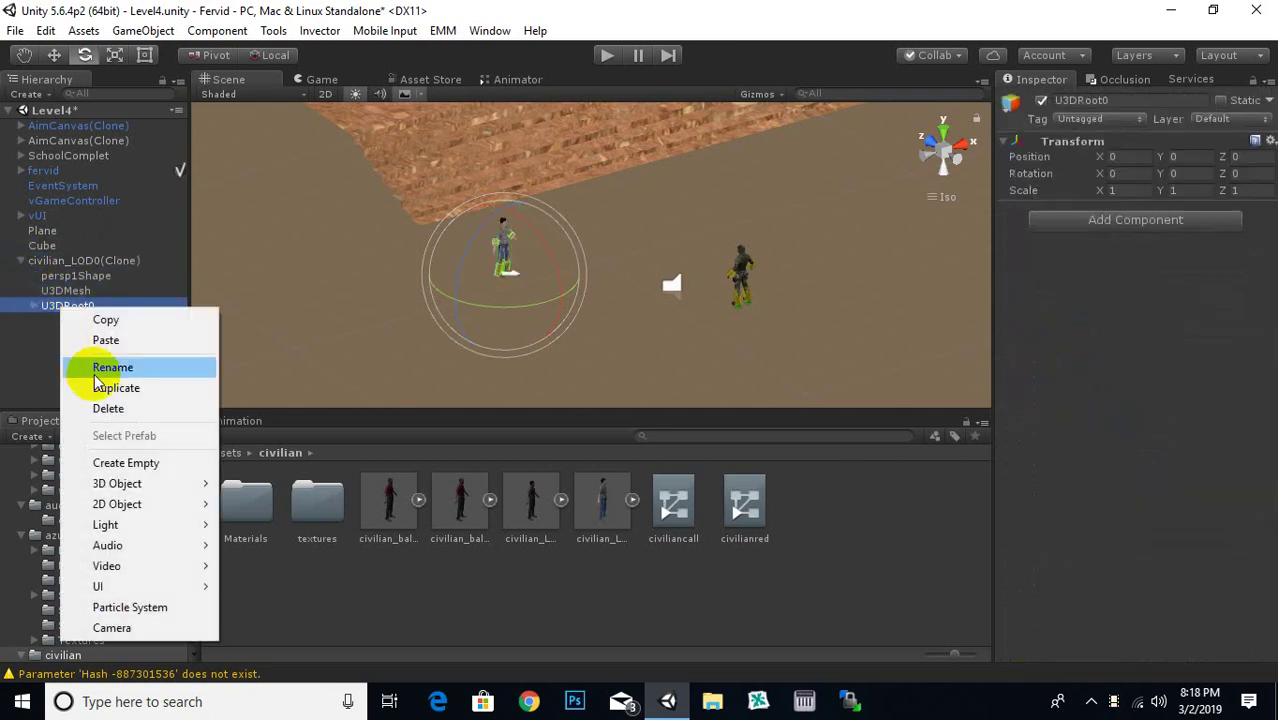
{"action": "mouse_move", "coordinate": [175, 586]}
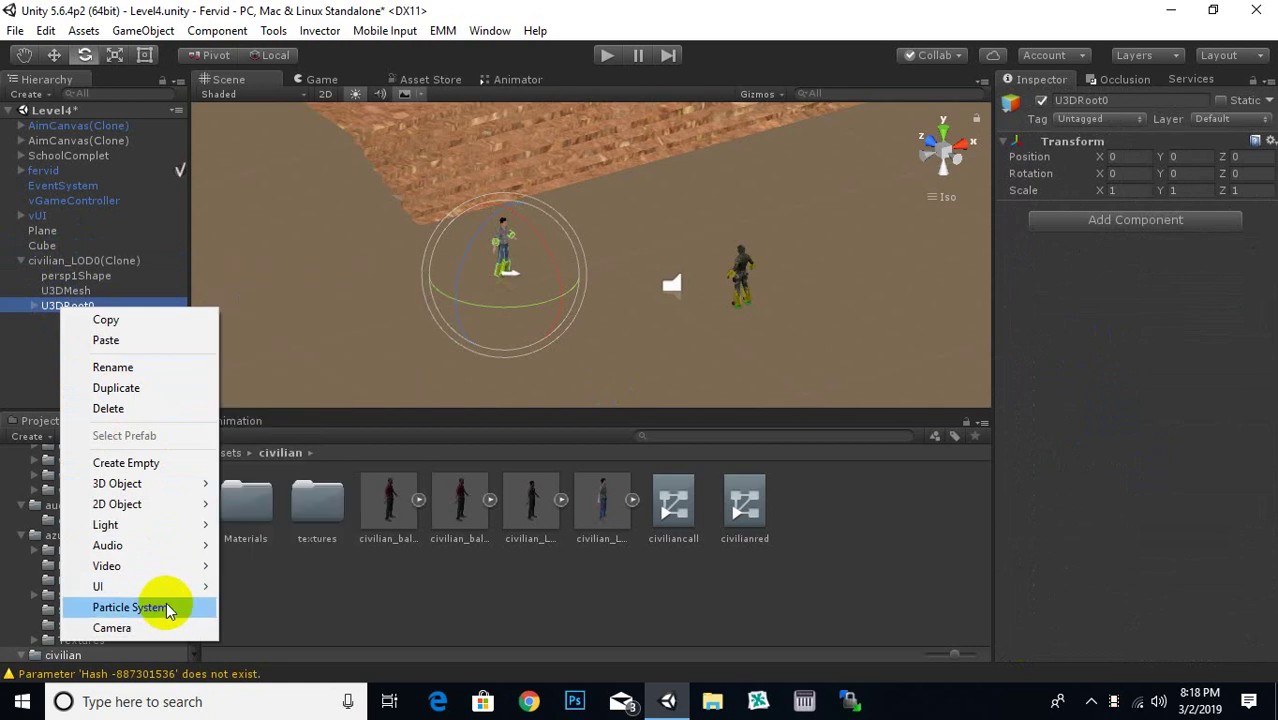
{"action": "left_click", "coordinate": [30, 300]}
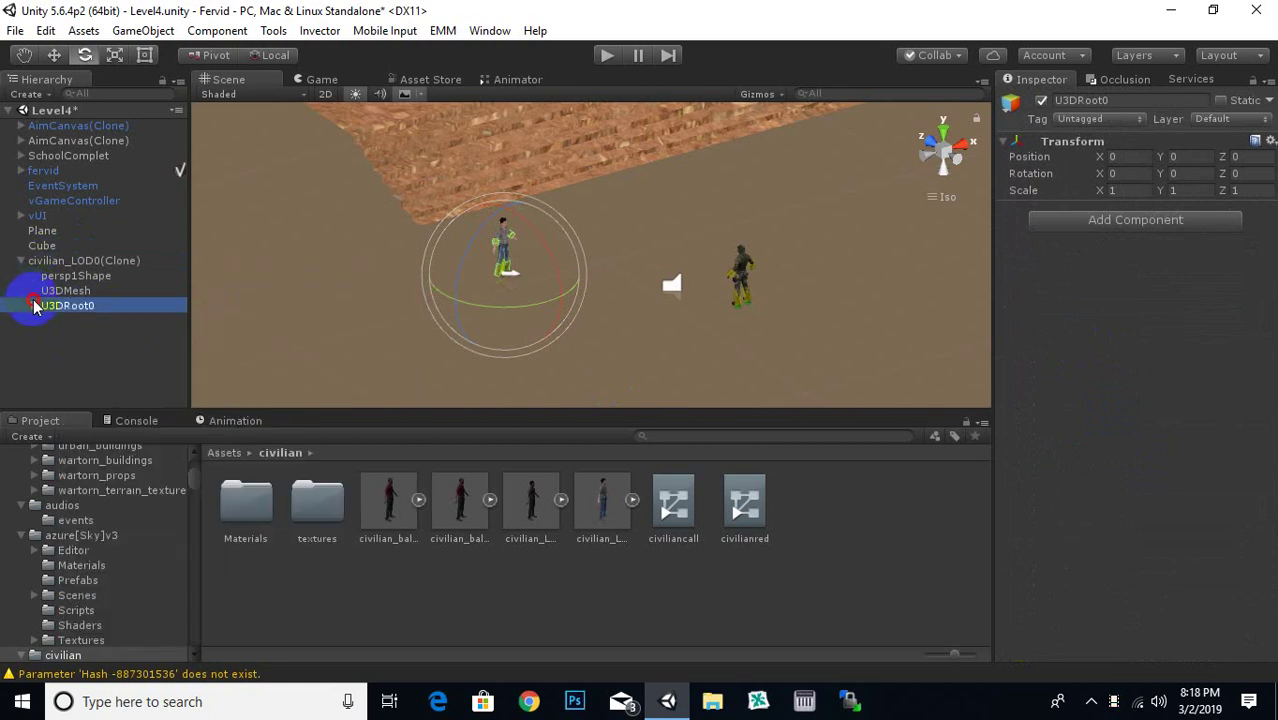
{"action": "left_click", "coordinate": [34, 305]}
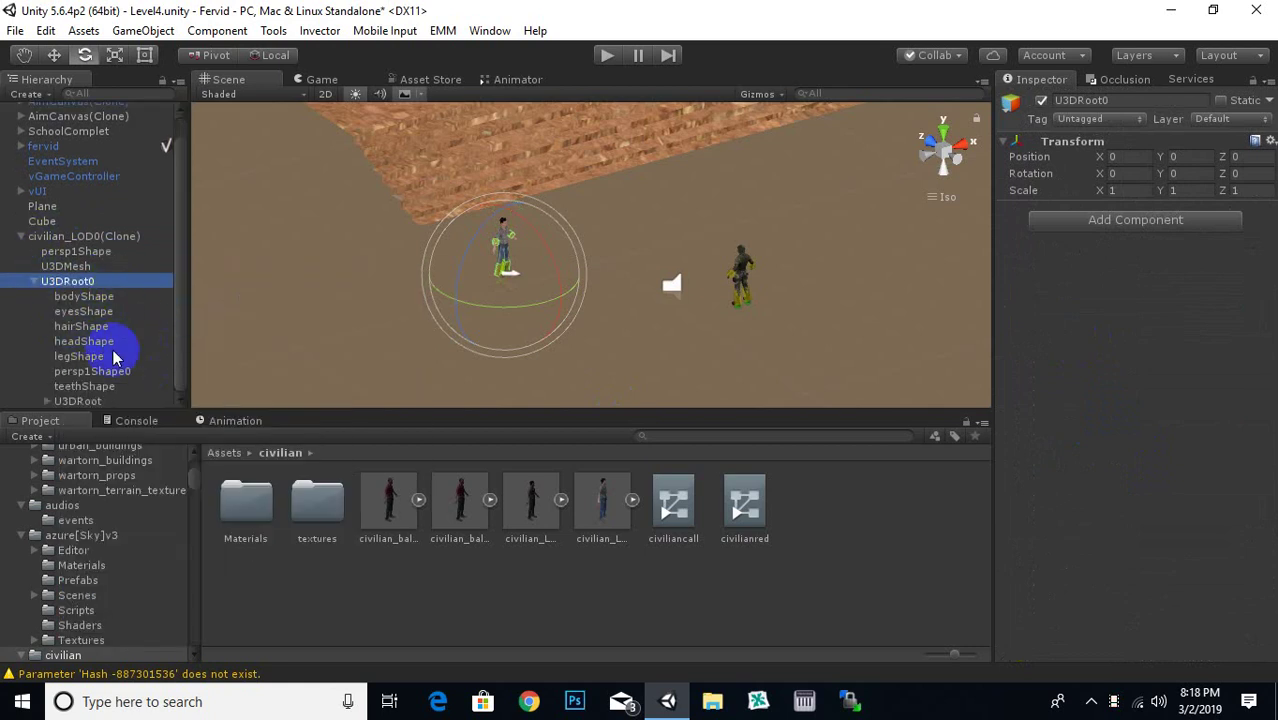
{"action": "left_click", "coordinate": [92, 330]}
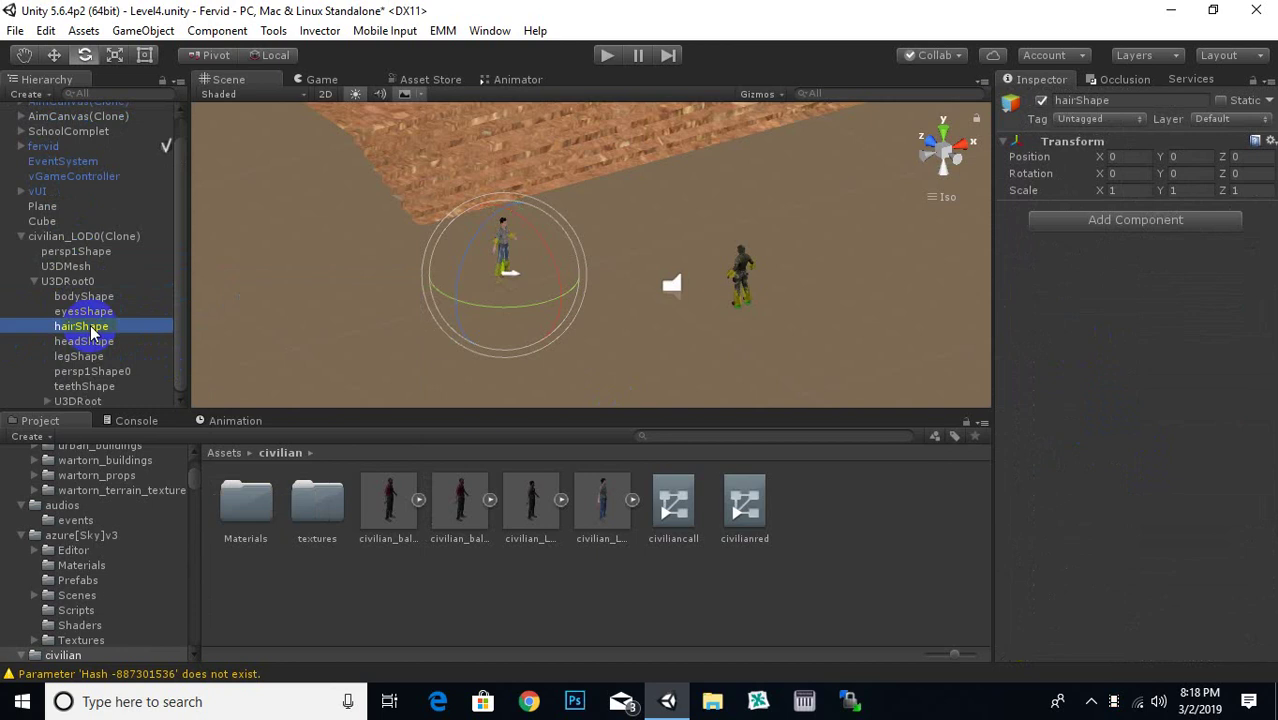
{"action": "left_click", "coordinate": [99, 345]}
{"action": "right_click", "coordinate": [100, 345]}
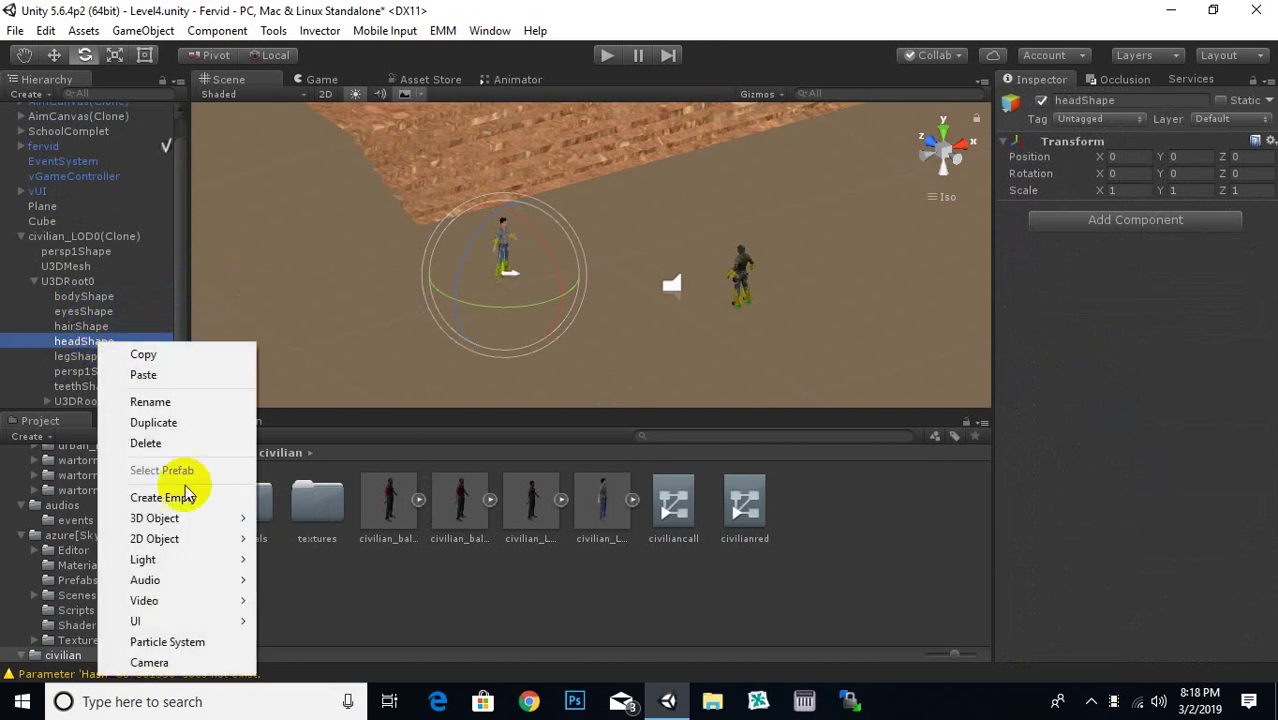
{"action": "mouse_move", "coordinate": [183, 517]}
{"action": "left_click", "coordinate": [183, 491]}
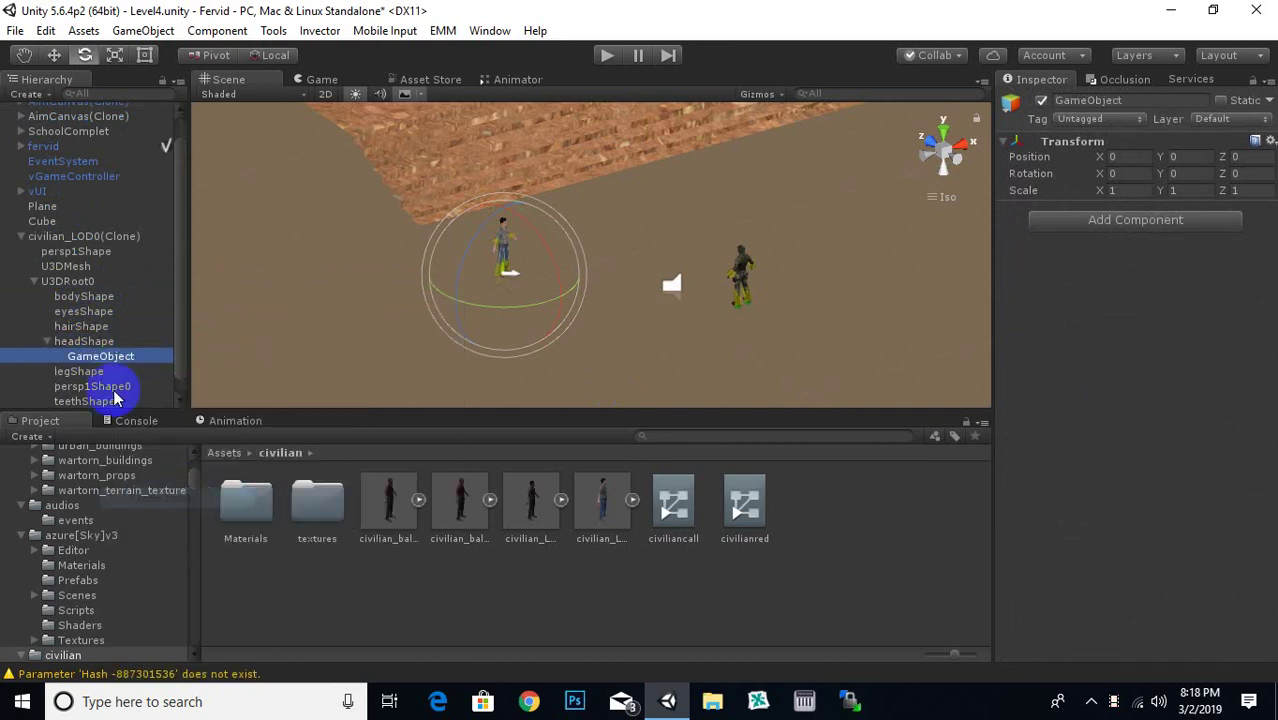
{"action": "right_click", "coordinate": [115, 366]}
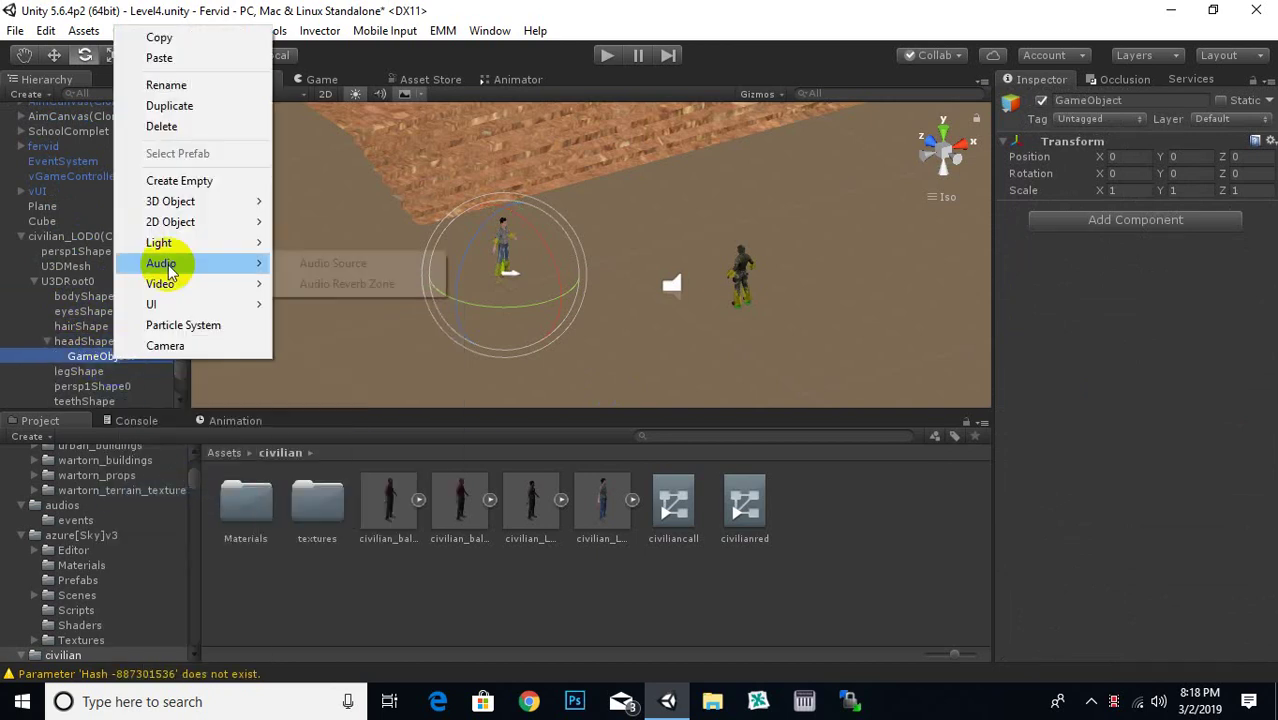
{"action": "left_click", "coordinate": [200, 85]}
{"action": "type", "text": "refpoi"}
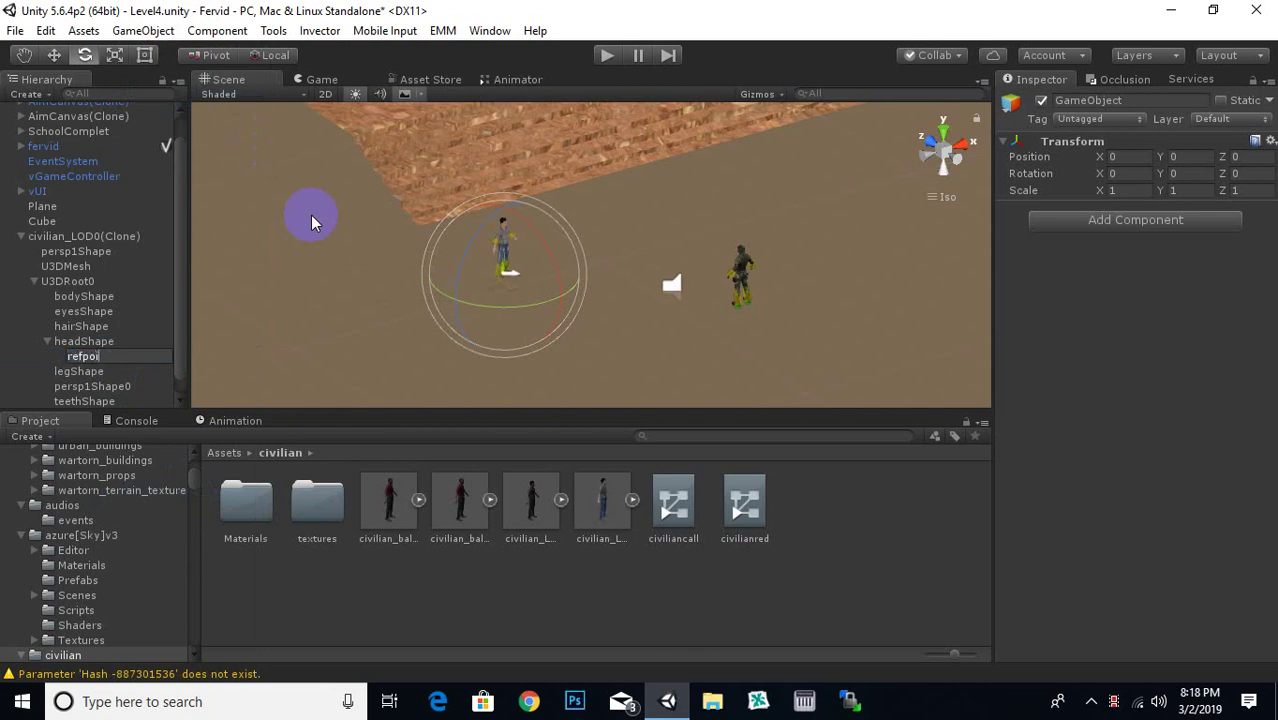
{"action": "type", "text": "nt"}
{"action": "key", "text": "Return"}
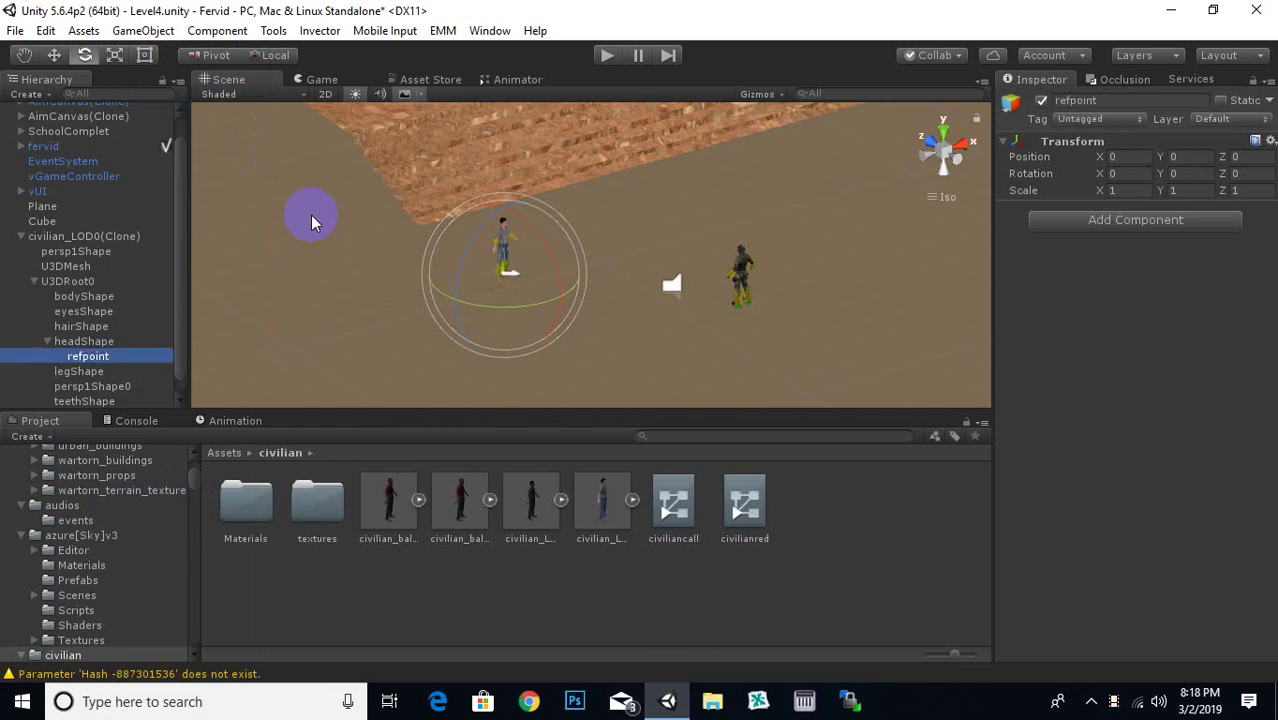
- Raise refpoint to the civilian's head height, around Y 1.57
{"action": "left_click", "coordinate": [54, 55]}
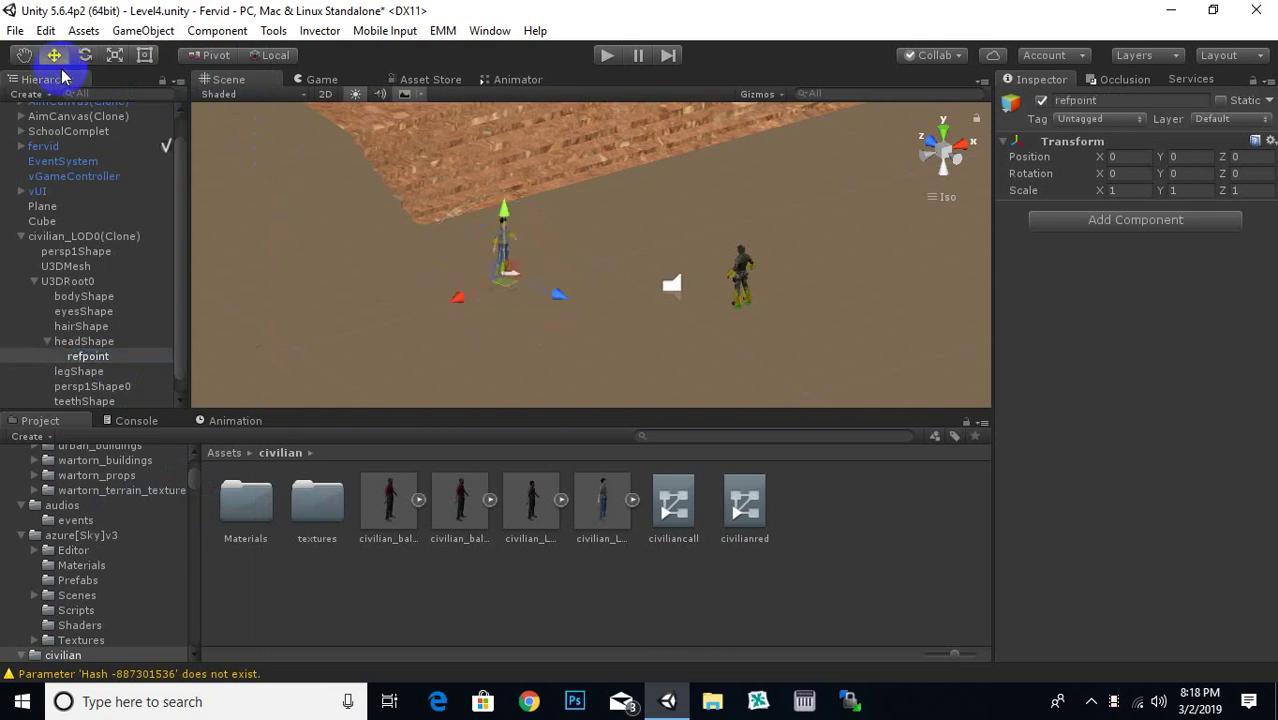
{"action": "scroll", "coordinate": [392, 305], "scroll_direction": "up", "scroll_amount": 1}
{"action": "scroll", "coordinate": [392, 300], "scroll_direction": "up", "scroll_amount": 2}
{"action": "scroll", "coordinate": [395, 275], "scroll_direction": "up", "scroll_amount": 2}
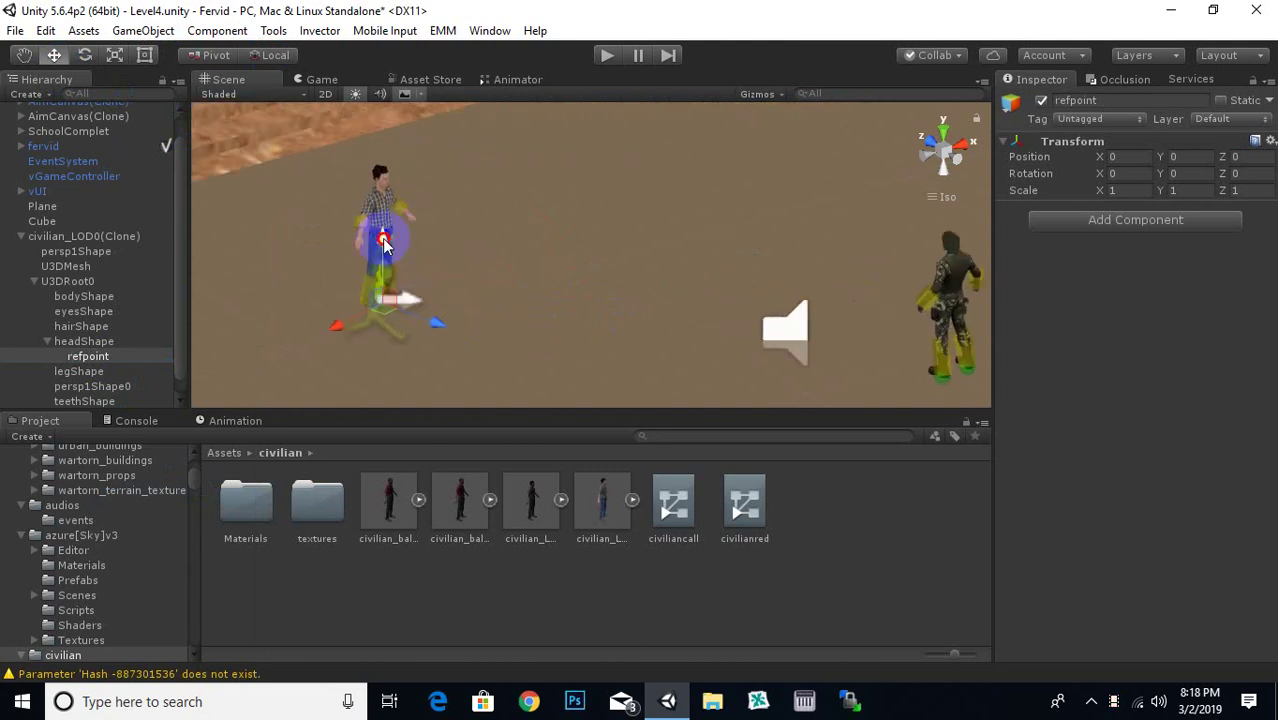
{"action": "left_click_drag", "start_coordinate": [385, 243], "coordinate": [385, 138]}
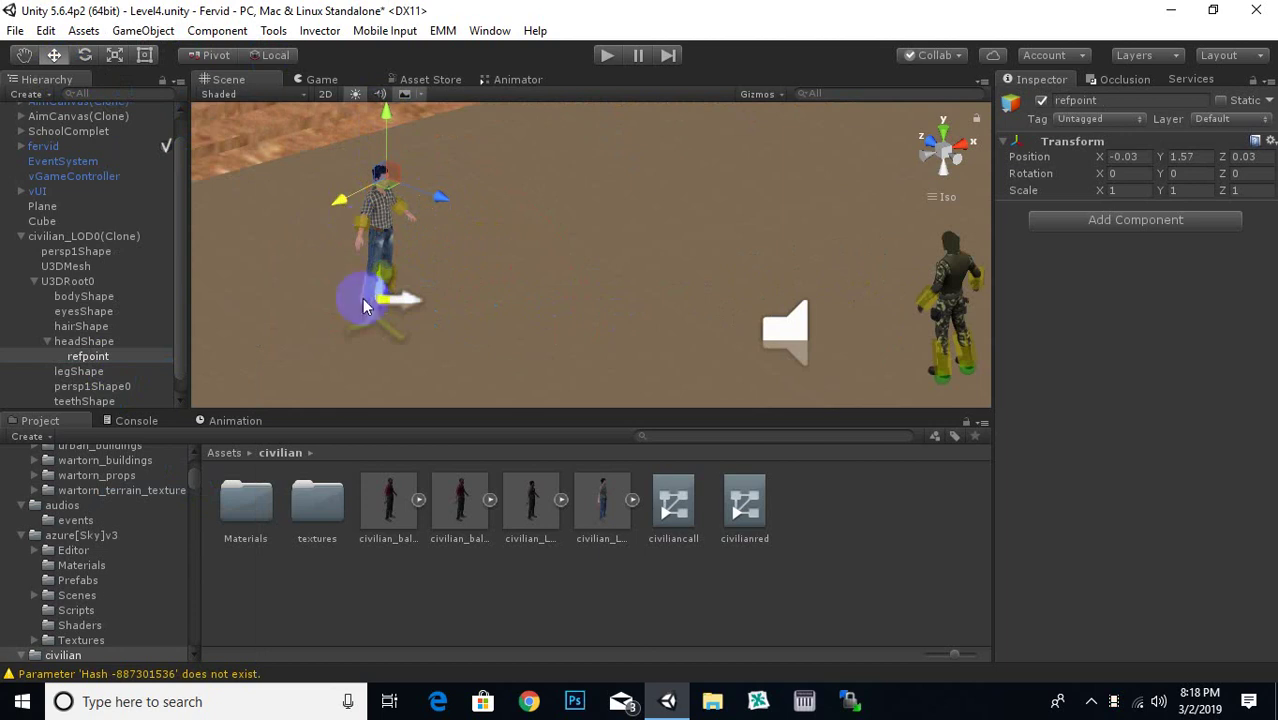
- Assign refpoint as the AI Melee Controller's Detection Point Reference
{"action": "left_click", "coordinate": [105, 236]}
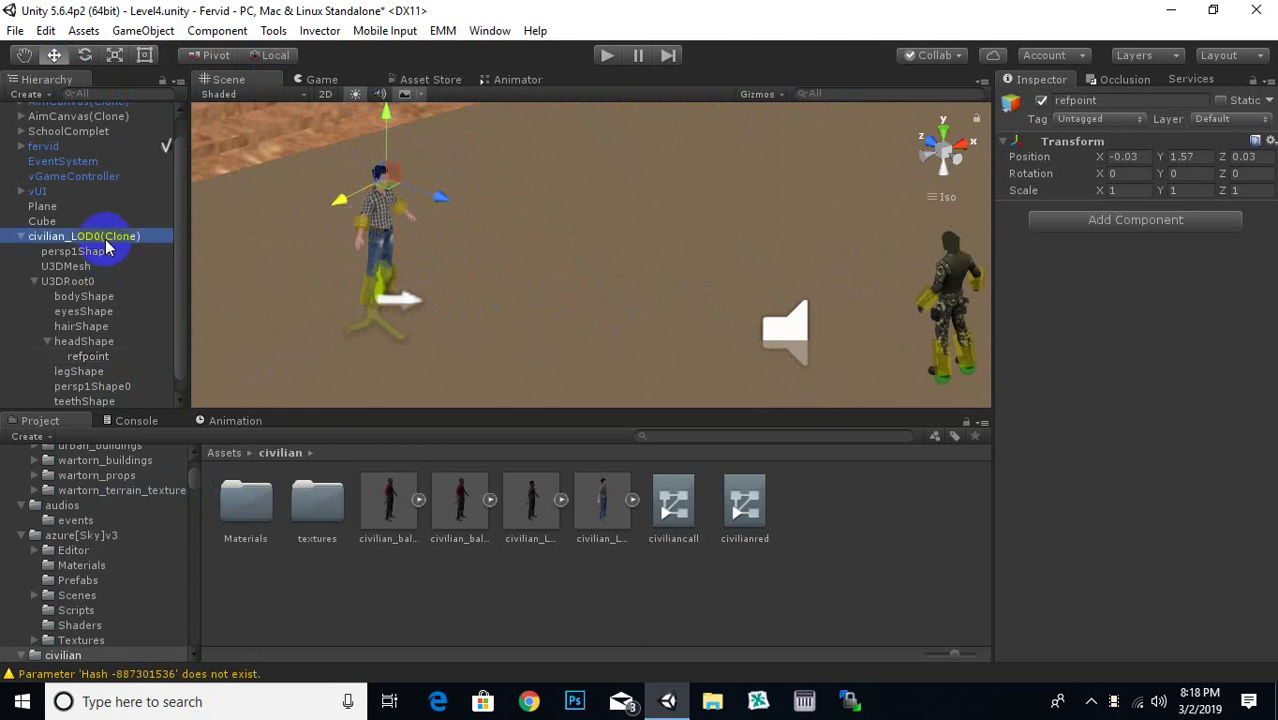
{"action": "scroll", "coordinate": [1125, 425], "scroll_direction": "down", "scroll_amount": 4}
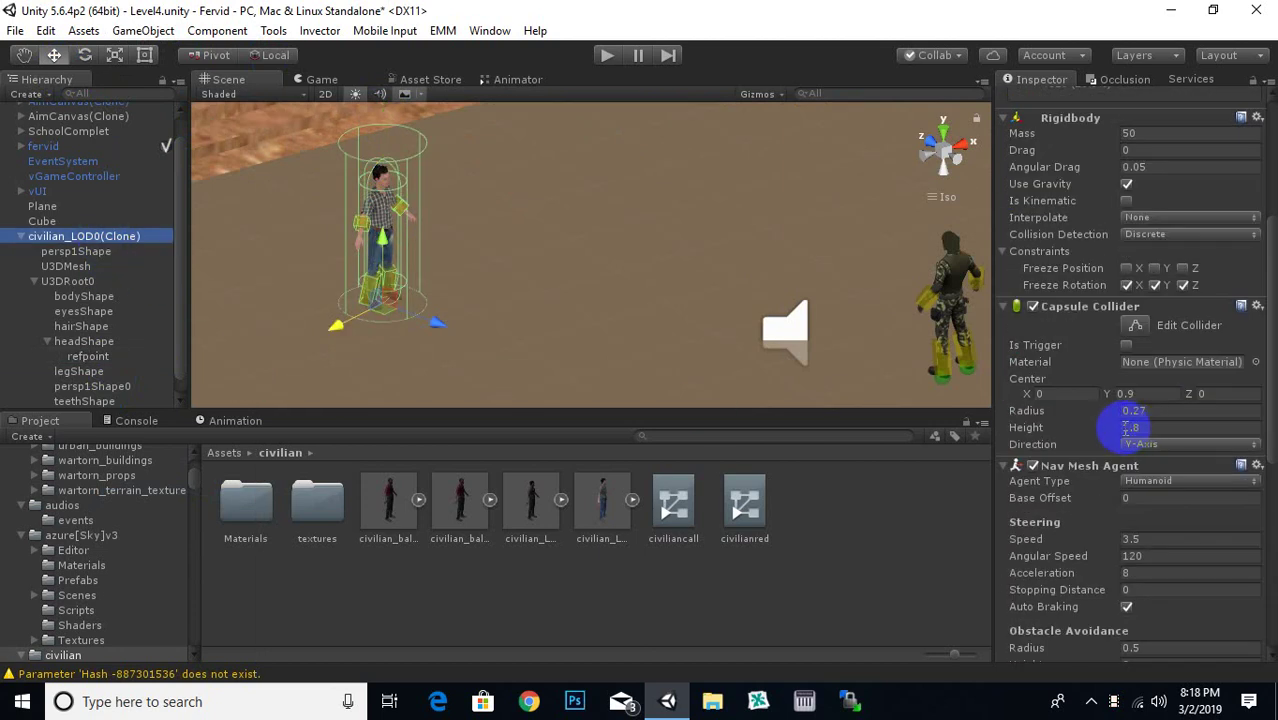
{"action": "scroll", "coordinate": [1120, 428], "scroll_direction": "down", "scroll_amount": 4}
{"action": "scroll", "coordinate": [1094, 430], "scroll_direction": "down", "scroll_amount": 4}
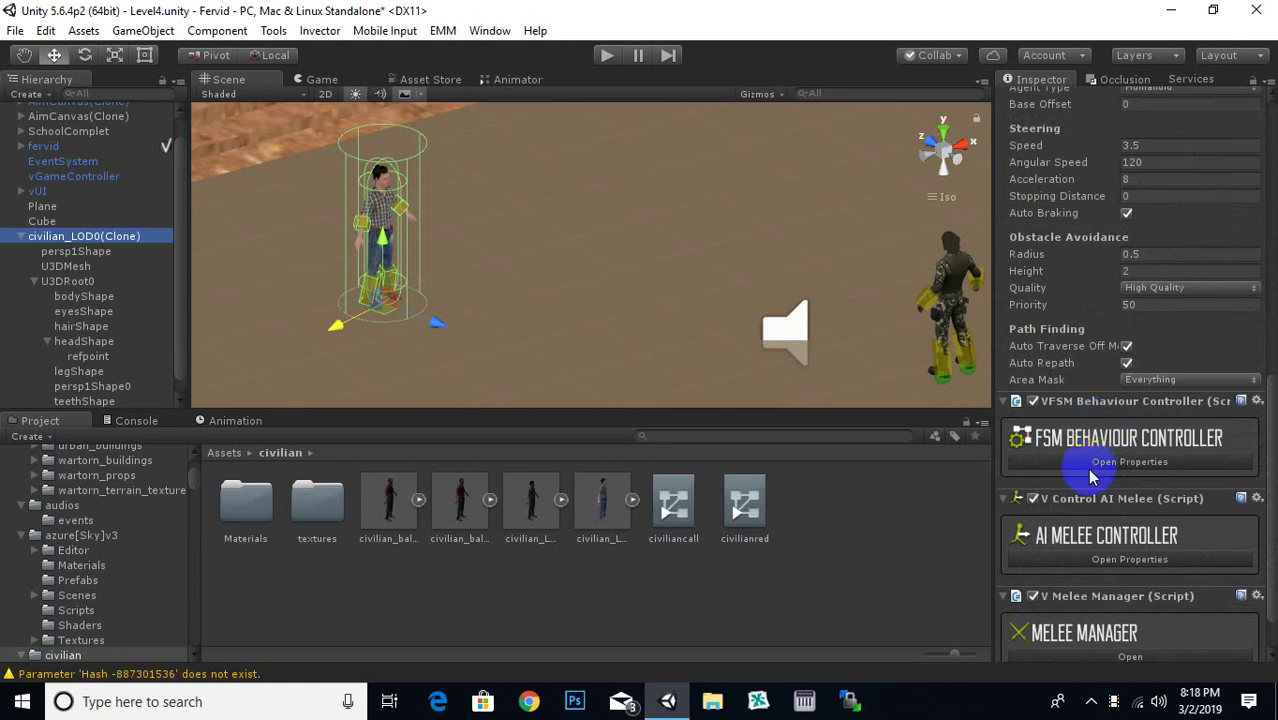
{"action": "left_click", "coordinate": [1108, 567]}
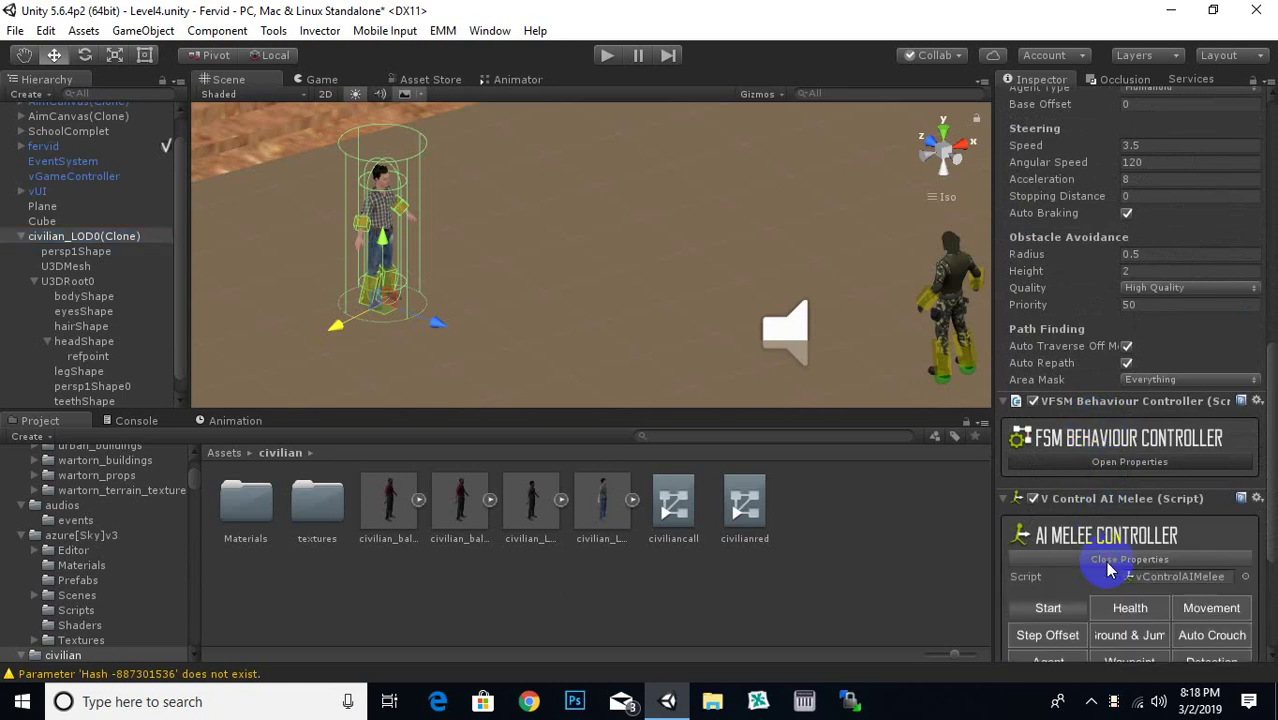
{"action": "scroll", "coordinate": [1115, 357], "scroll_direction": "down", "scroll_amount": 4}
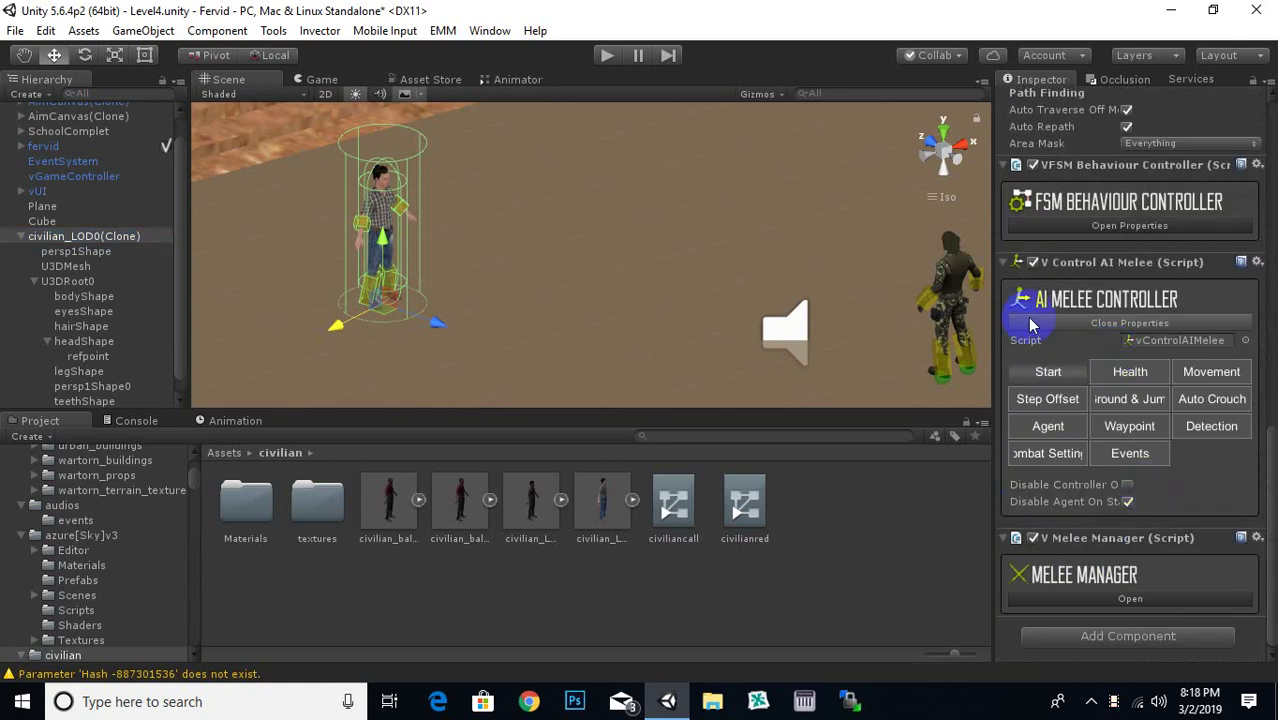
{"action": "left_click", "coordinate": [1210, 428]}
{"action": "scroll", "coordinate": [1100, 420], "scroll_direction": "down", "scroll_amount": 3}
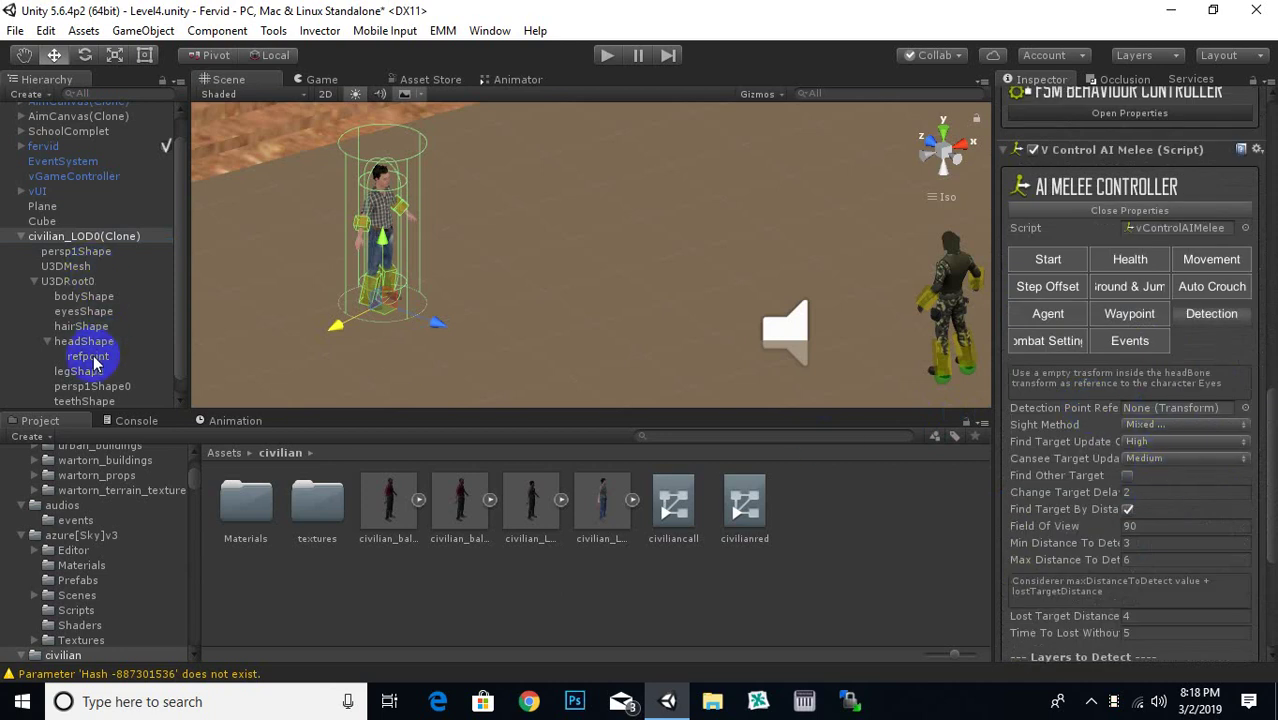
{"action": "left_click_drag", "start_coordinate": [95, 356], "coordinate": [1172, 418]}
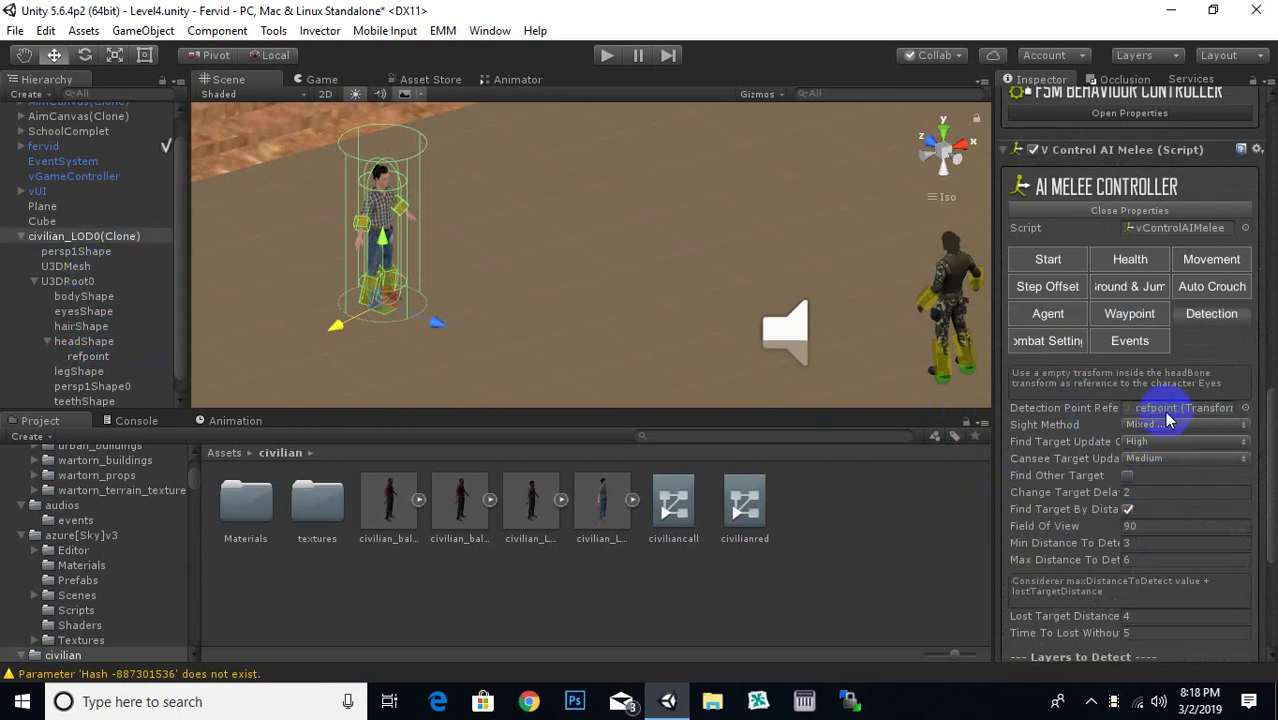
- Set both Detect Layer and Detect Tags to Player
{"action": "scroll", "coordinate": [1150, 460], "scroll_direction": "down", "scroll_amount": 5}
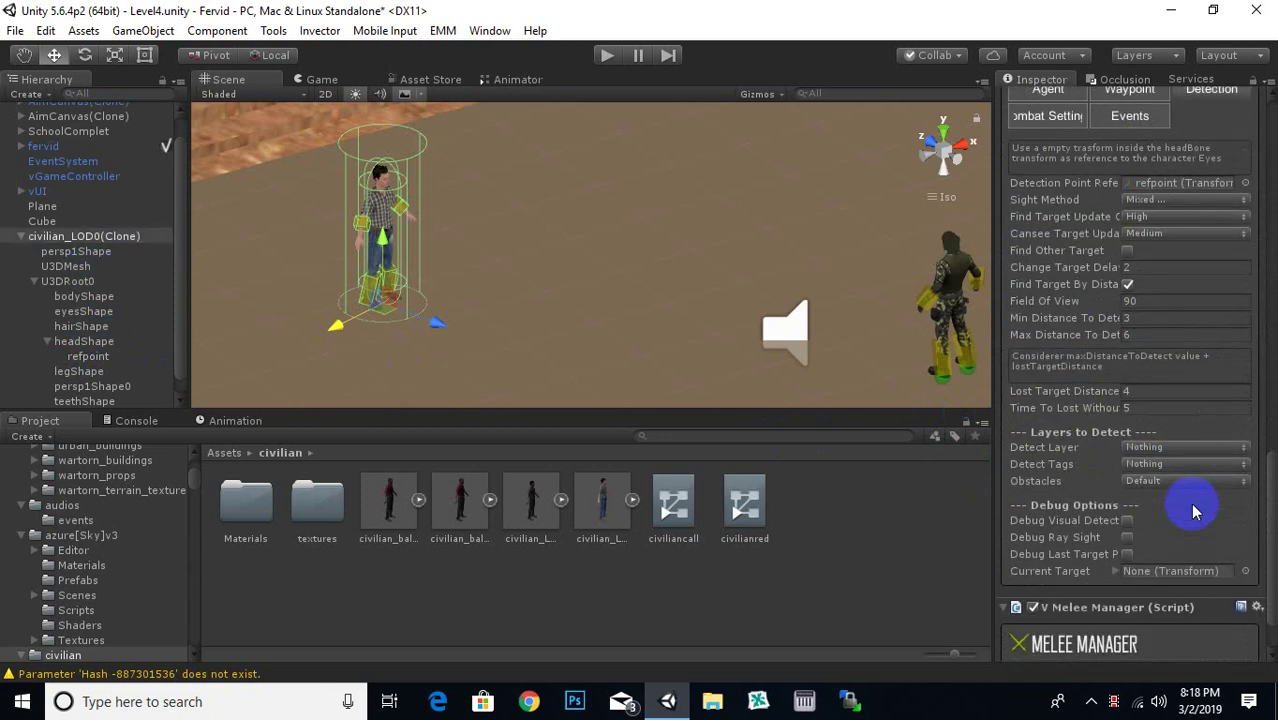
{"action": "left_click", "coordinate": [1150, 452]}
{"action": "left_click", "coordinate": [1185, 297]}
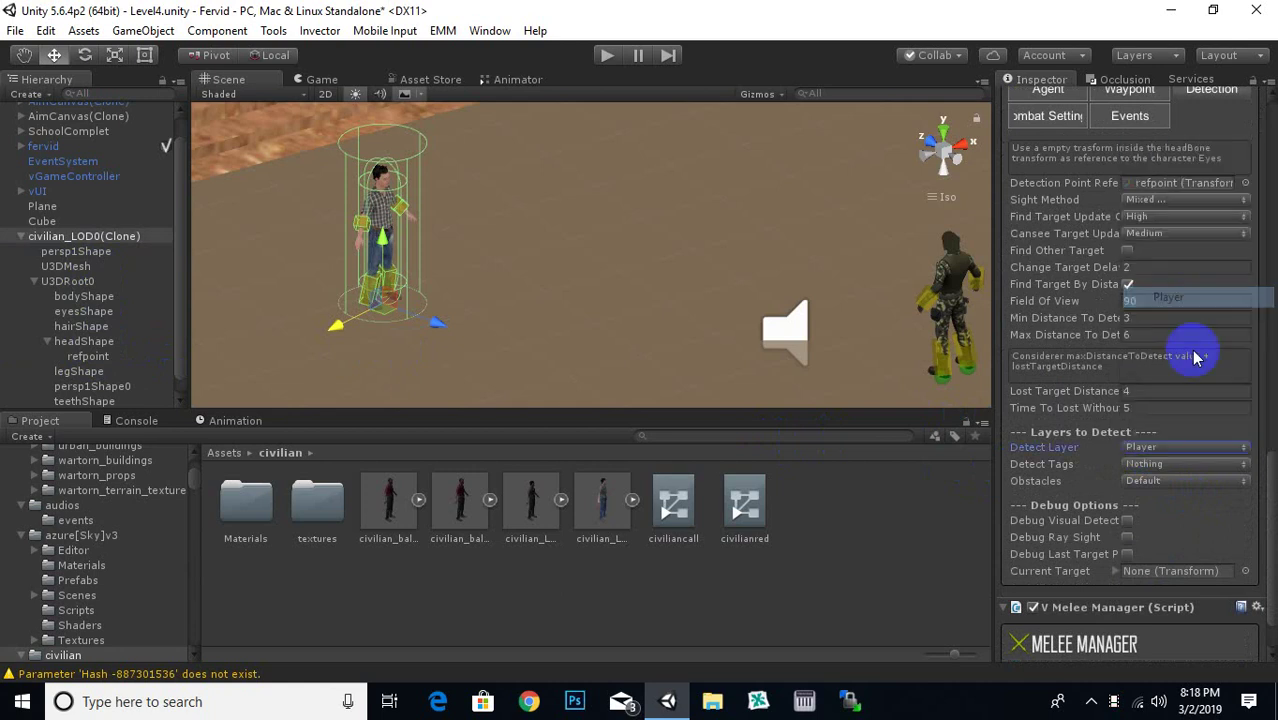
{"action": "left_click", "coordinate": [1188, 464]}
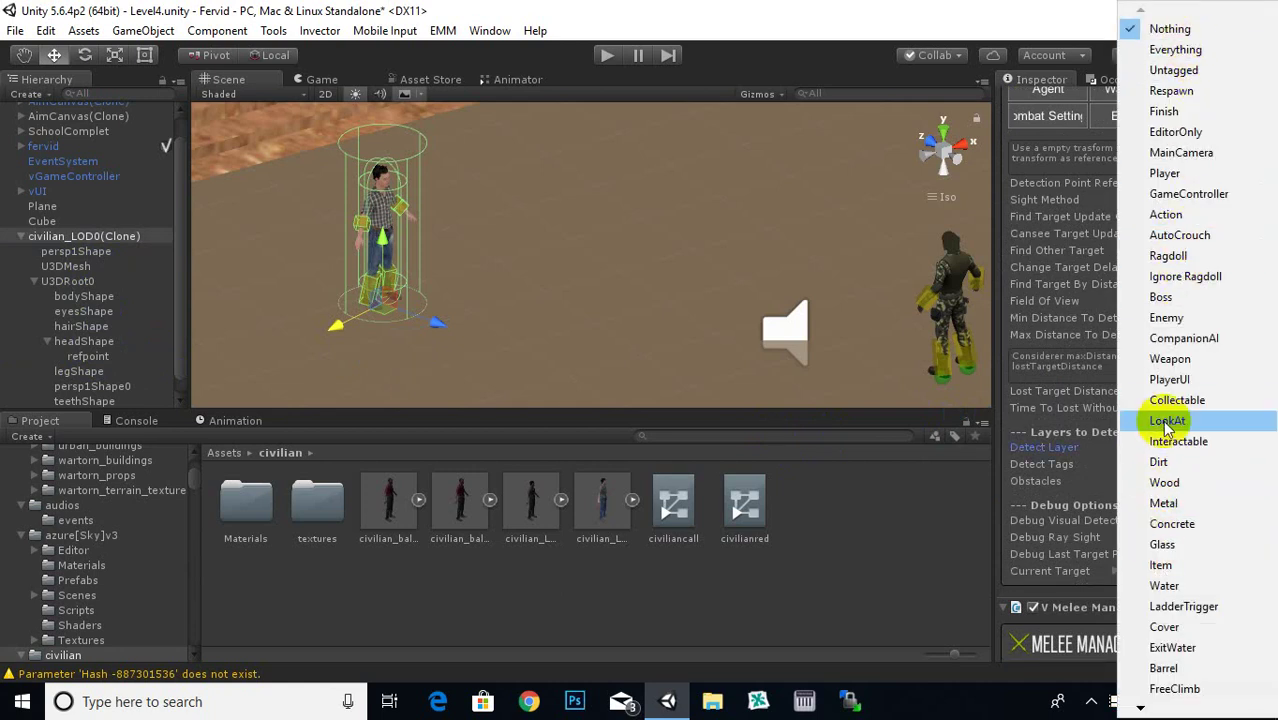
{"action": "left_click", "coordinate": [1177, 170]}
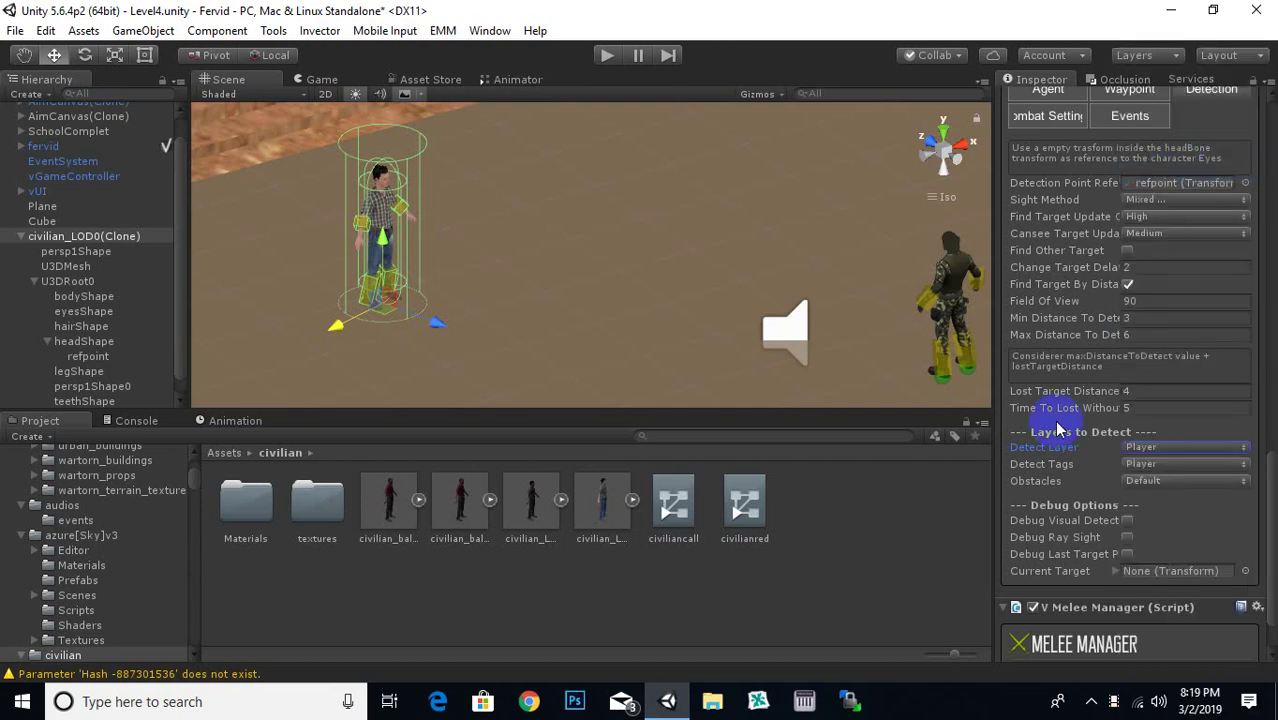
{"action": "scroll", "coordinate": [1052, 447], "scroll_direction": "down", "scroll_amount": 3}
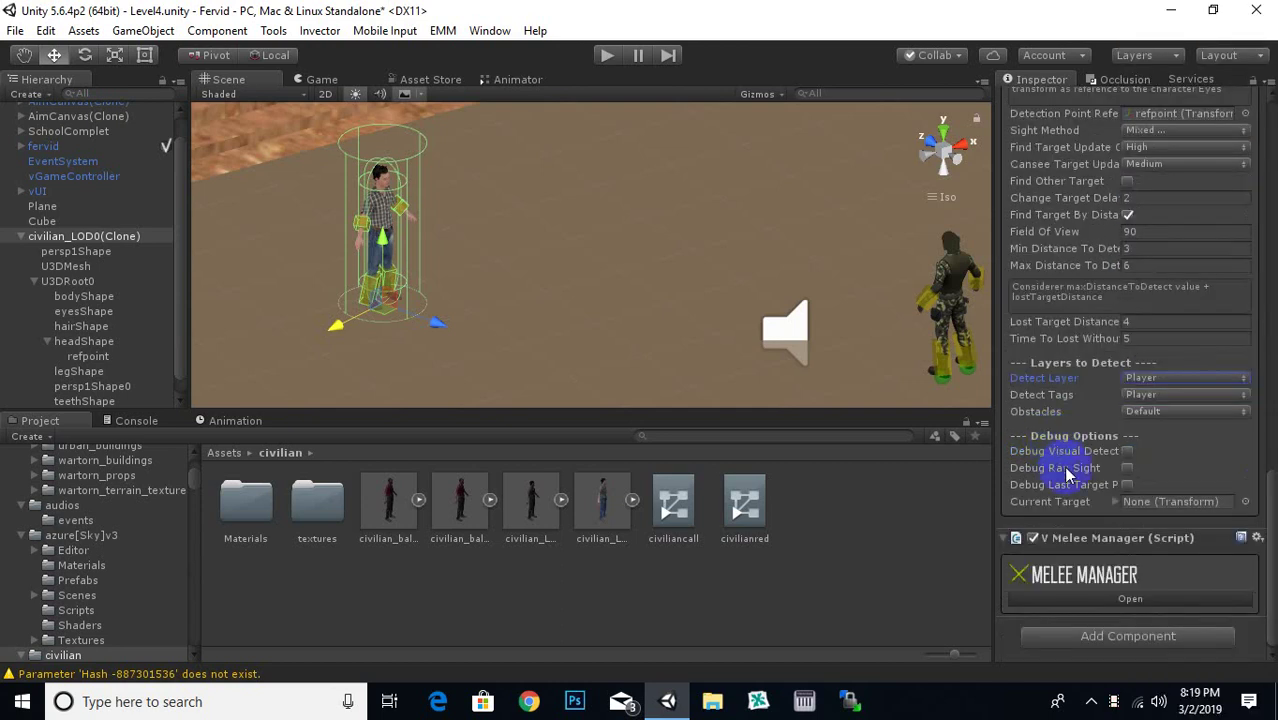
- Change the Melee Manager's Hit Damage Tags Element 0 from Enemy to Player
{"action": "left_click", "coordinate": [1060, 604]}
{"action": "scroll", "coordinate": [1070, 448], "scroll_direction": "down", "scroll_amount": 5}
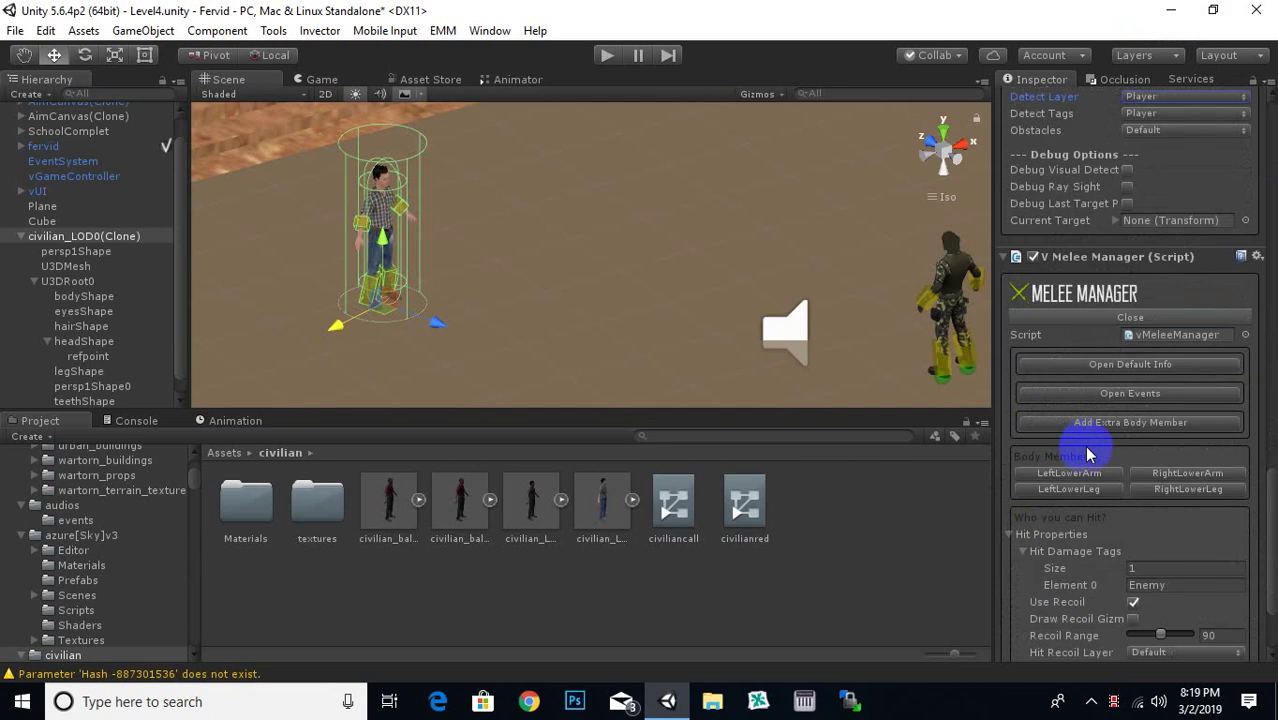
{"action": "left_click", "coordinate": [1143, 364]}
{"action": "scroll", "coordinate": [1115, 378], "scroll_direction": "down", "scroll_amount": 2}
{"action": "scroll", "coordinate": [1140, 430], "scroll_direction": "down", "scroll_amount": 2}
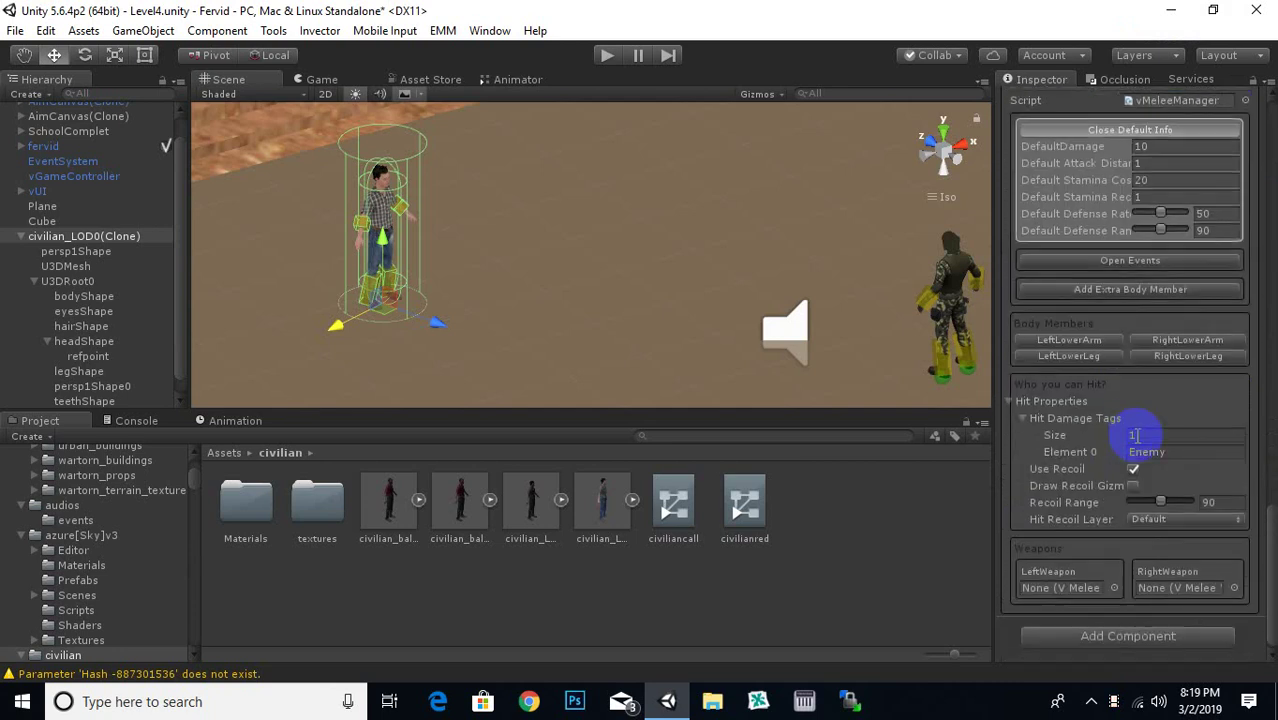
{"action": "left_click", "coordinate": [1163, 452]}
{"action": "type", "text": "Player"}
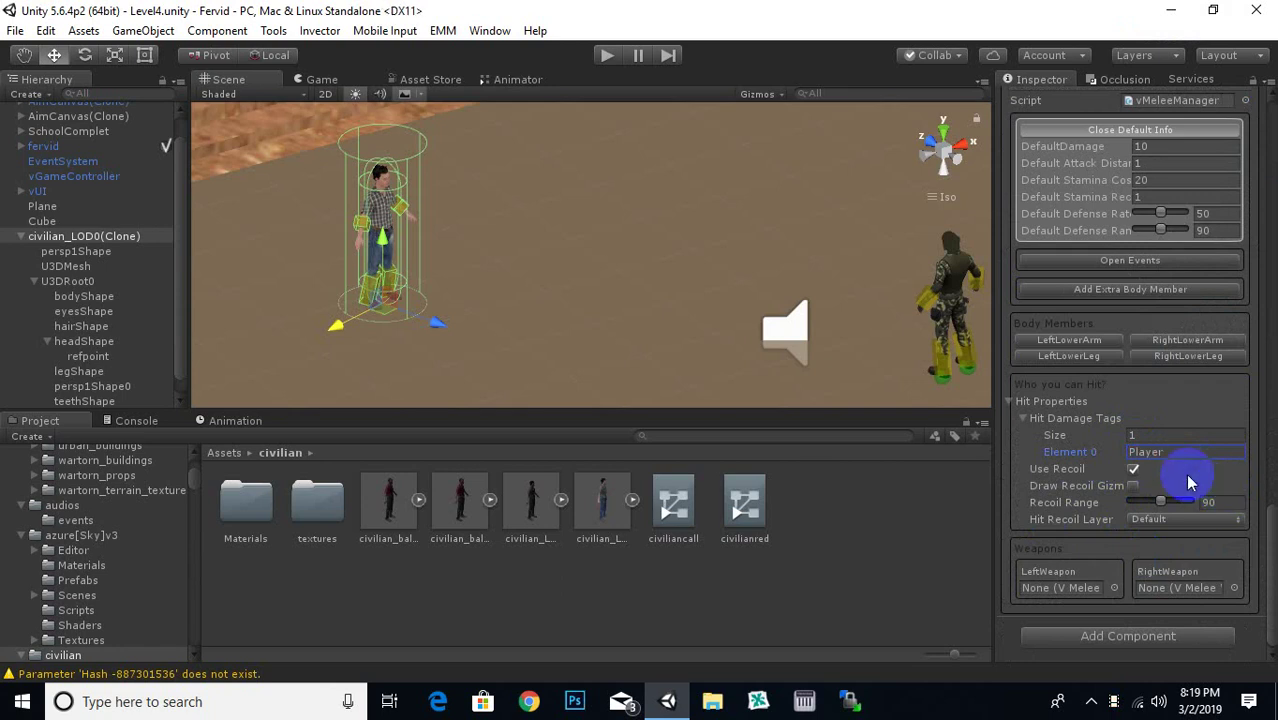
{"action": "scroll", "coordinate": [1097, 416], "scroll_direction": "up", "scroll_amount": 1}
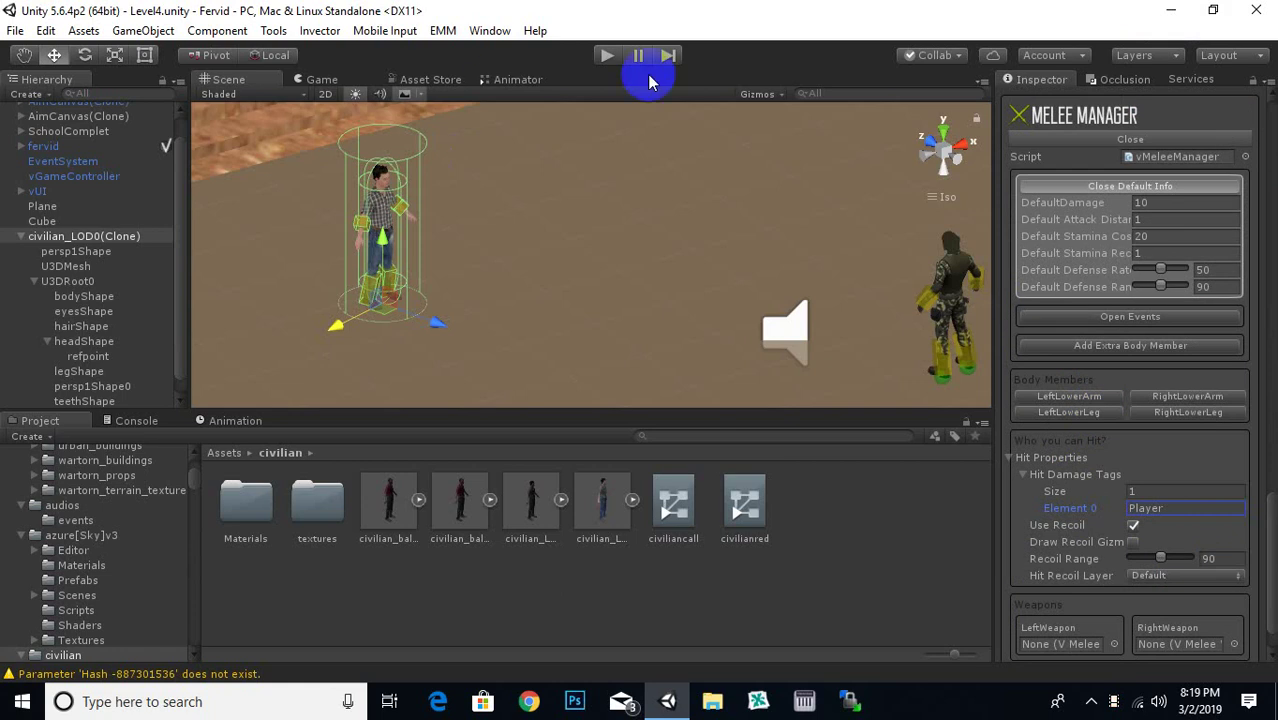
{"action": "left_click", "coordinate": [607, 55]}
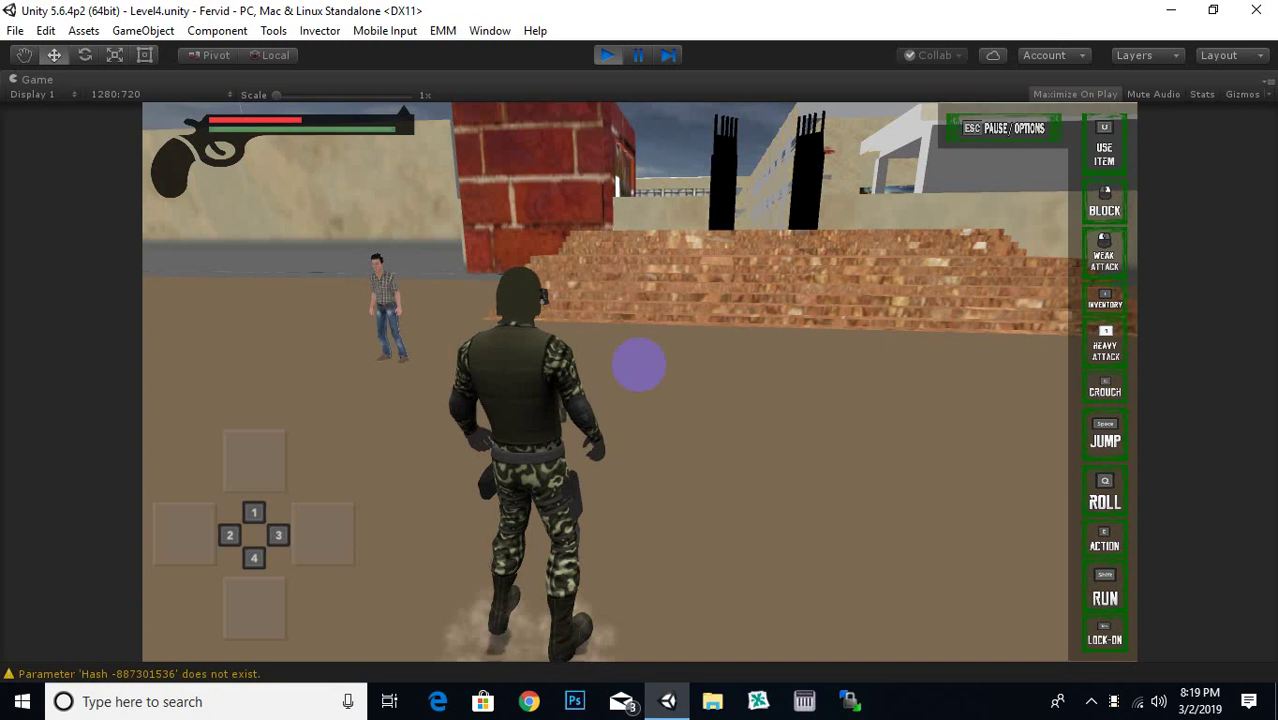
{"action": "key", "text": "w"}
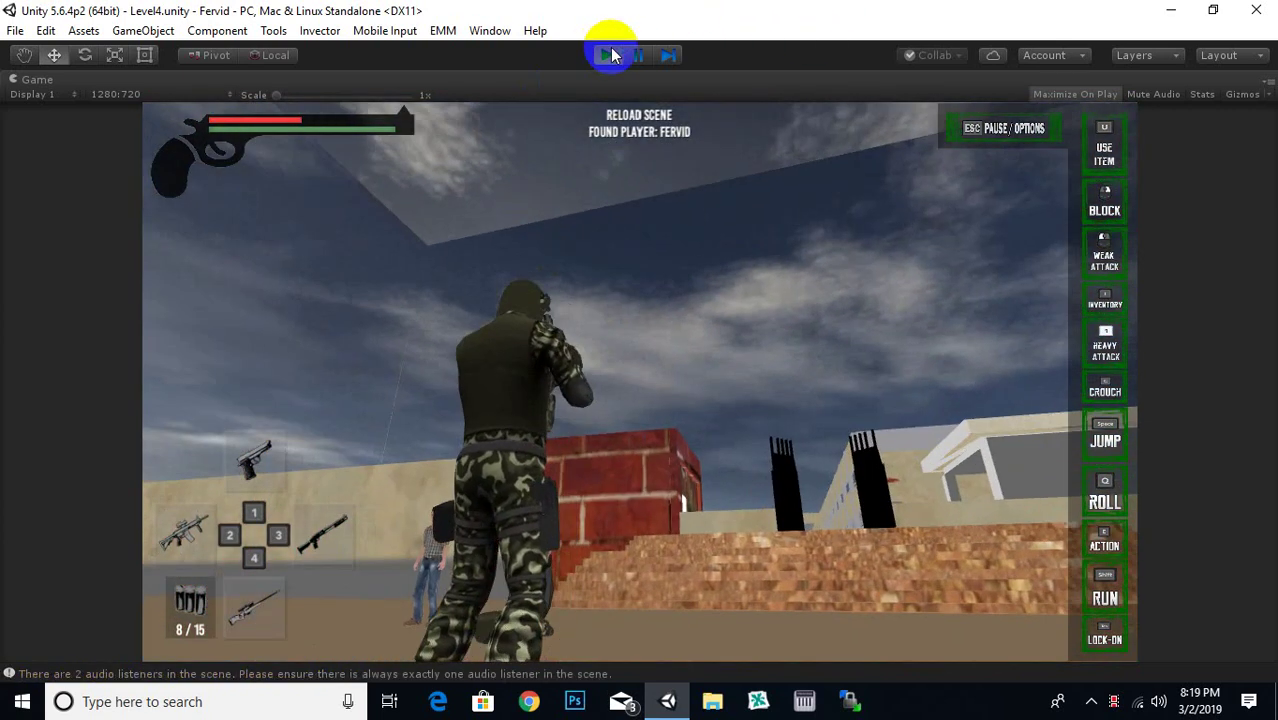
{"action": "left_click", "coordinate": [607, 55]}
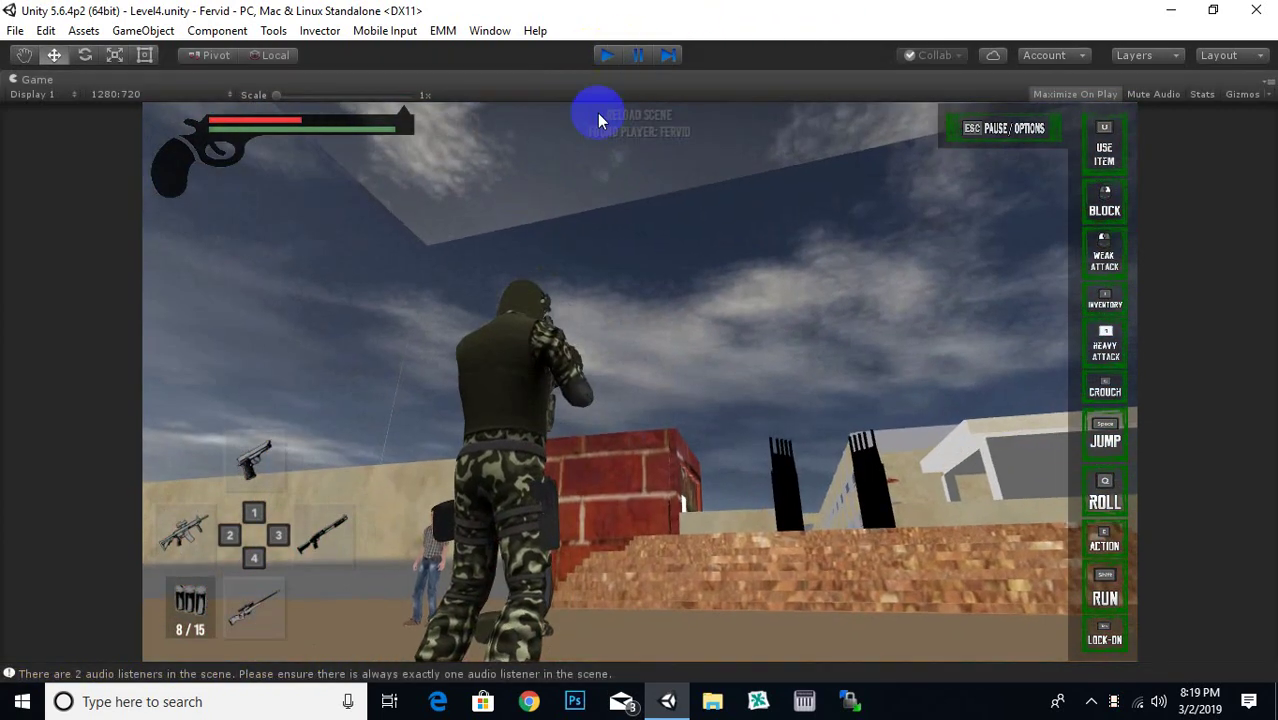
{"action": "mouse_move", "coordinate": [607, 305]}
{"action": "left_mouse_down", "text": "alt"}
{"action": "mouse_move", "coordinate": [469, 309]}
{"action": "mouse_move", "coordinate": [522, 200]}
{"action": "left_mouse_up", "text": "alt"}
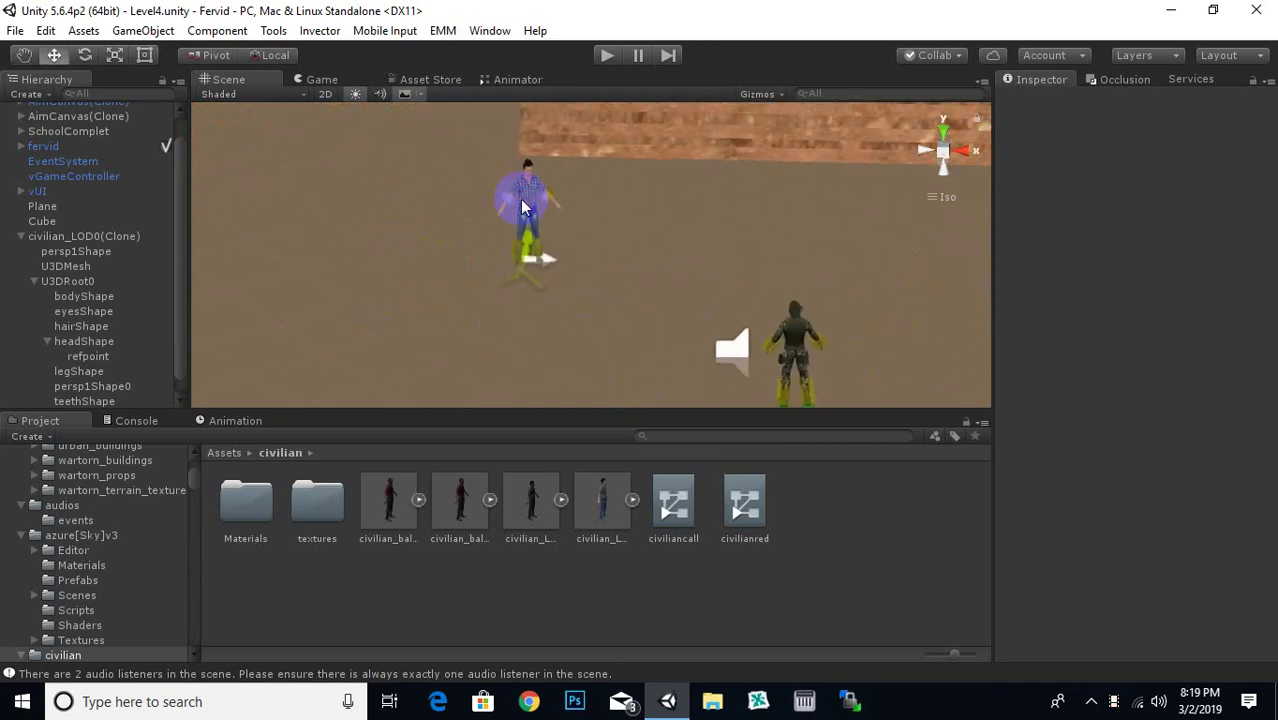
- Select the civilian in the Scene view and pan, orbit and zoom around it and the player
{"action": "left_click", "coordinate": [525, 205]}
{"action": "left_click_drag", "start_coordinate": [559, 294], "coordinate": [569, 293]}
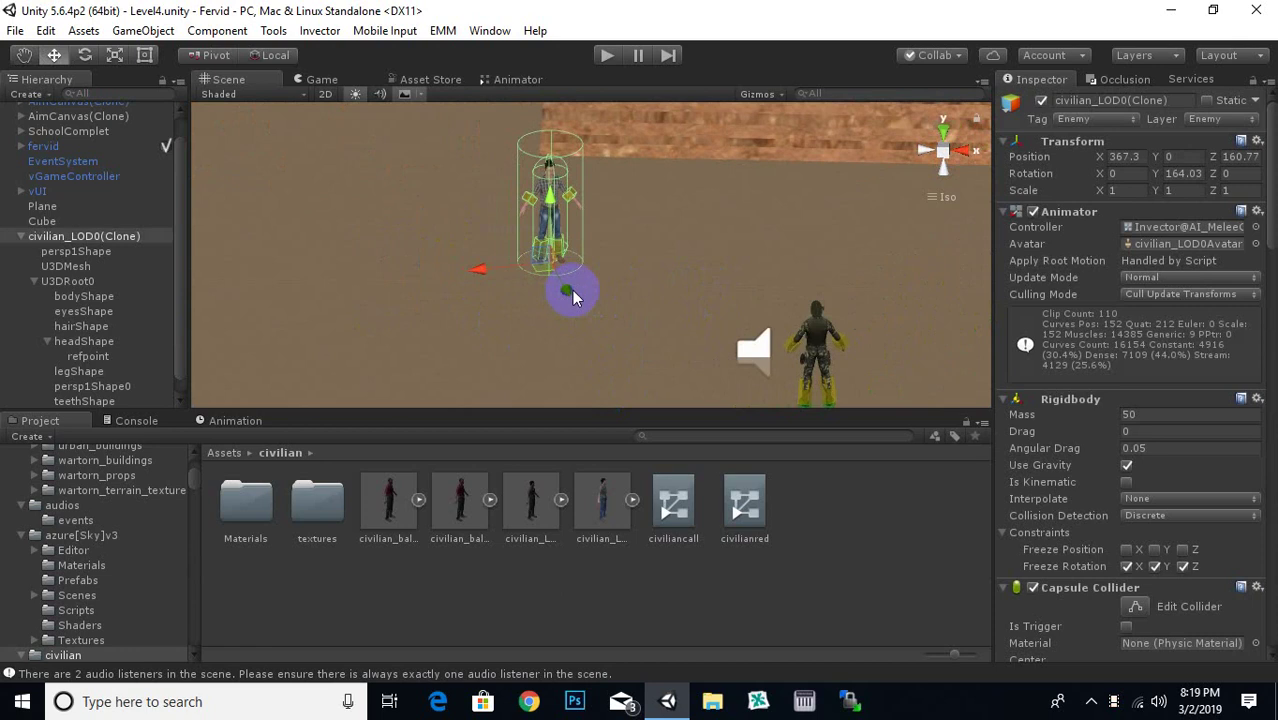
{"action": "middle_click_drag", "start_coordinate": [573, 293], "coordinate": [716, 285]}
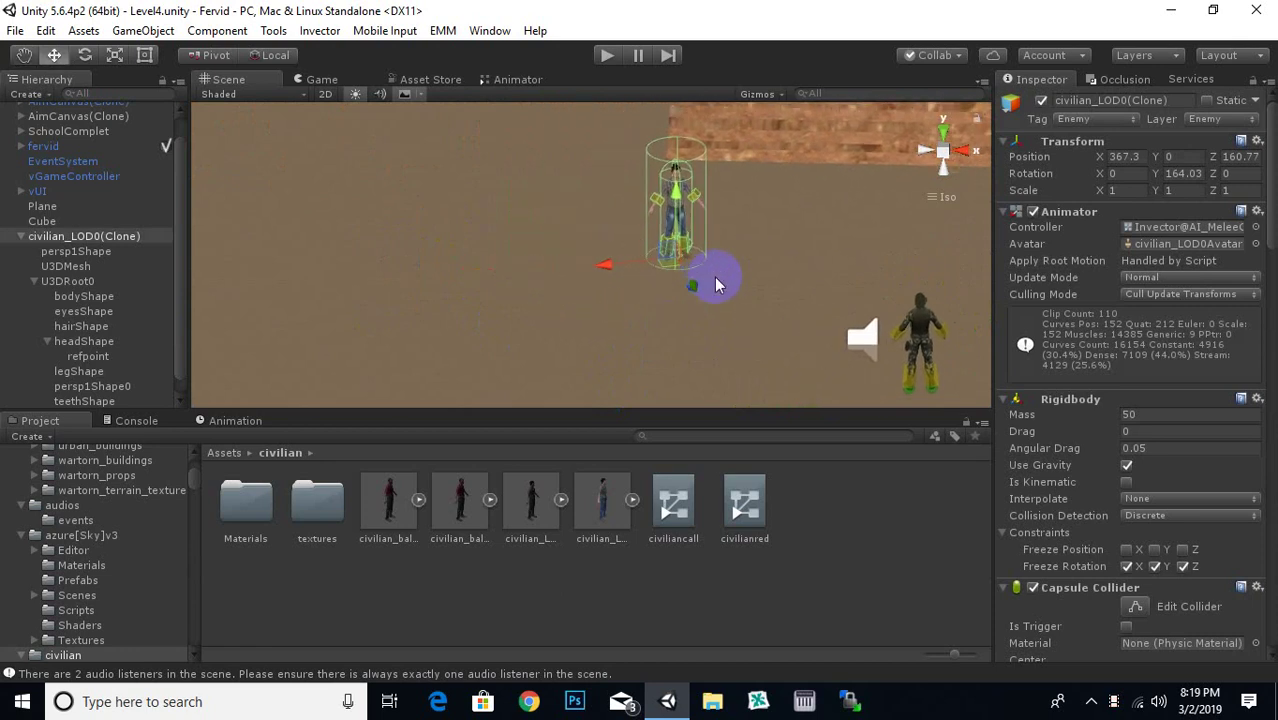
{"action": "left_click_drag", "start_coordinate": [716, 285], "coordinate": [695, 234], "text": "alt"}
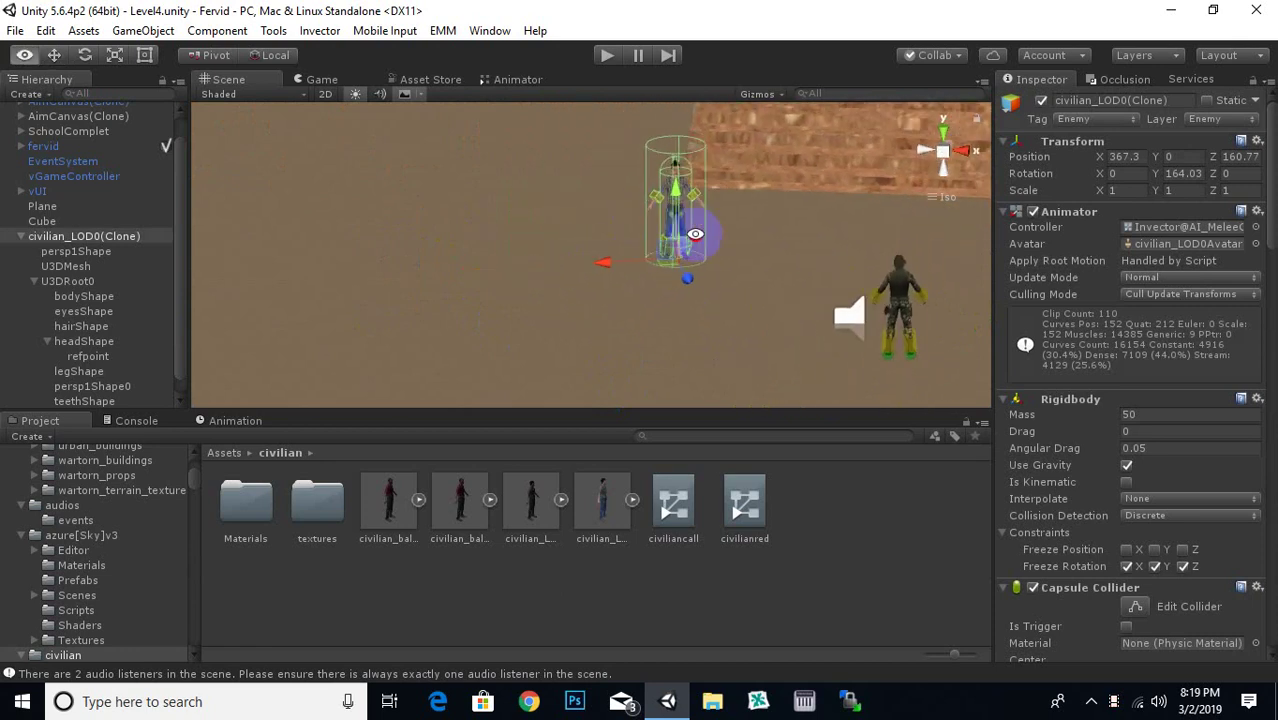
{"action": "left_click", "coordinate": [628, 302]}
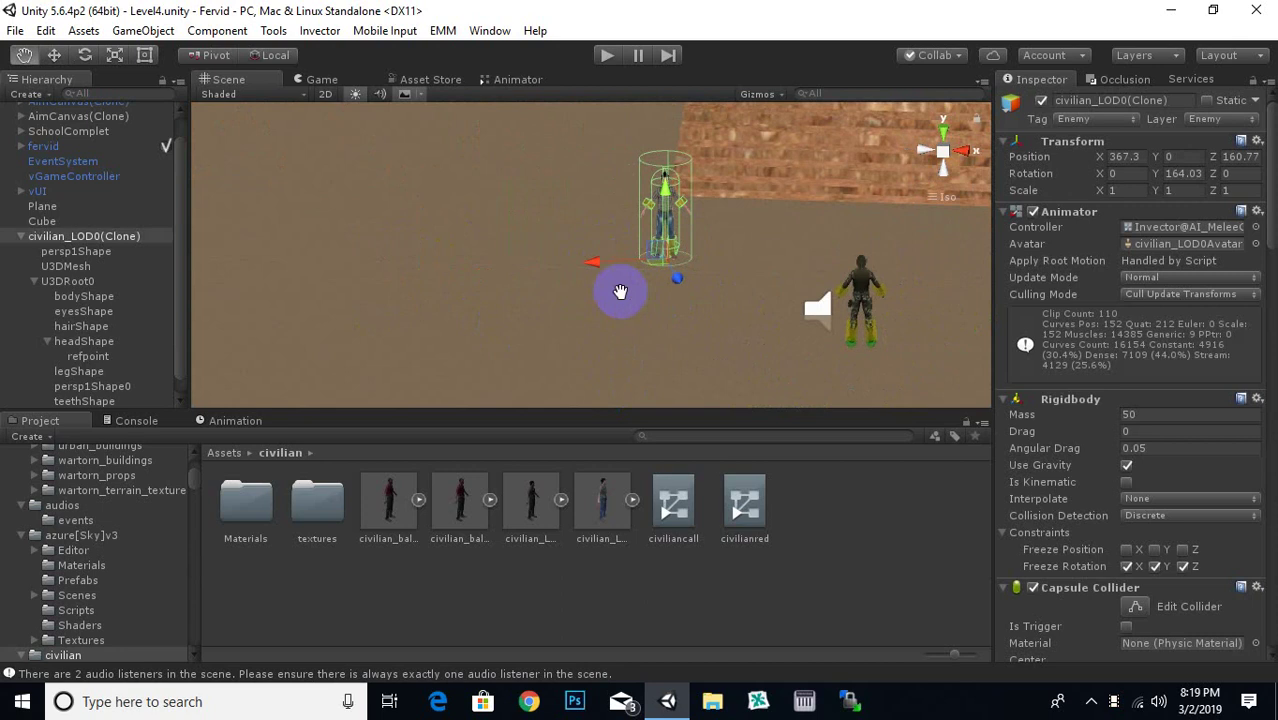
{"action": "middle_click_drag", "start_coordinate": [624, 300], "coordinate": [680, 300]}
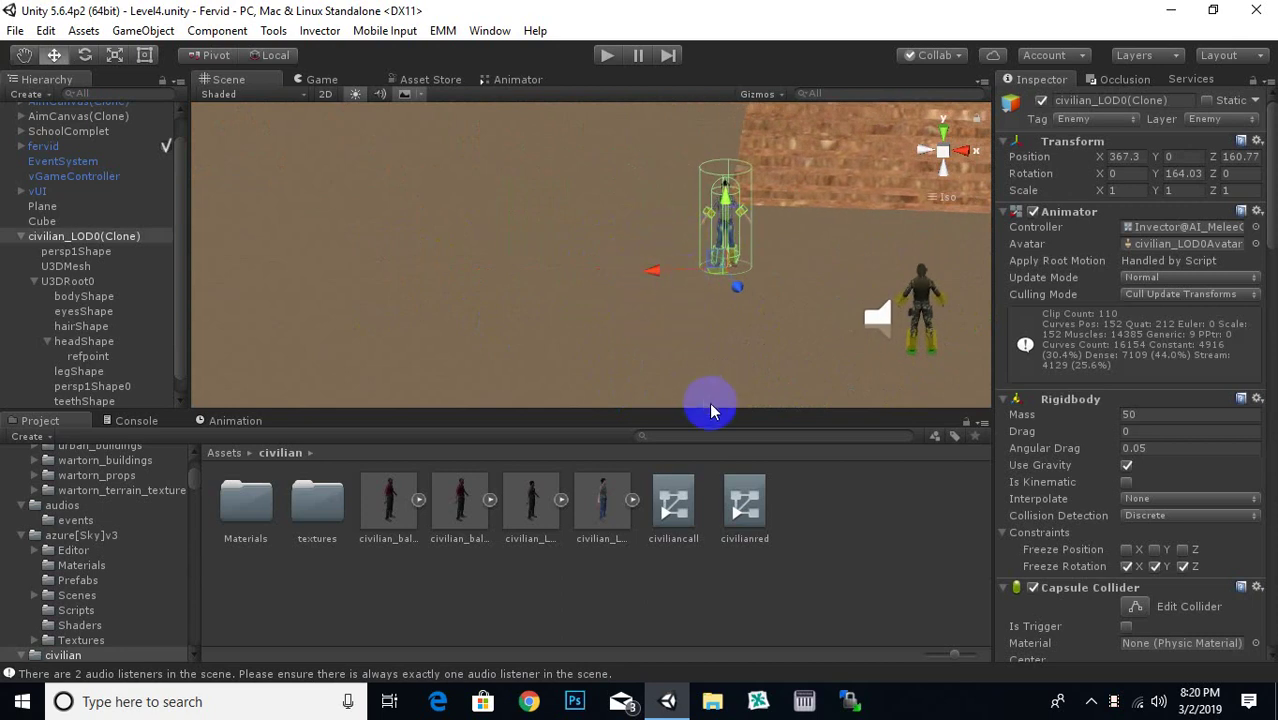
{"action": "middle_click_drag", "start_coordinate": [711, 395], "coordinate": [565, 272]}
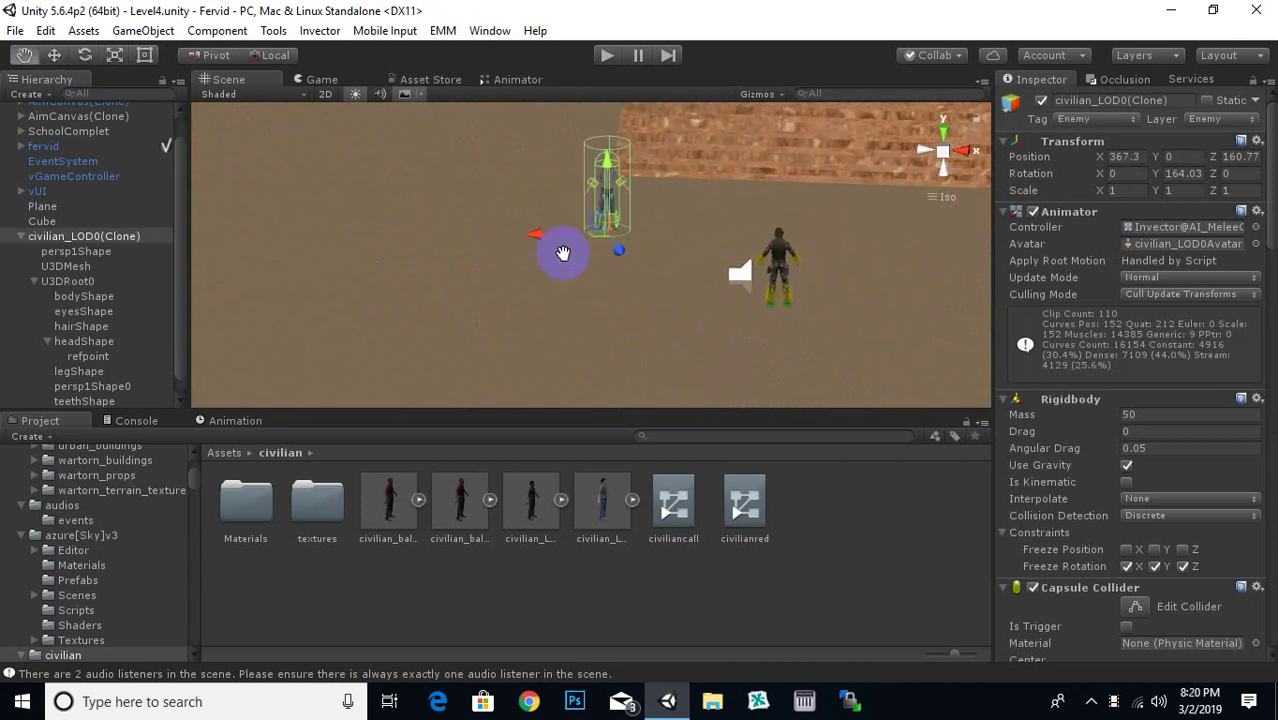
{"action": "mouse_move", "coordinate": [565, 272]}
{"action": "left_mouse_down", "text": "alt"}
{"action": "mouse_move", "coordinate": [578, 272]}
{"action": "mouse_move", "coordinate": [422, 257]}
{"action": "mouse_move", "coordinate": [645, 289]}
{"action": "left_mouse_up", "text": "alt"}
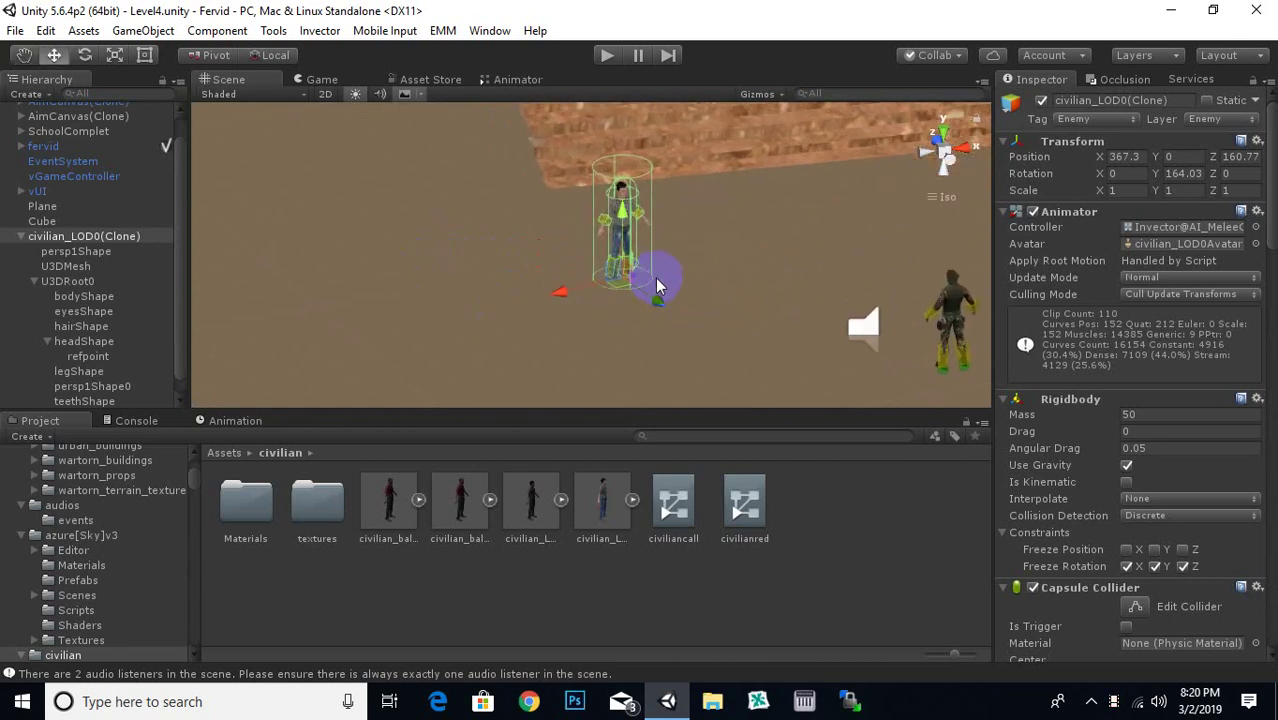
{"action": "scroll", "coordinate": [645, 289], "scroll_direction": "up", "scroll_amount": 2}
{"action": "scroll", "coordinate": [652, 277], "scroll_direction": "up", "scroll_amount": 2}
{"action": "scroll", "coordinate": [654, 277], "scroll_direction": "up", "scroll_amount": 2}
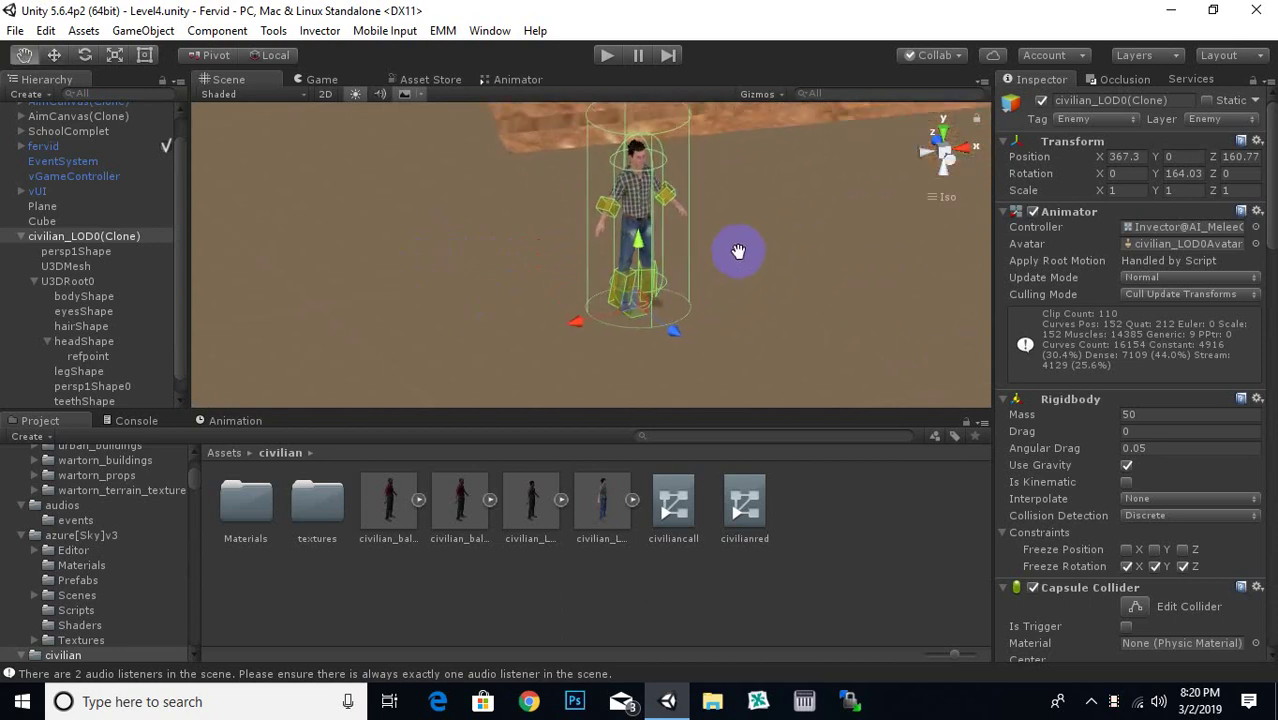
{"action": "scroll", "coordinate": [697, 280], "scroll_direction": "up", "scroll_amount": 2}
{"action": "mouse_move", "coordinate": [695, 273]}
{"action": "left_mouse_down", "text": "alt"}
{"action": "mouse_move", "coordinate": [536, 186]}
{"action": "mouse_move", "coordinate": [639, 194]}
{"action": "mouse_move", "coordinate": [505, 157]}
{"action": "mouse_move", "coordinate": [470, 162]}
{"action": "mouse_move", "coordinate": [513, 149]}
{"action": "left_mouse_up", "text": "alt"}
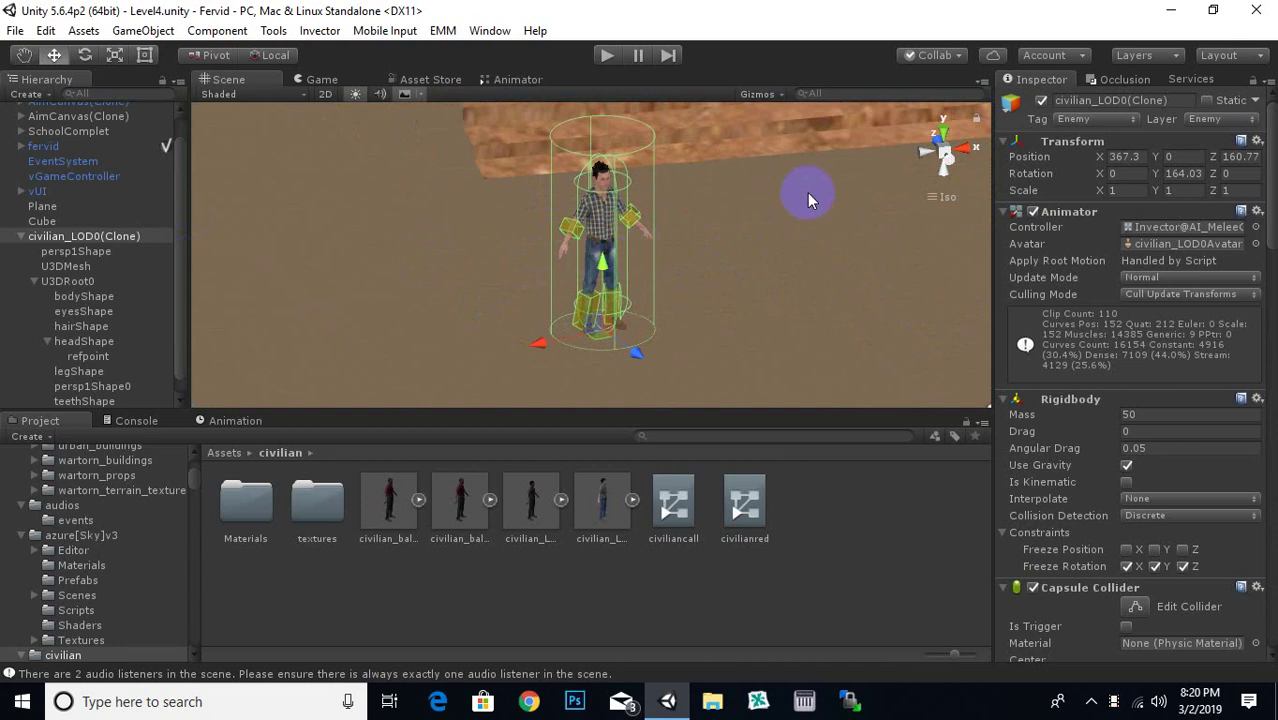
- Look through Invector's AI Controller Components menu without choosing, then orbit closely around the civilian
{"action": "left_click", "coordinate": [335, 38]}
{"action": "mouse_move", "coordinate": [394, 141]}
{"action": "mouse_move", "coordinate": [595, 172]}
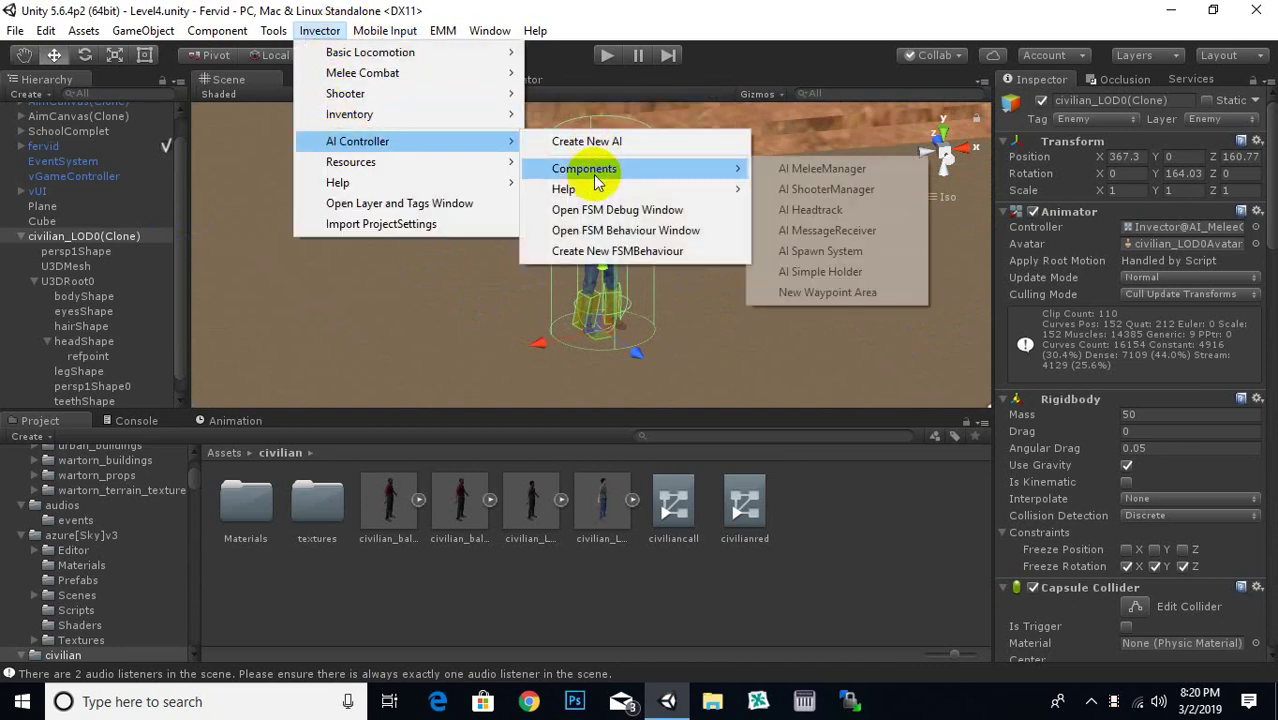
{"action": "left_click", "coordinate": [848, 25]}
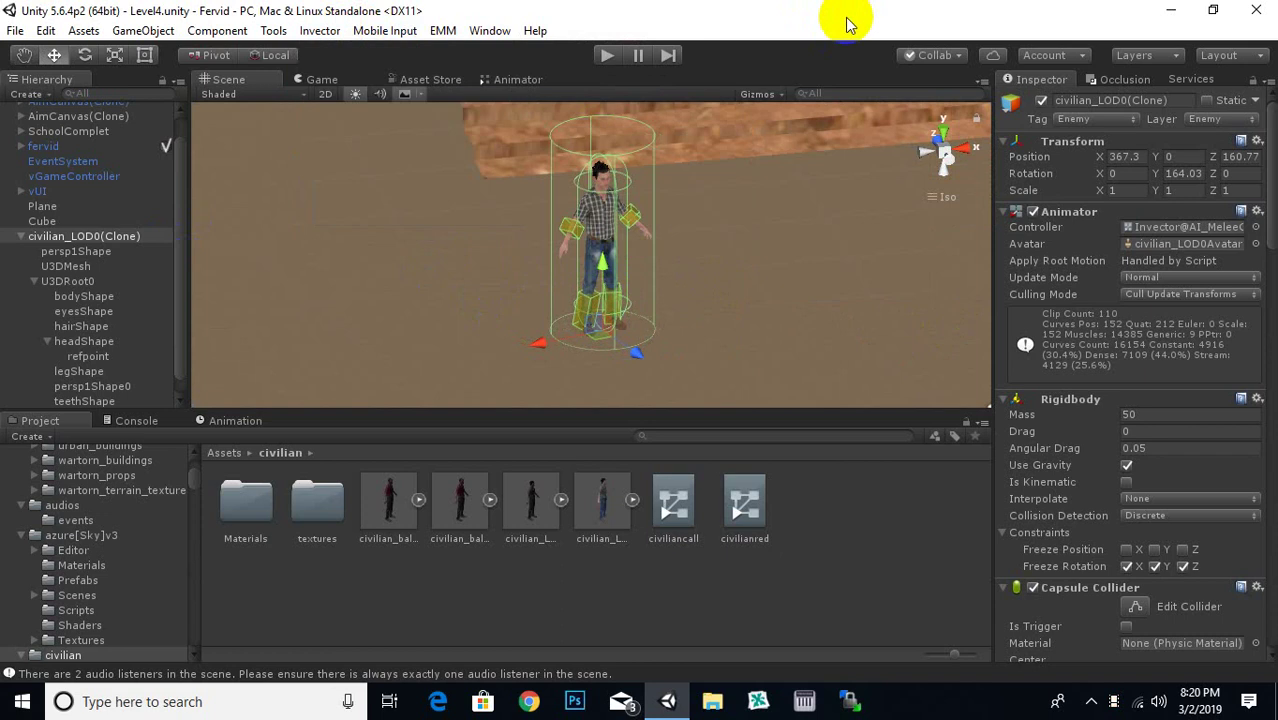
{"action": "mouse_move", "coordinate": [767, 220]}
{"action": "right_mouse_down"}
{"action": "mouse_move", "coordinate": [658, 213]}
{"action": "mouse_move", "coordinate": [610, 168]}
{"action": "right_mouse_up"}
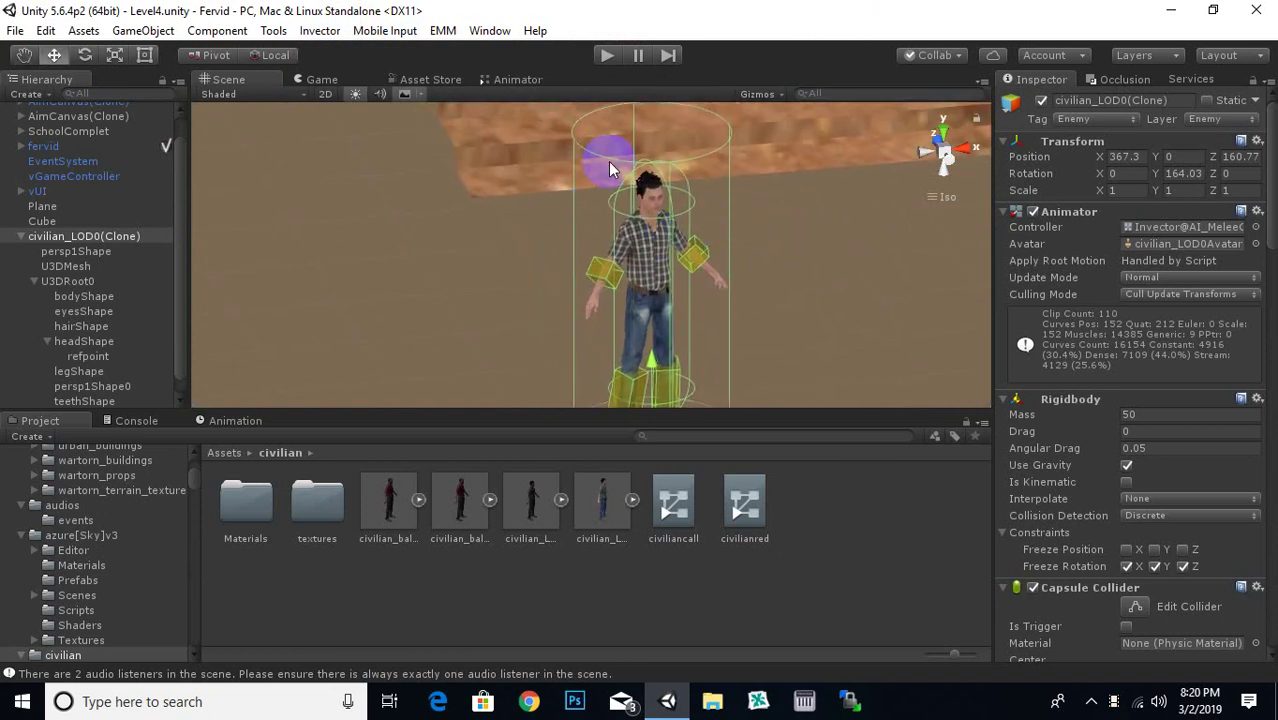
{"action": "right_click_drag", "start_coordinate": [643, 210], "coordinate": [723, 258]}
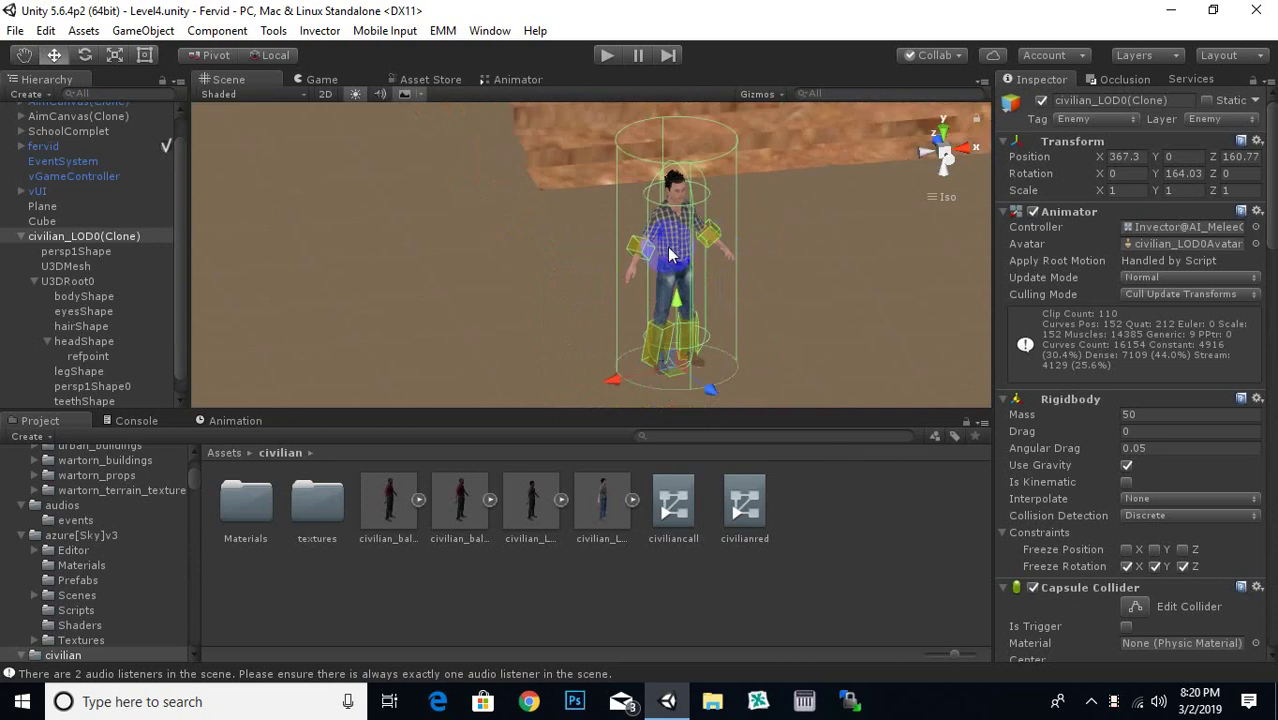
{"action": "right_click_drag", "start_coordinate": [670, 255], "coordinate": [764, 257]}
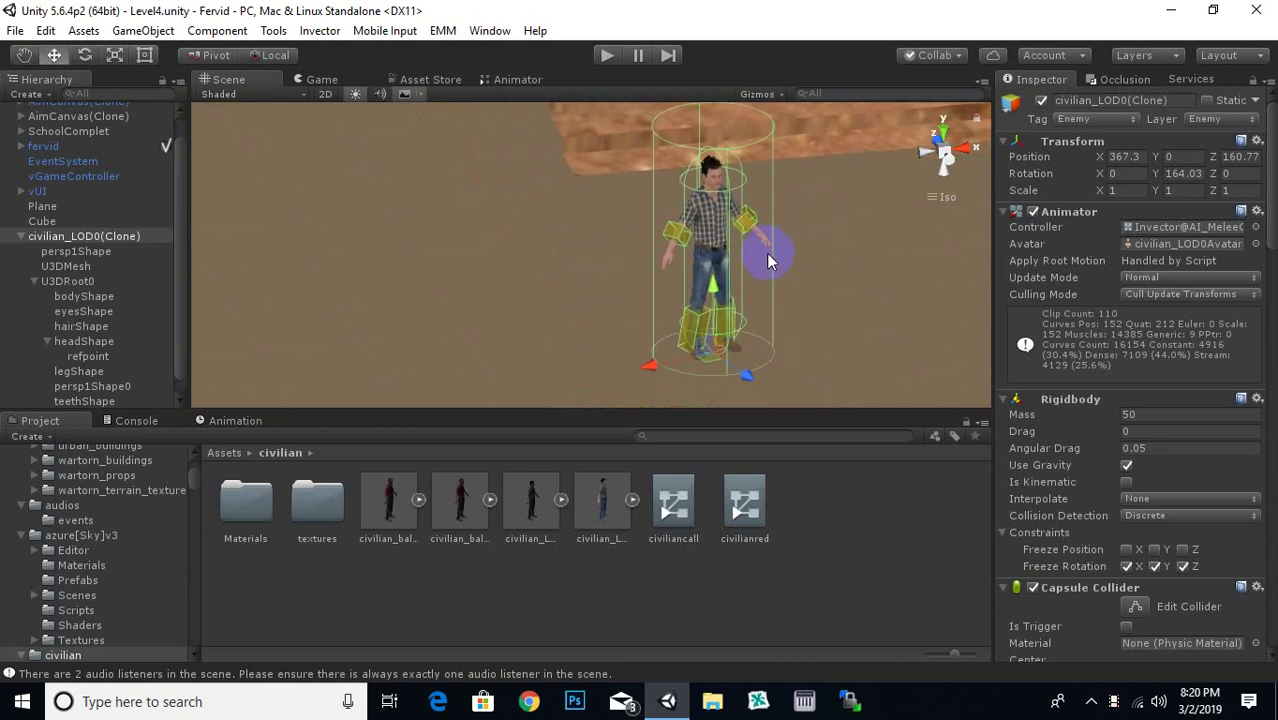
{"action": "middle_click_drag", "start_coordinate": [822, 326], "coordinate": [736, 271]}
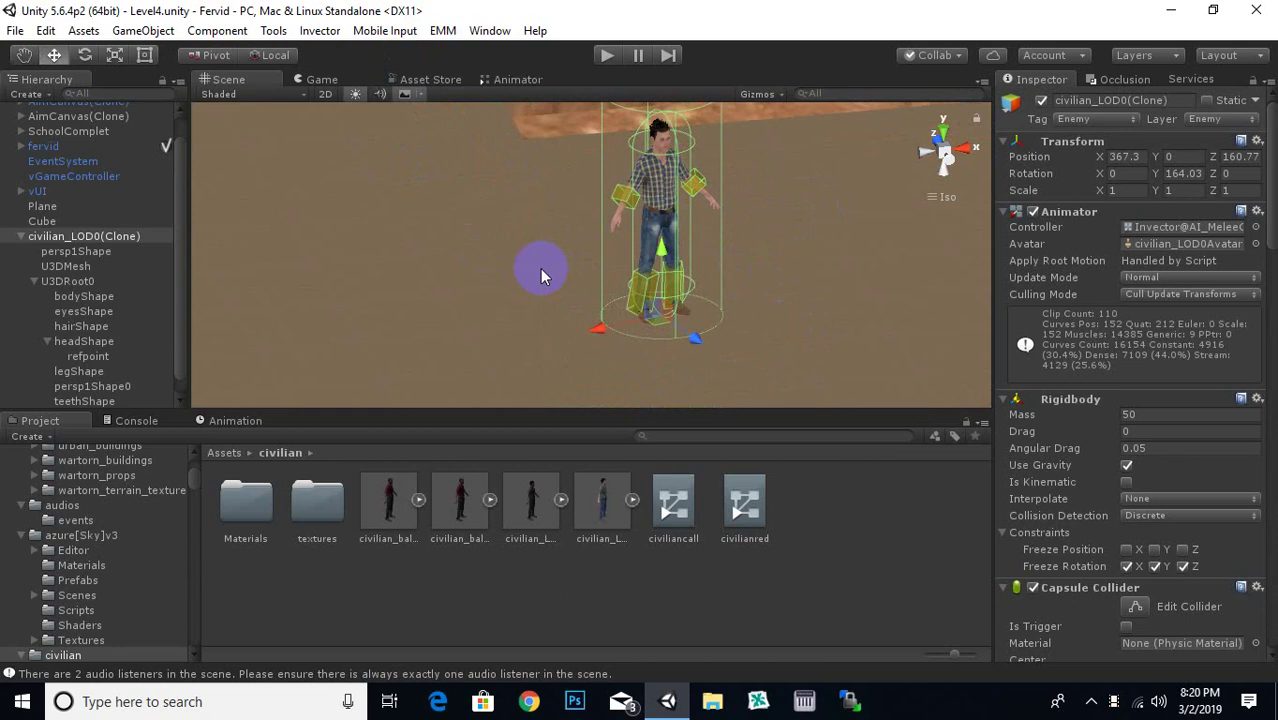
- Rename the civilian object to civilian_enemy
{"action": "right_click", "coordinate": [72, 238]}
{"action": "left_click", "coordinate": [140, 302]}
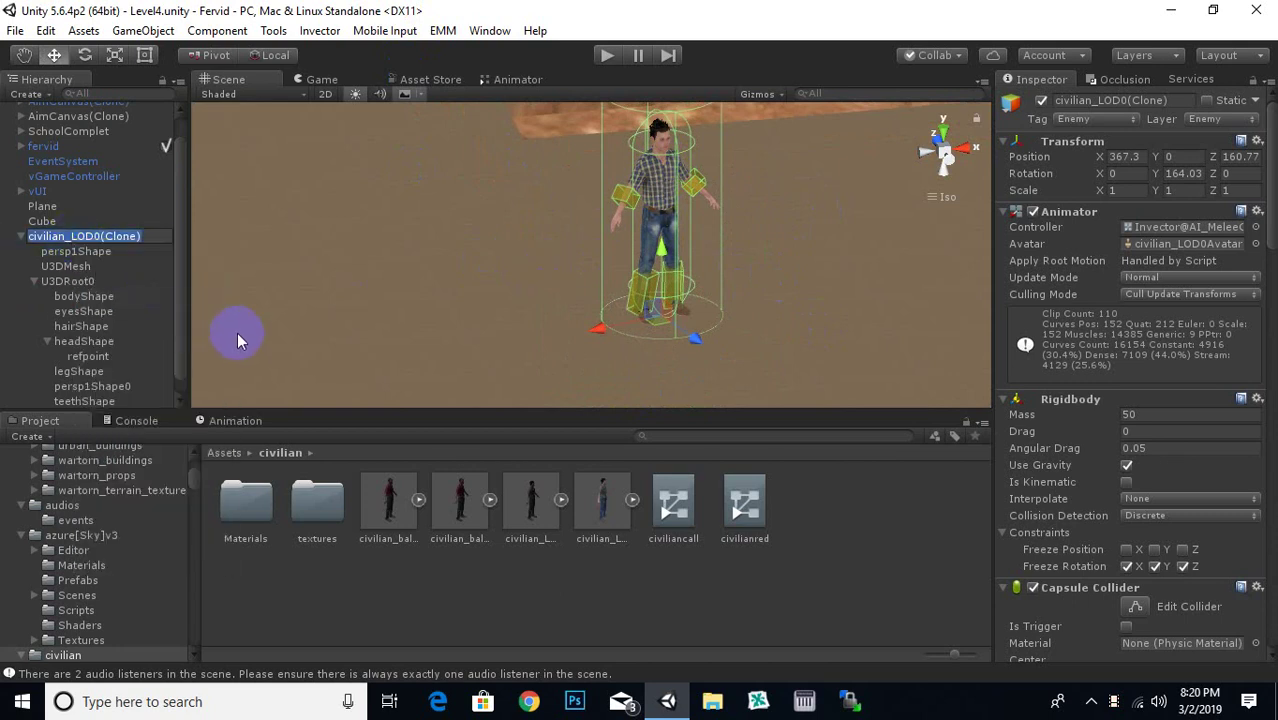
{"action": "key", "text": "End"}
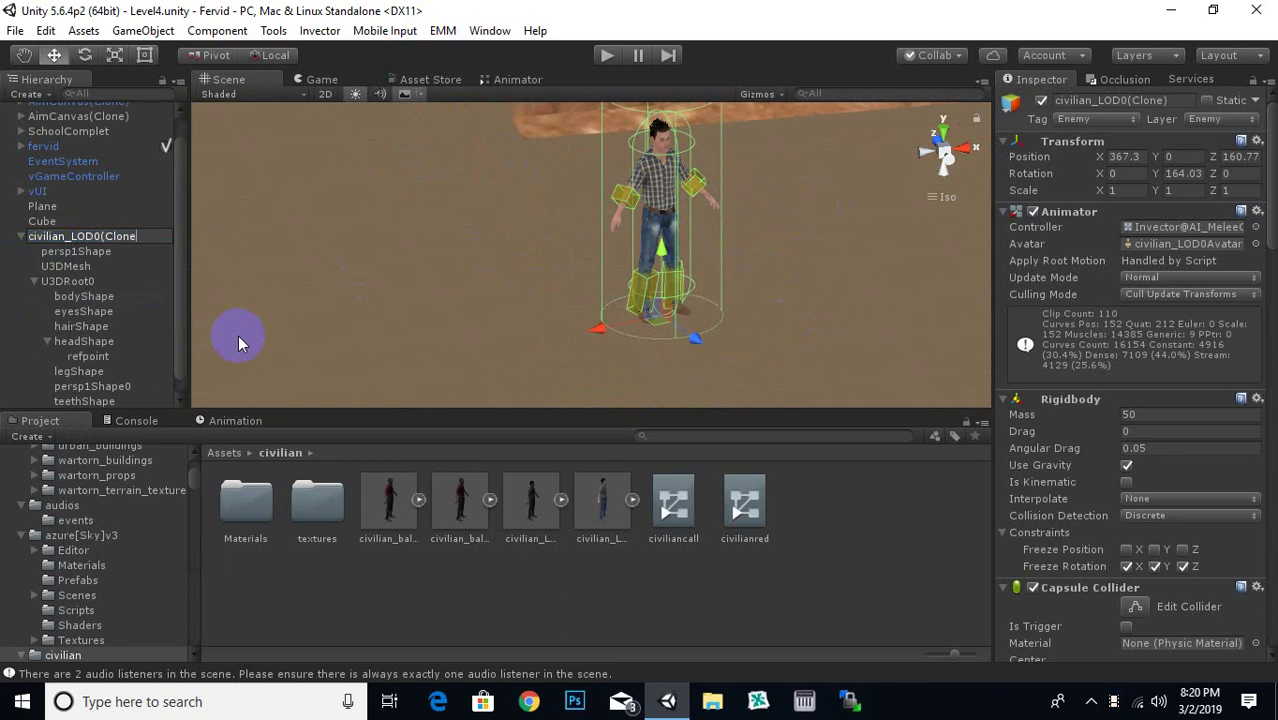
{"action": "key", "text": "BackSpace"}
{"action": "key", "text": "BackSpace"}
{"action": "key", "text": "BackSpace"}
{"action": "type", "text": "c"}
{"action": "key", "text": "BackSpace"}
{"action": "key", "text": "BackSpace"}
{"action": "key", "text": "BackSpace"}
{"action": "key", "text": "BackSpace"}
{"action": "key", "text": "BackSpace"}
{"action": "type", "text": "enemy"}
{"action": "key", "text": "Return"}
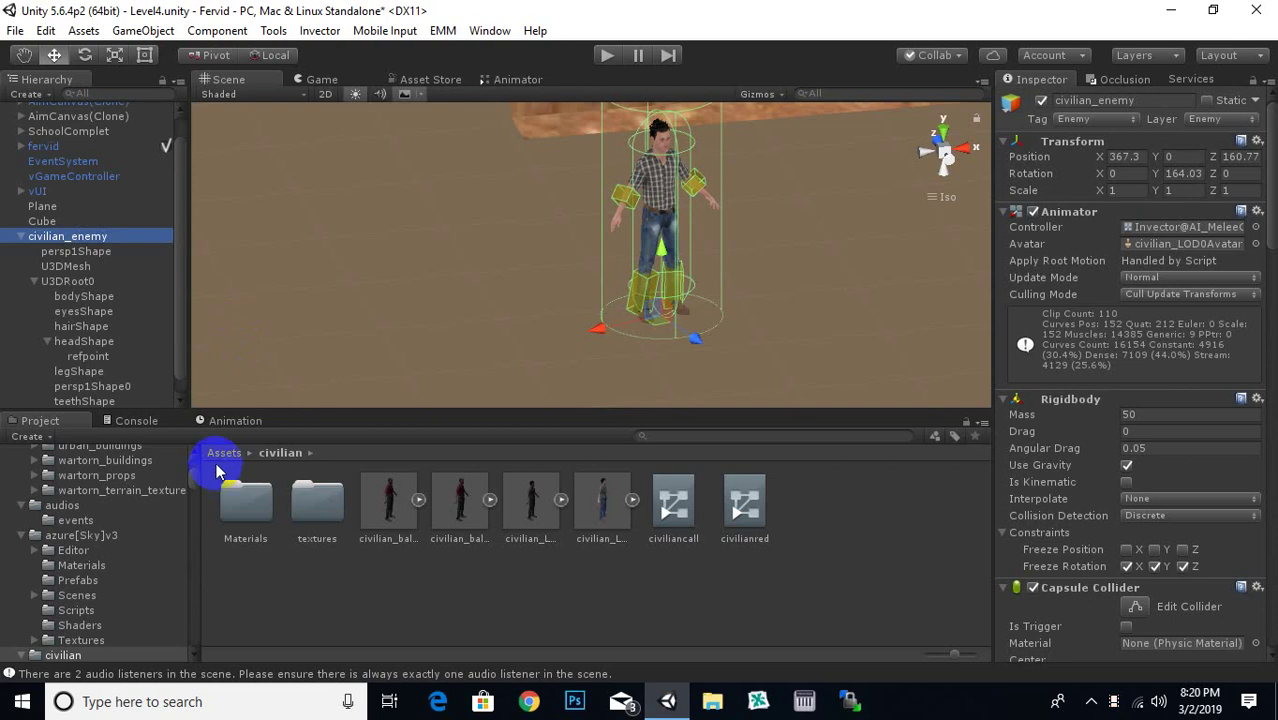
- Save civilian_enemy as a prefab in Assets/prefebs/enemies and delete the scene copy
{"action": "left_click", "coordinate": [226, 453]}
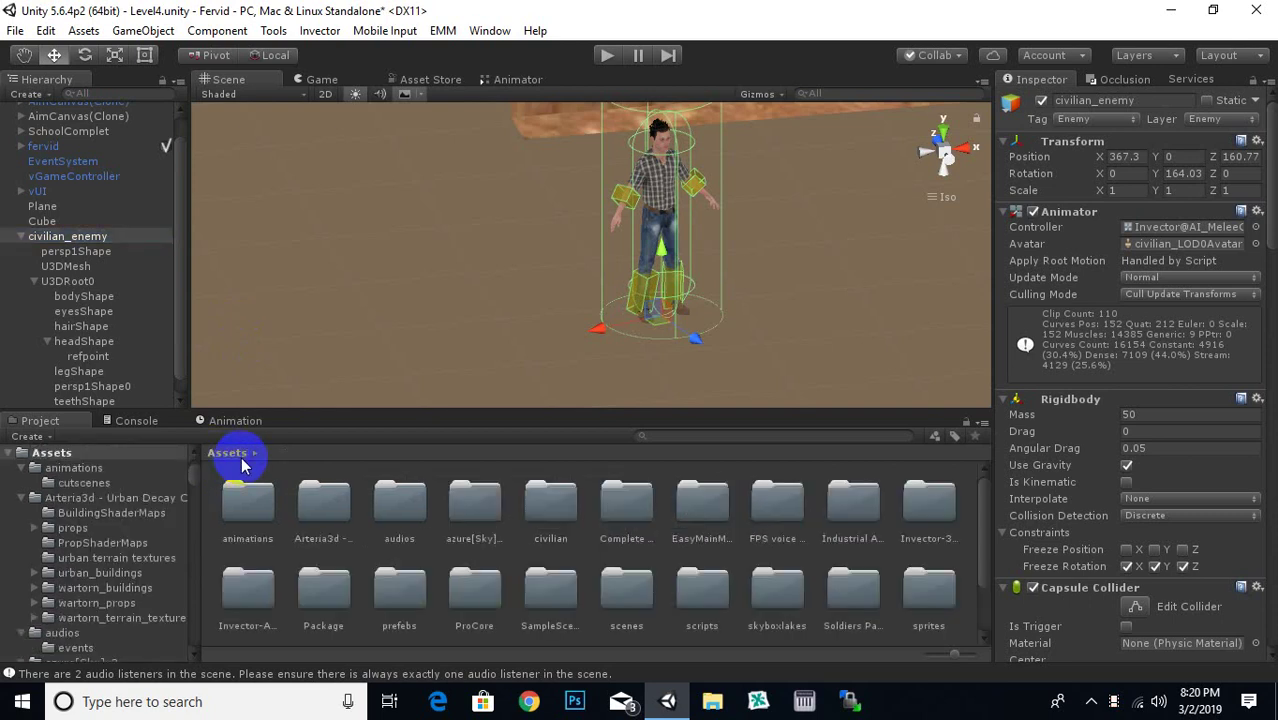
{"action": "double_click", "coordinate": [390, 592]}
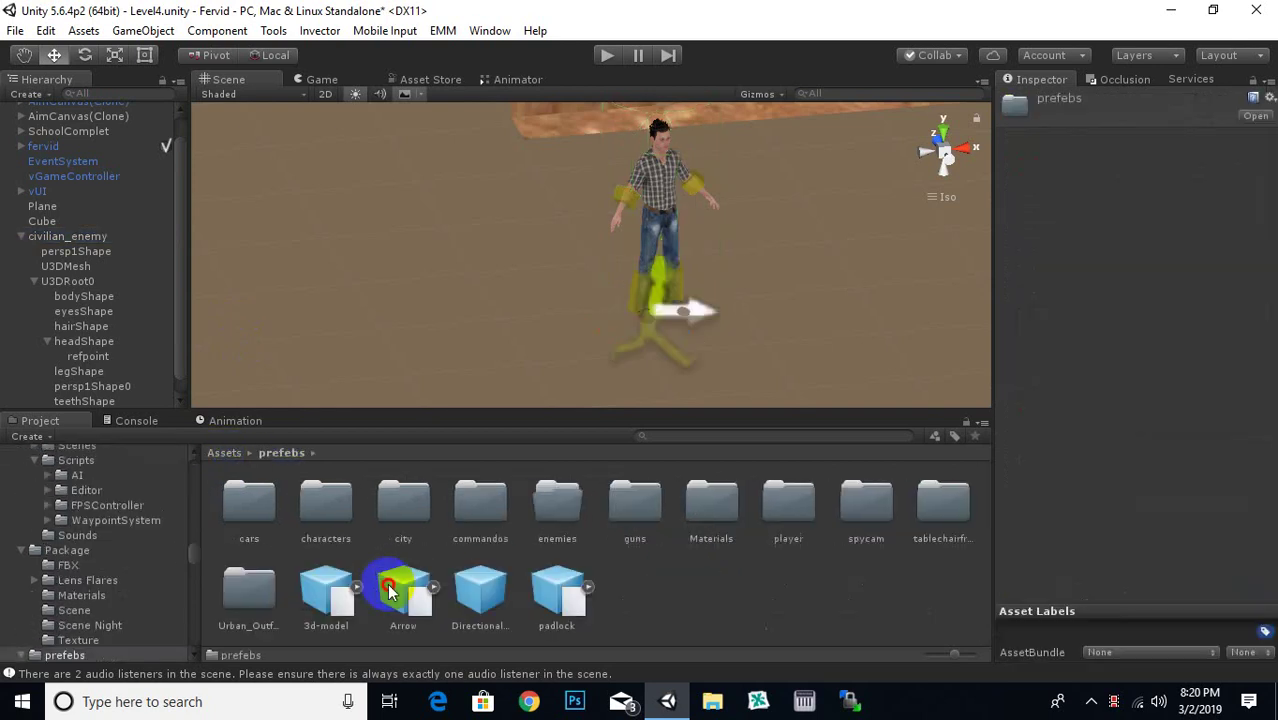
{"action": "double_click", "coordinate": [330, 505]}
{"action": "left_click", "coordinate": [252, 510]}
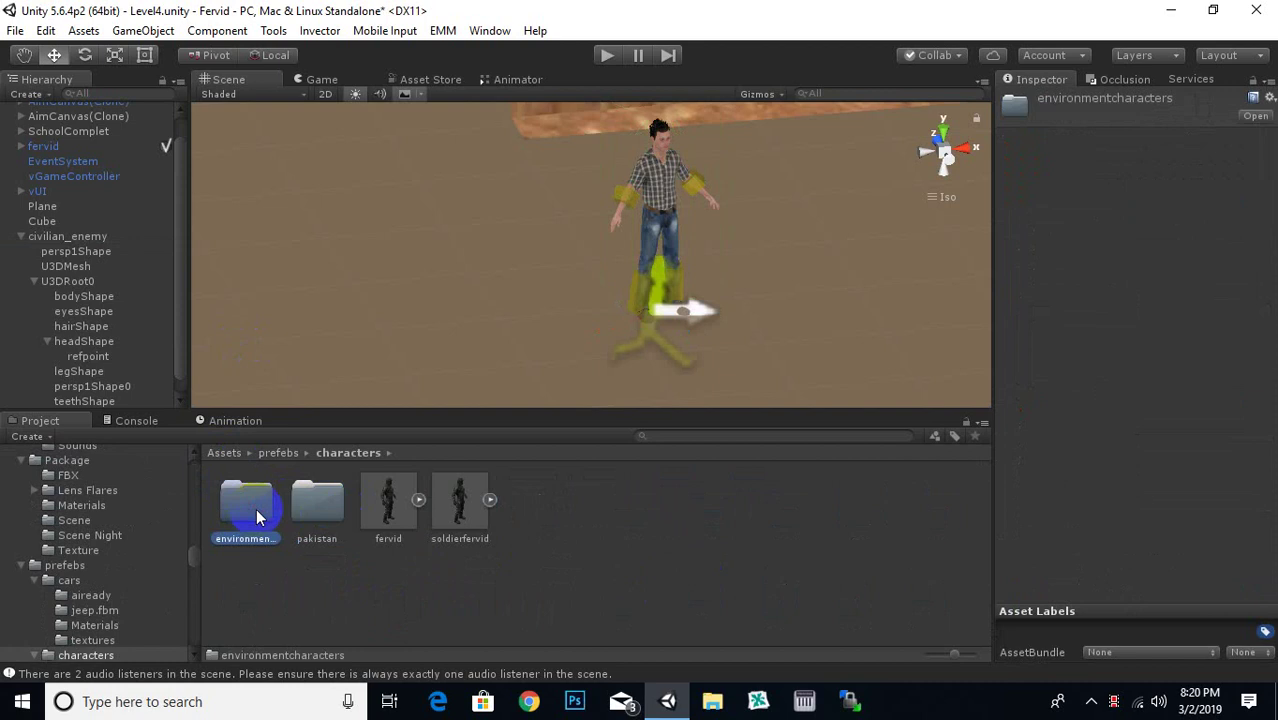
{"action": "left_click", "coordinate": [292, 455]}
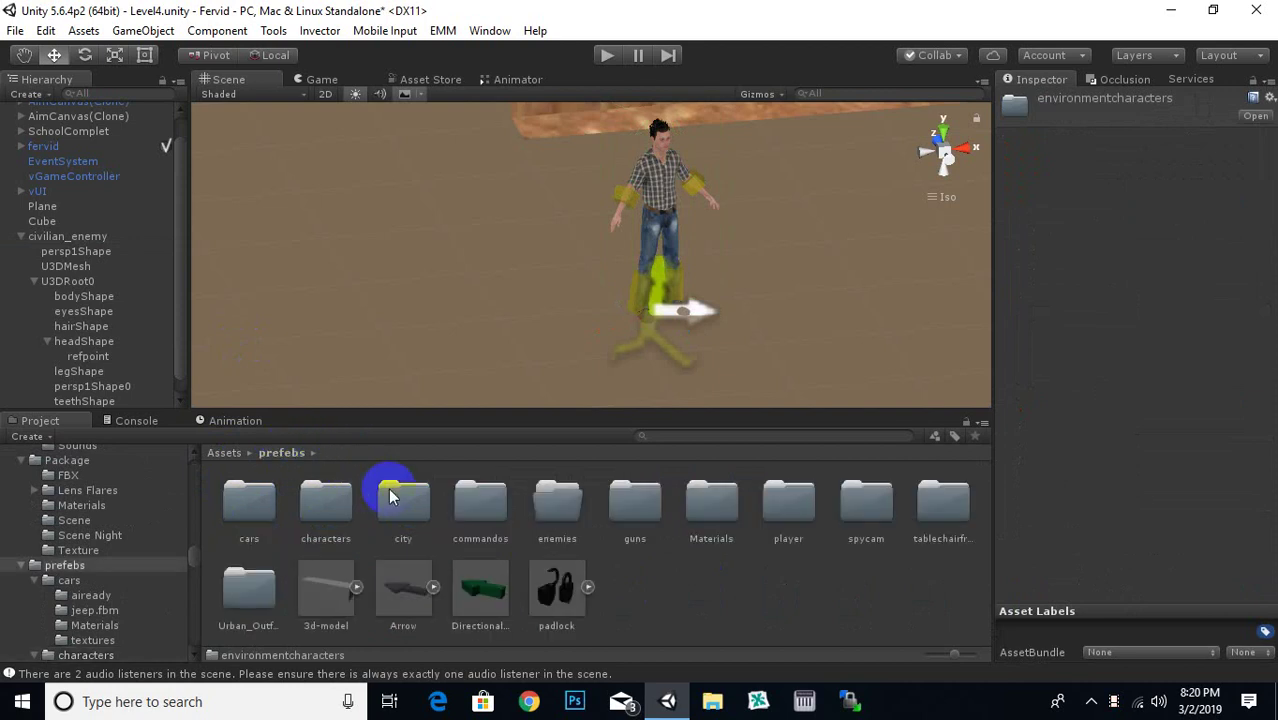
{"action": "double_click", "coordinate": [578, 505]}
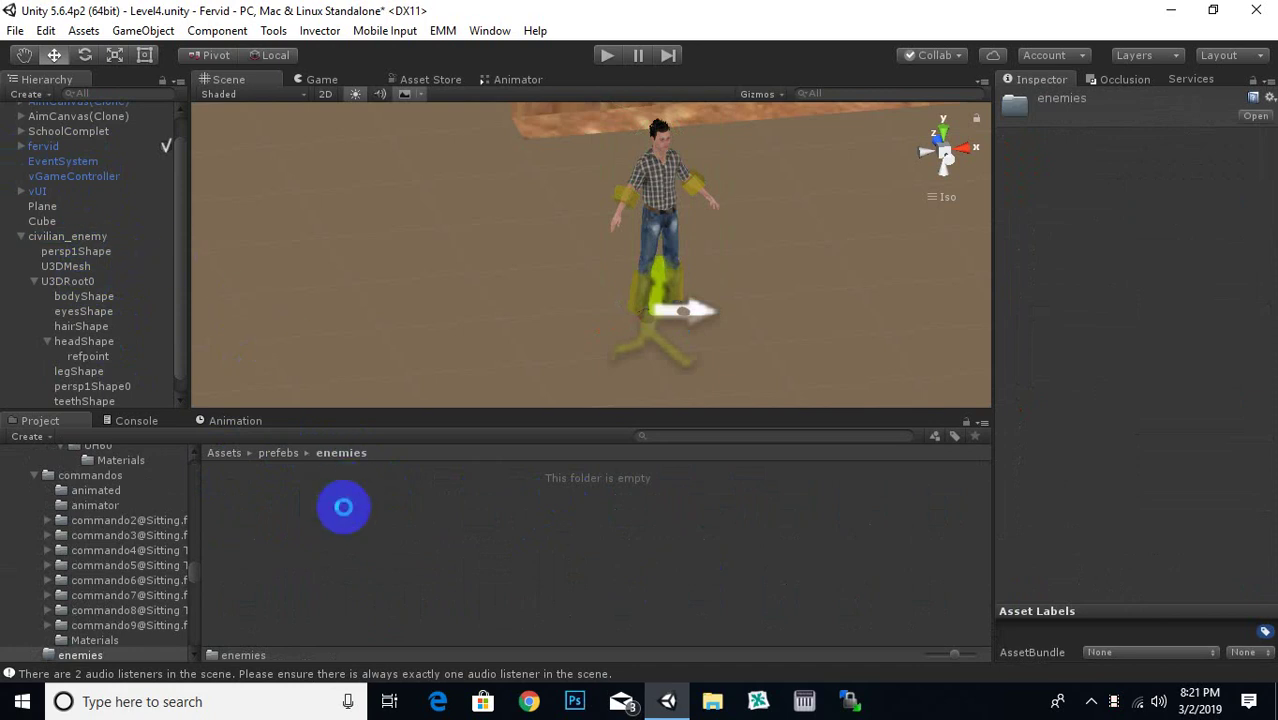
{"action": "left_click_drag", "start_coordinate": [67, 236], "coordinate": [382, 522]}
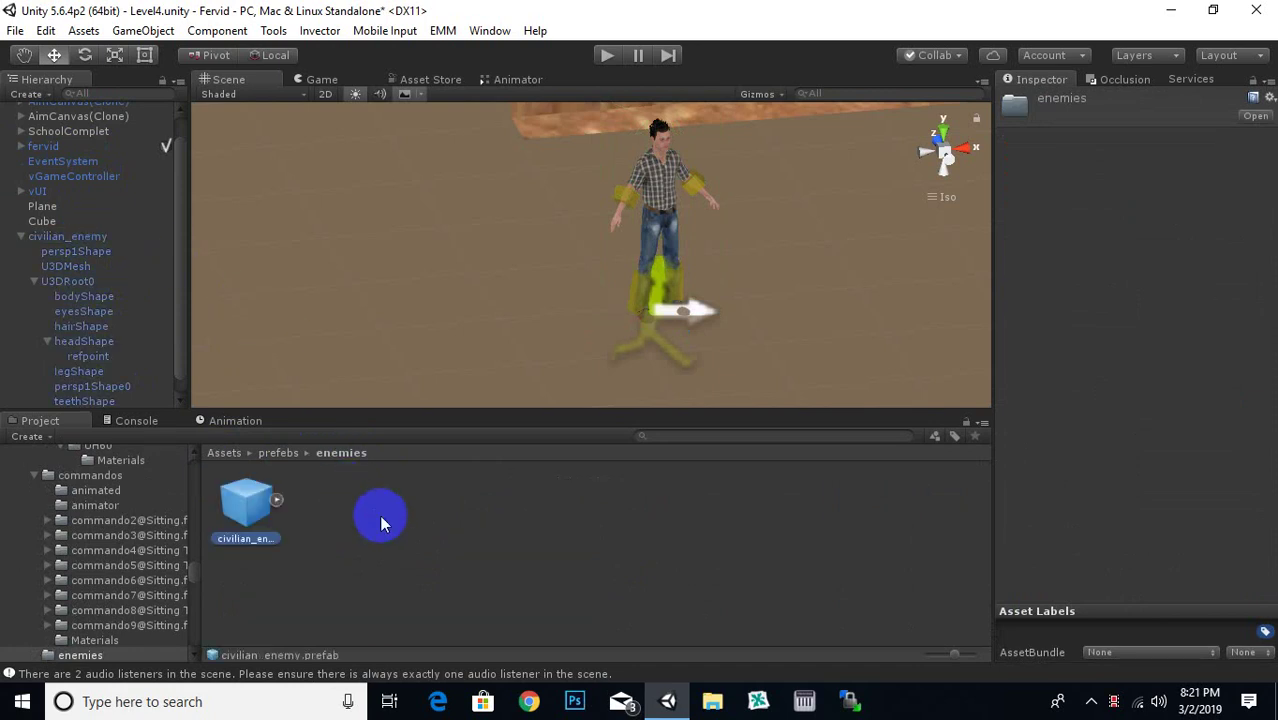
{"action": "left_click", "coordinate": [80, 244]}
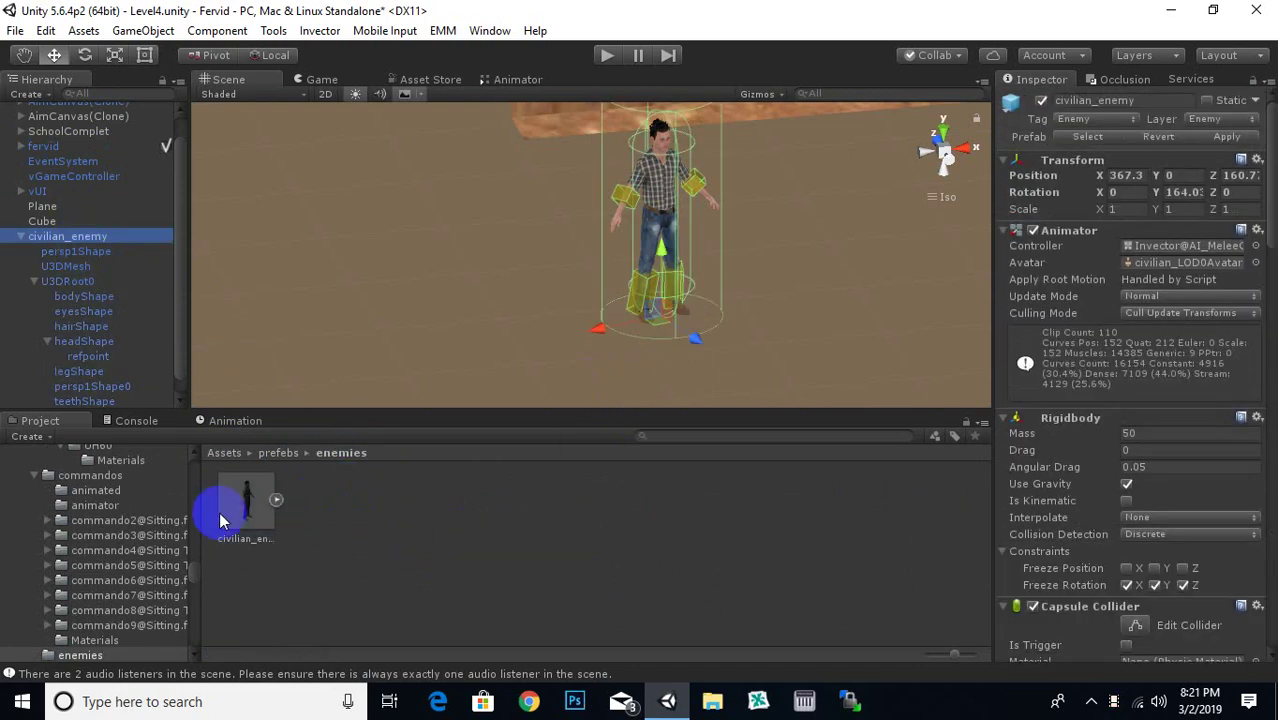
{"action": "key", "text": "Delete"}
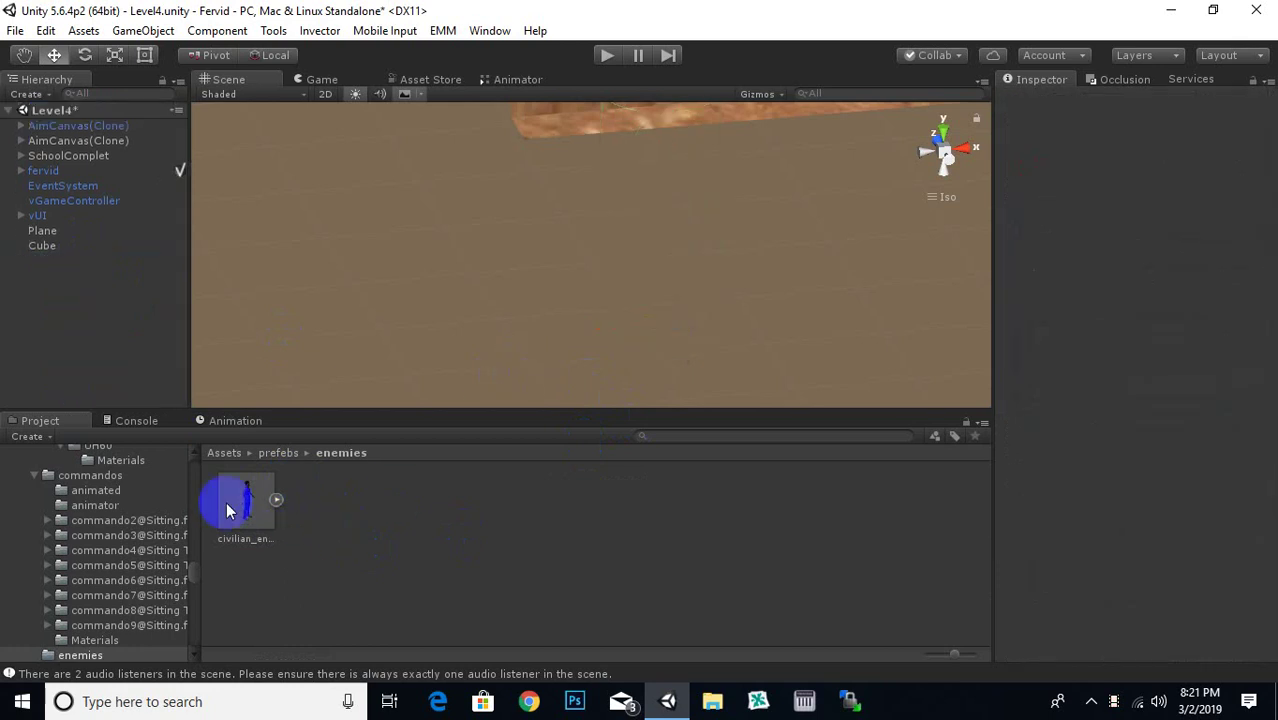
- Zoom out, pan and orbit the Level4 scene view so only the player remains in view
{"action": "scroll", "coordinate": [670, 255], "scroll_direction": "down", "scroll_amount": 5}
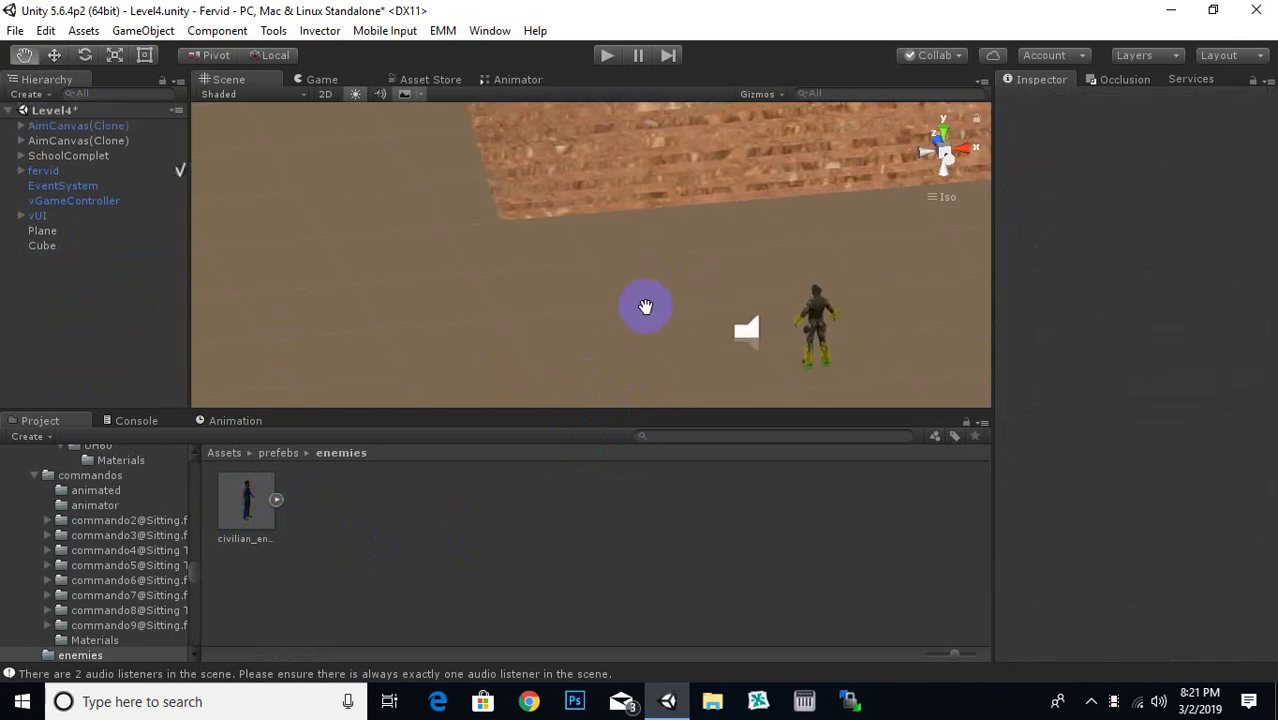
{"action": "left_click_drag", "start_coordinate": [251, 515], "coordinate": [598, 305]}
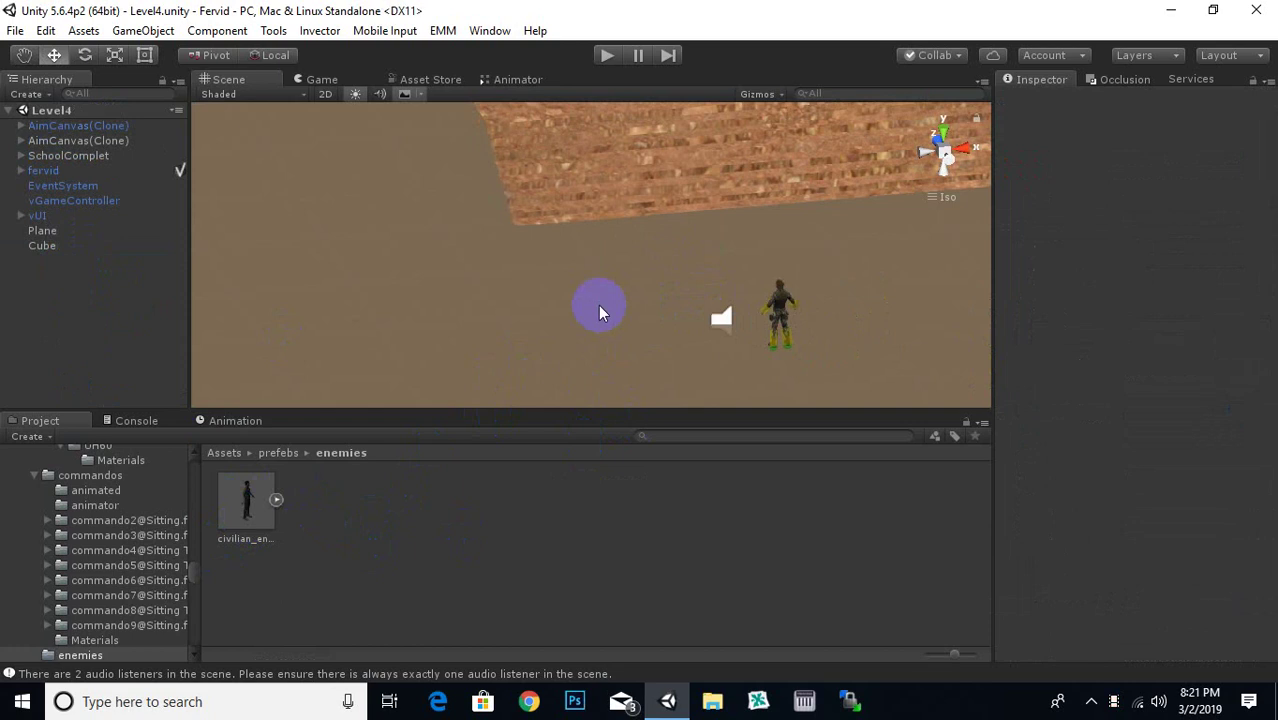
{"action": "right_click_drag", "start_coordinate": [611, 285], "coordinate": [586, 299]}
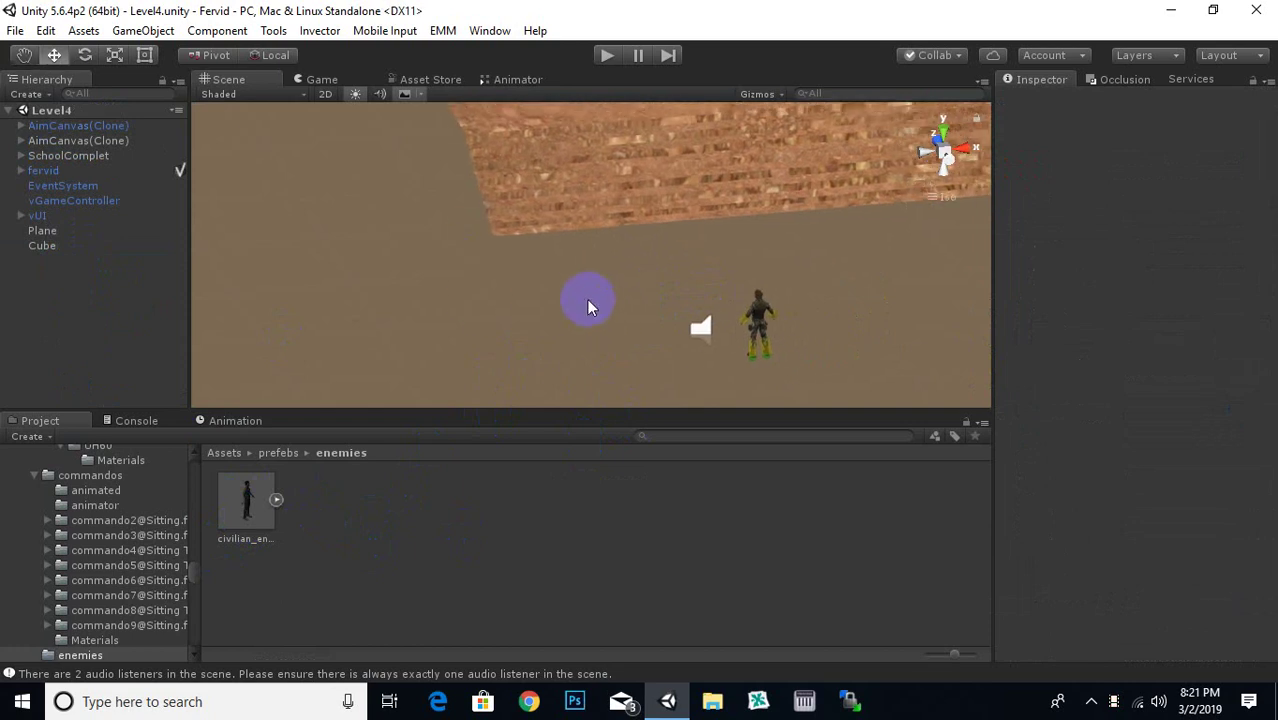